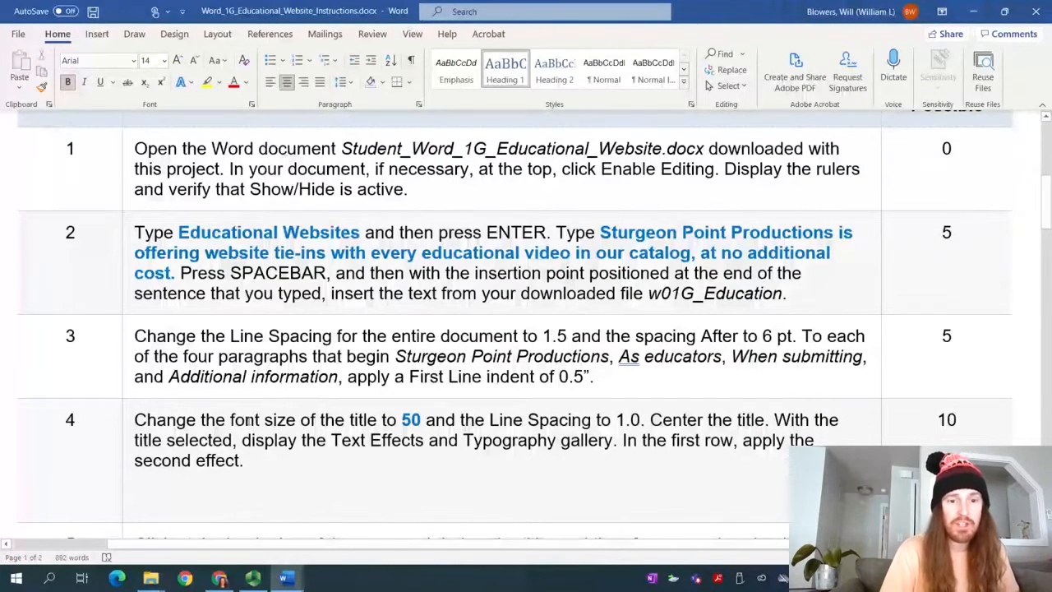
Bring up the blank _Student_Word_1G_Educational_Website document and enable editing in Protected View
mouse_move(285, 578)
left_click(263, 538)
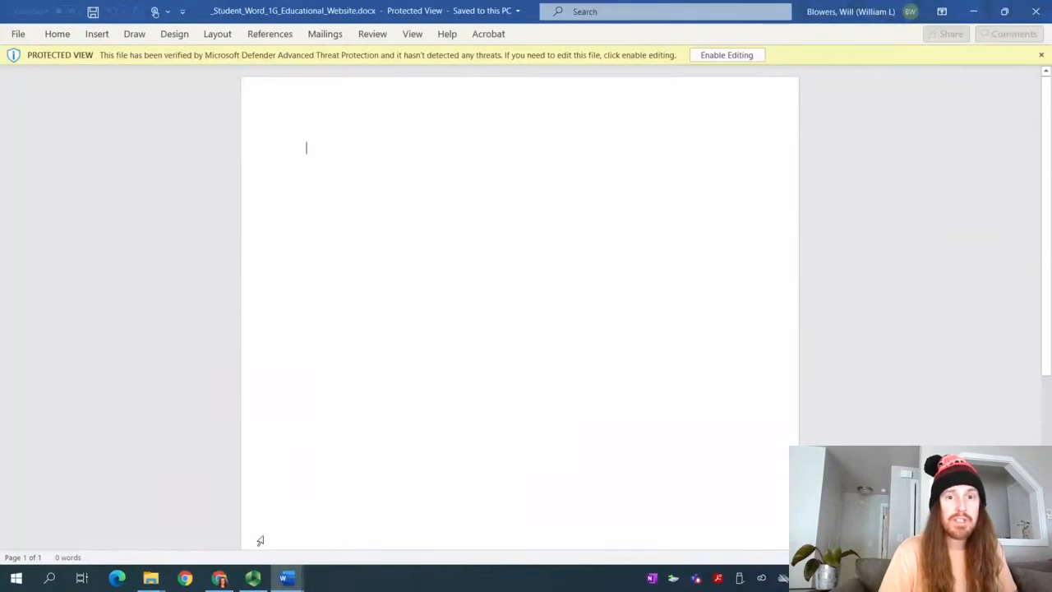
left_click(745, 55)
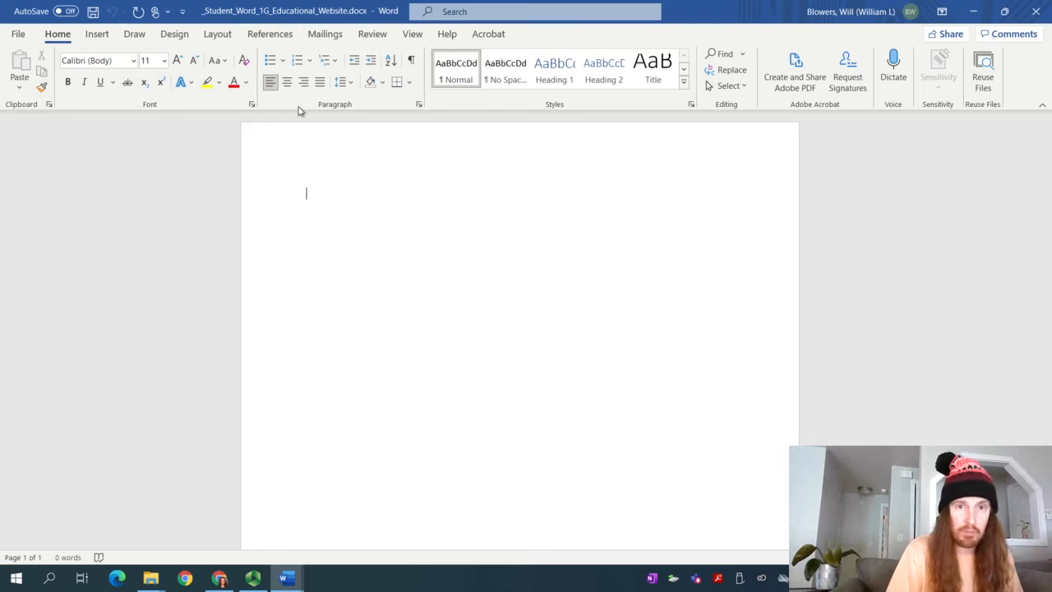
Show paragraph marks, then try turning the ruler on and off from the View tab
left_click(412, 66)
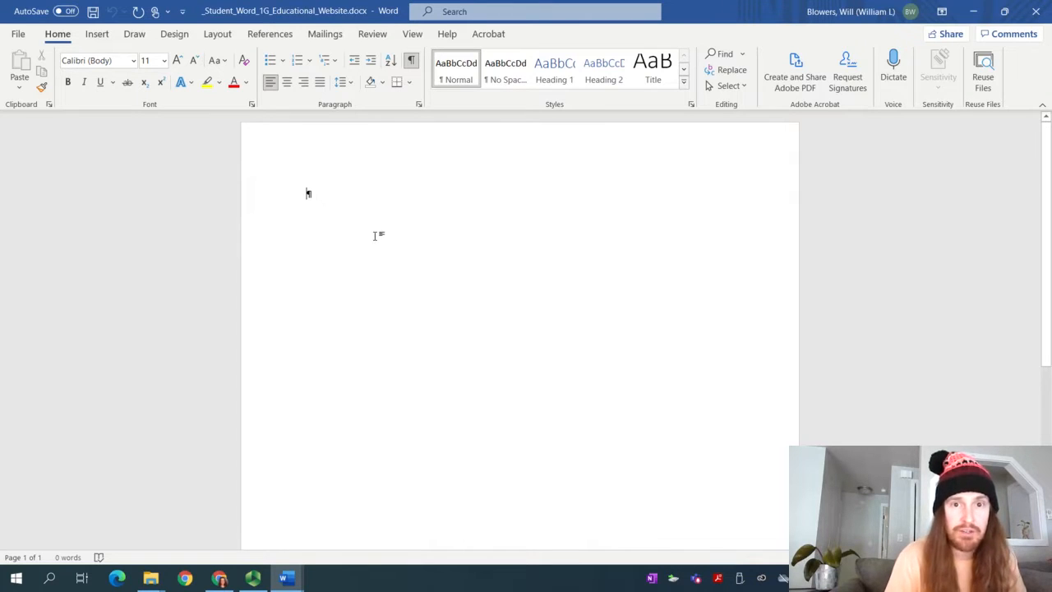
left_click(215, 36)
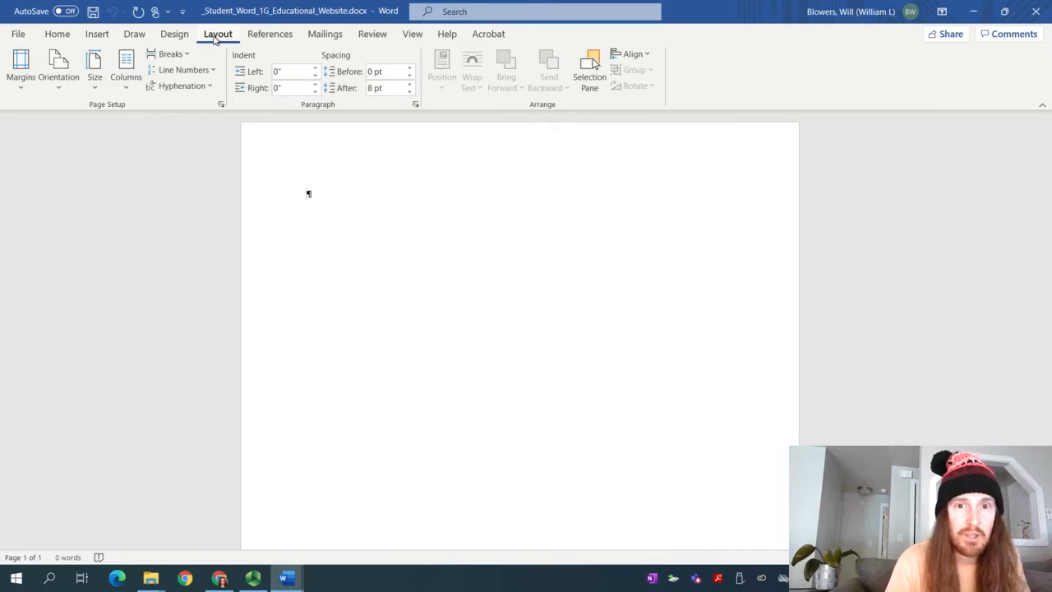
left_click(406, 41)
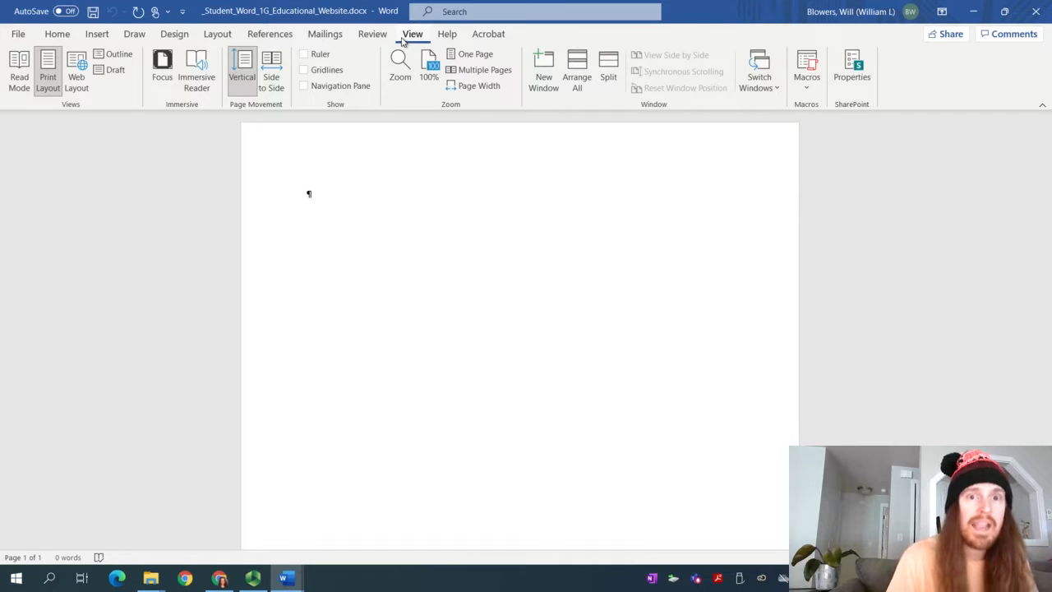
left_click(305, 54)
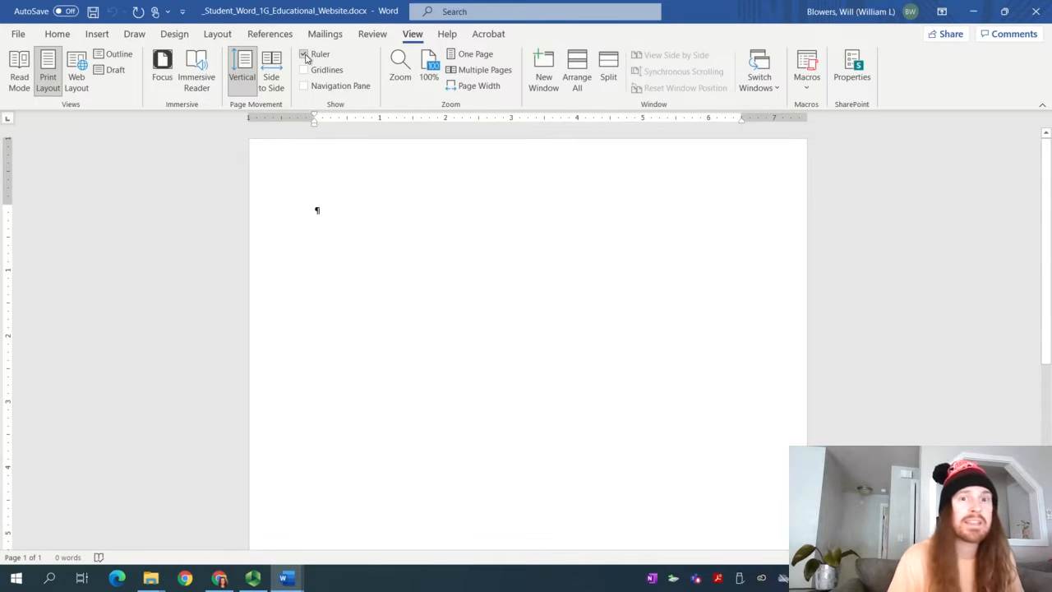
left_click(304, 54)
Try gridlines and the Navigation Pane, leaving both off with the ruler shown
left_click(304, 71)
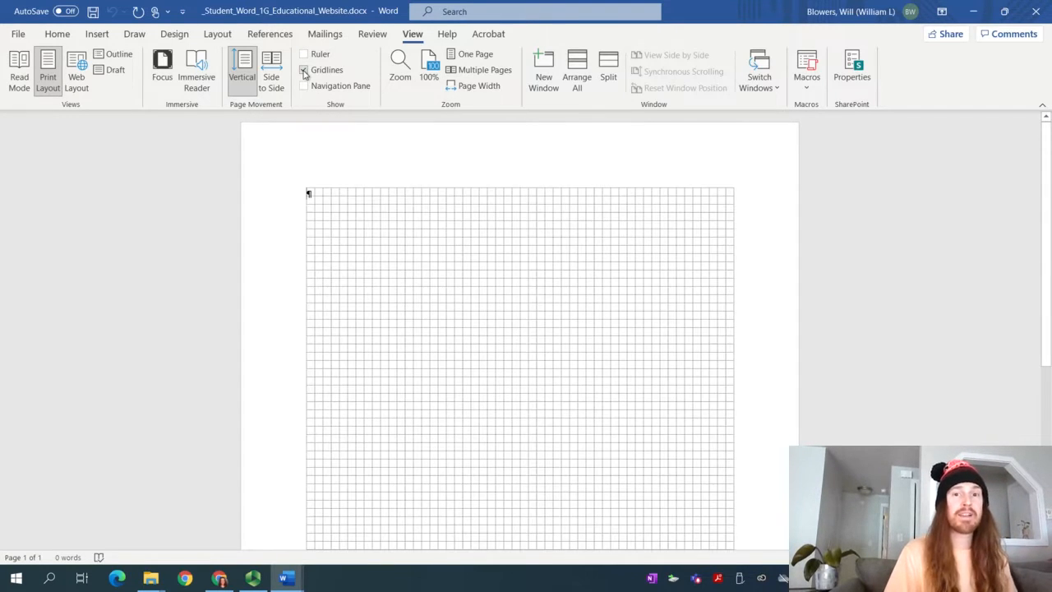
left_click(304, 71)
left_click(304, 70)
left_click(304, 70)
left_click(304, 86)
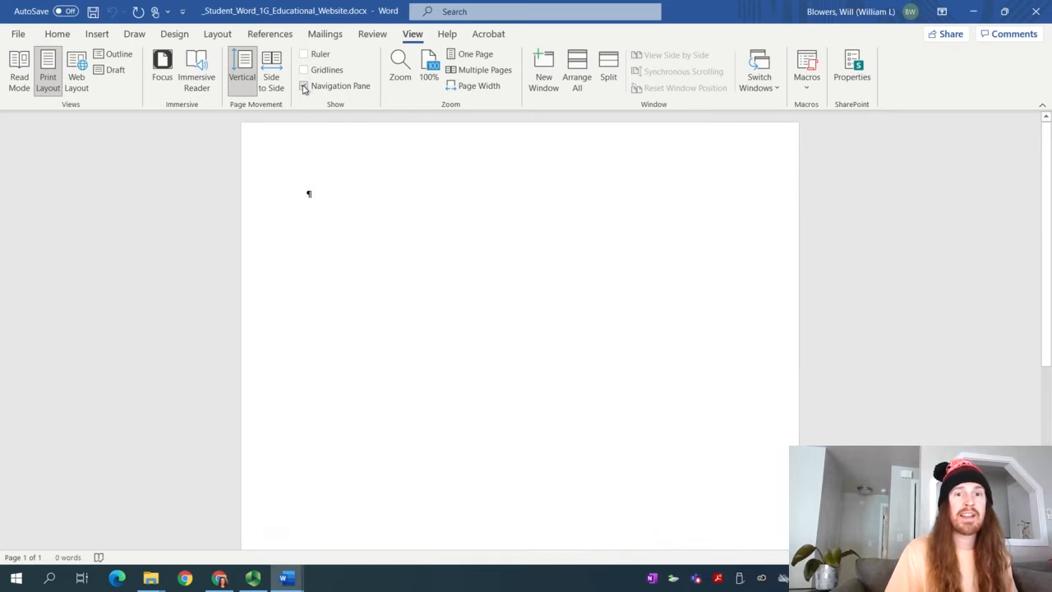
left_click(304, 87)
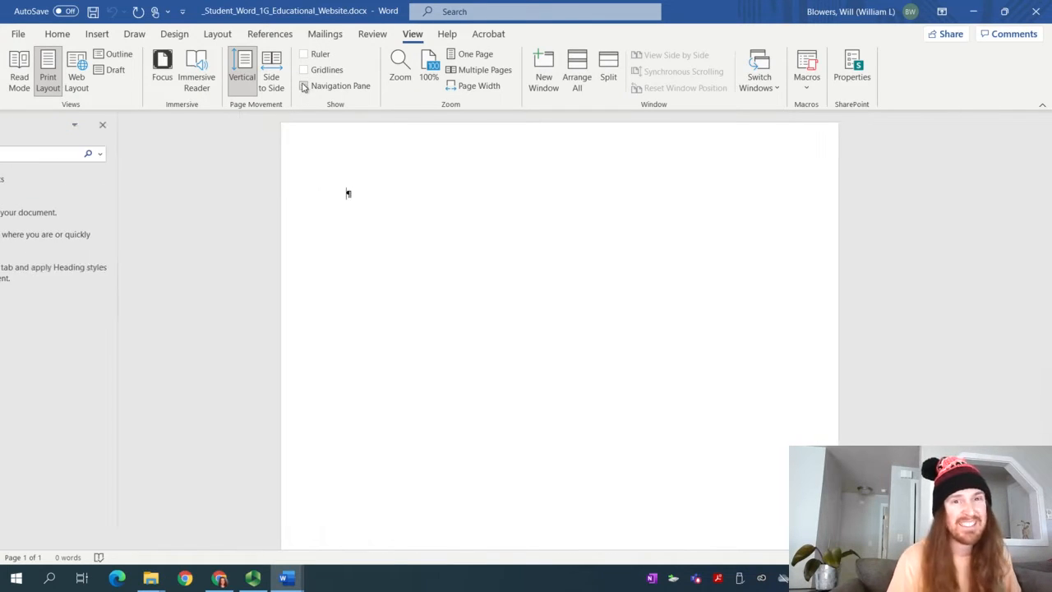
left_click(302, 61)
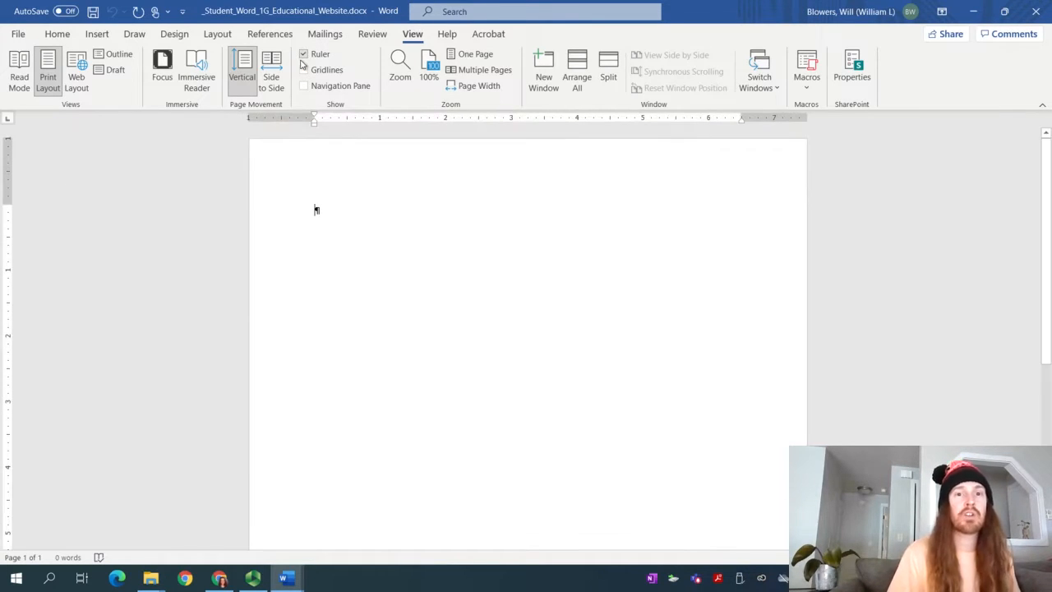
left_click(57, 33)
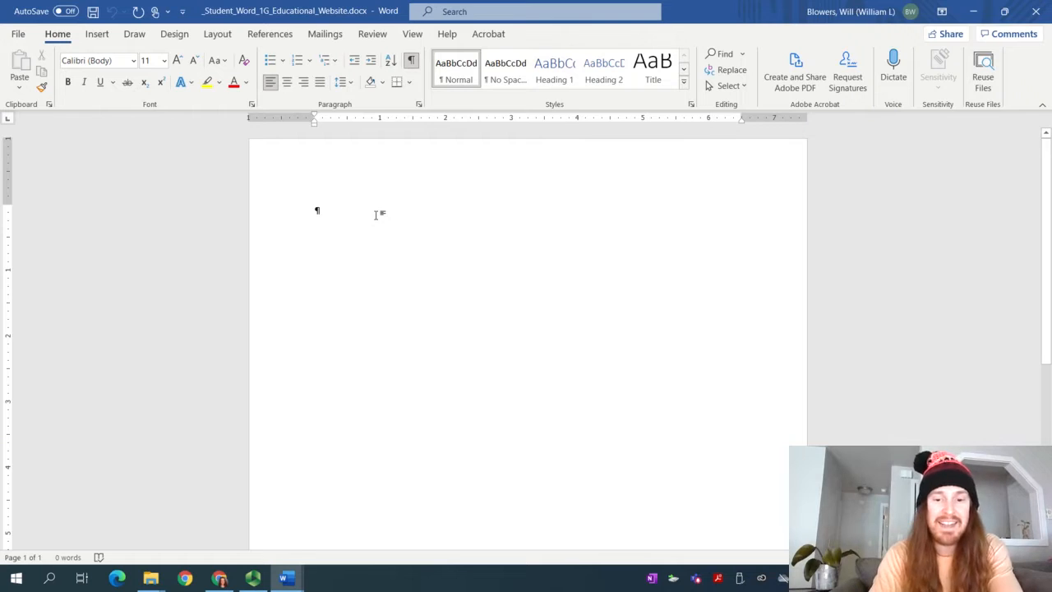
Type the title 'Educational Website', add an empty paragraph below, then switch to the instructions
type("Educa")
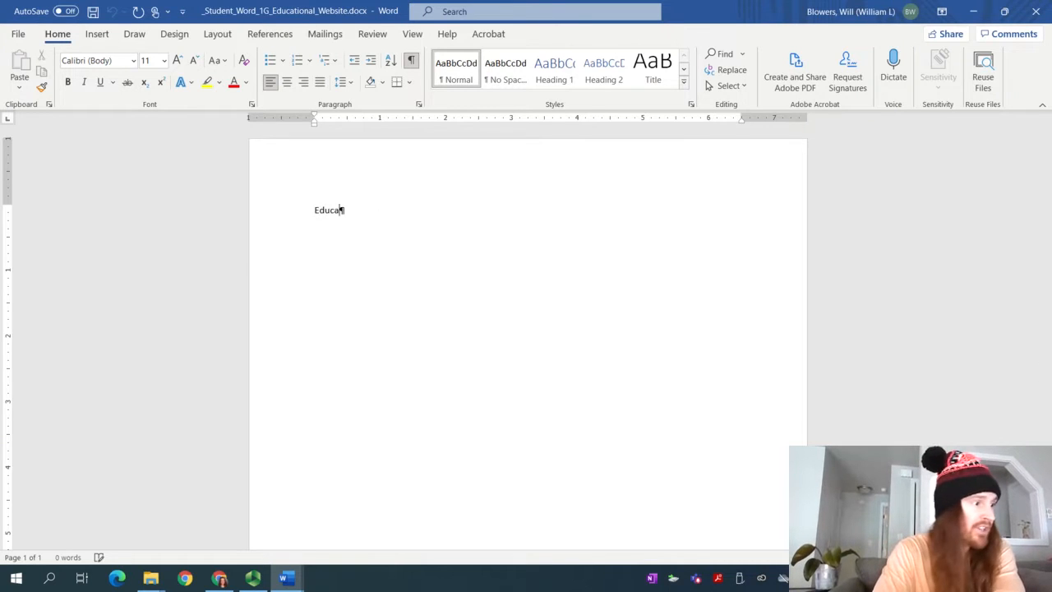
type("tional Website")
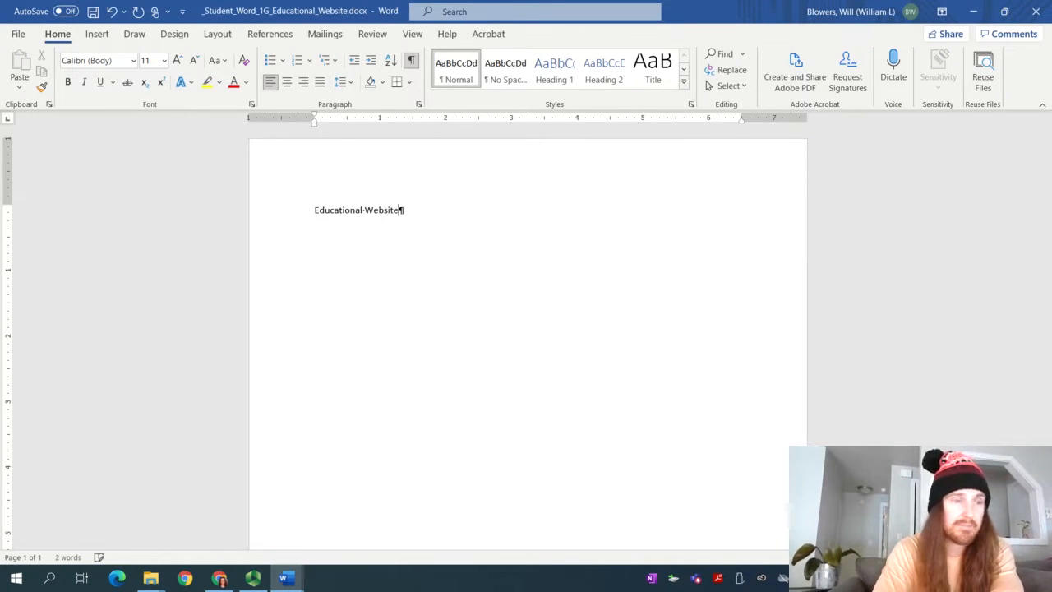
key("Return")
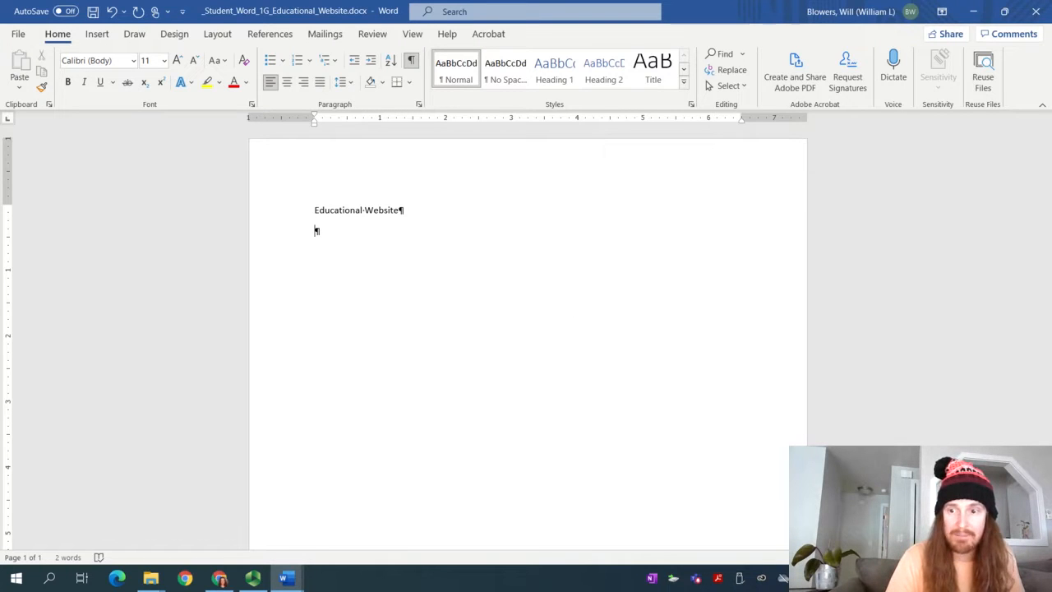
scroll(526, 337, "up", 7, "ctrl")
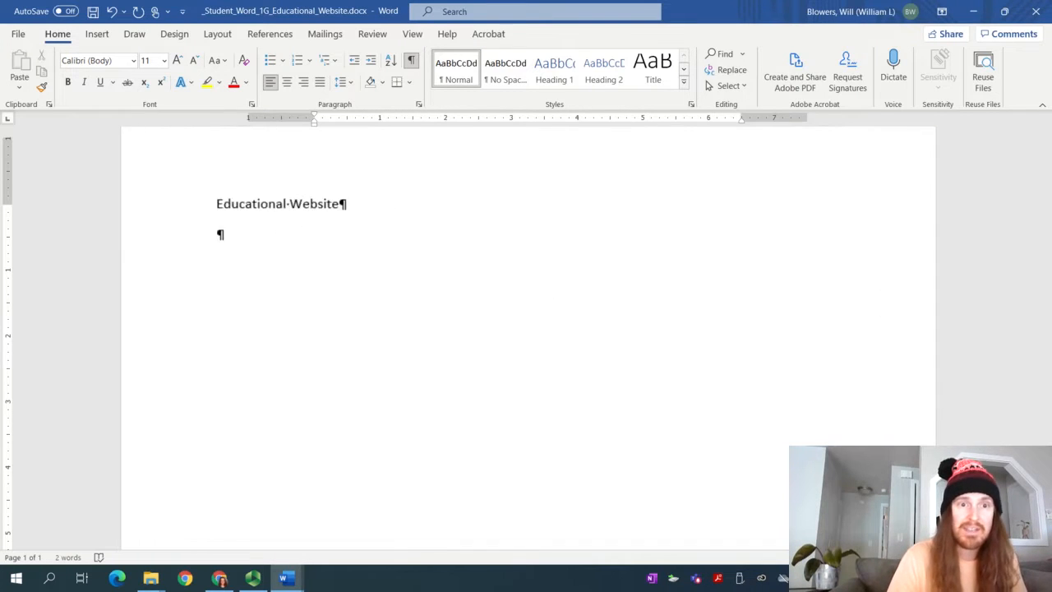
scroll(526, 337, "up", 4, "ctrl")
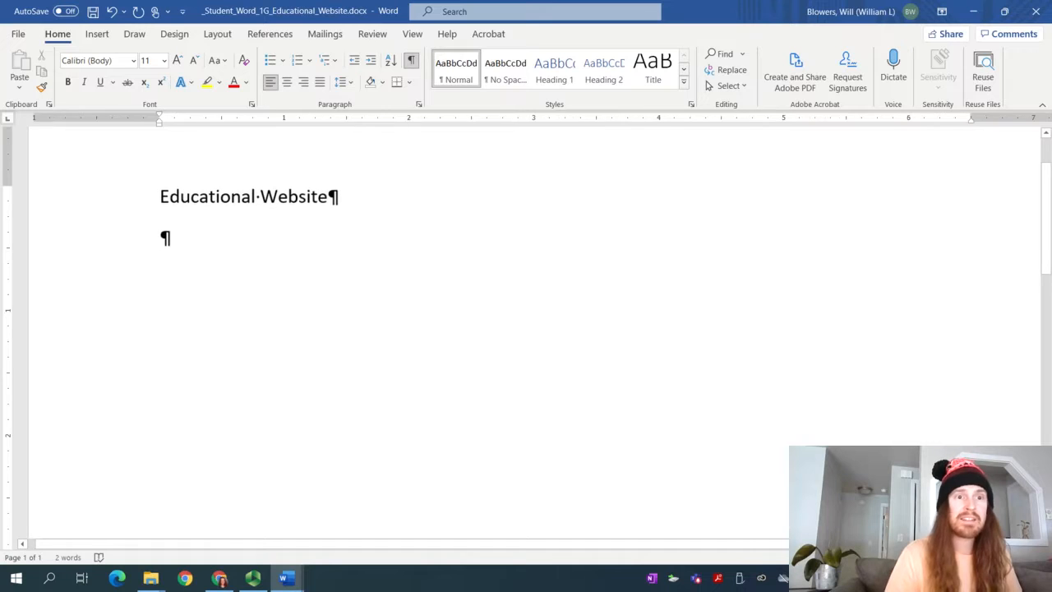
scroll(527, 337, "up", 2)
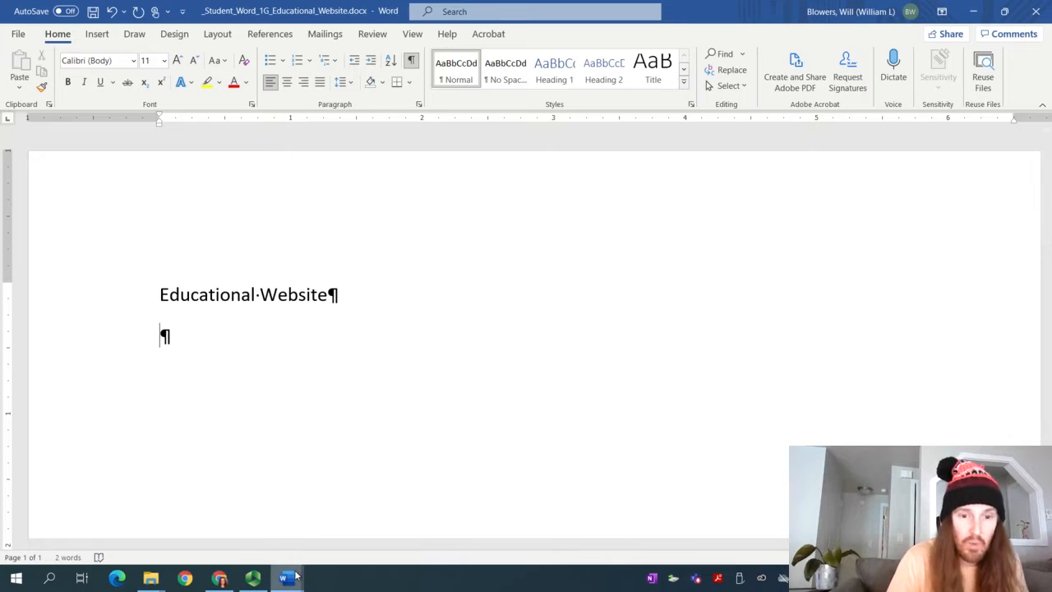
mouse_move(305, 566)
left_click(238, 518)
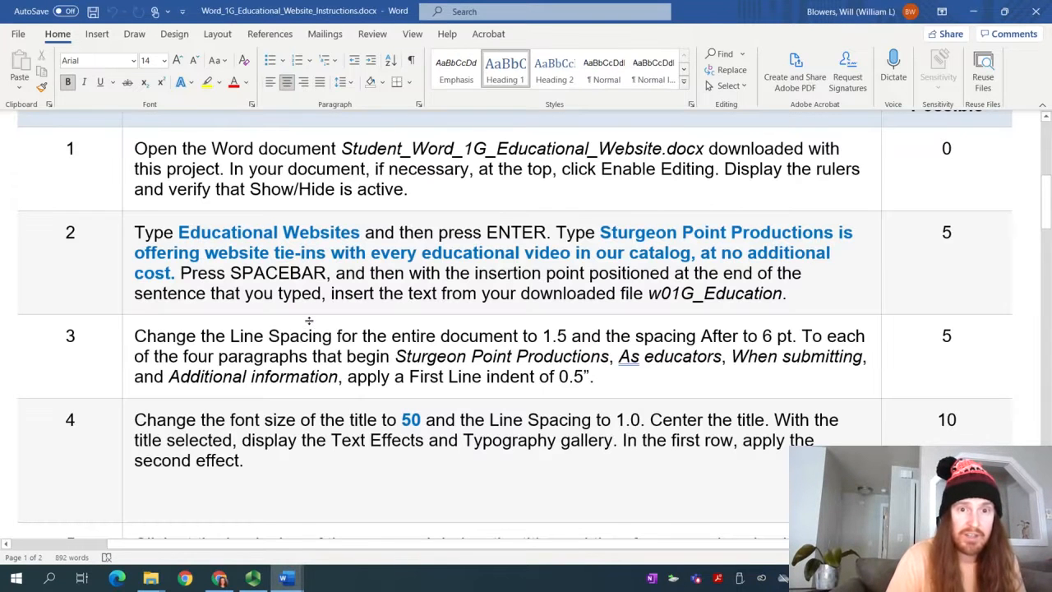
Review instruction steps 2, 4 (font size 50) and 8, then return to the student document
left_click_drag(179, 232, 175, 273)
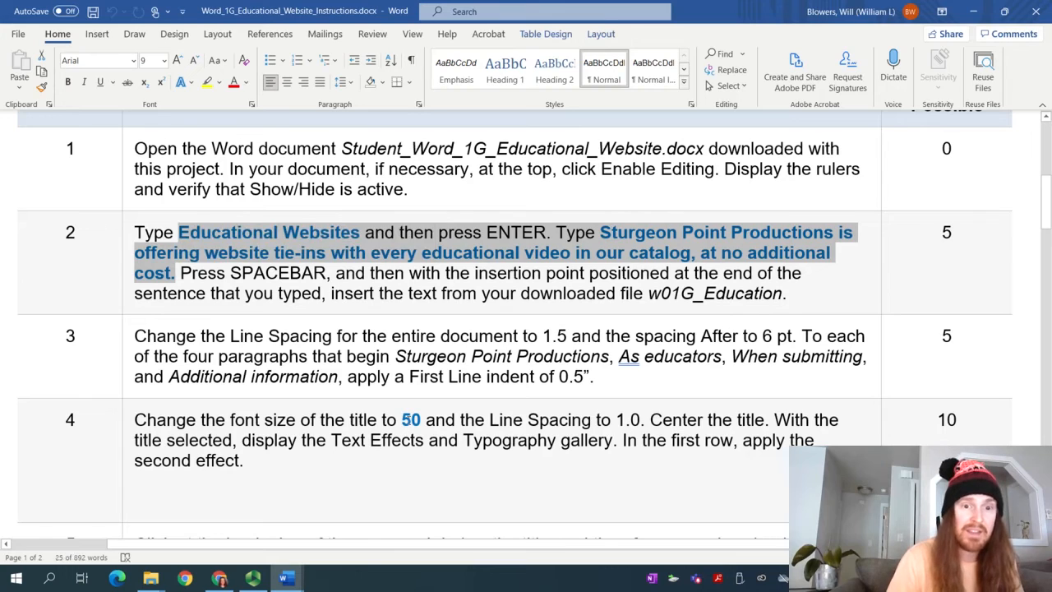
double_click(411, 420)
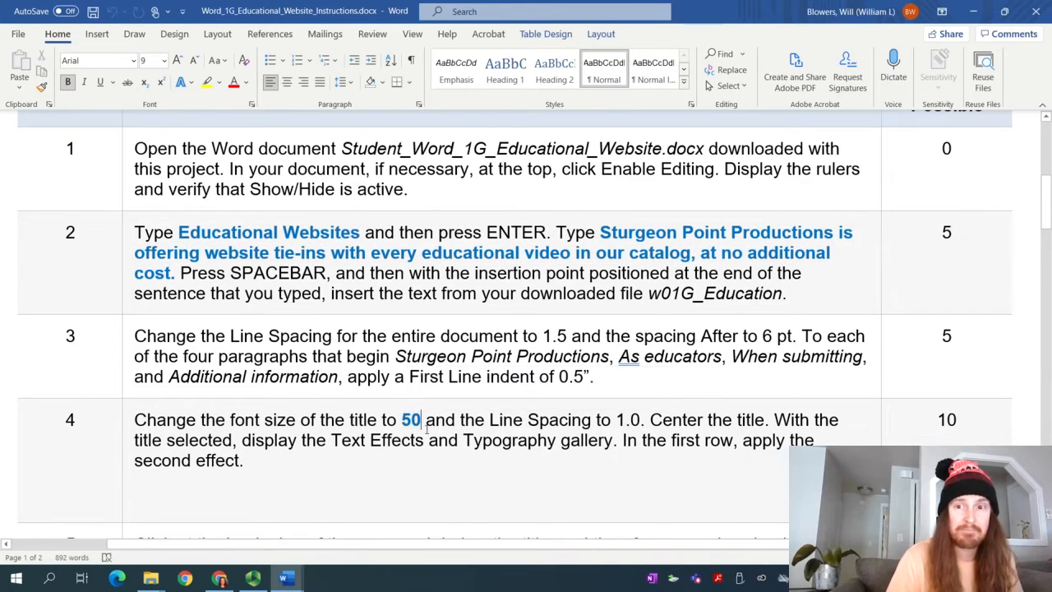
scroll(187, 200, "down", 12)
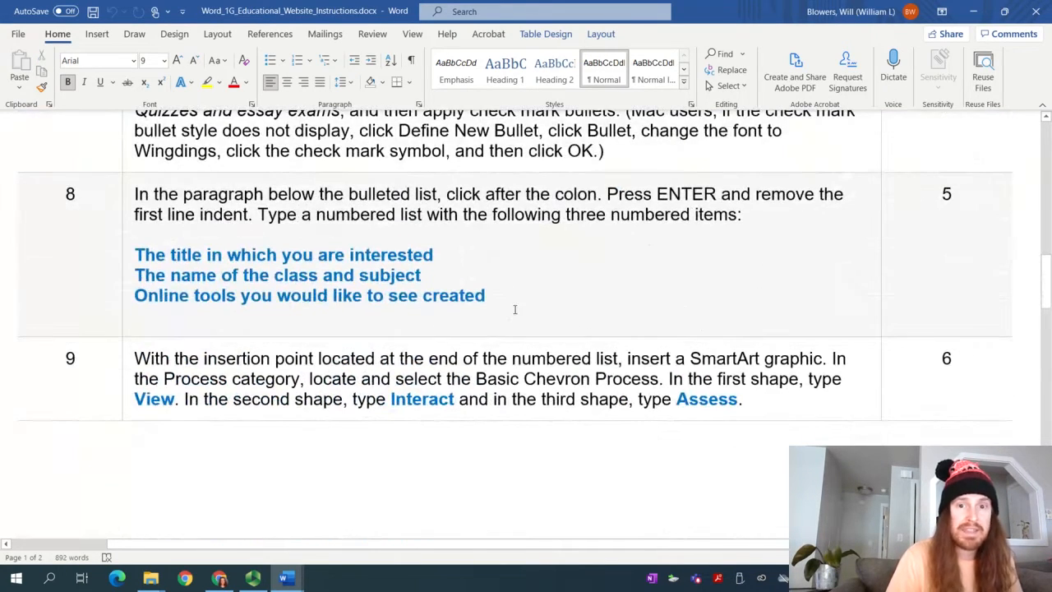
left_click_drag(139, 317, 134, 255)
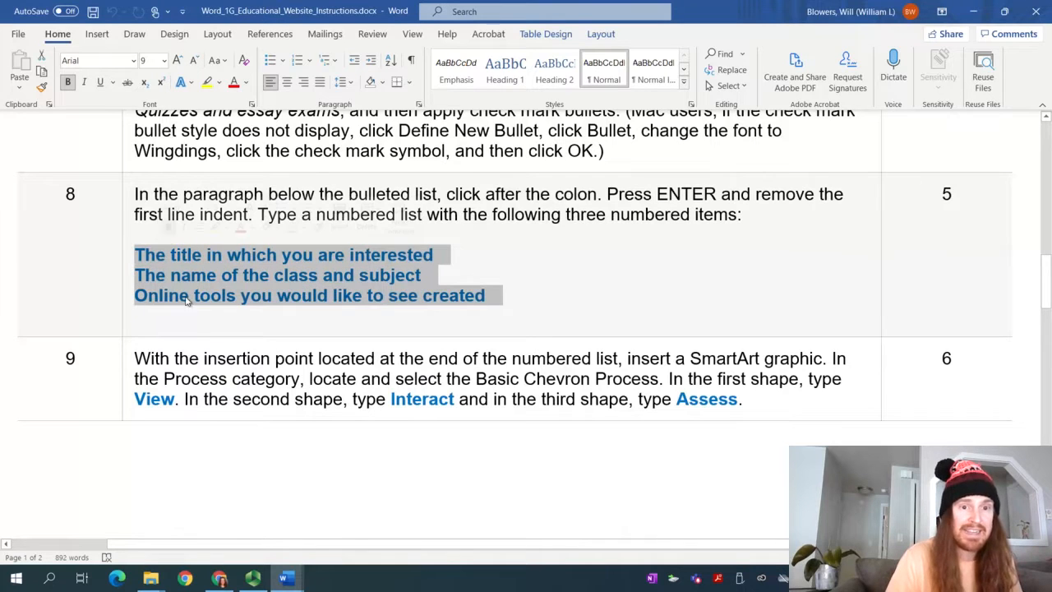
left_click_drag(1046, 297, 1031, 193)
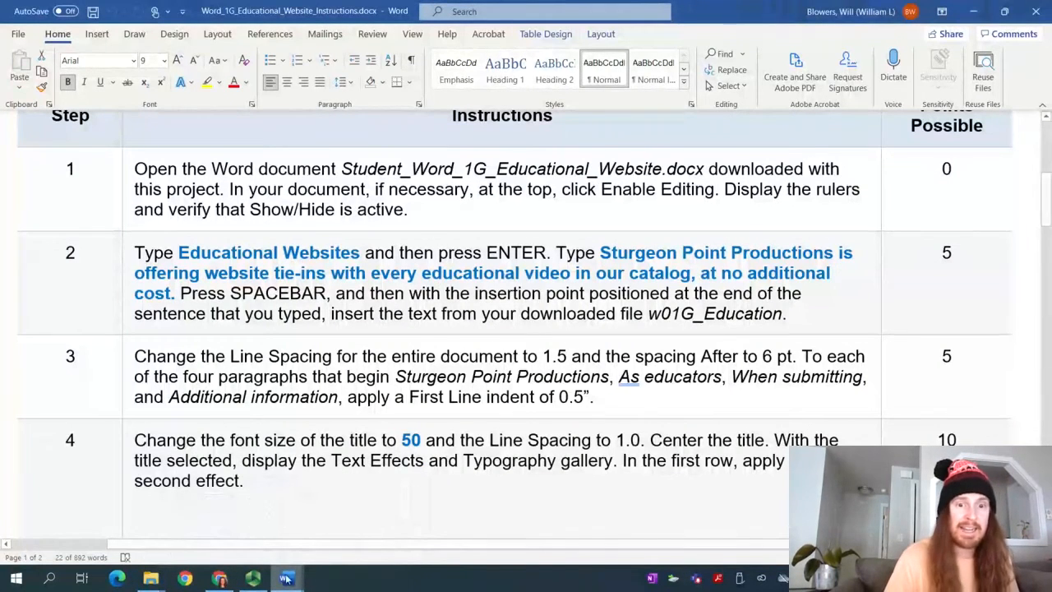
mouse_move(284, 578)
left_click(357, 539)
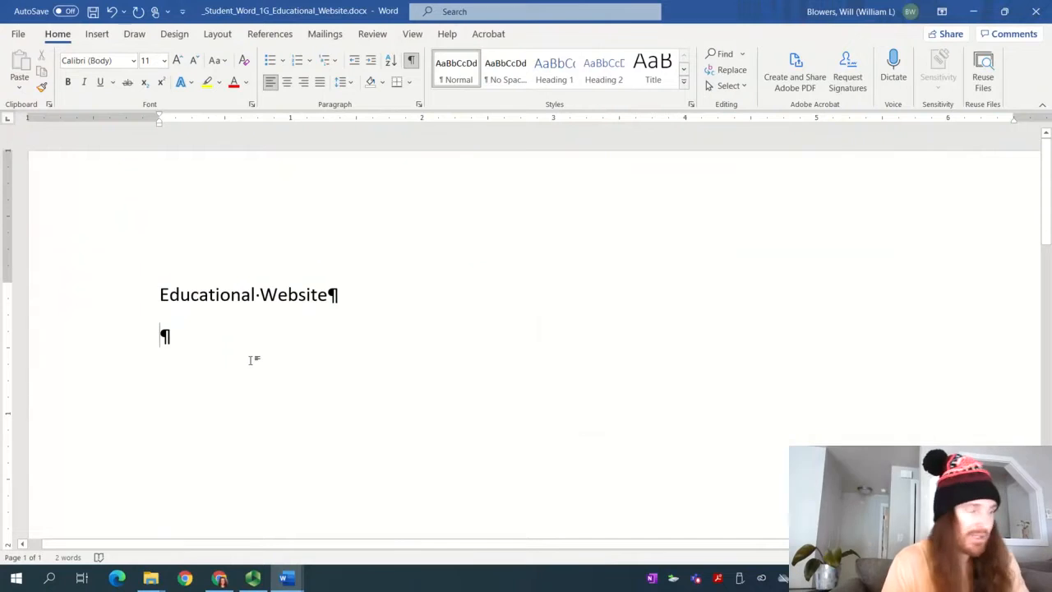
Type the sentence about Sturgeon Point Productions offering website tie-ins at no additional cost
type("Sturge")
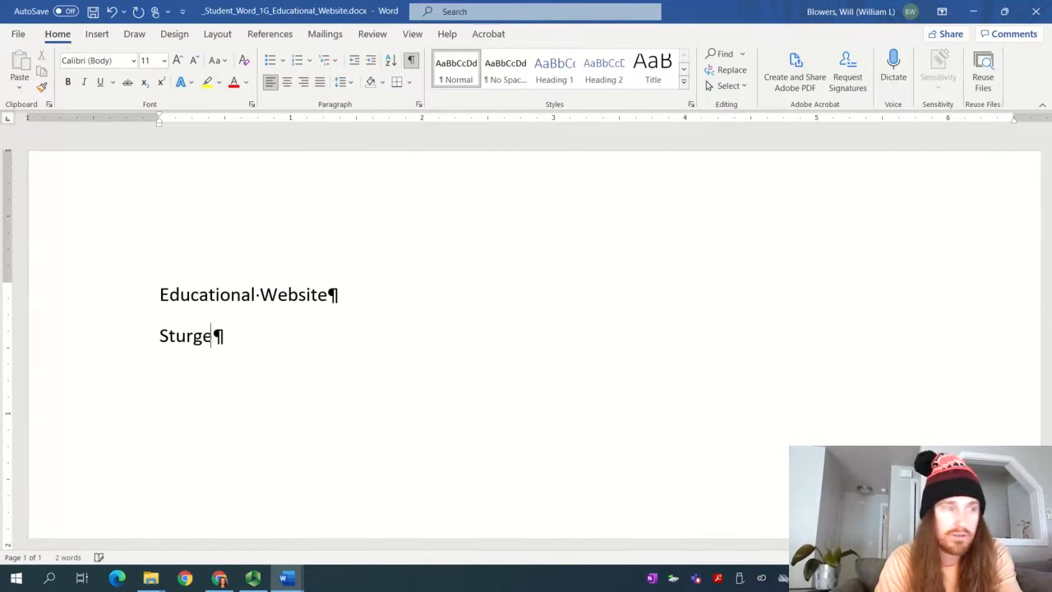
type("on Point Productio")
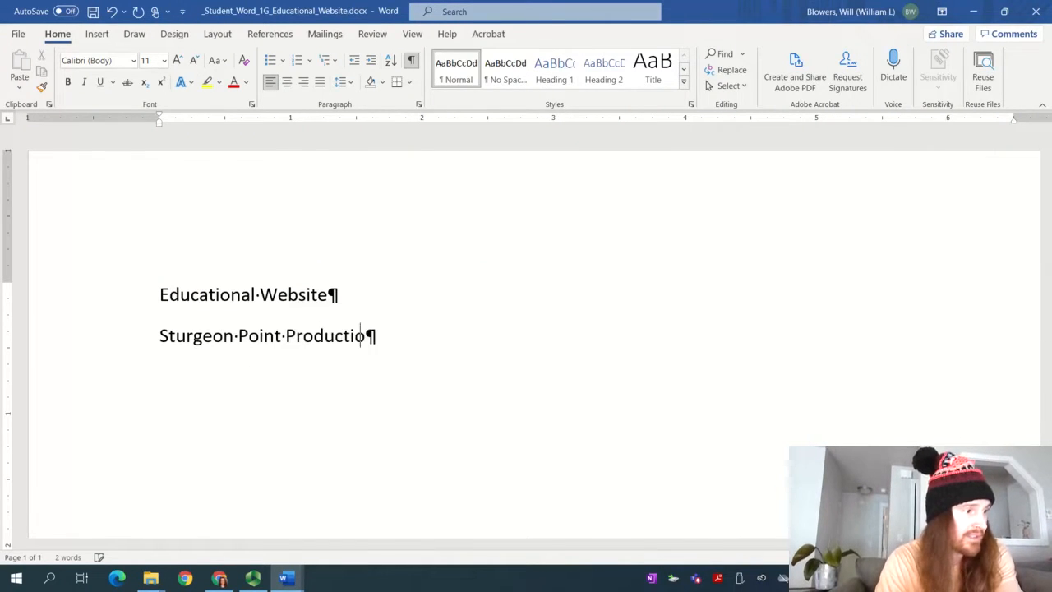
type("ns is offering website tie")
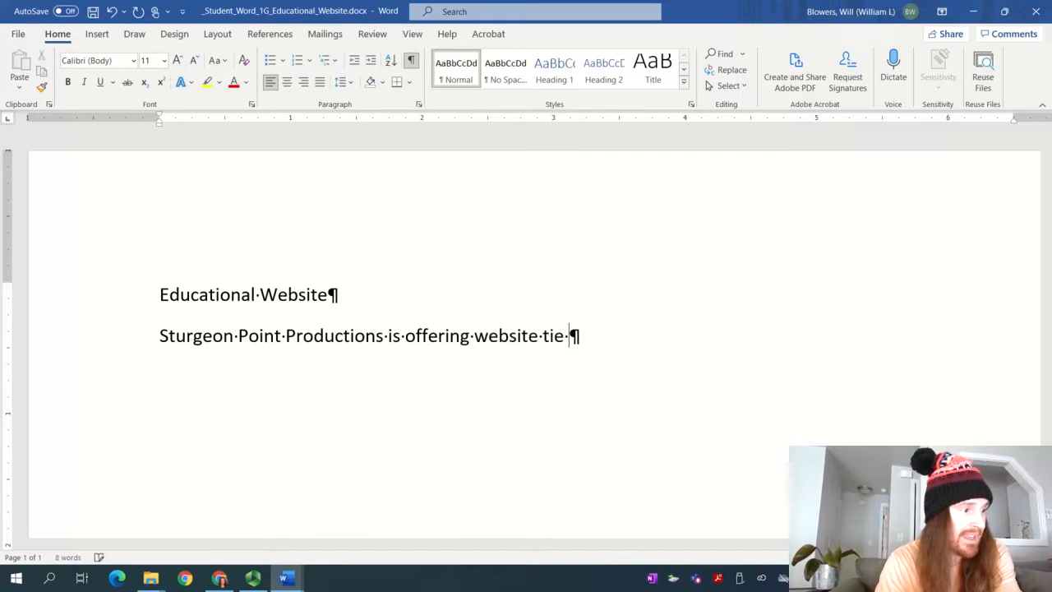
key("BackSpace")
type("-ins with every edu")
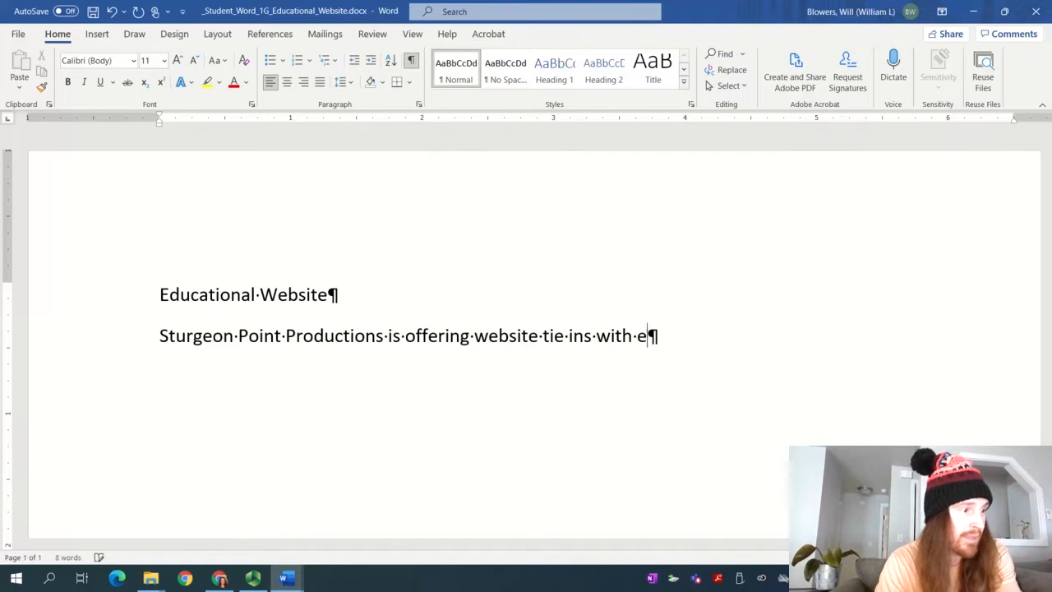
type("cational ")
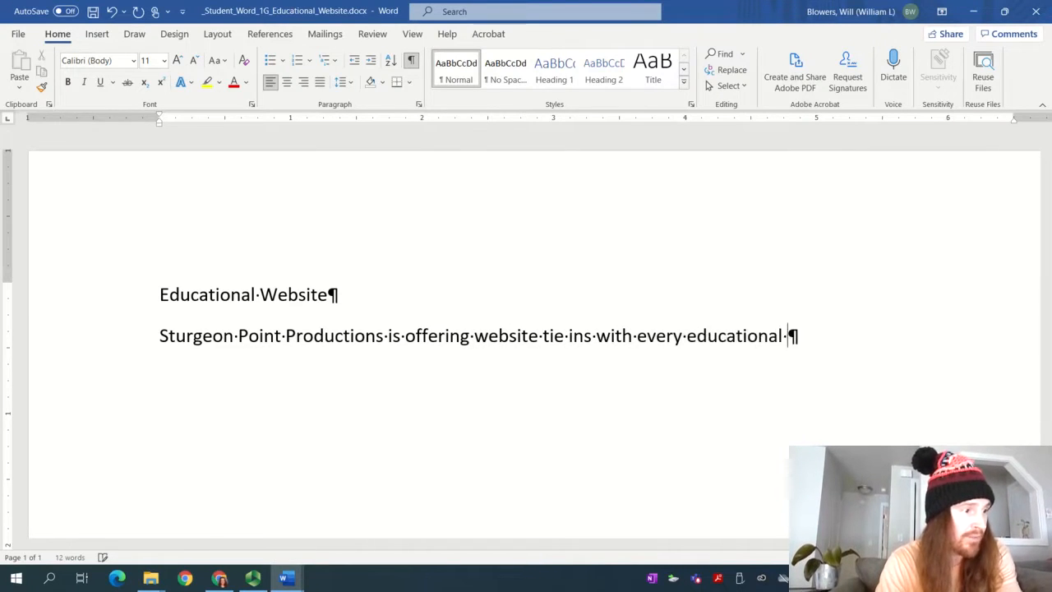
type("video in our catalo")
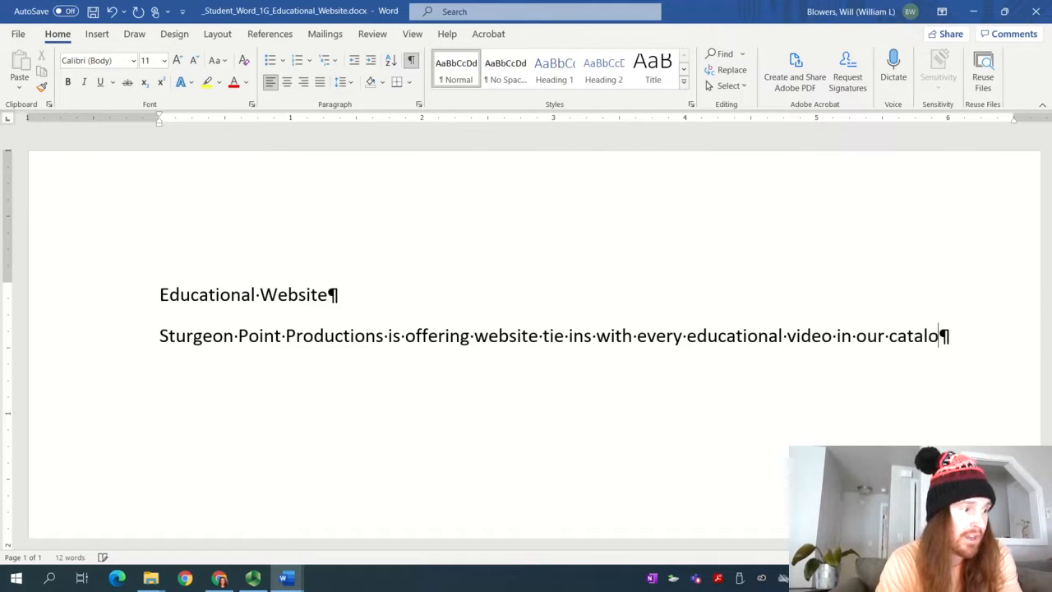
type("g, at no addi")
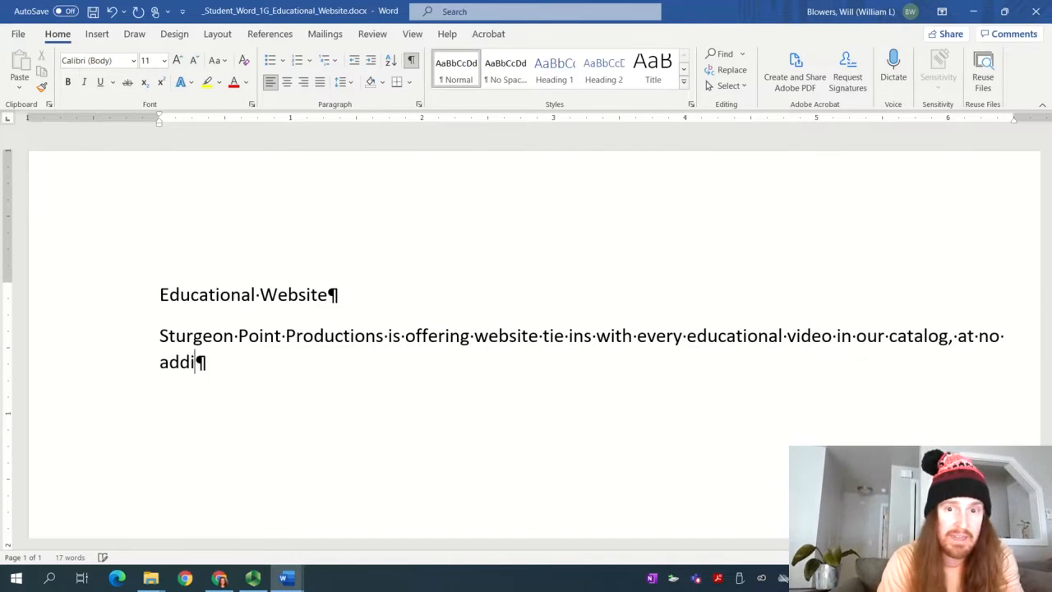
type("tional costttttt")
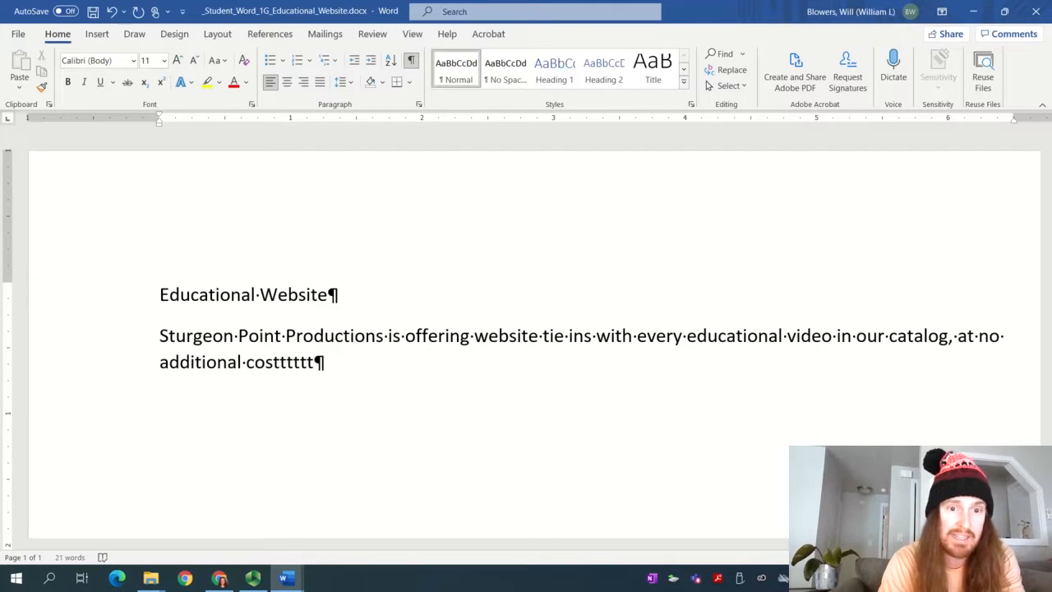
key("Return")
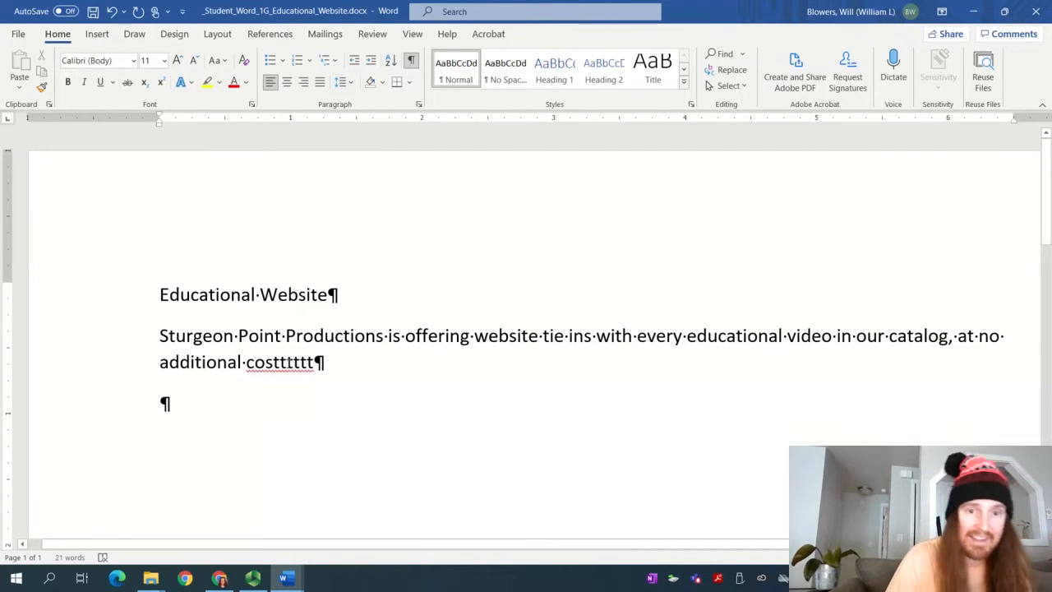
Correct the misspelling to 'cost' and end the sentence with a period
right_click(287, 361)
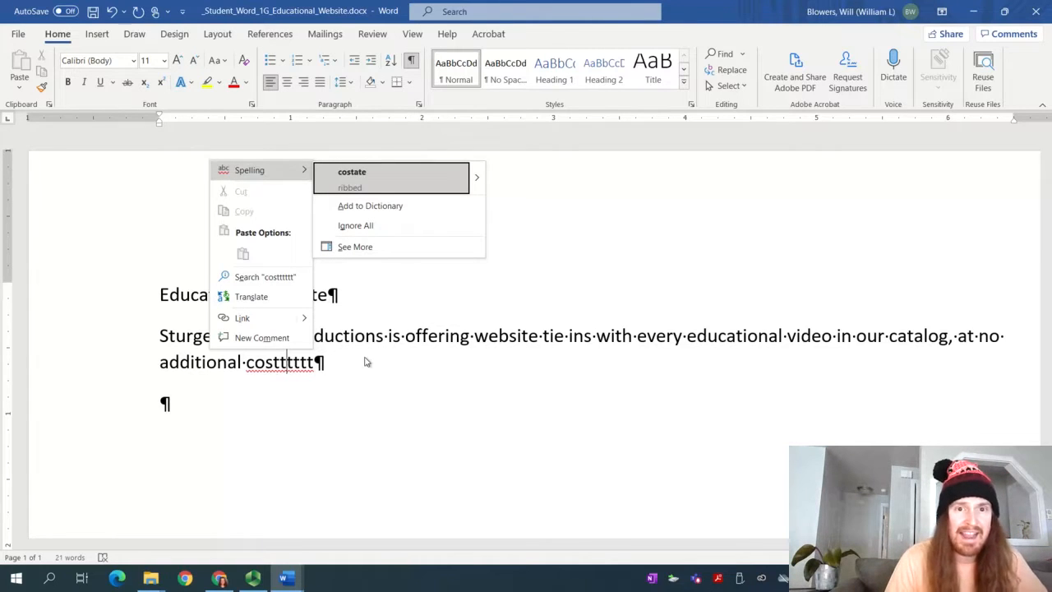
key("Escape")
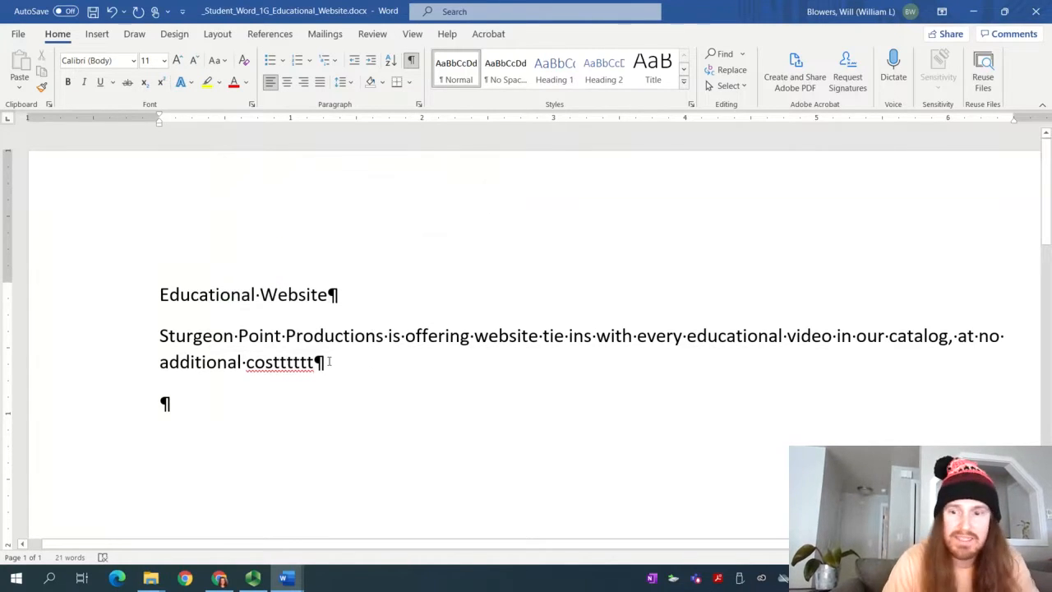
key("BackSpace")
key("BackSpace")
key("BackSpace")
key("BackSpace")
key("BackSpace")
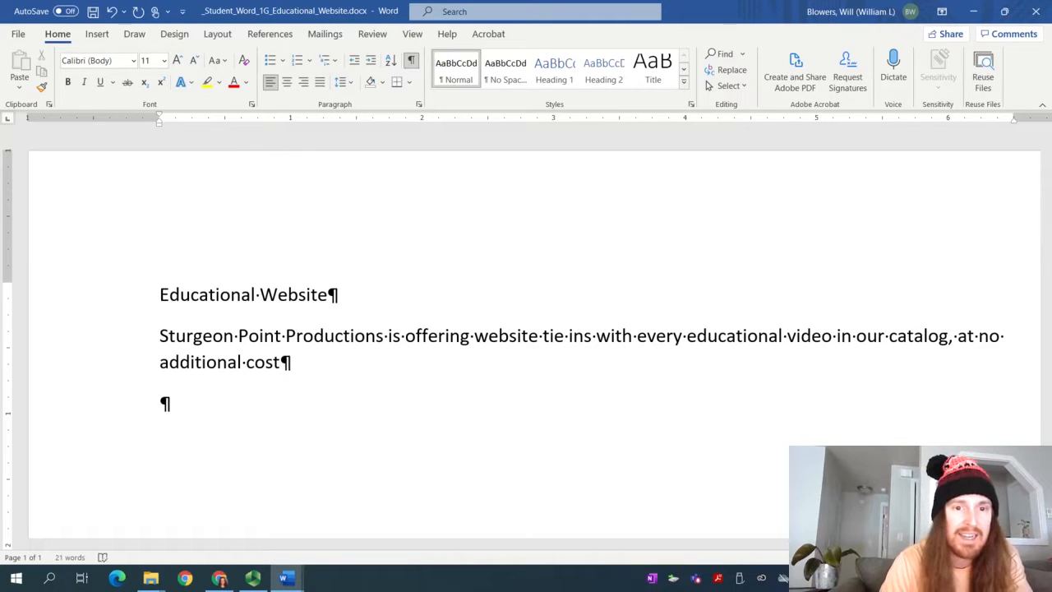
type("d")
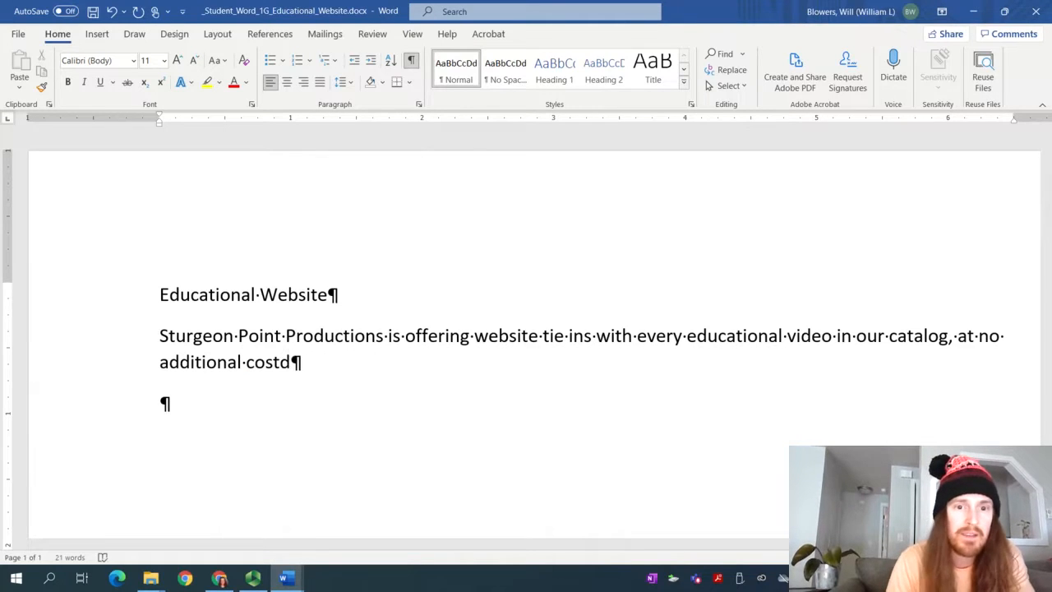
right_click(265, 362)
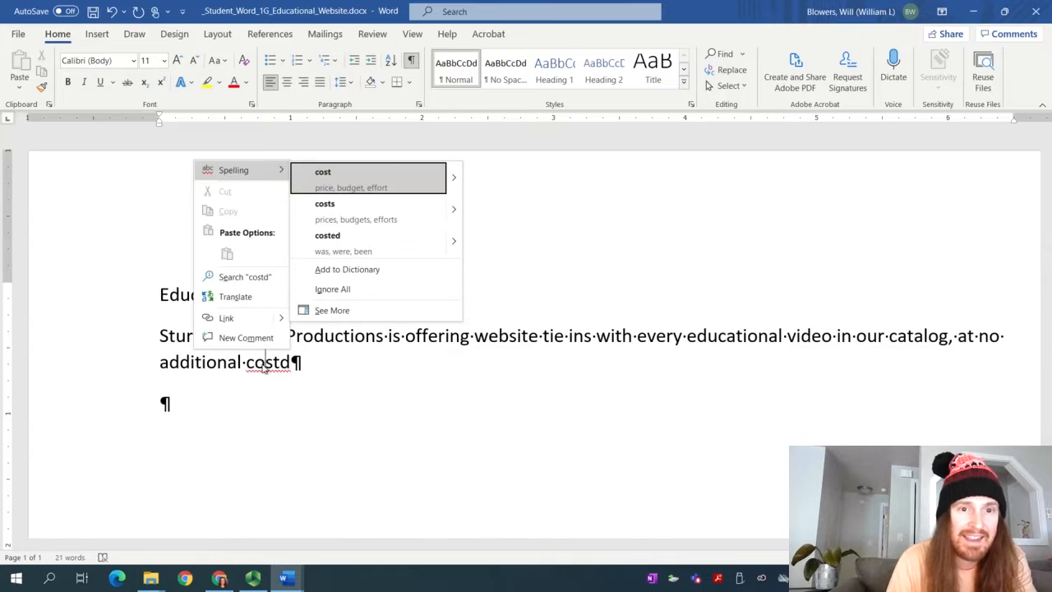
left_click(355, 183)
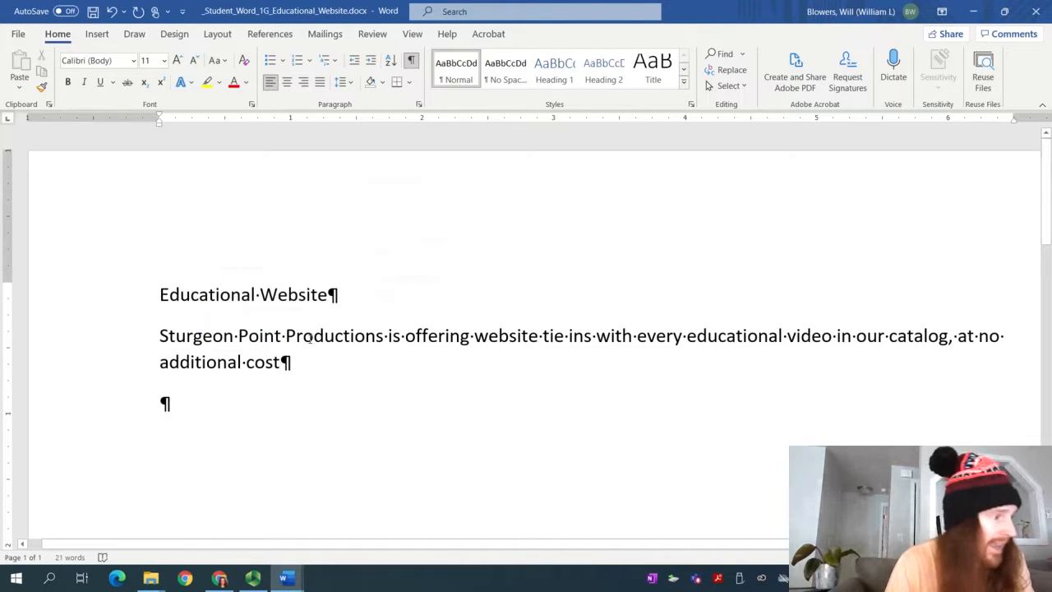
type(",")
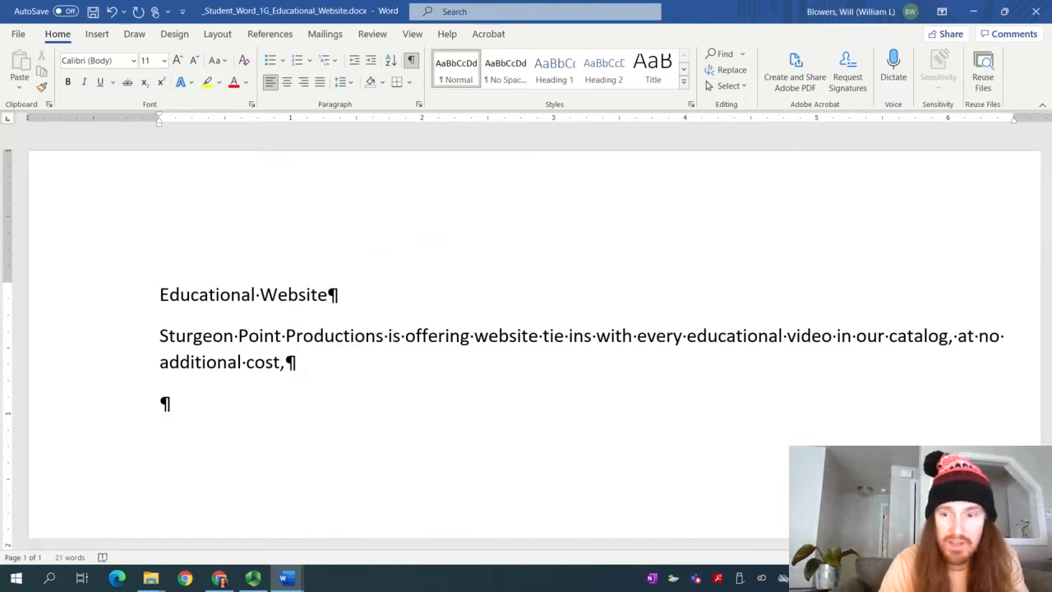
key("BackSpace")
type(".")
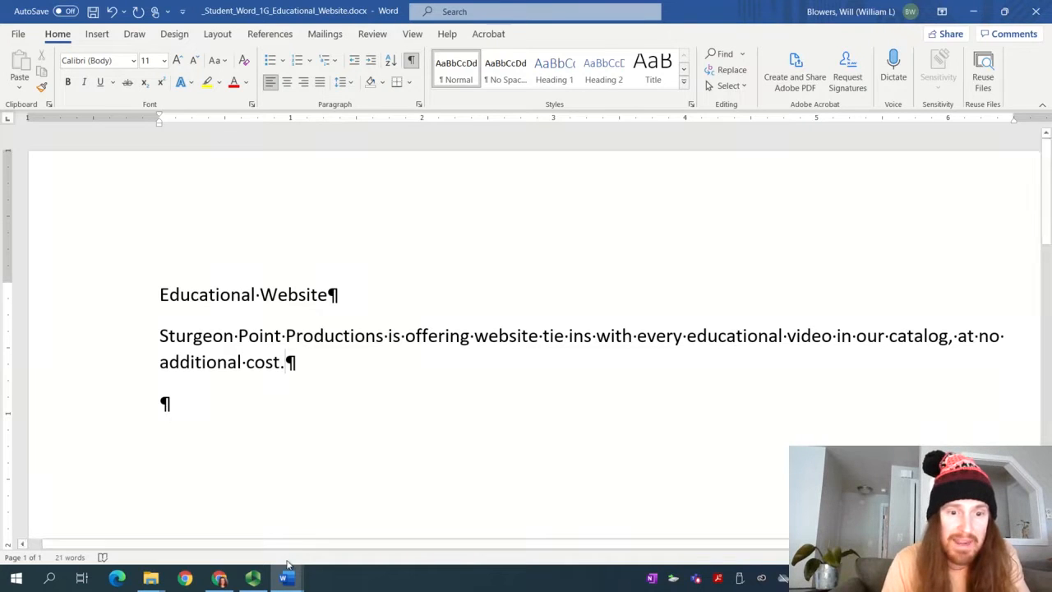
Pause and resume the Panopto recording, then return to the Word document
left_click(254, 577)
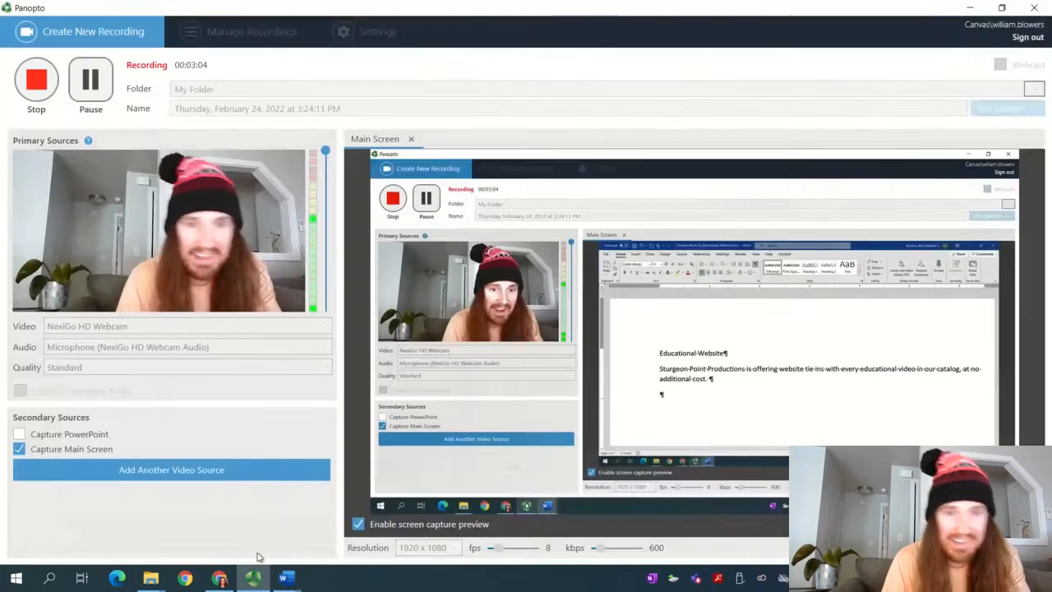
left_click(91, 80)
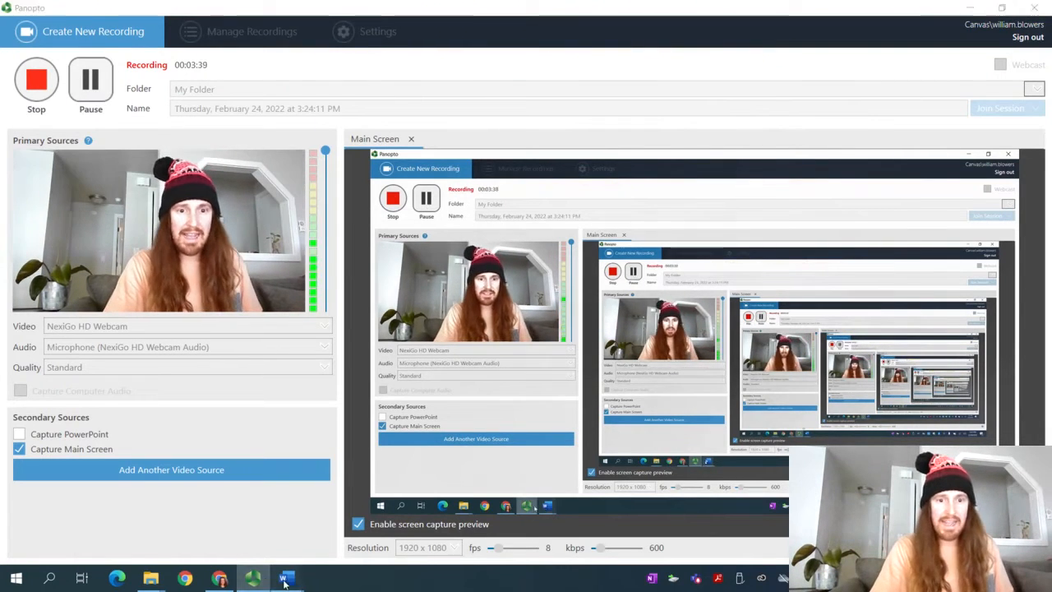
mouse_move(285, 577)
left_click(323, 440)
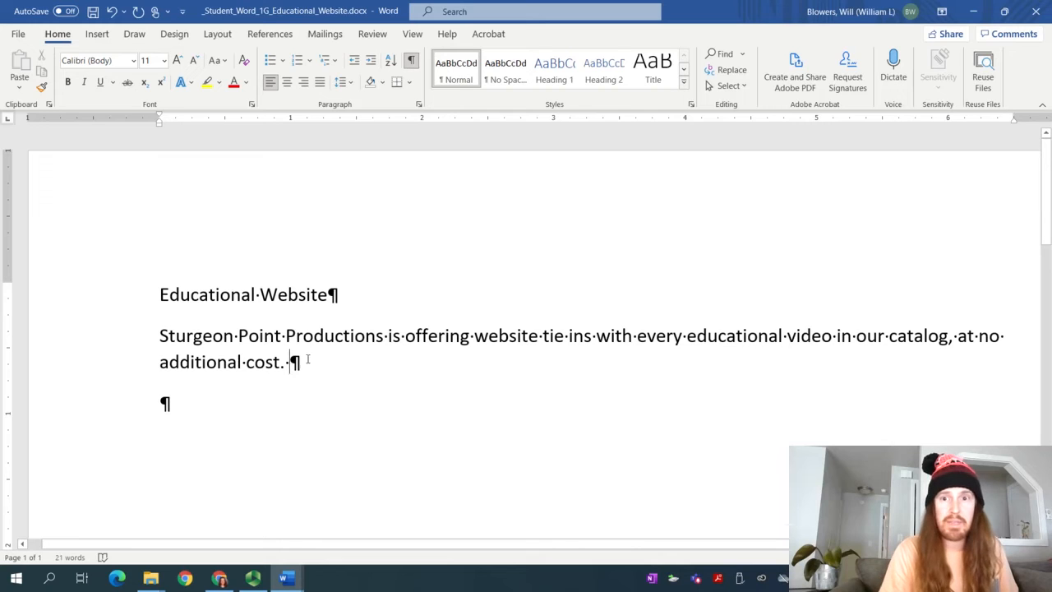
Insert w01G_Education.docx from the Downloads project folder using Text from File
left_click(97, 35)
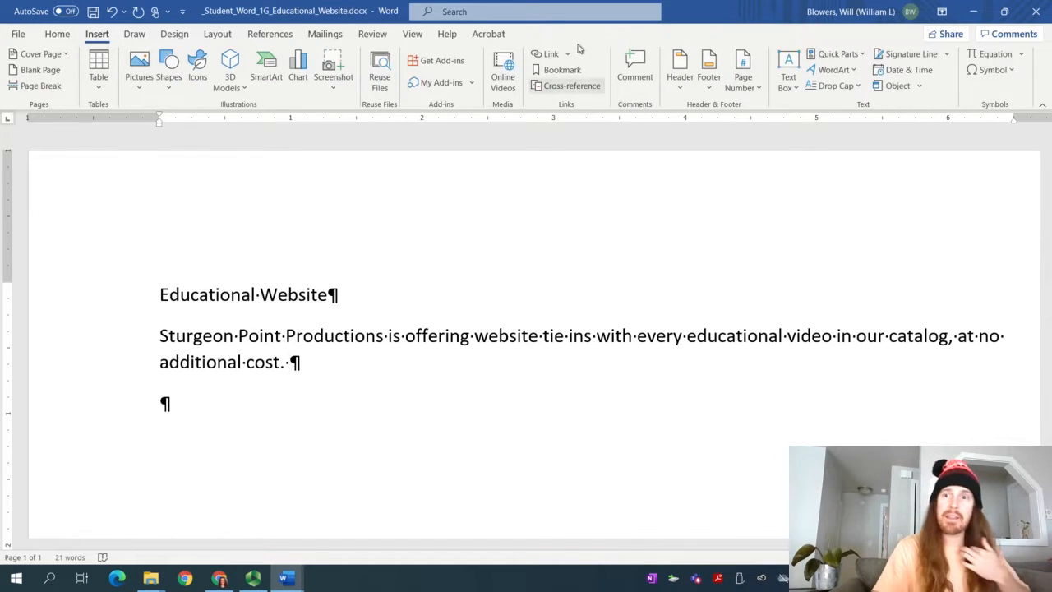
left_click(919, 86)
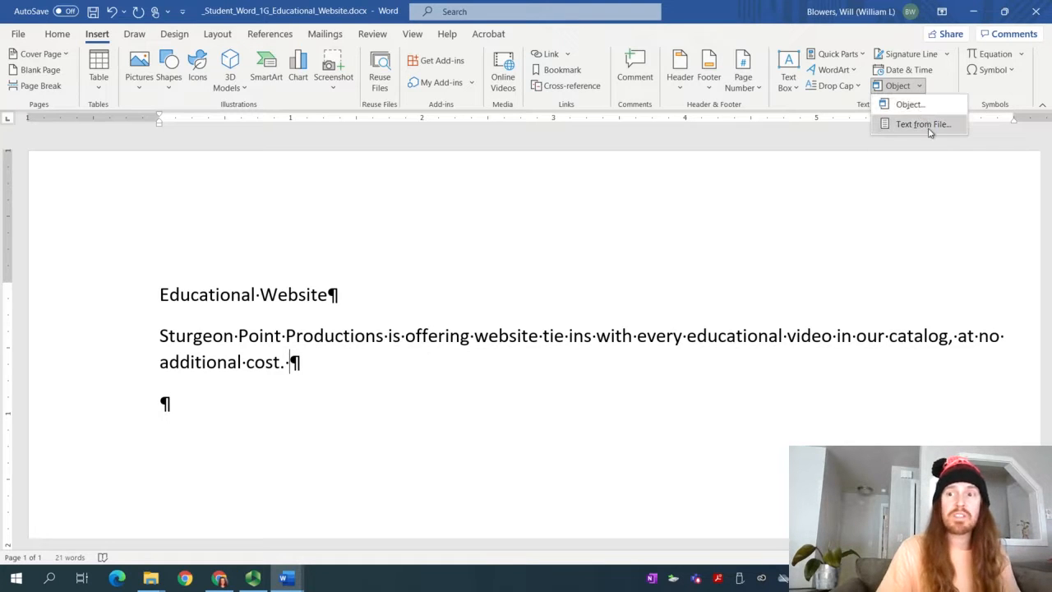
left_click(928, 126)
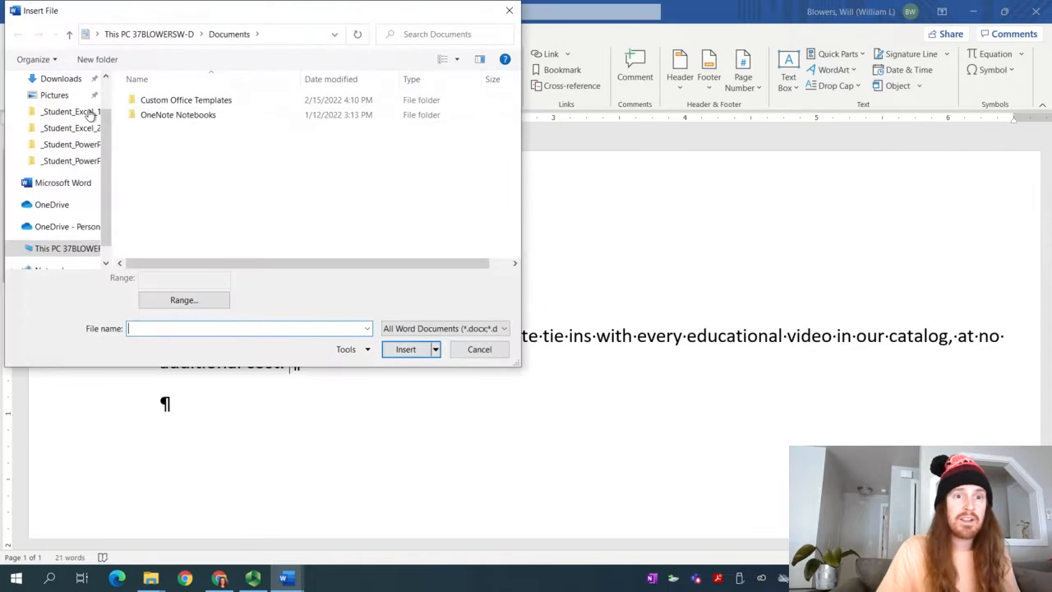
left_click(56, 78)
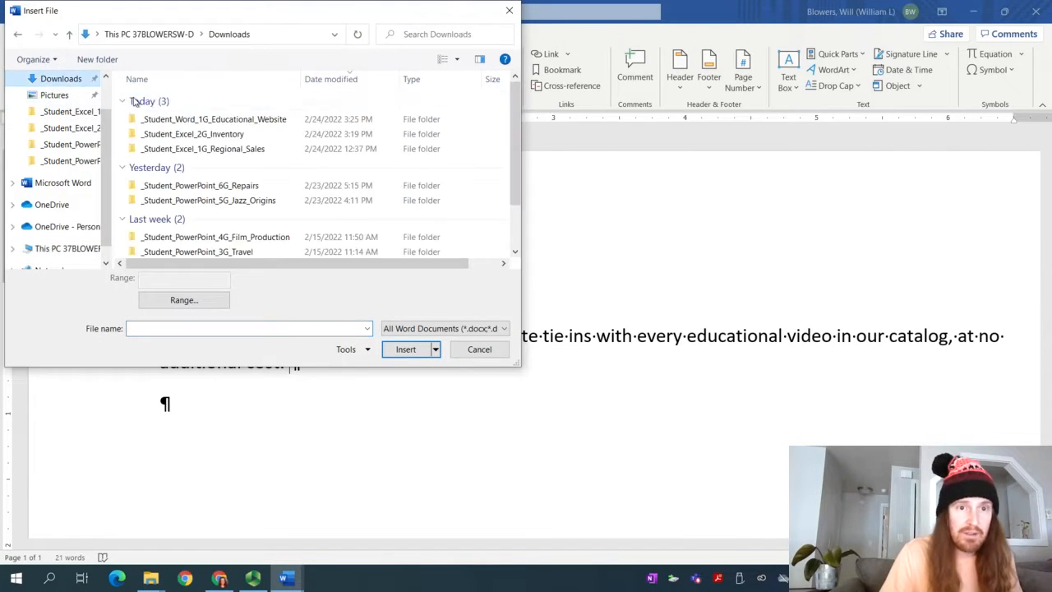
double_click(176, 119)
left_click(174, 116)
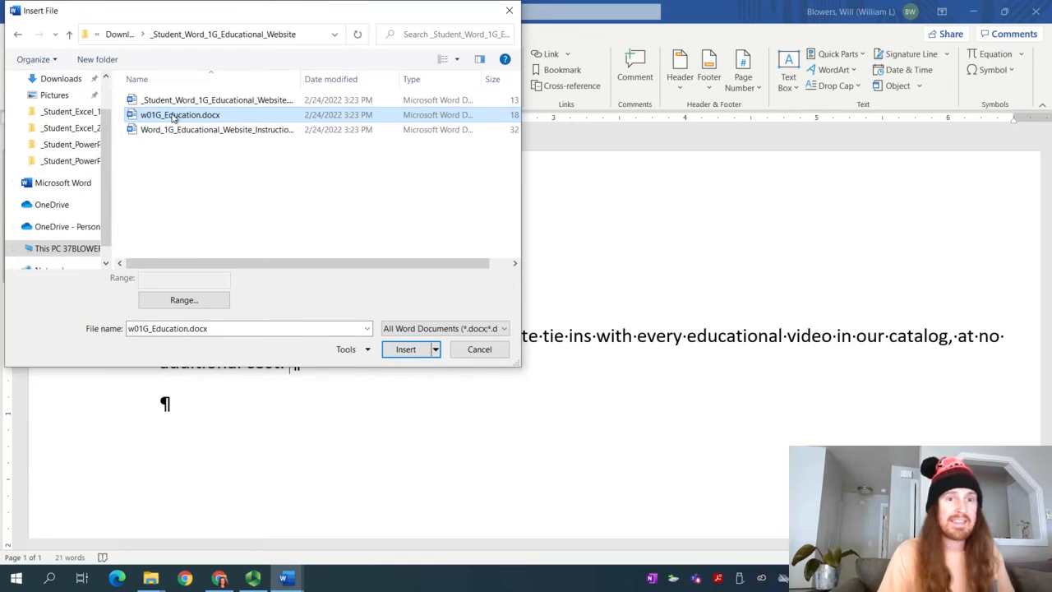
left_click(405, 350)
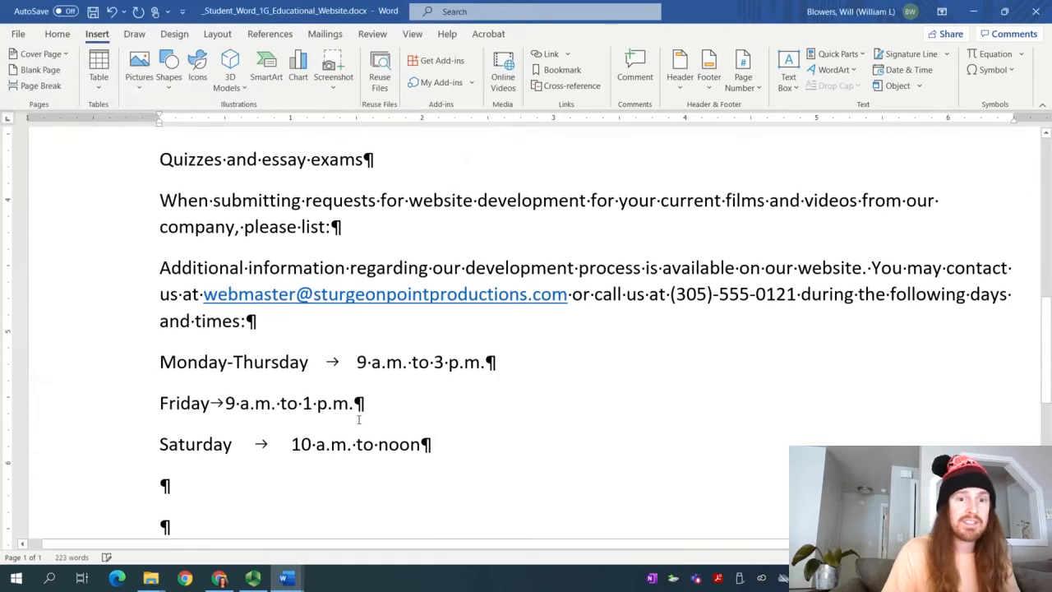
scroll(353, 465, "up", 15)
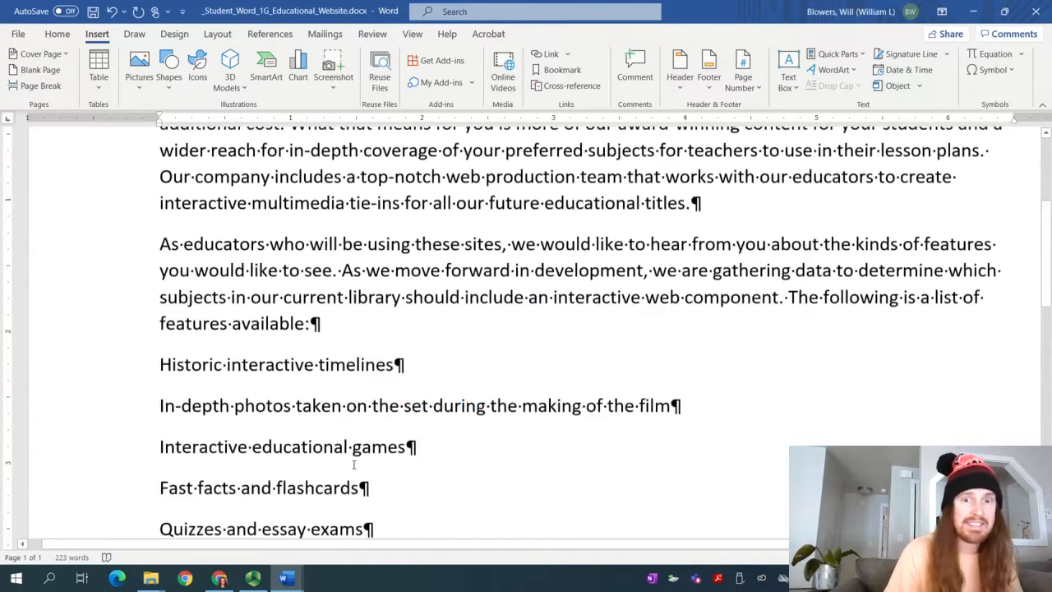
Highlight instruction steps 1 and 2 in yellow to mark them done
mouse_move(286, 579)
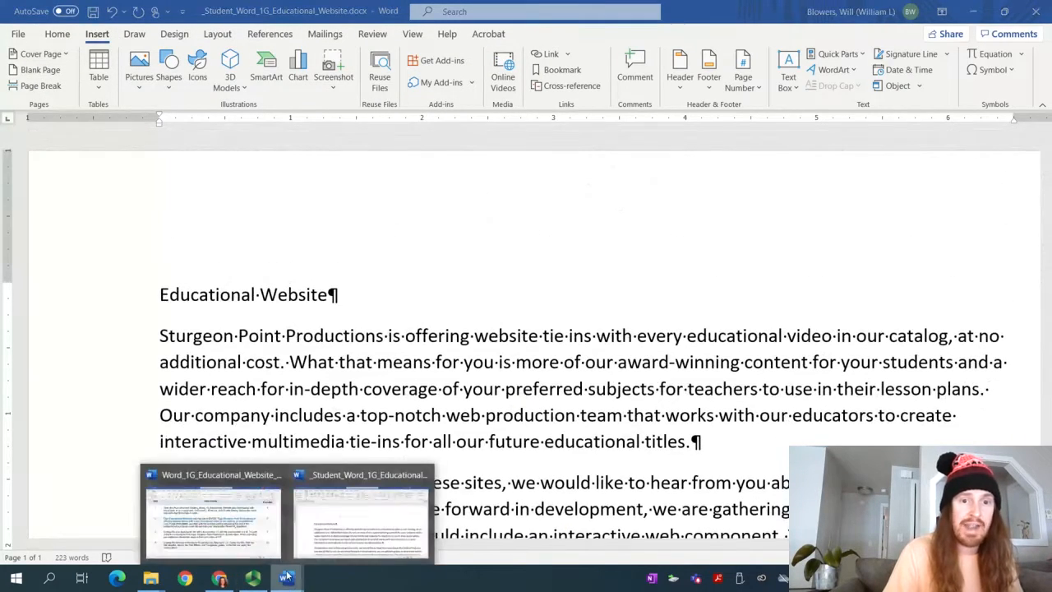
left_click(232, 535)
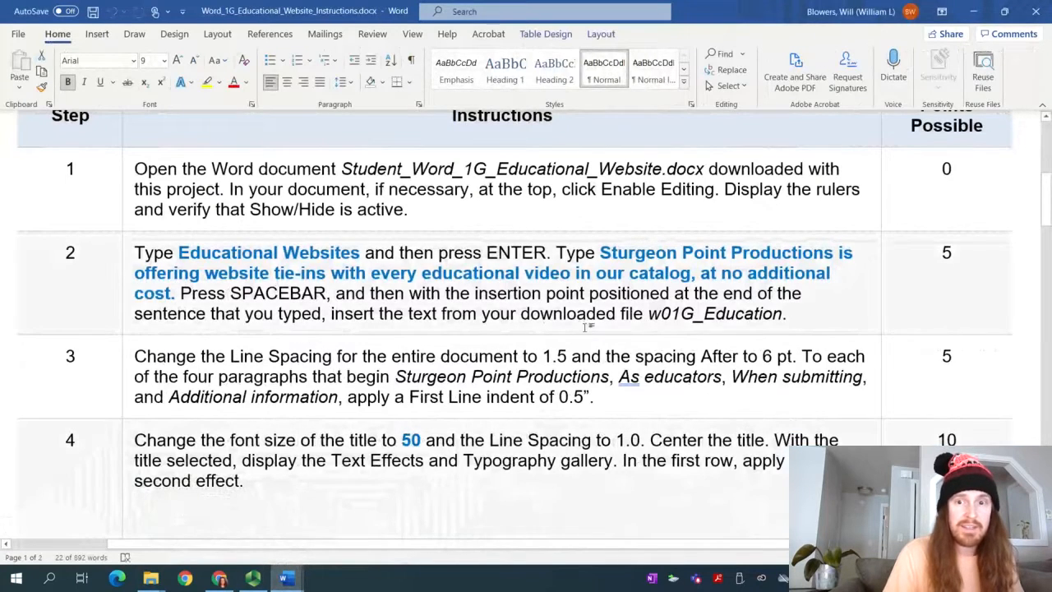
left_click_drag(791, 319, 134, 251)
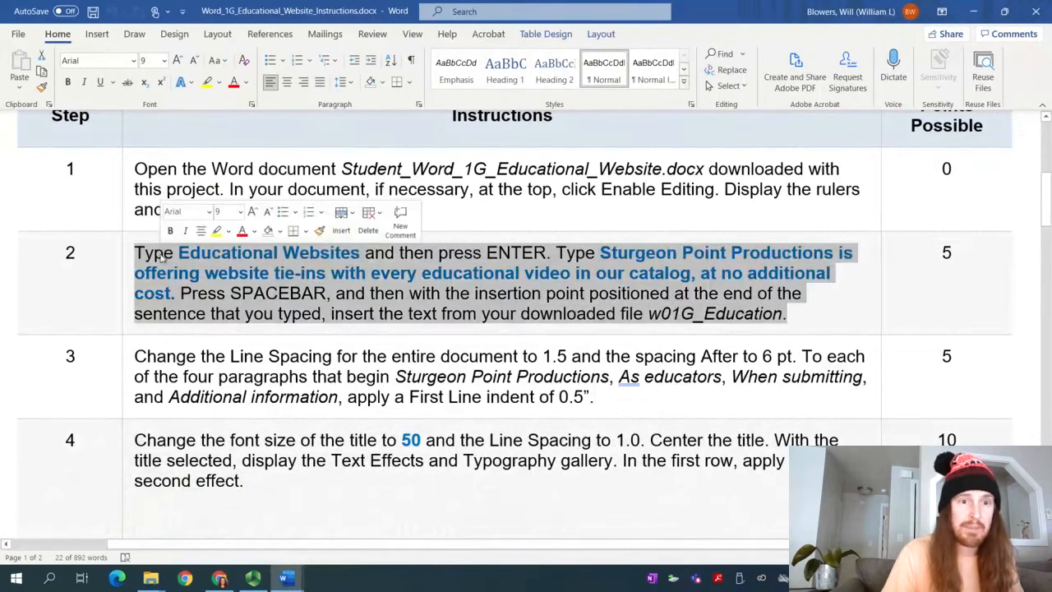
left_click(207, 82)
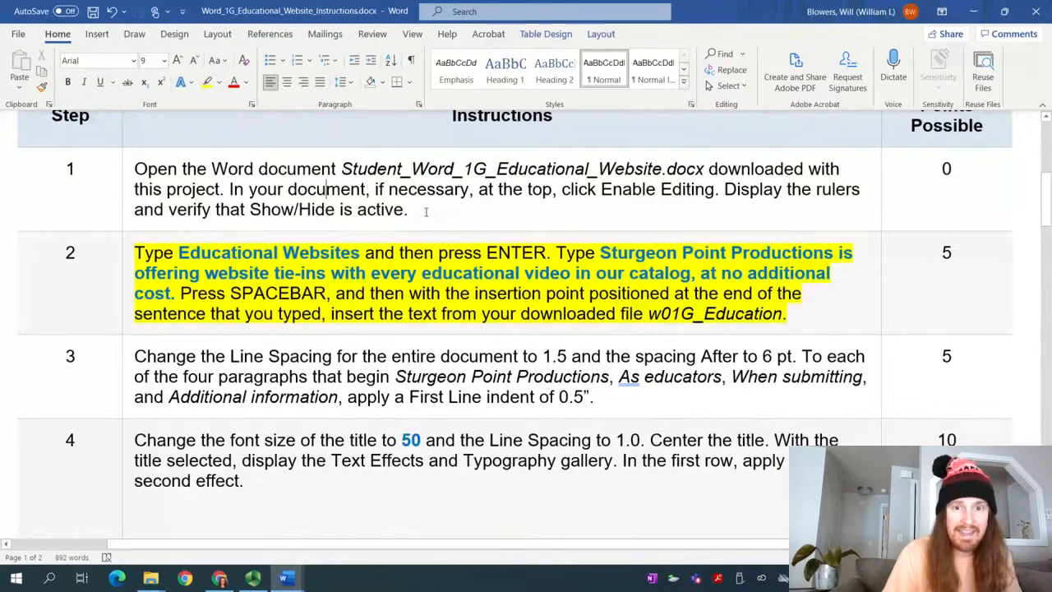
left_click_drag(409, 210, 132, 189)
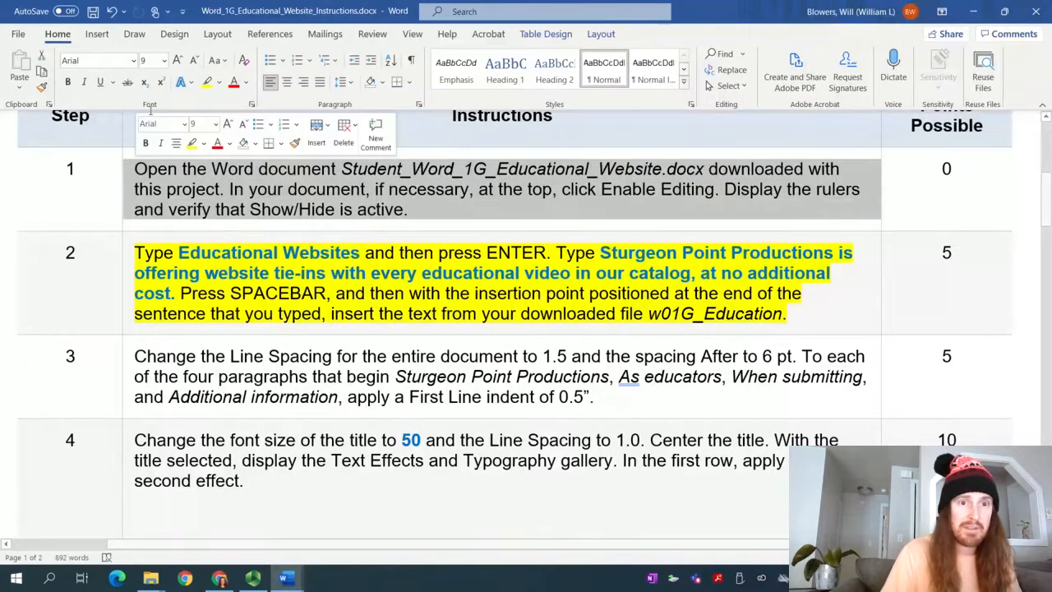
left_click(207, 82)
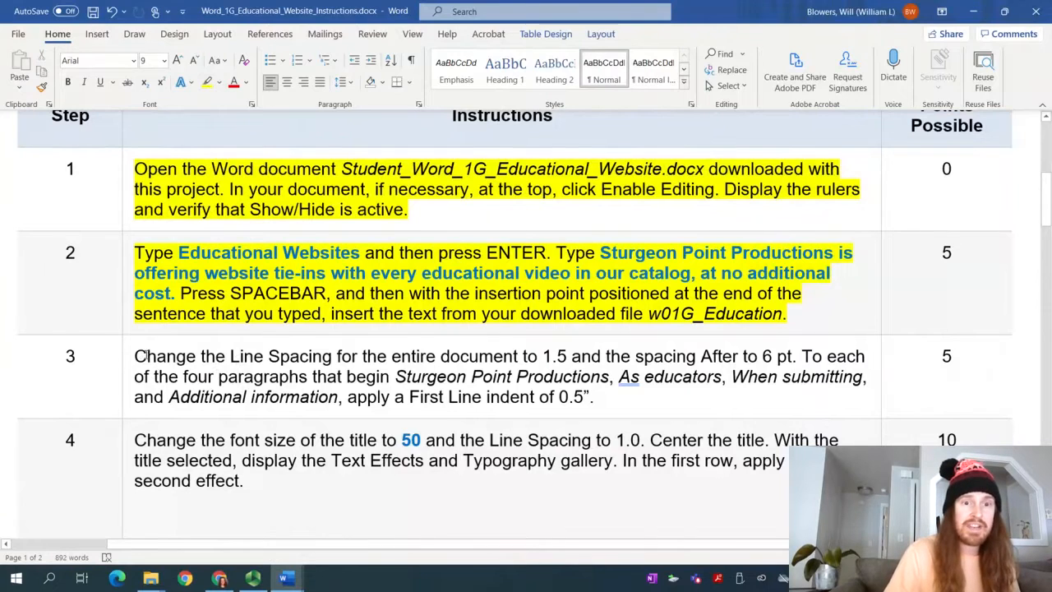
Read step 3, check the recorder, and switch back to the student document
left_click_drag(145, 356, 564, 372)
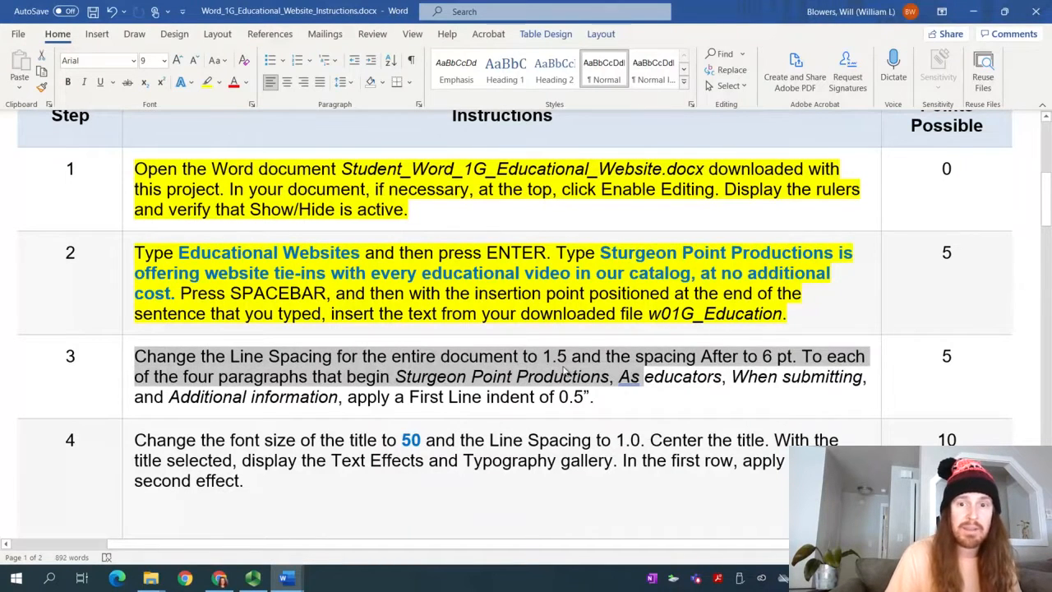
left_click(564, 374)
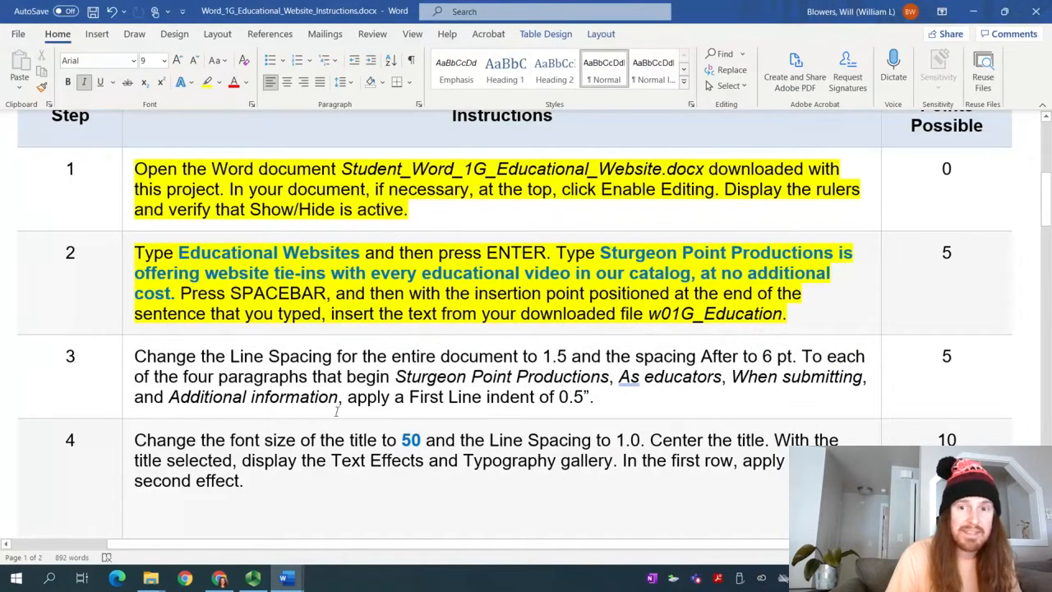
left_click(253, 578)
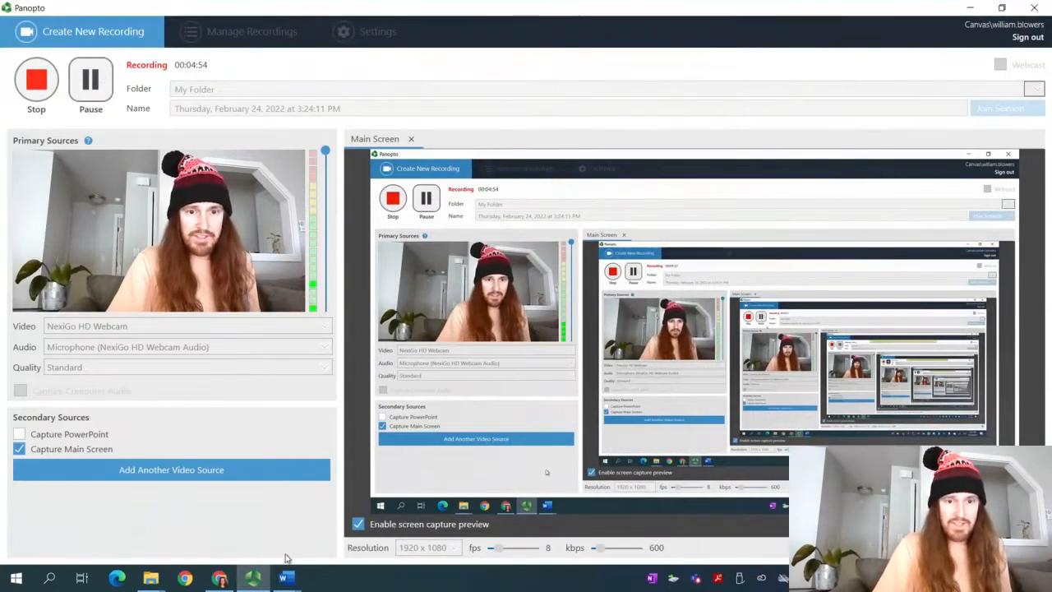
mouse_move(287, 567)
left_click(349, 526)
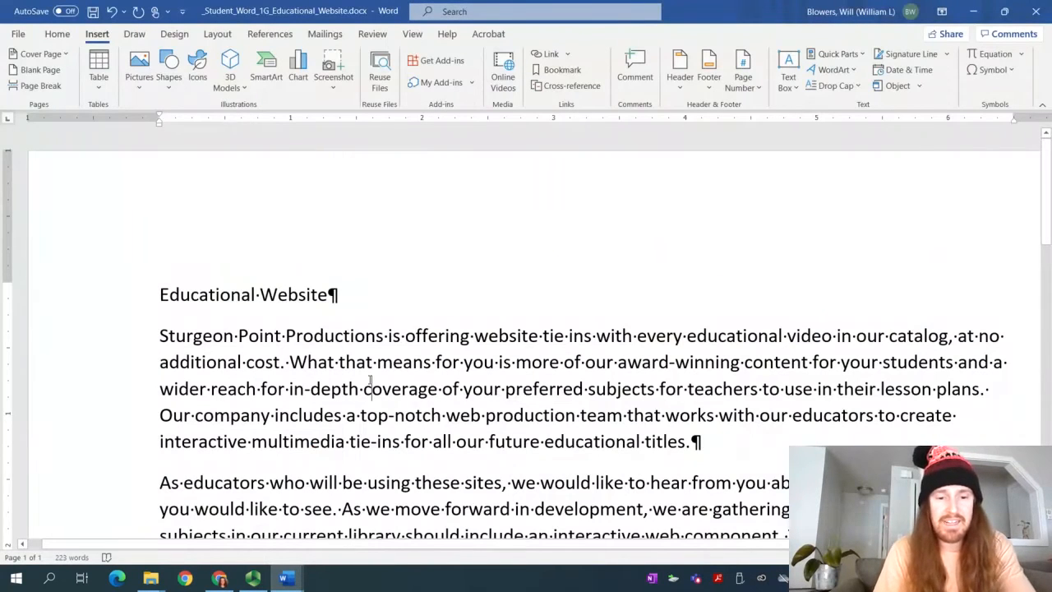
Select all the document text, from the title through the inserted paragraphs
key("ctrl+a")
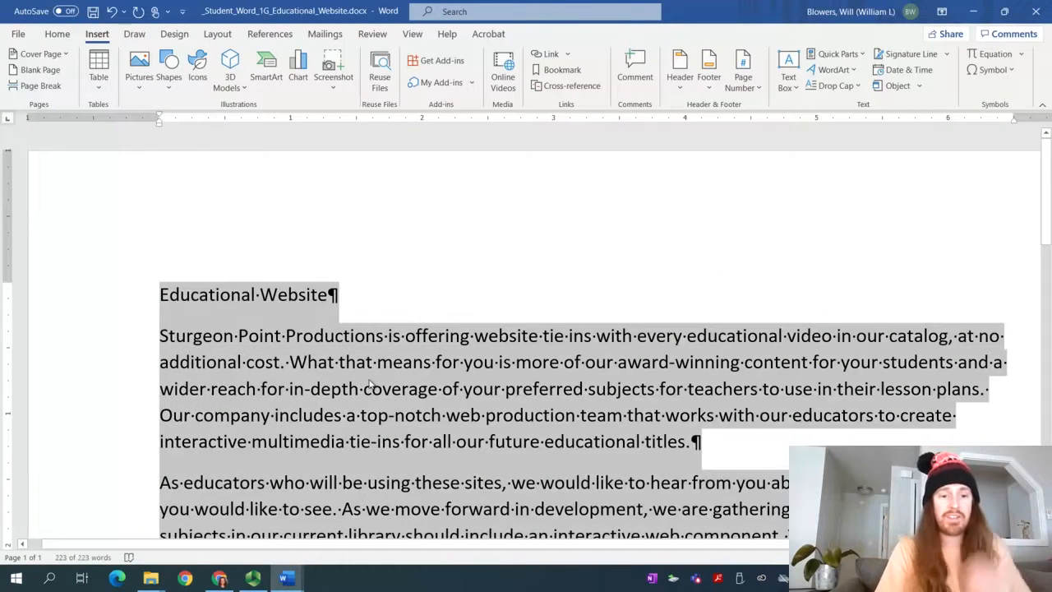
left_click(526, 391)
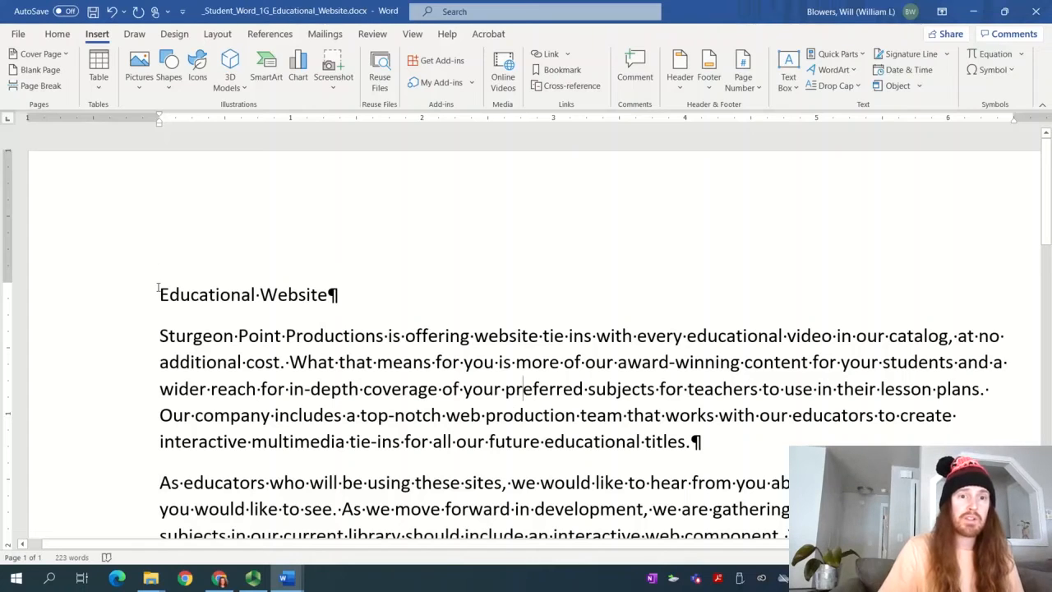
left_click_drag(158, 288, 748, 275)
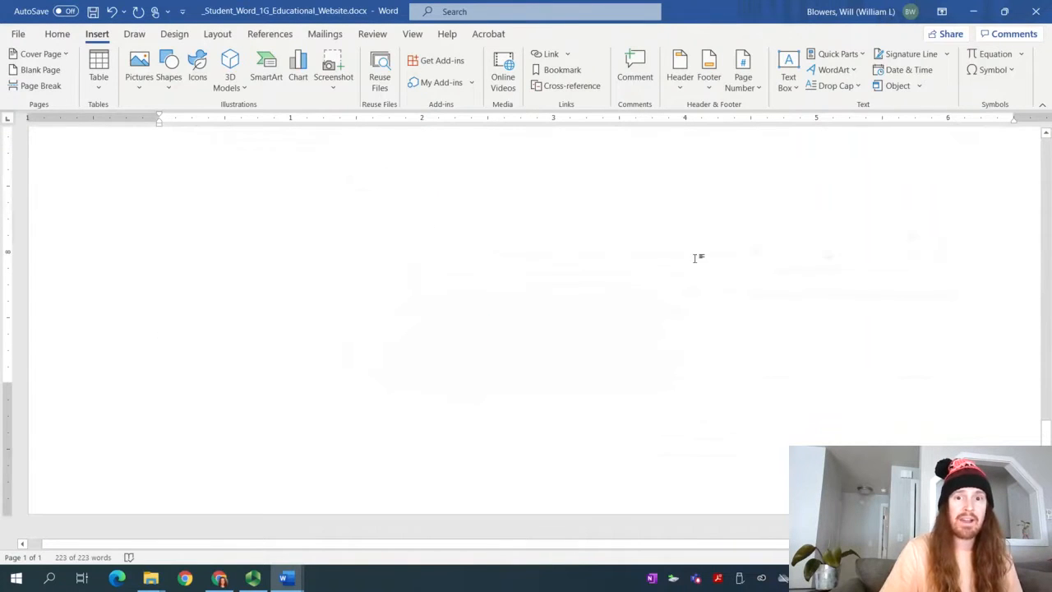
scroll(694, 258, "up", 10)
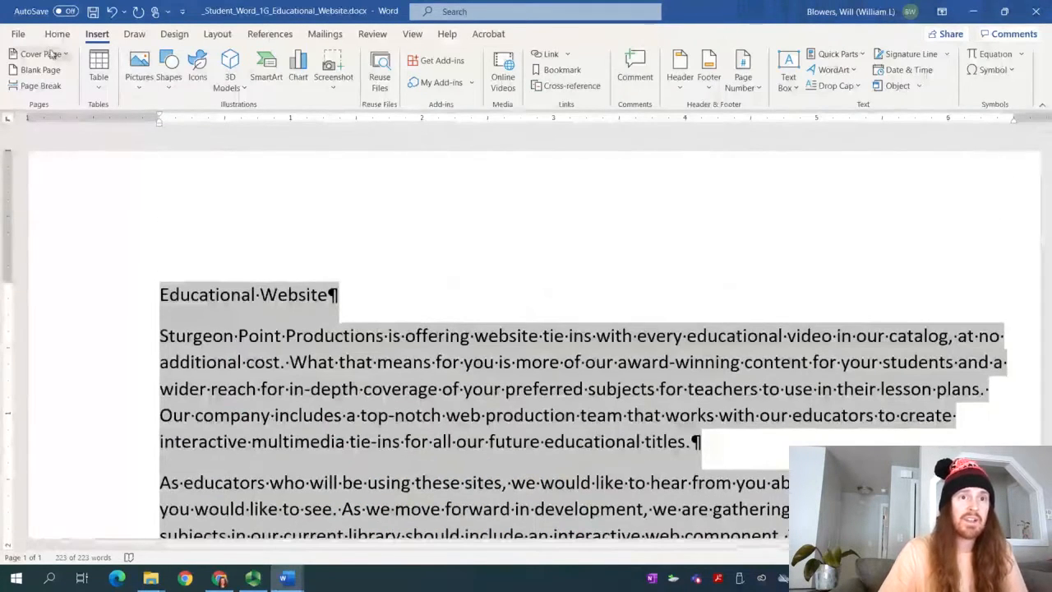
left_click(56, 34)
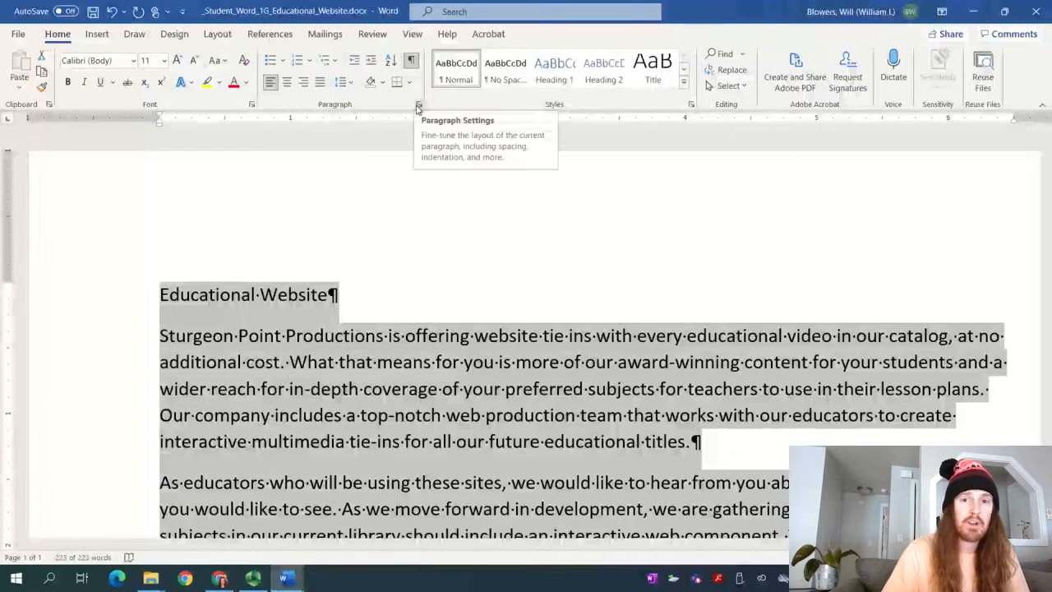
In the Paragraph dialog, set line spacing to 1.5 lines and spacing after to 6 pt
left_click(418, 107)
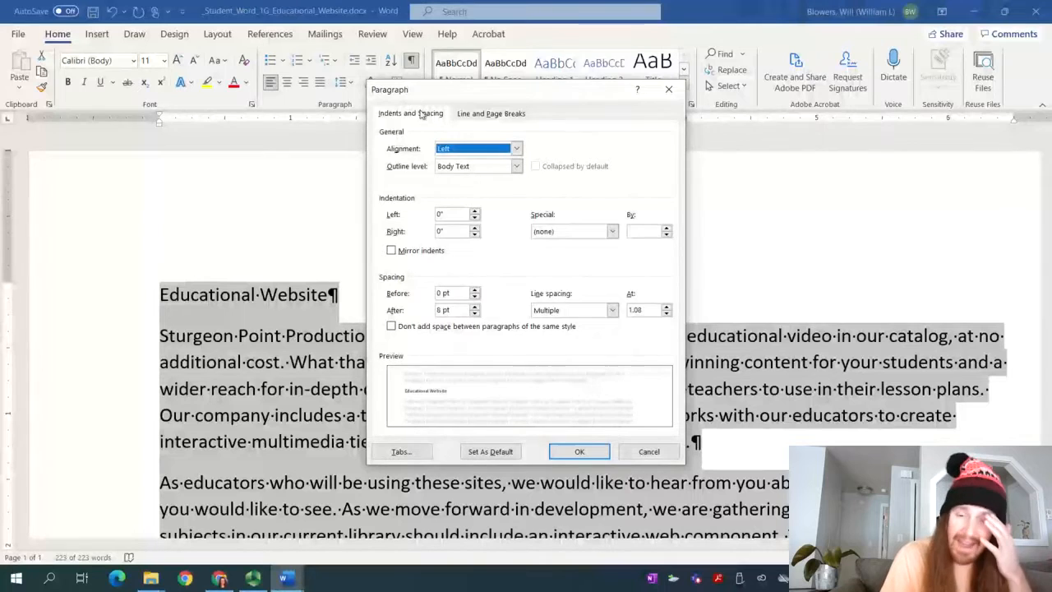
left_click(574, 311)
left_click(573, 311)
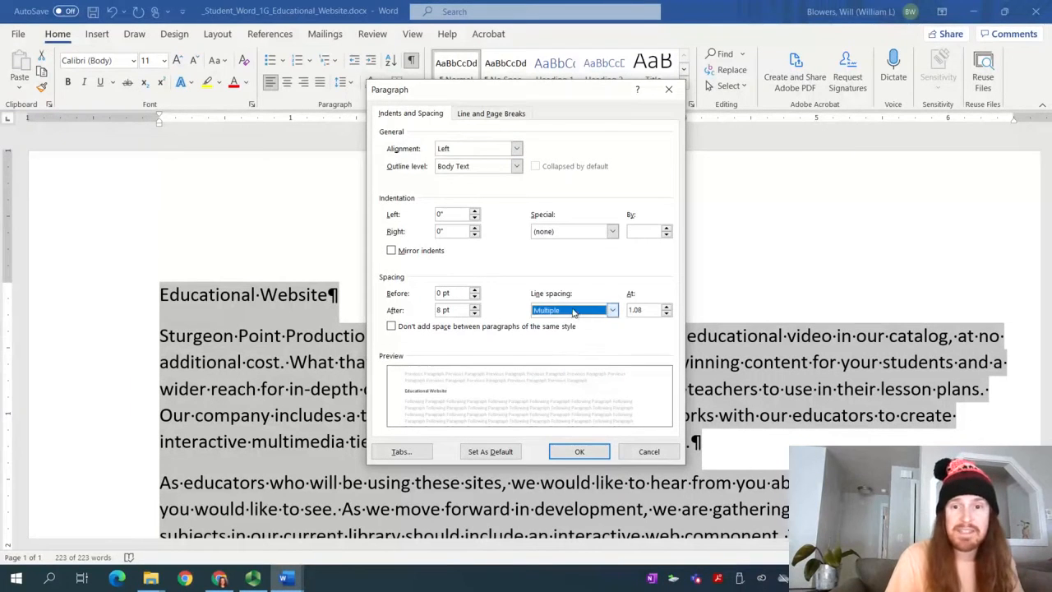
left_click(574, 311)
left_click(574, 312)
left_click(574, 312)
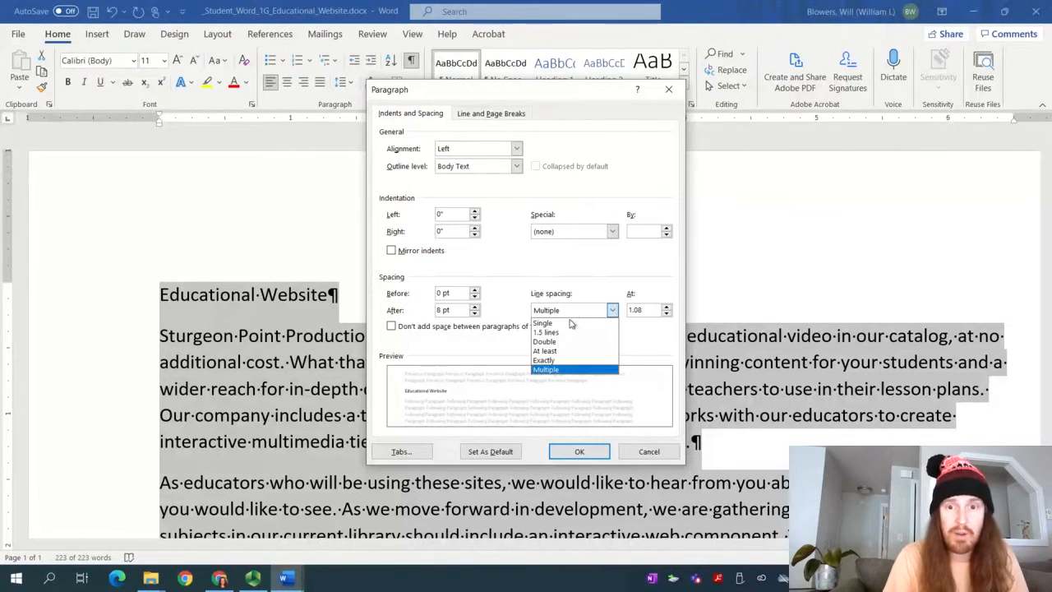
left_click(549, 332)
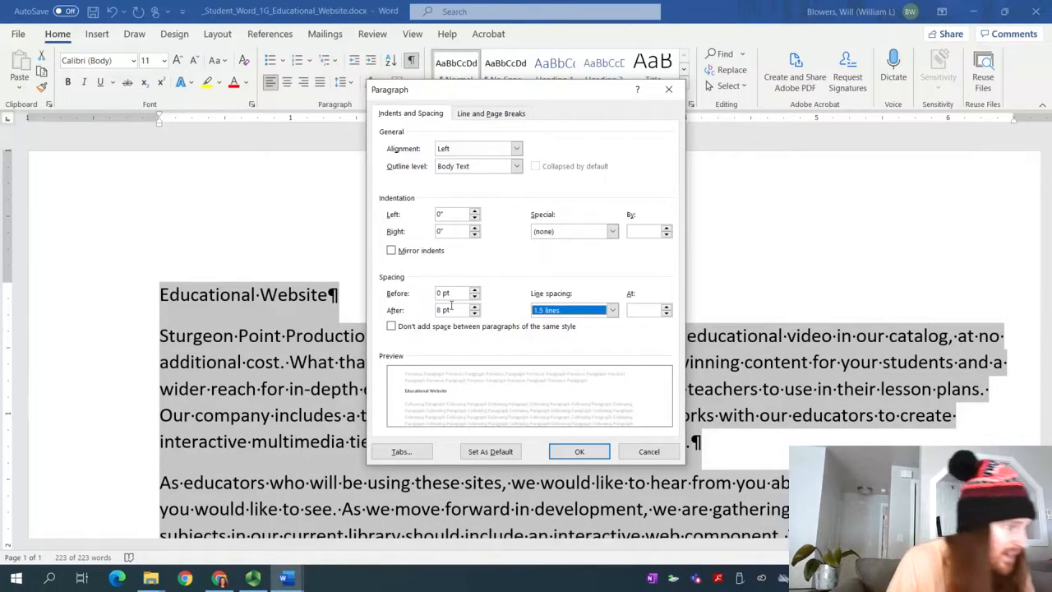
left_click(476, 315)
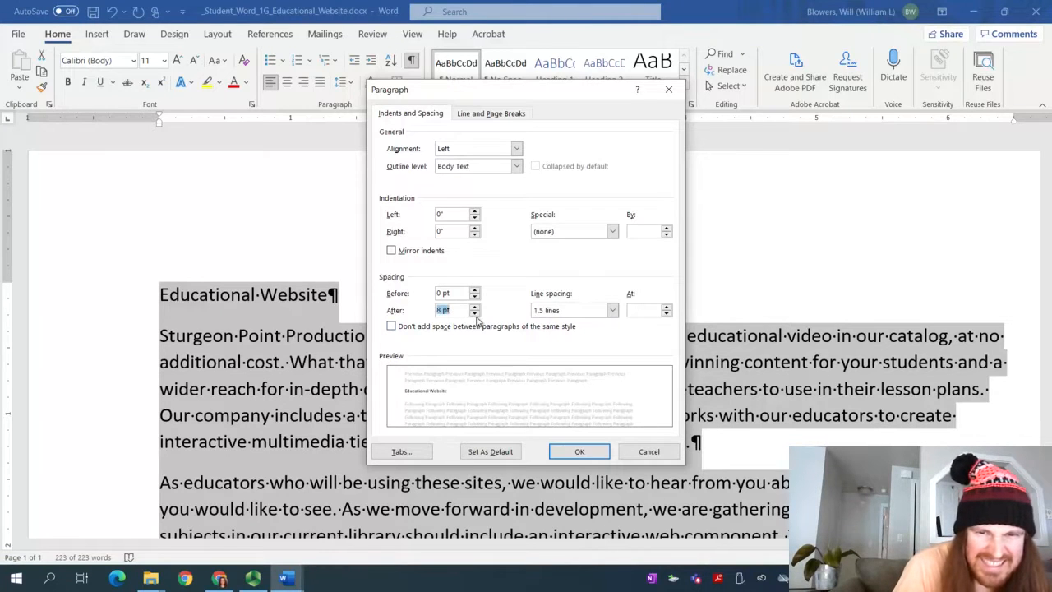
left_click(475, 314)
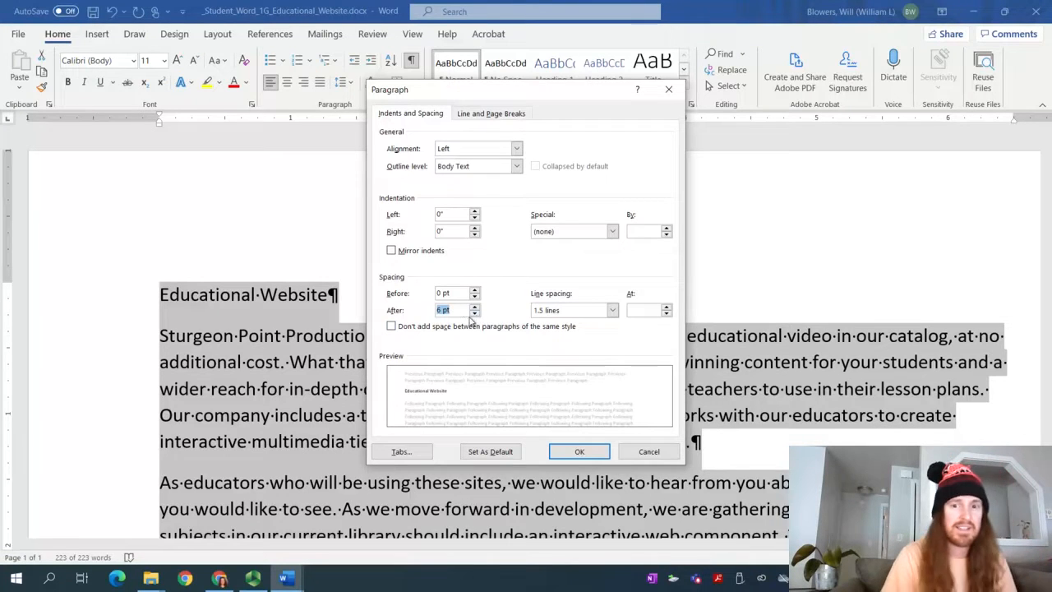
left_click(575, 452)
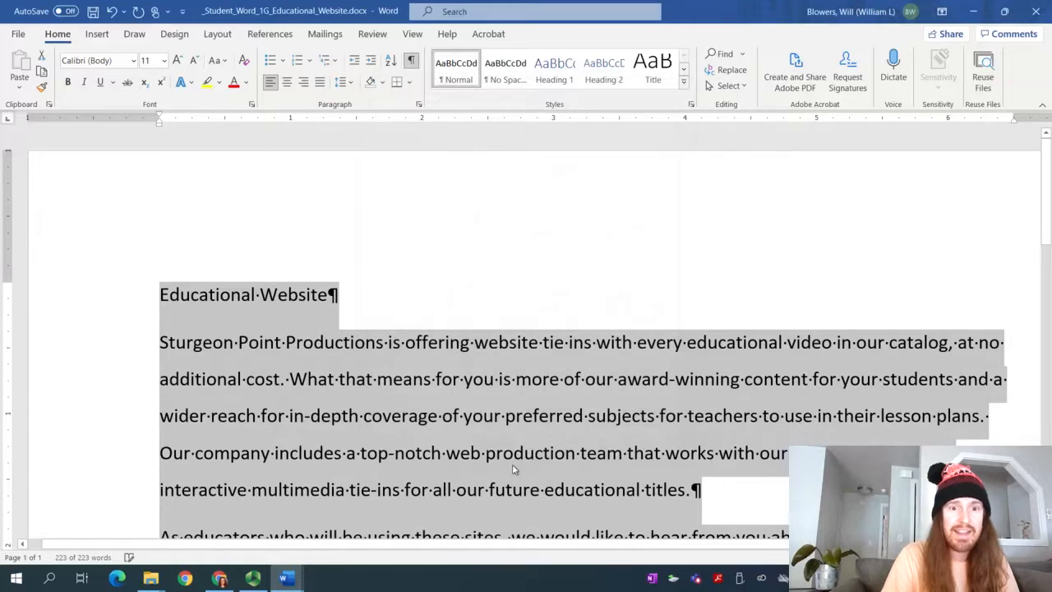
Scroll to check the new spacing, leaving formatting marks shown
scroll(438, 439, "down", 5)
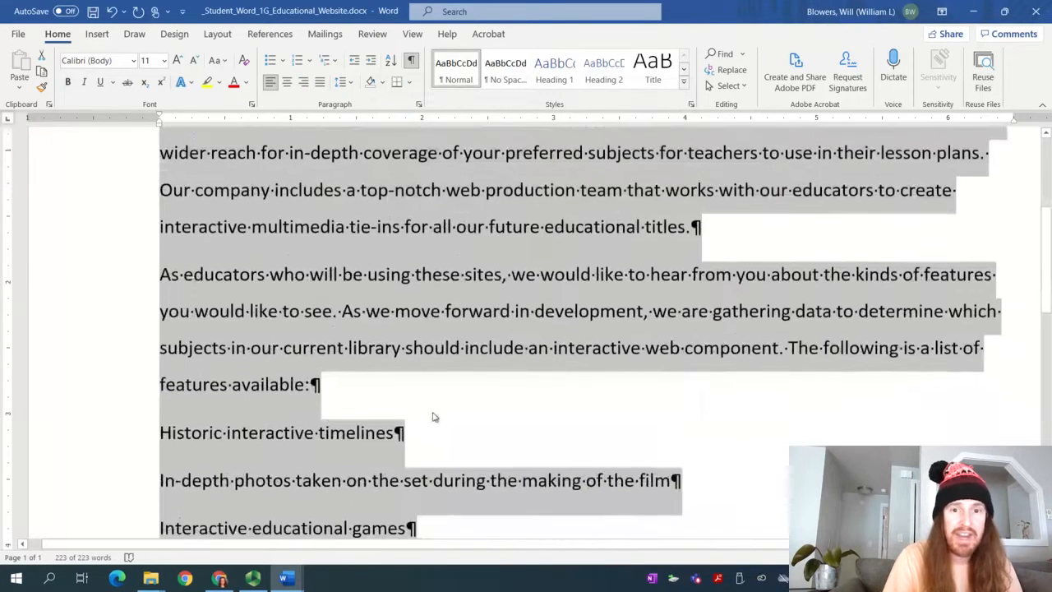
scroll(395, 386, "up", 3)
scroll(401, 391, "up", 1)
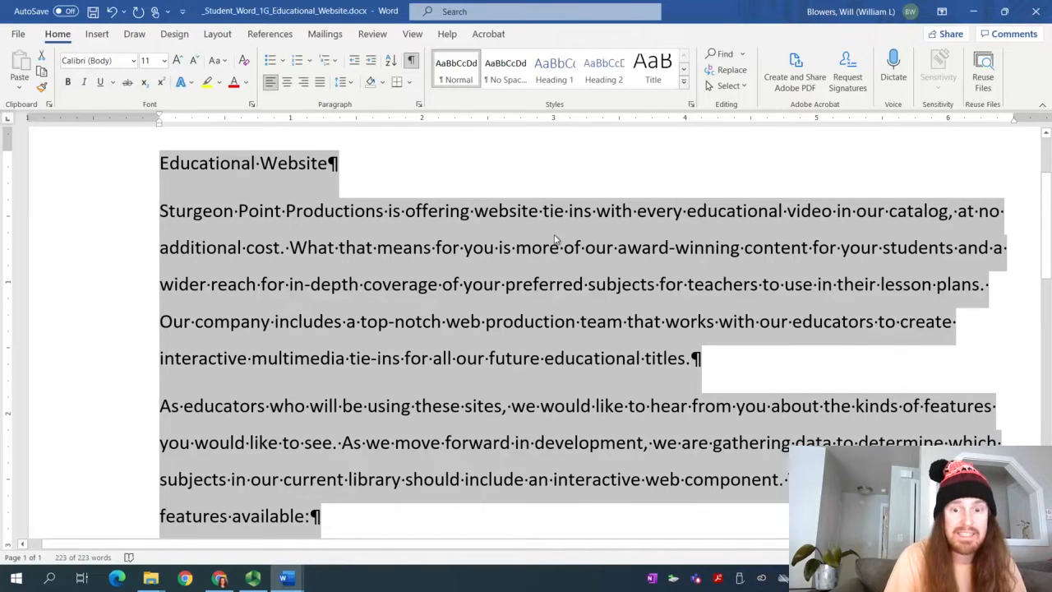
left_click(412, 63)
left_click(412, 63)
left_click(411, 63)
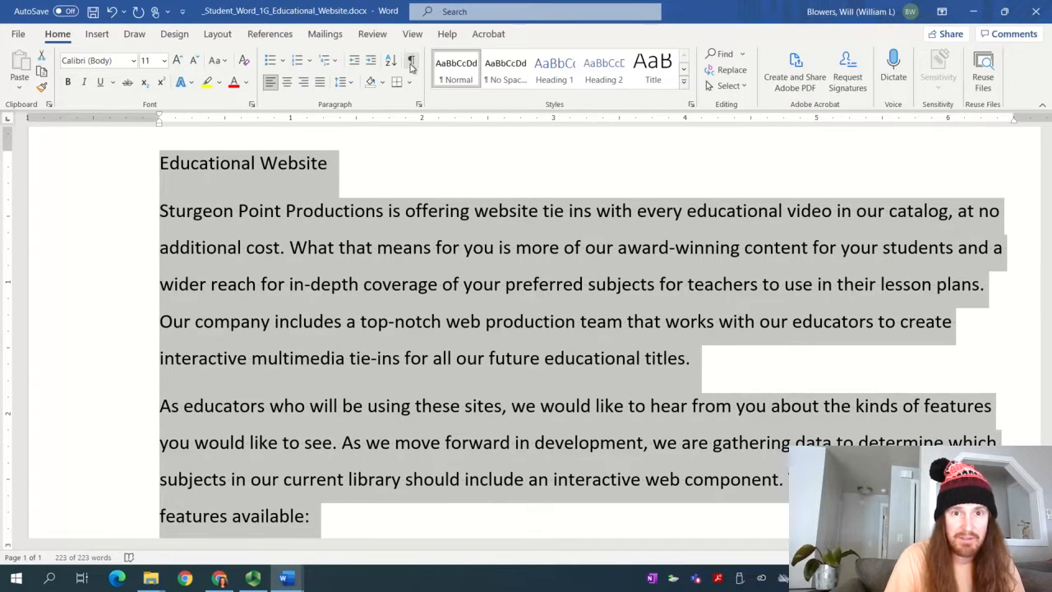
left_click(411, 64)
left_click(412, 64)
left_click(412, 63)
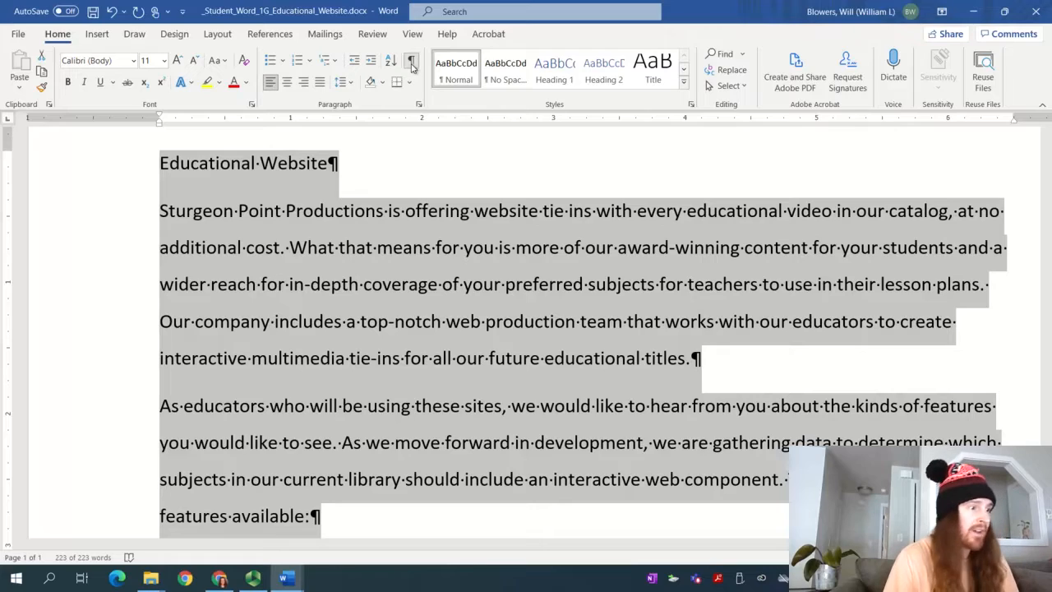
left_click(398, 497)
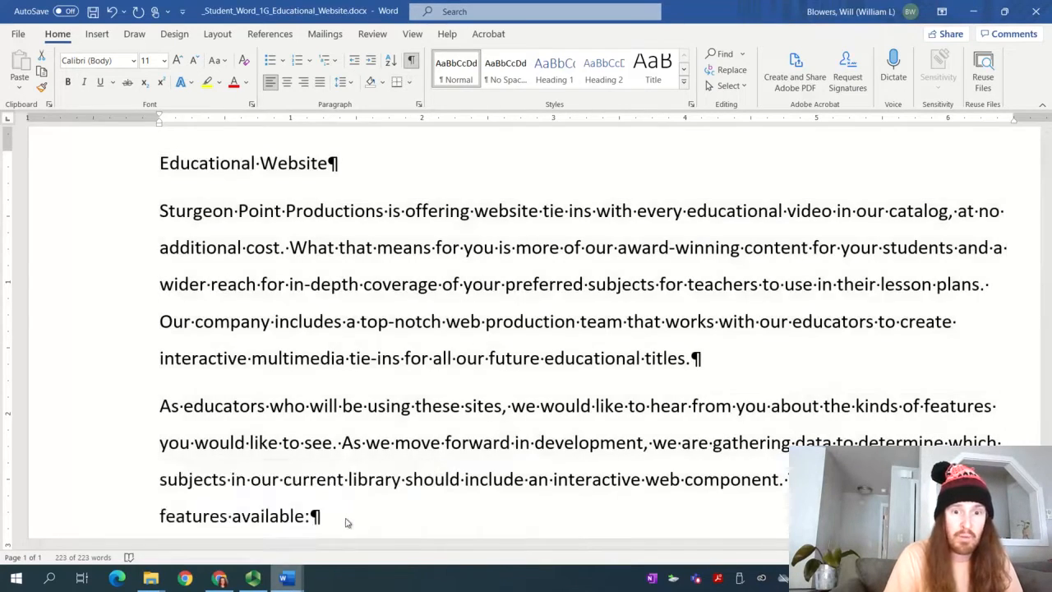
Select all text, then switch to the instructions document
key("ctrl+a")
left_click(284, 578)
left_click(206, 529)
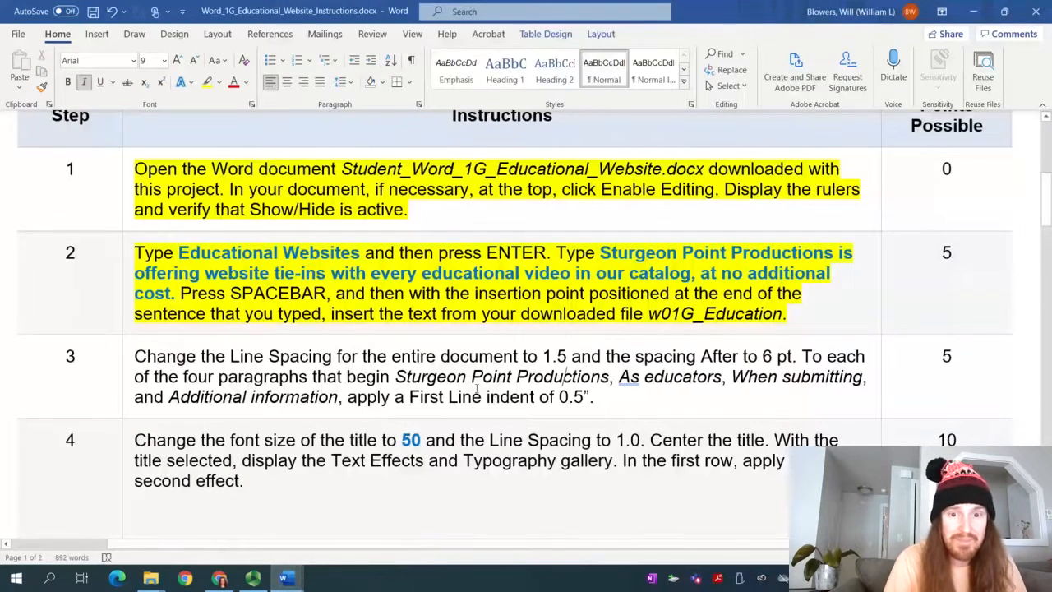
Reread the first-line-indent part of step 3, then bring _Student_Word_1G_Educational_Website back to front
left_click(520, 394)
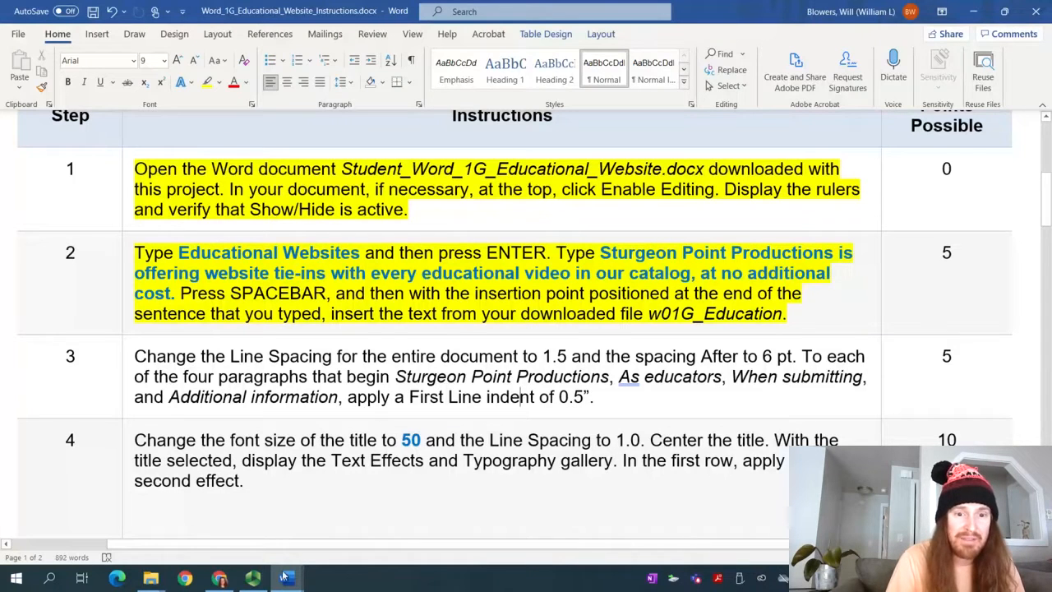
mouse_move(284, 578)
left_click(332, 530)
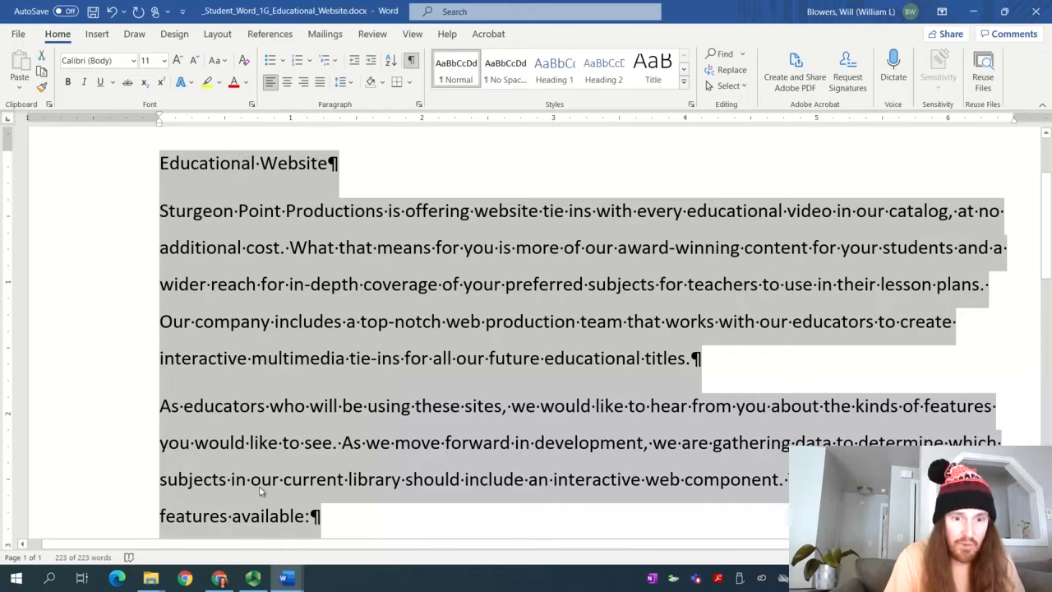
Glance at the instructions document and pause the screen recording
left_click(300, 581)
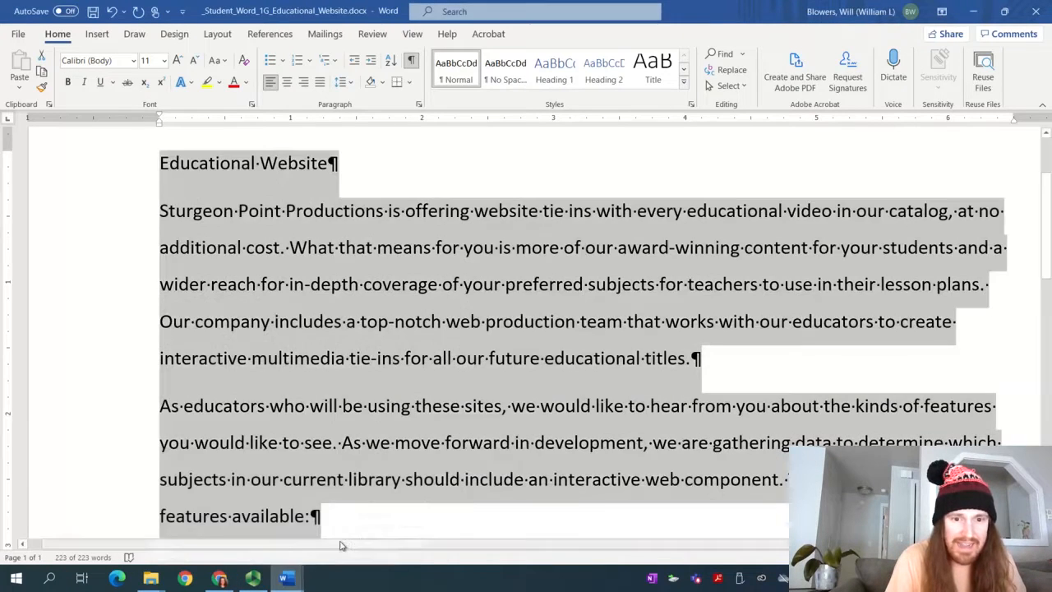
left_click(214, 518)
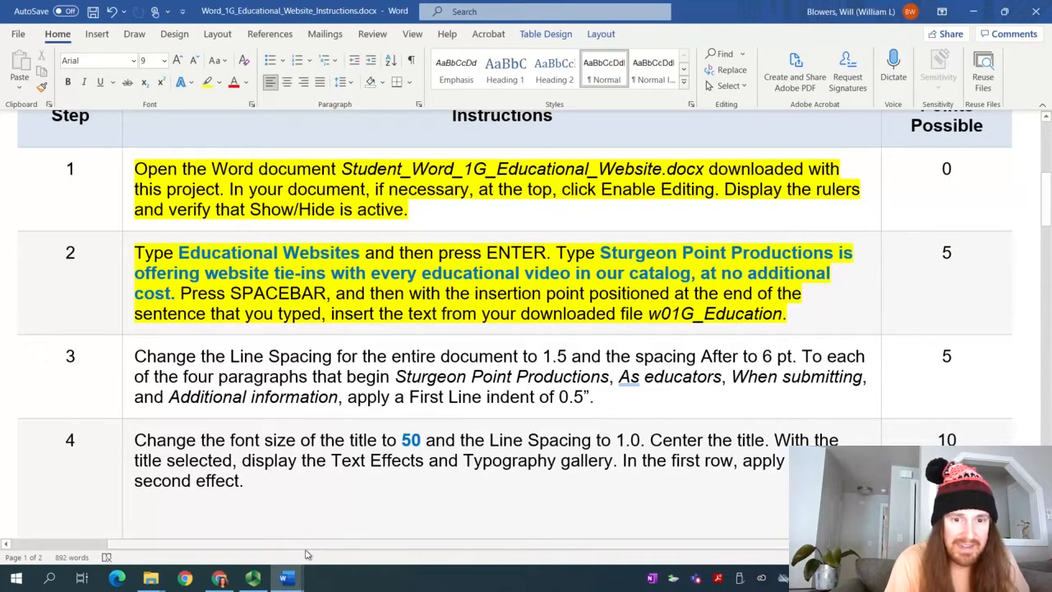
left_click(252, 578)
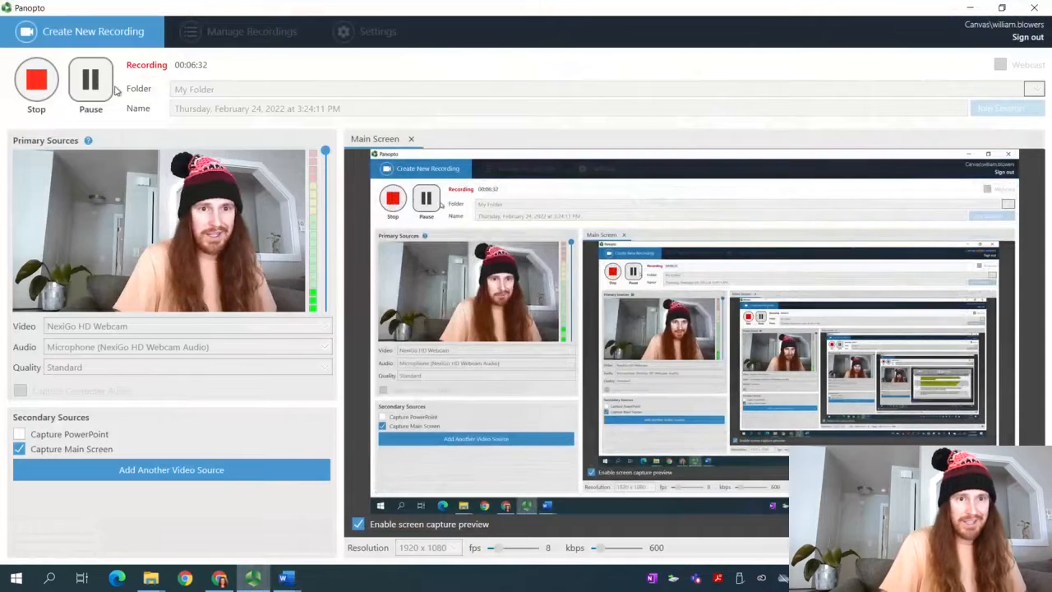
left_click(90, 79)
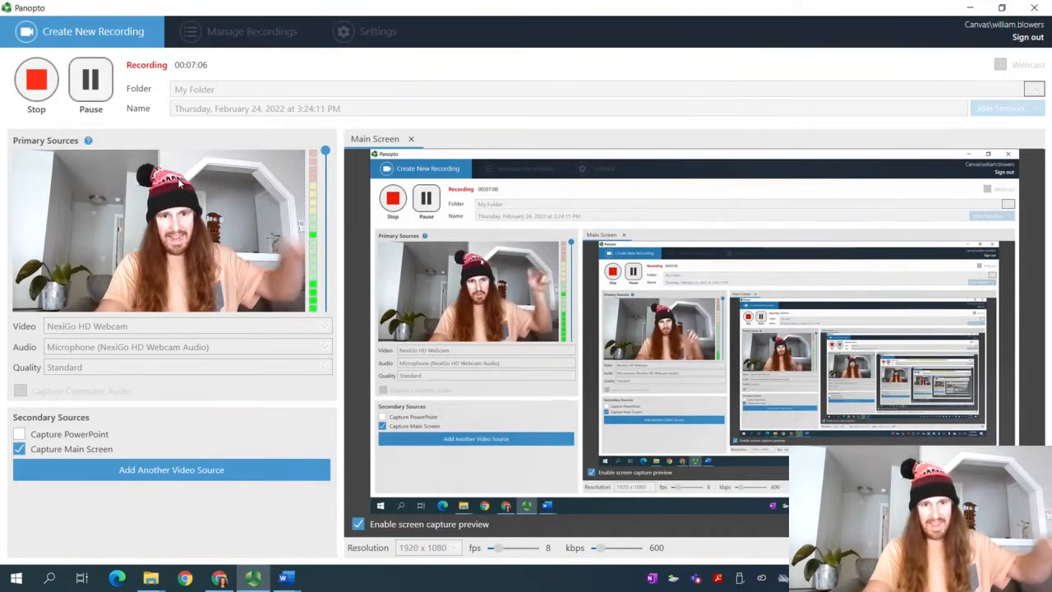
In the Educational Website document, Tab-indent the first line of the Sturgeon Point Productions paragraph
left_click(287, 580)
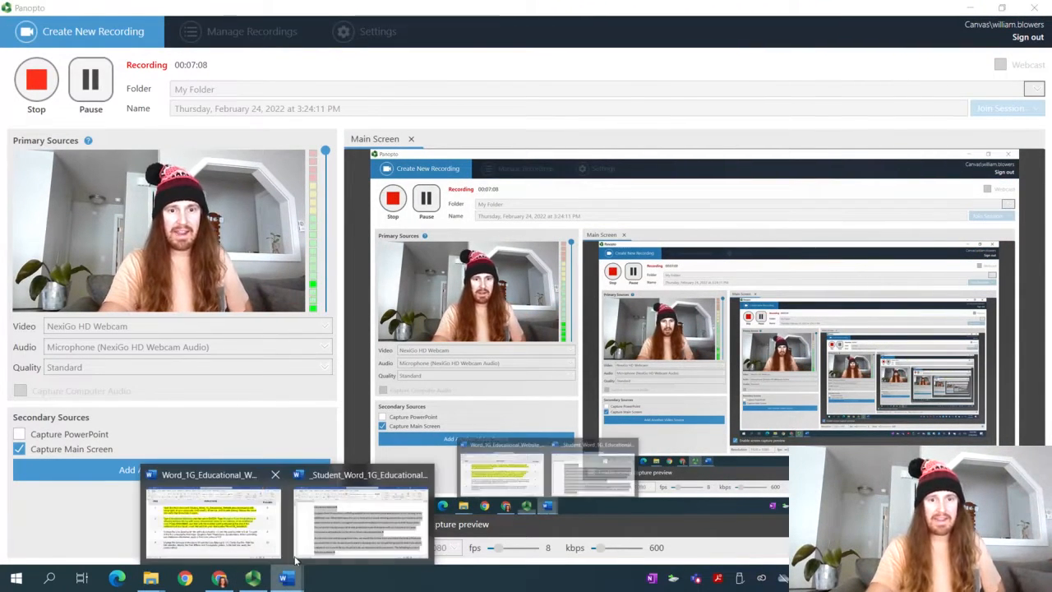
left_click(321, 534)
left_click(365, 448)
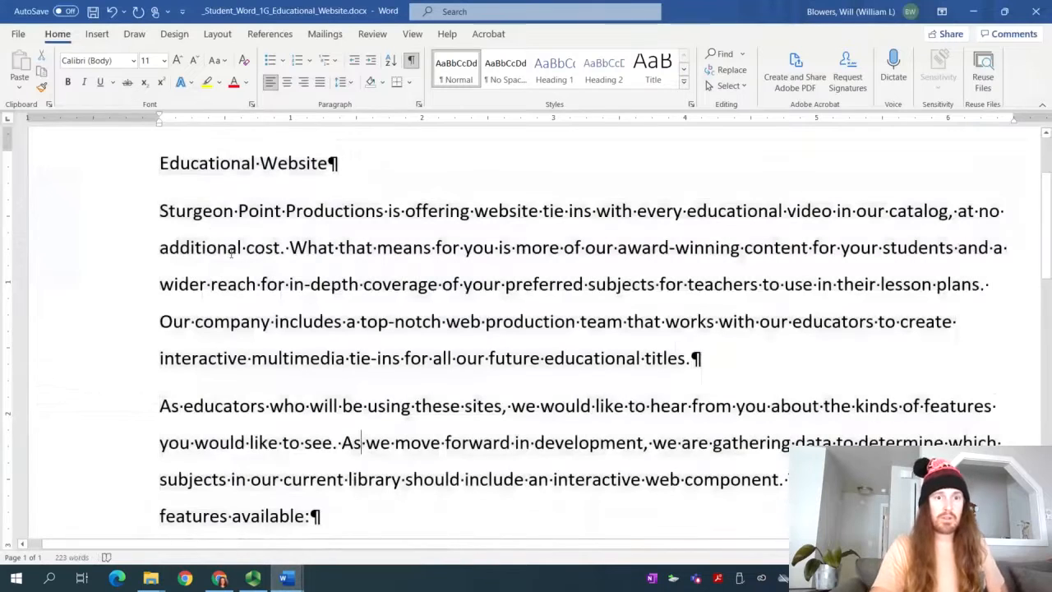
left_click(161, 212)
key("Tab")
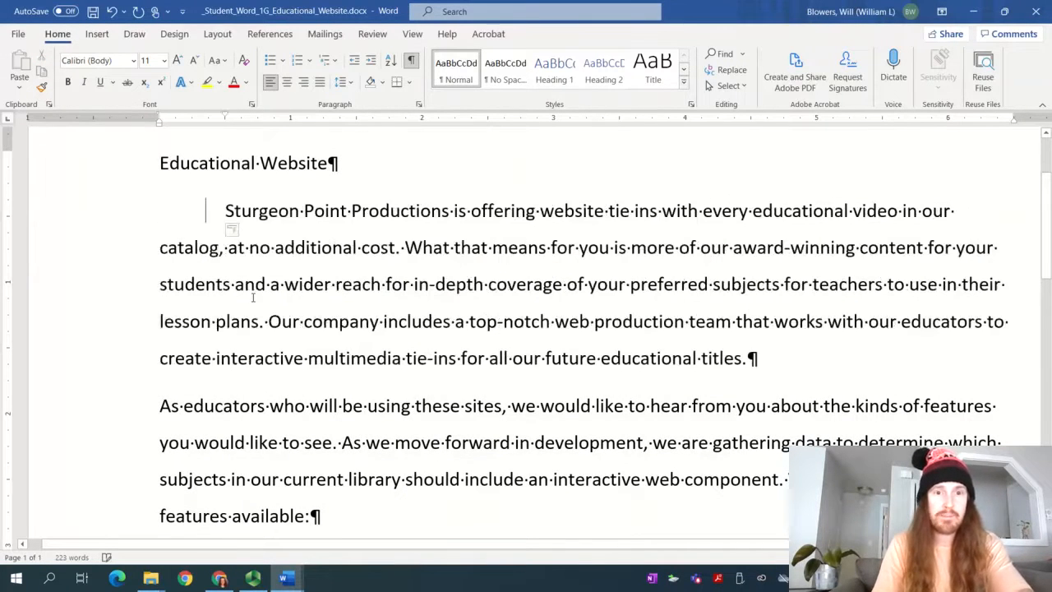
Tab-indent the first lines of the As educators, When submitting and Additional information paragraphs
left_click(155, 406)
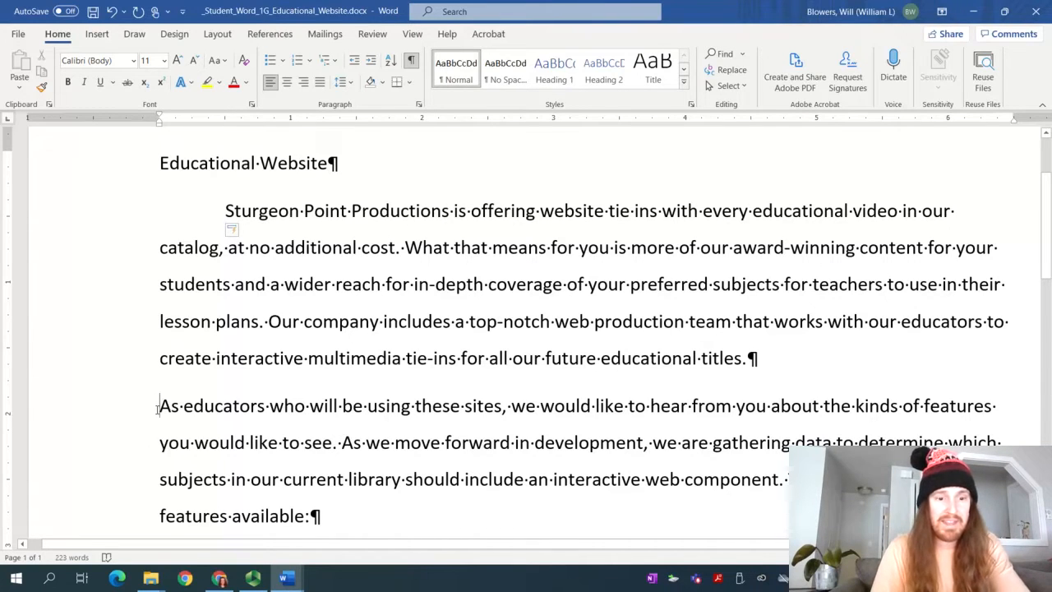
key("Tab")
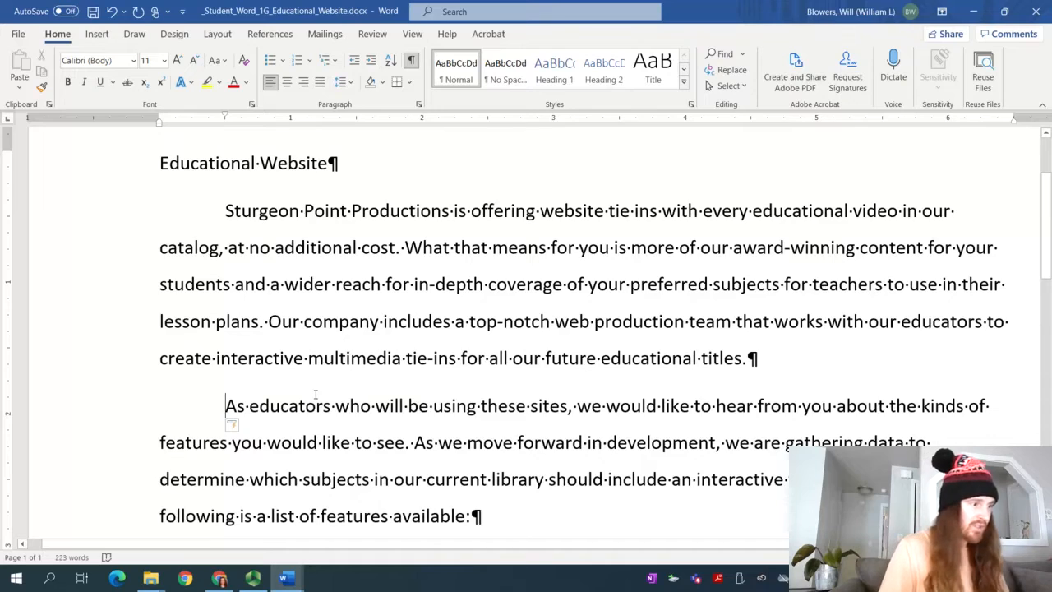
scroll(342, 390, "down", 3)
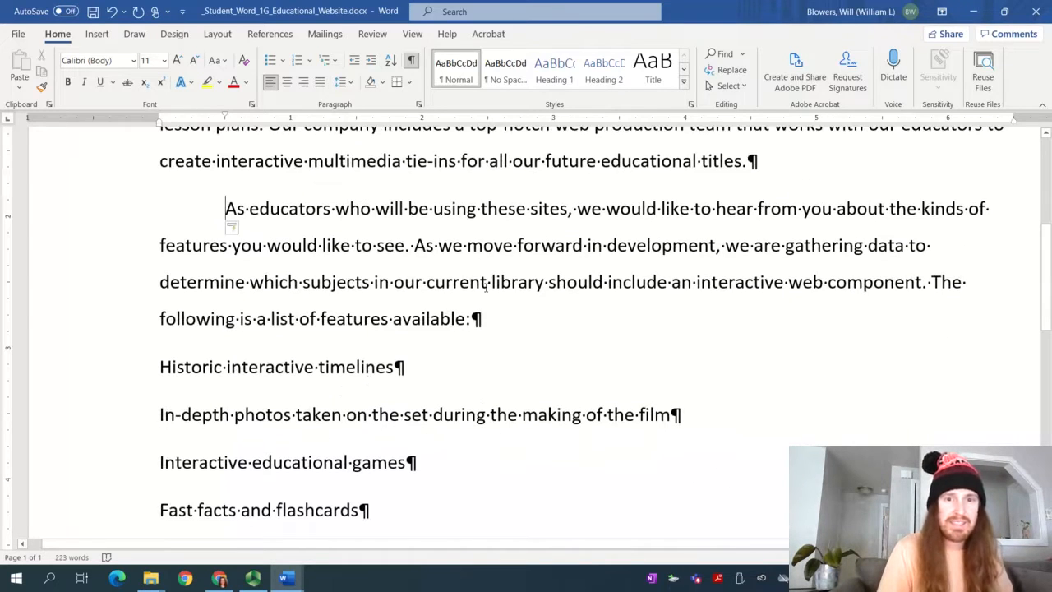
scroll(485, 286, "up", 5)
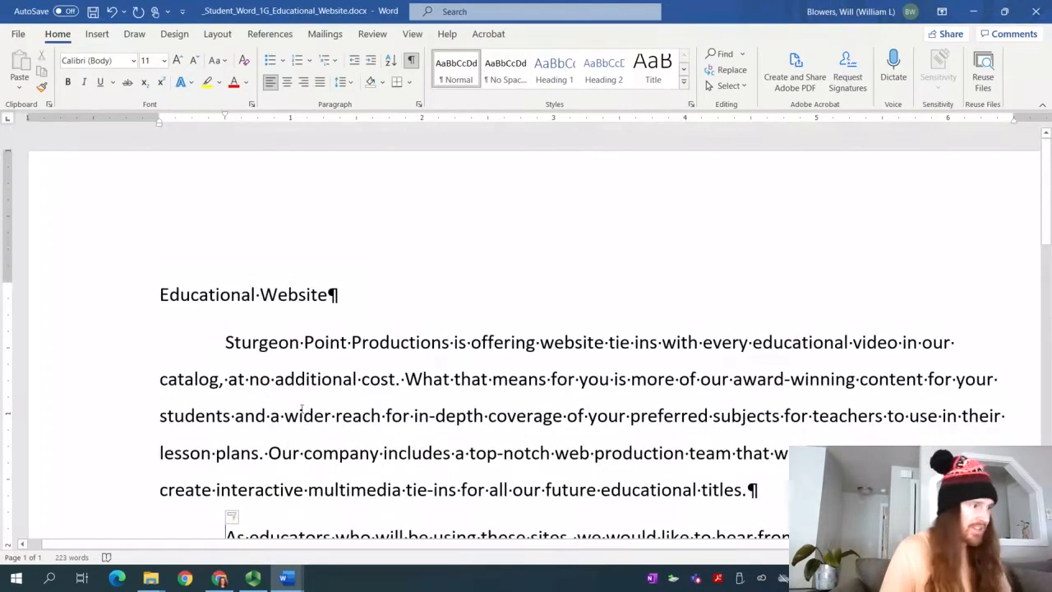
scroll(248, 404, "down", 4)
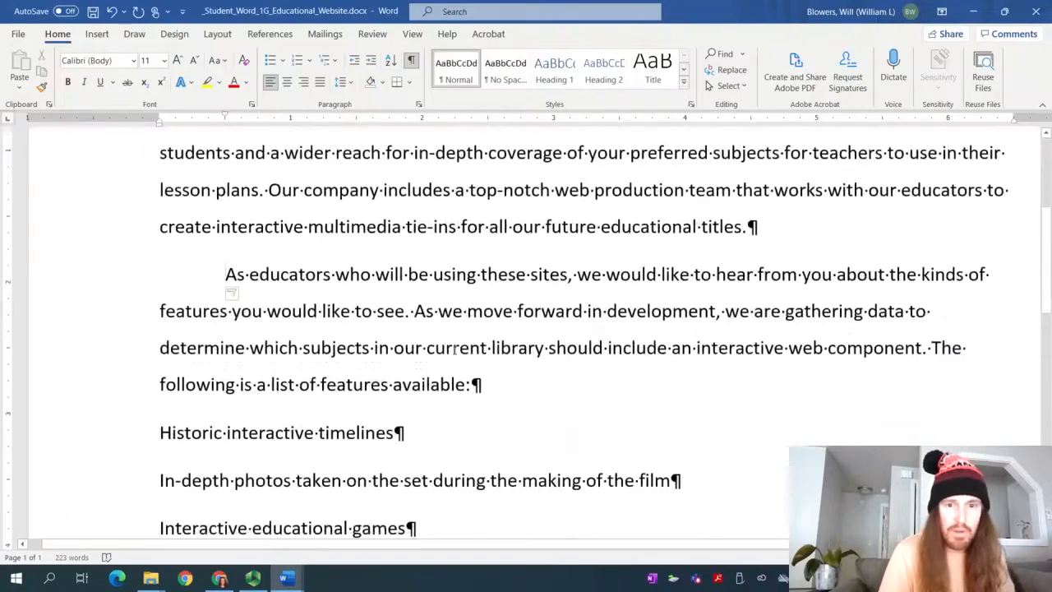
scroll(408, 349, "down", 5)
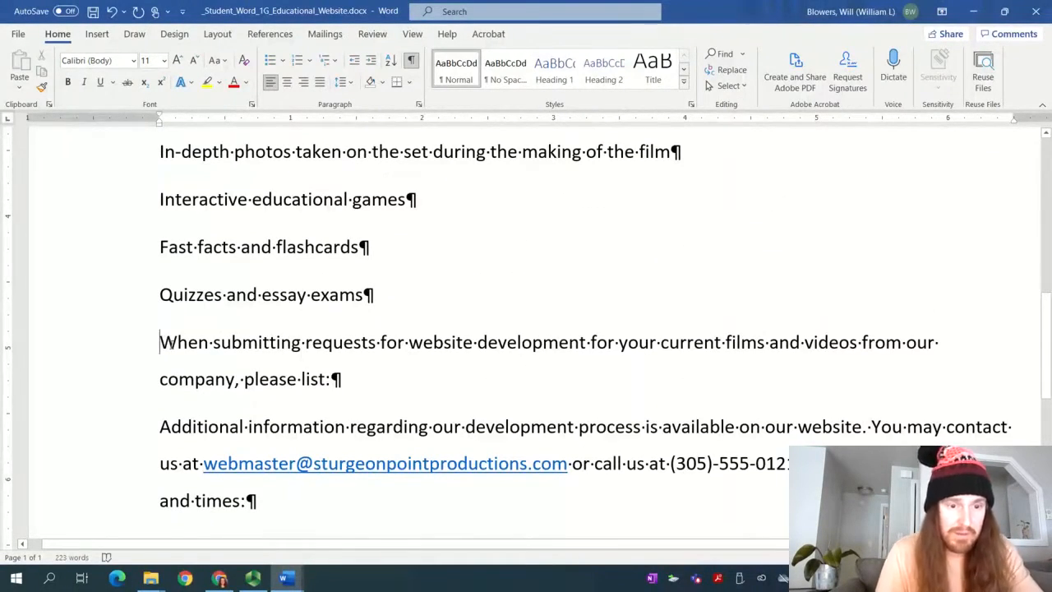
key("Tab")
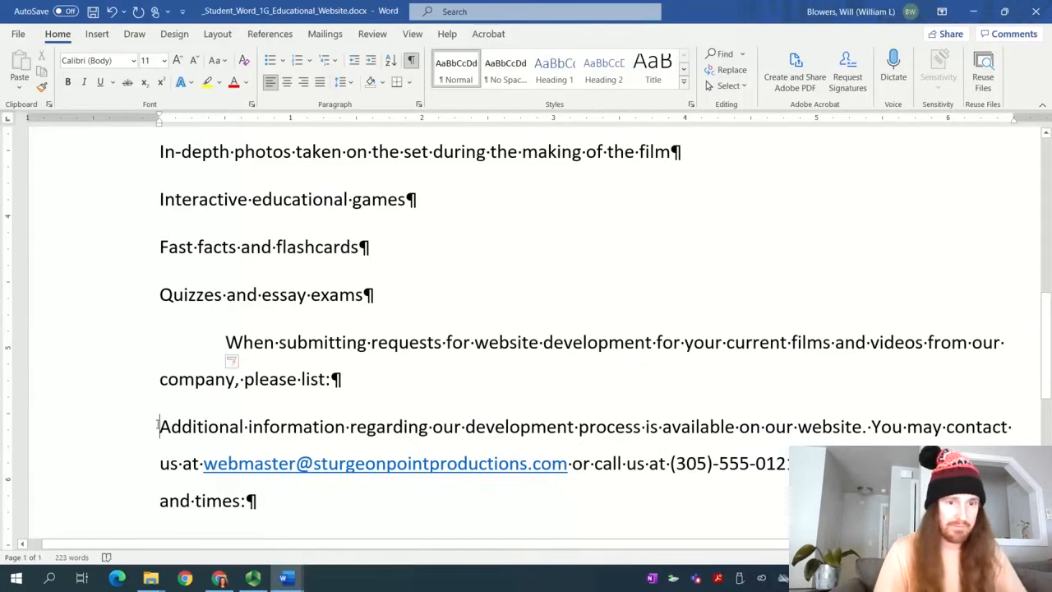
left_click(157, 427)
key("Tab")
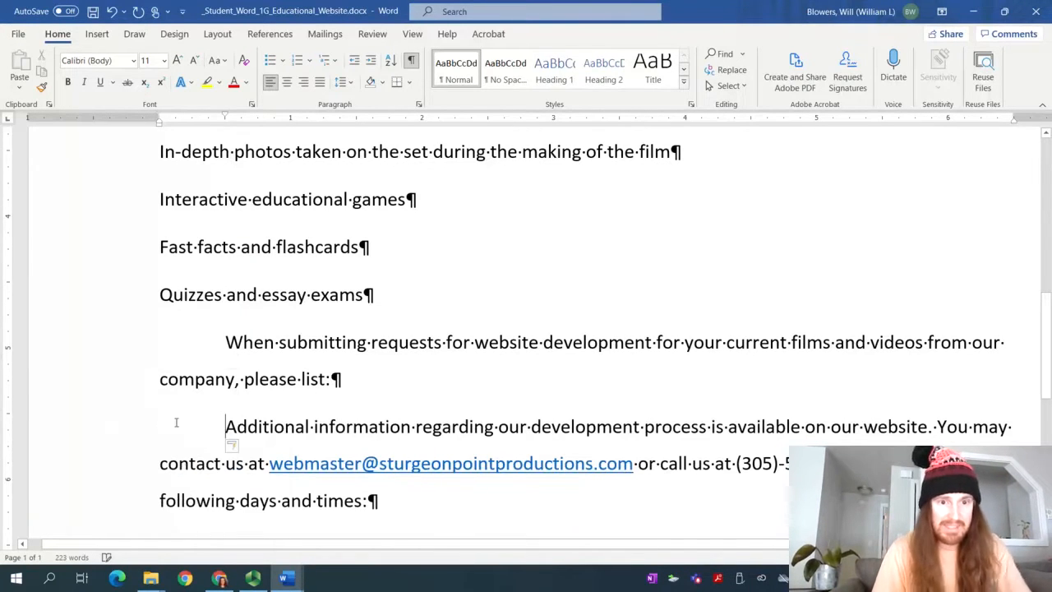
scroll(406, 379, "down", 5)
scroll(406, 382, "up", 6)
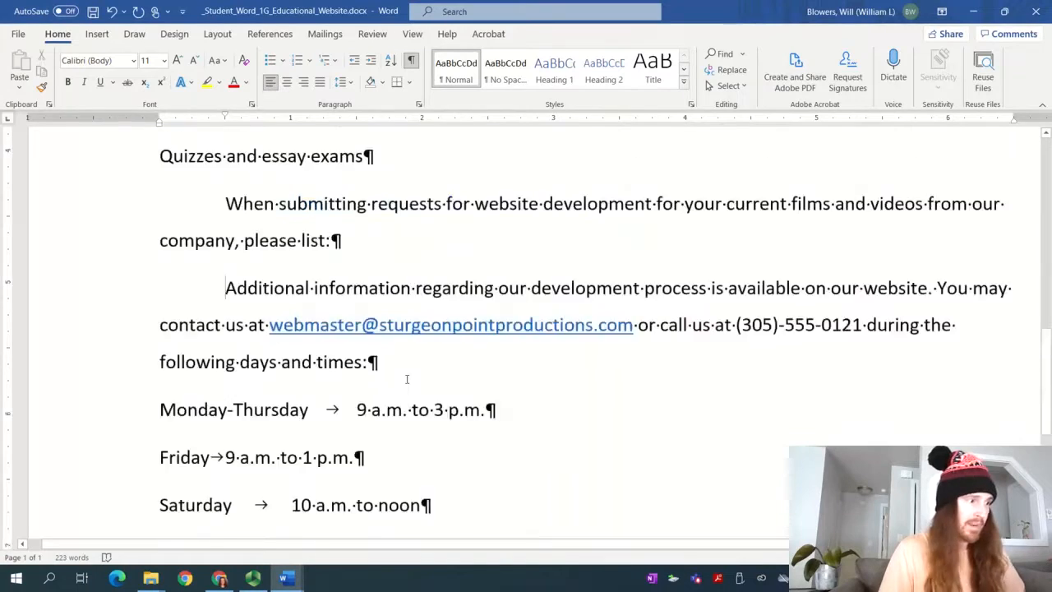
scroll(406, 384, "up", 10)
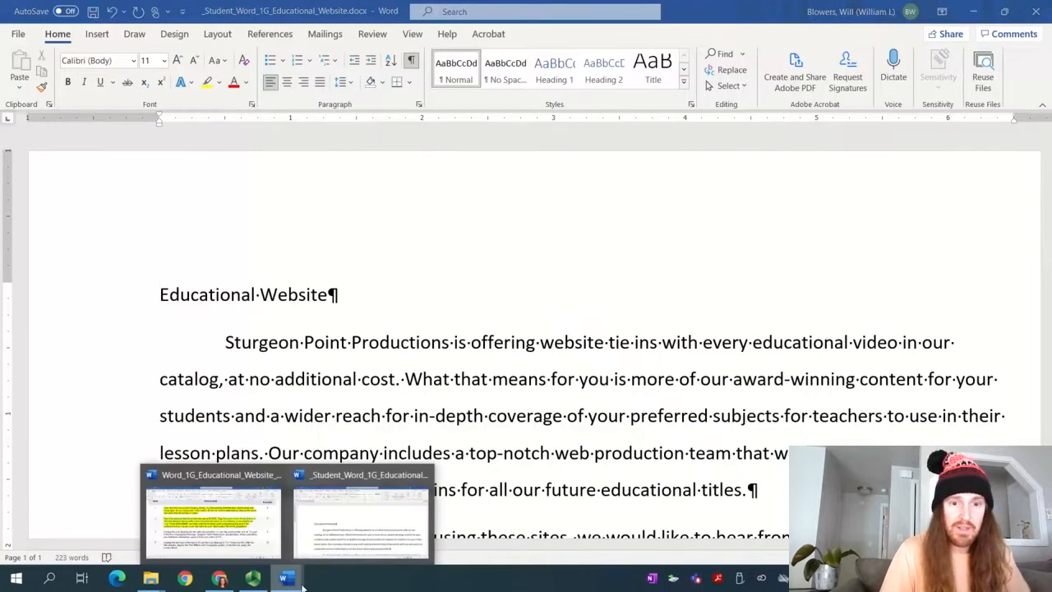
Look over step 3 in the instructions and return to the Educational Website document
mouse_move(299, 580)
left_click(209, 514)
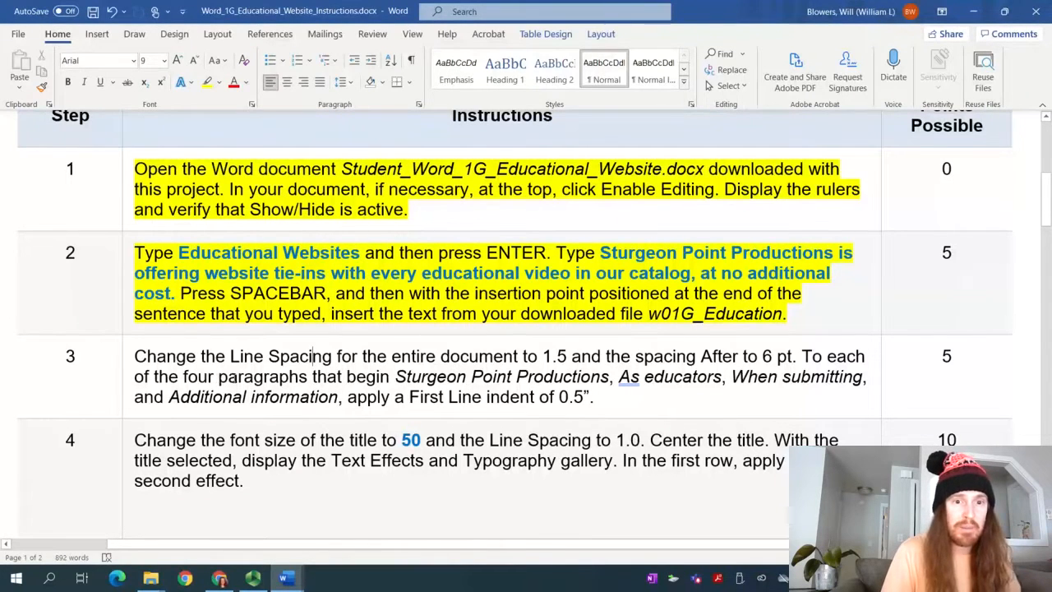
left_click(503, 370)
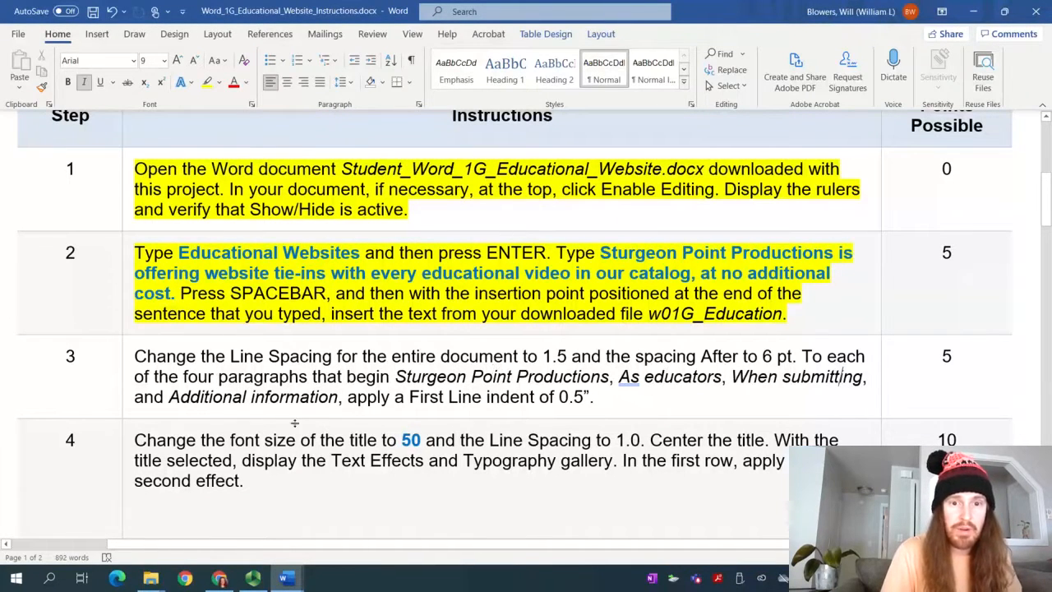
mouse_move(284, 578)
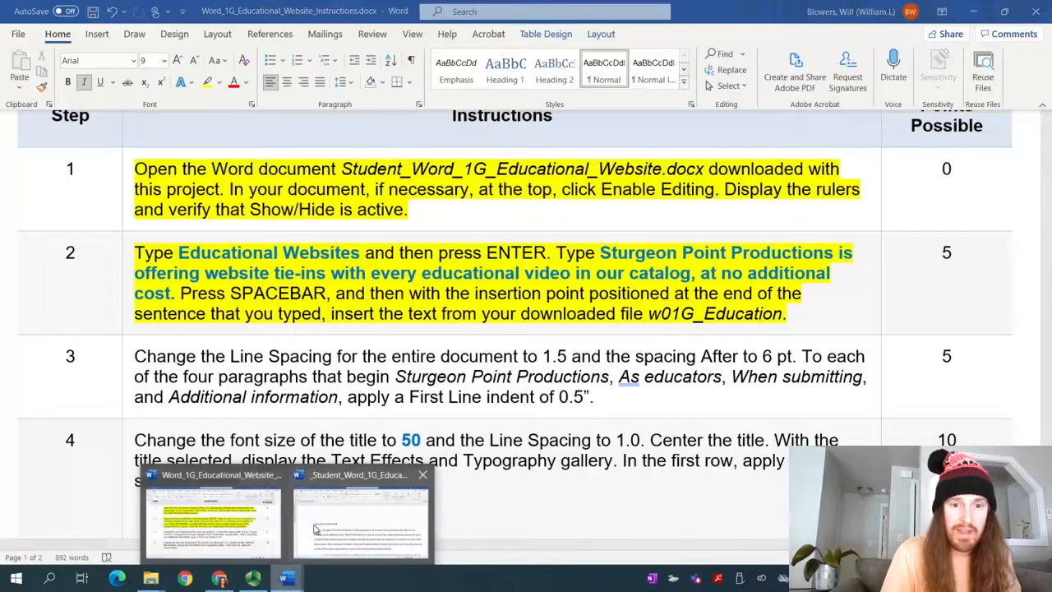
left_click(362, 517)
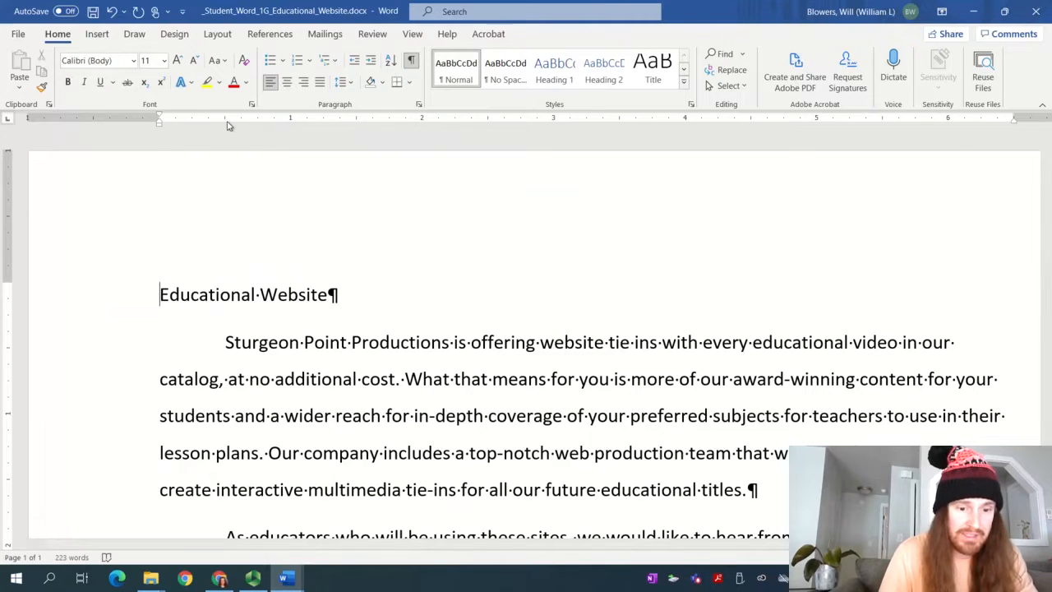
key("ctrl")
key("ctrl")
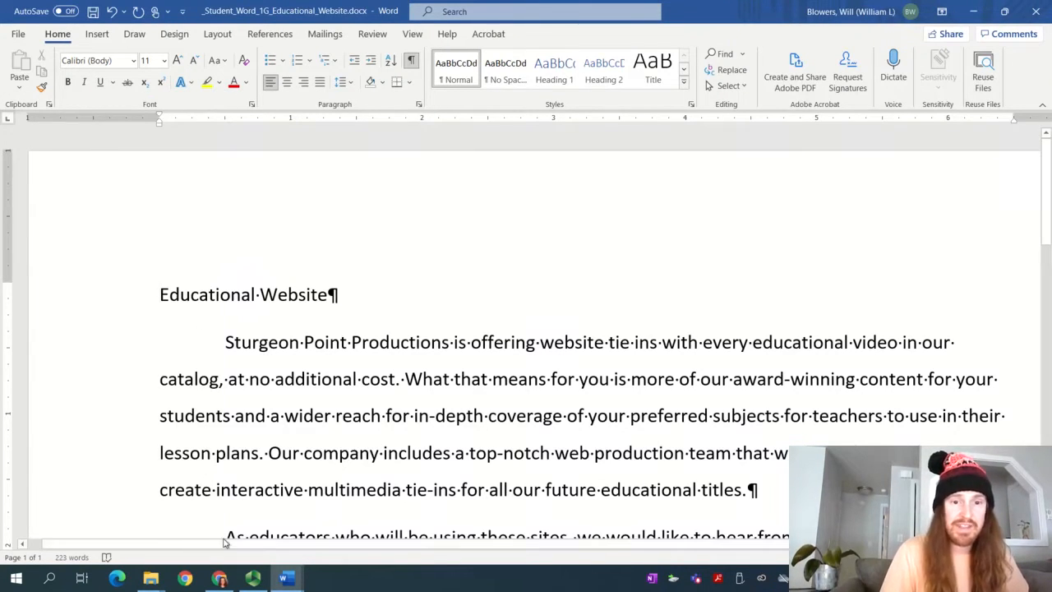
Highlight the whole step 3 instruction in yellow to mark it done
mouse_move(284, 578)
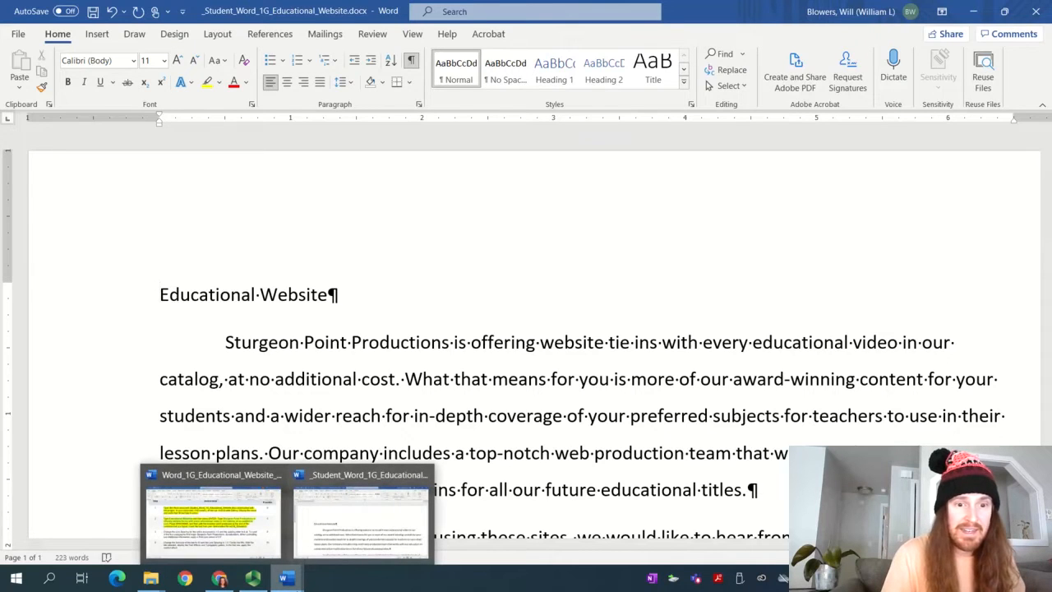
left_click(213, 516)
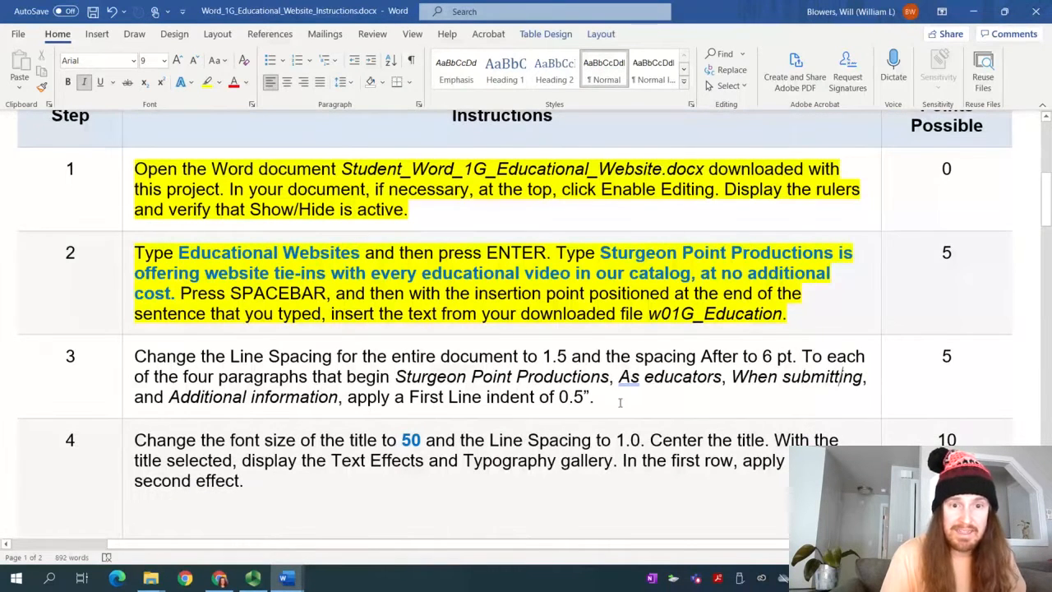
left_click_drag(611, 406, 134, 356)
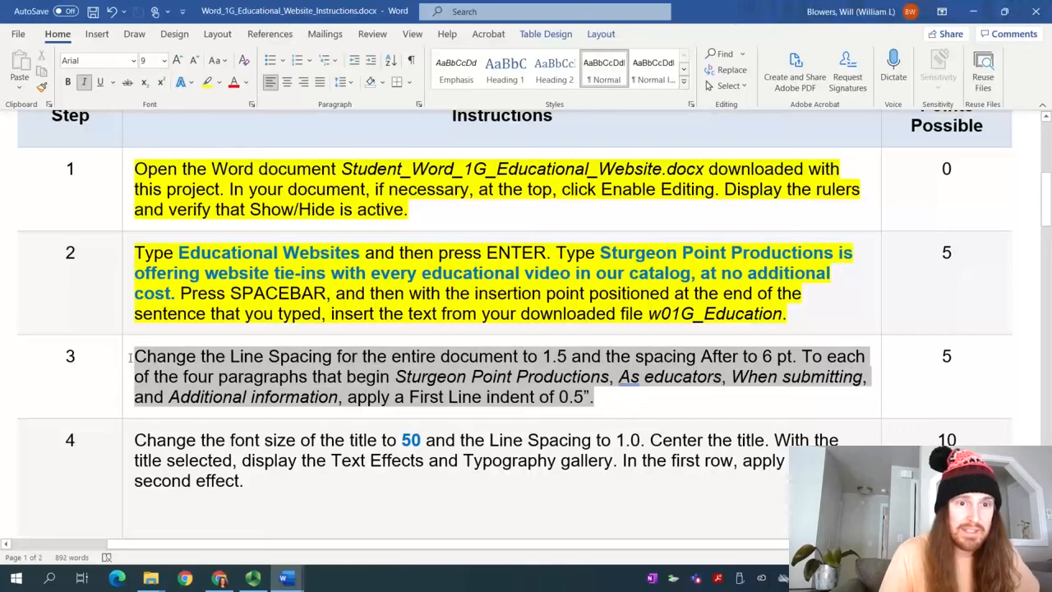
left_click(209, 83)
scroll(300, 268, "down", 3)
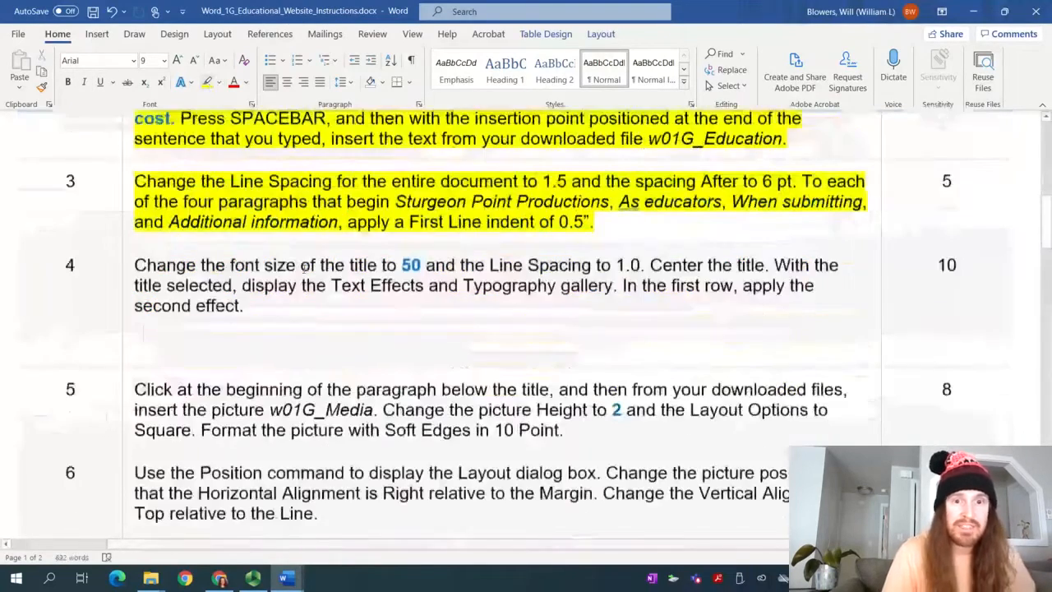
scroll(300, 268, "down", 1)
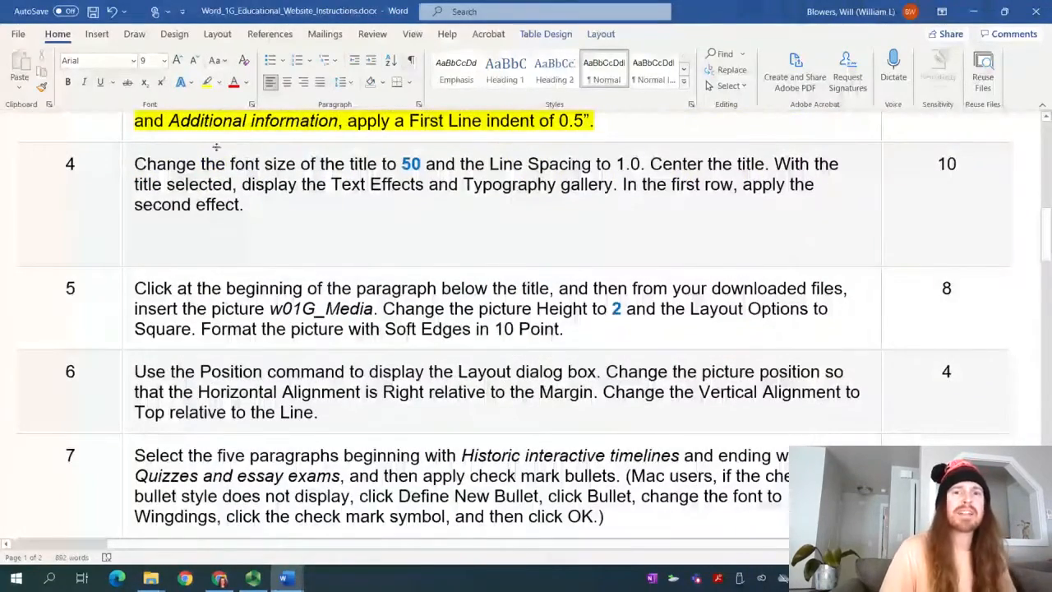
Read step 4, then select the Educational Website title line in the student document
left_click(423, 164)
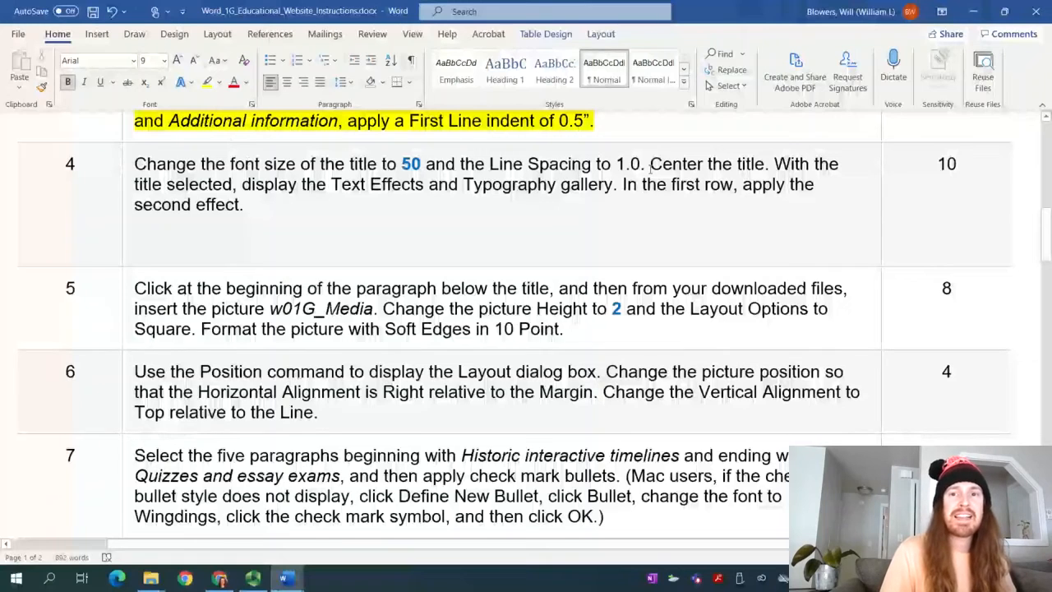
mouse_move(295, 580)
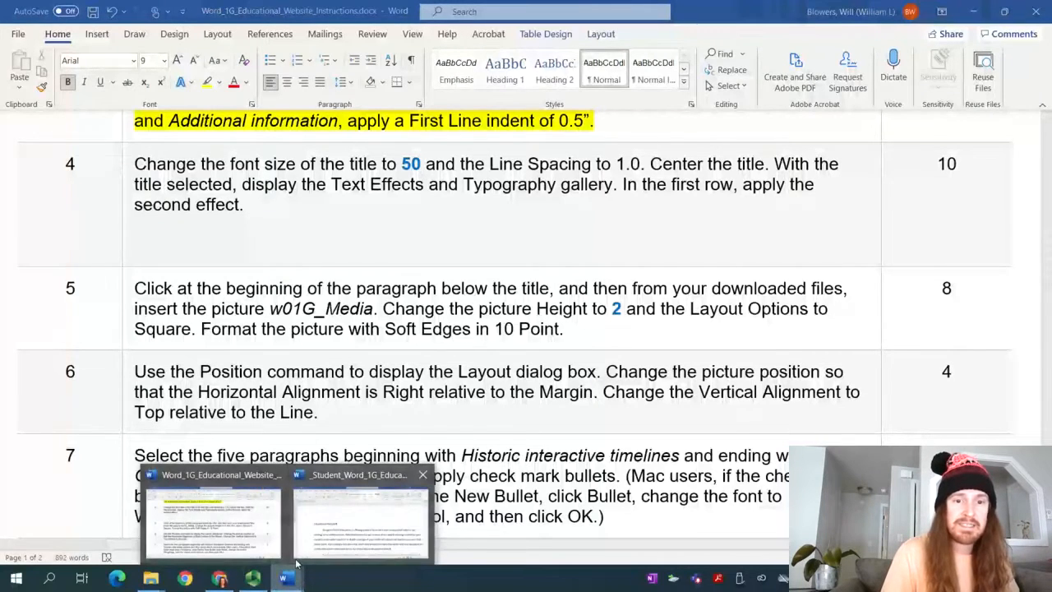
left_click(334, 546)
left_click(155, 296)
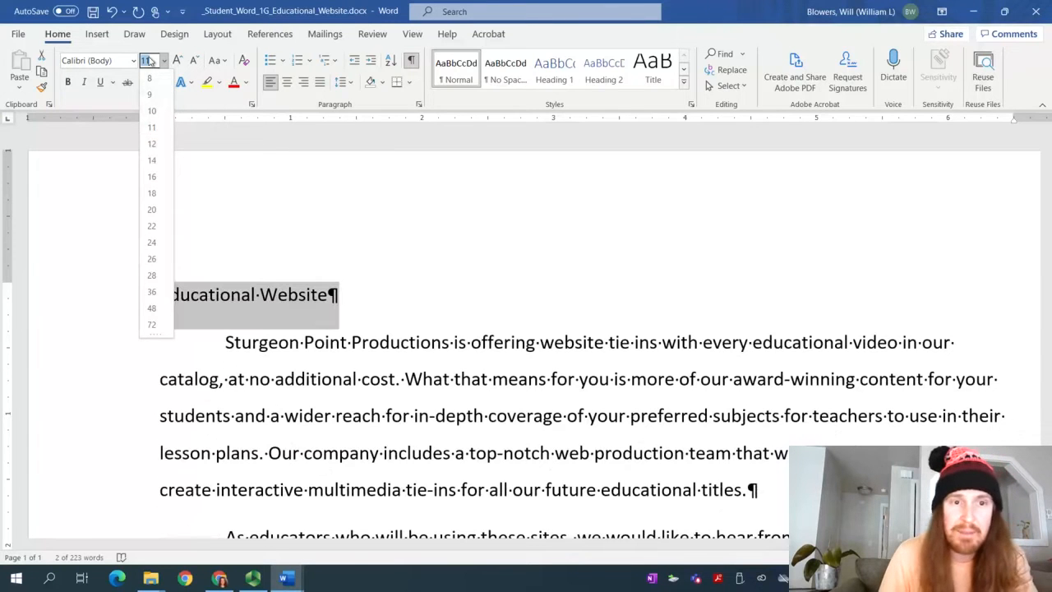
Set the Educational Website title's font size to 50 pt, then check the instructions
type("0")
key("Return")
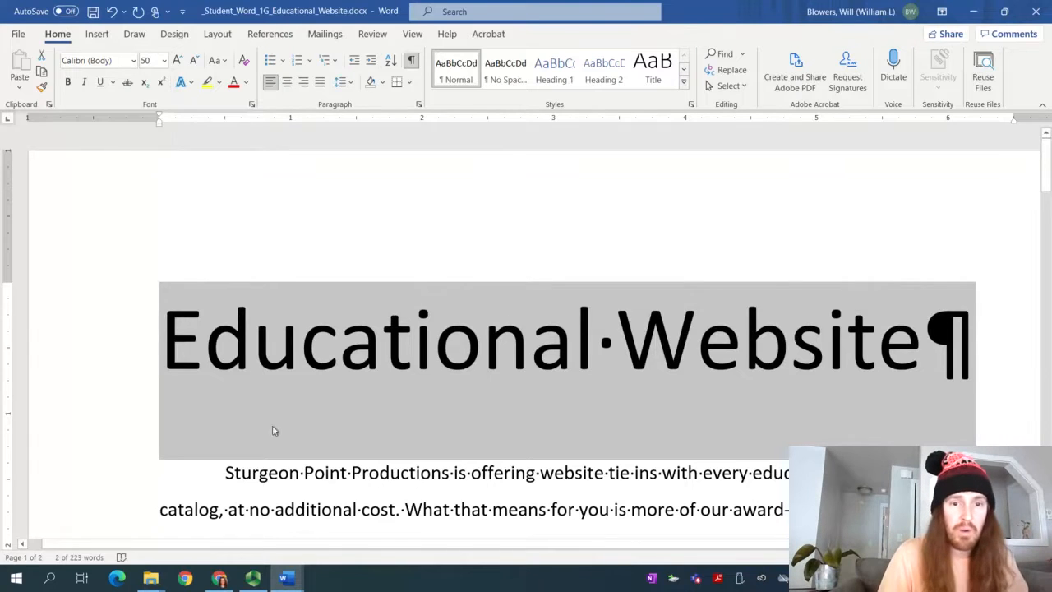
mouse_move(283, 580)
left_click(211, 513)
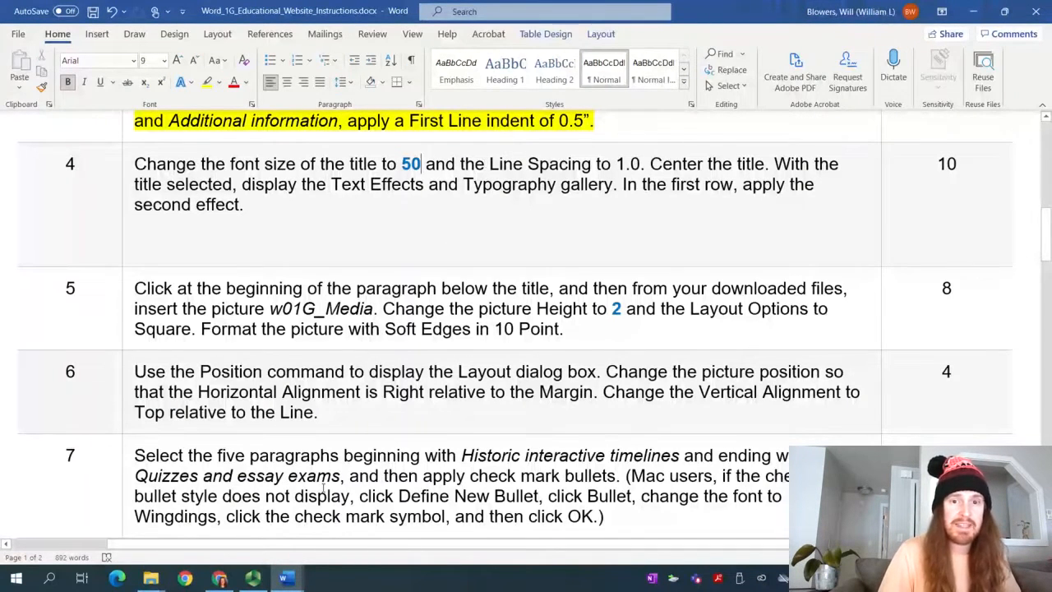
left_click(253, 578)
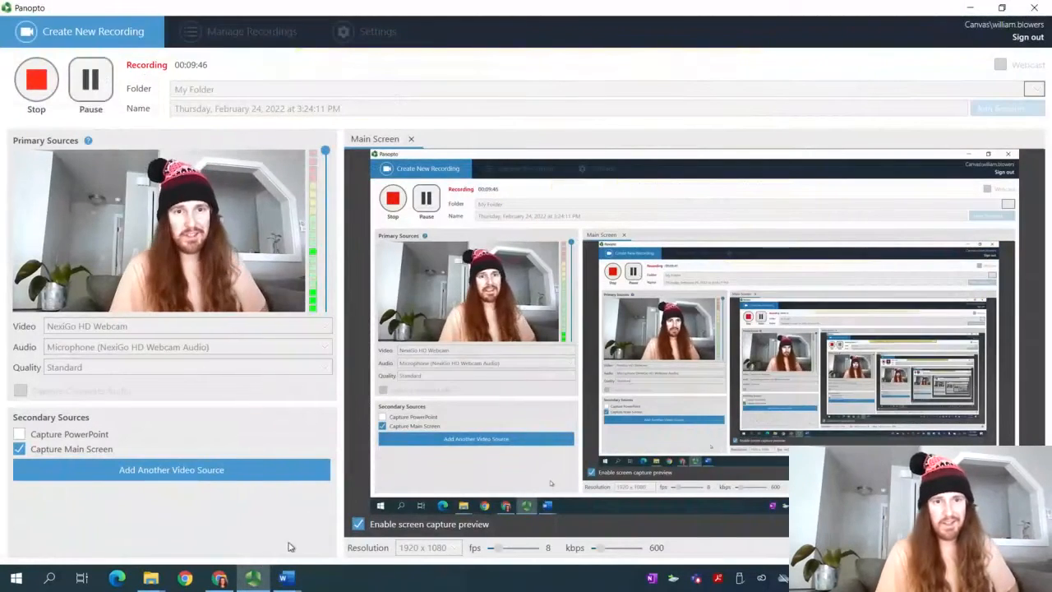
Center the 50 pt title on the page
mouse_move(285, 578)
left_click(321, 538)
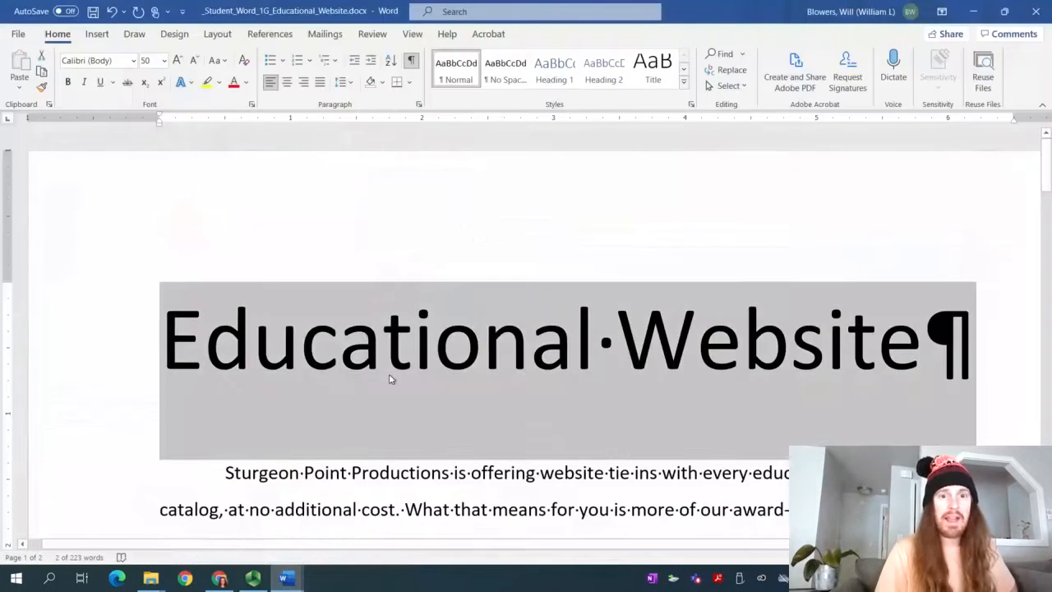
left_click(287, 83)
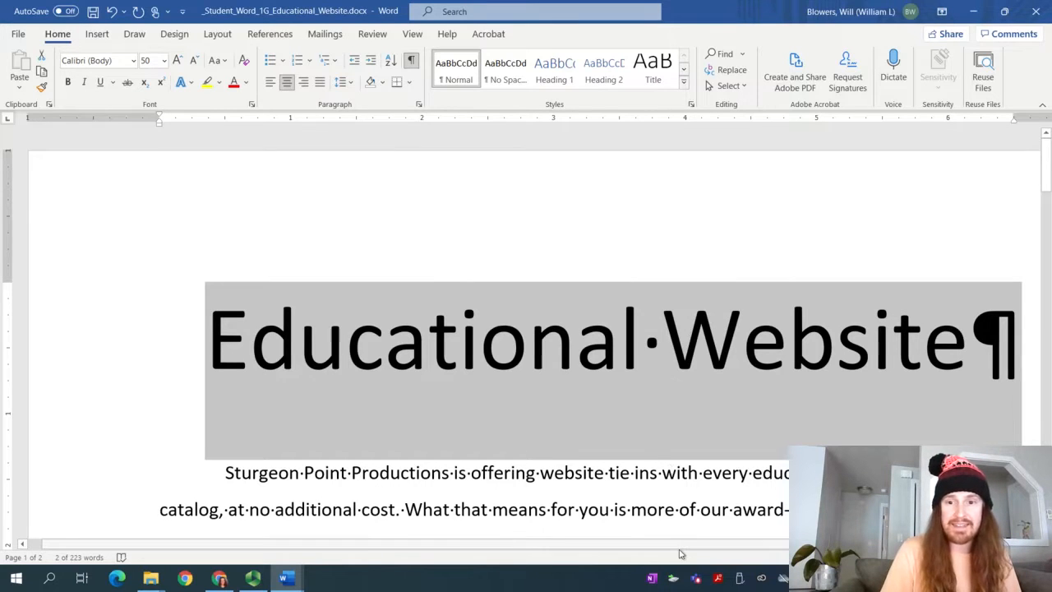
left_click_drag(683, 545, 732, 545)
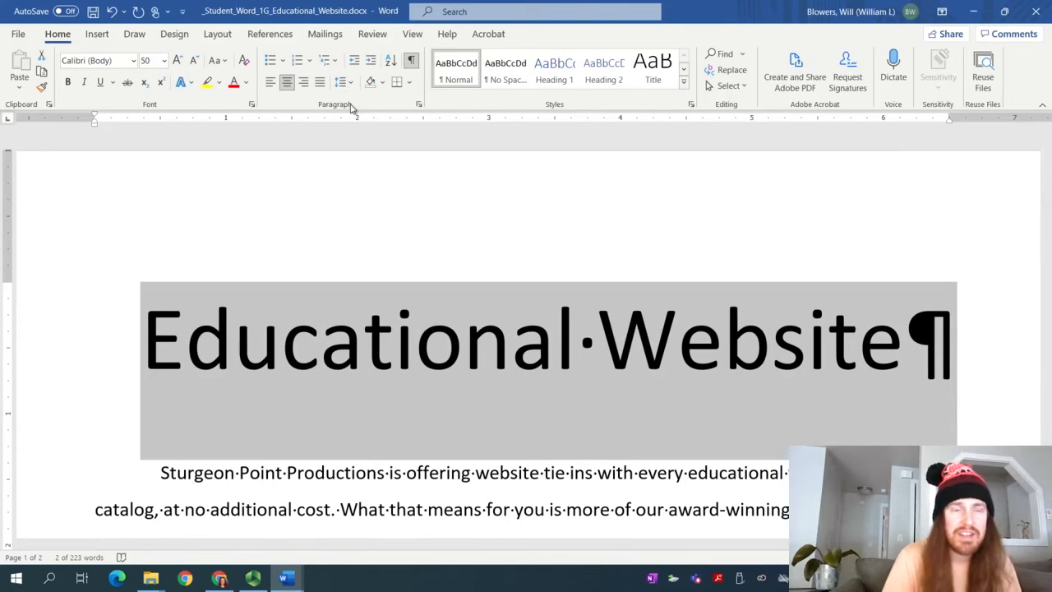
Set the title's line spacing to Single in the Paragraph dialog
left_click(419, 108)
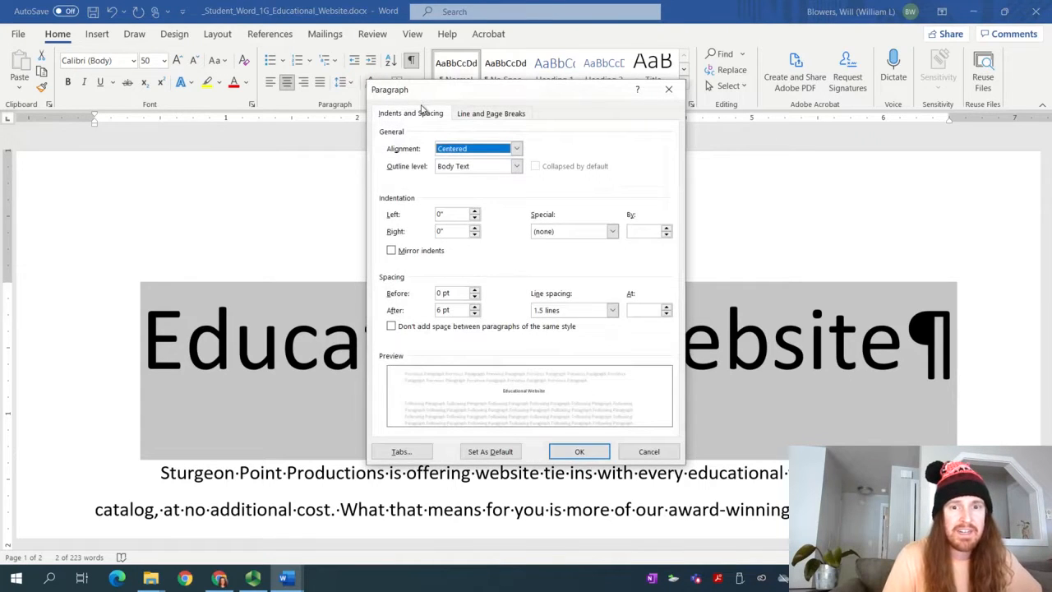
left_click(613, 310)
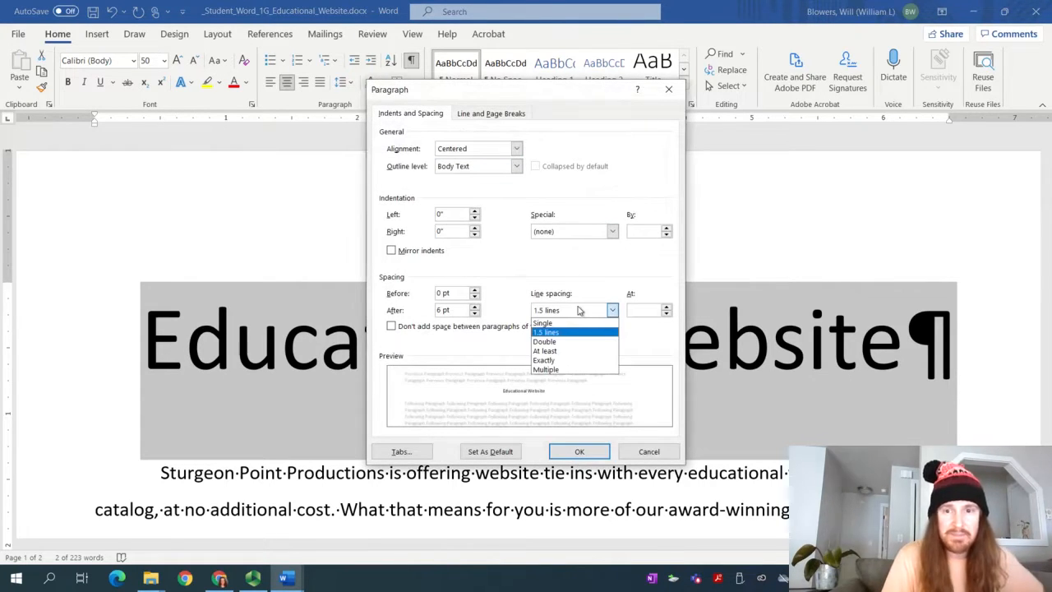
left_click(580, 324)
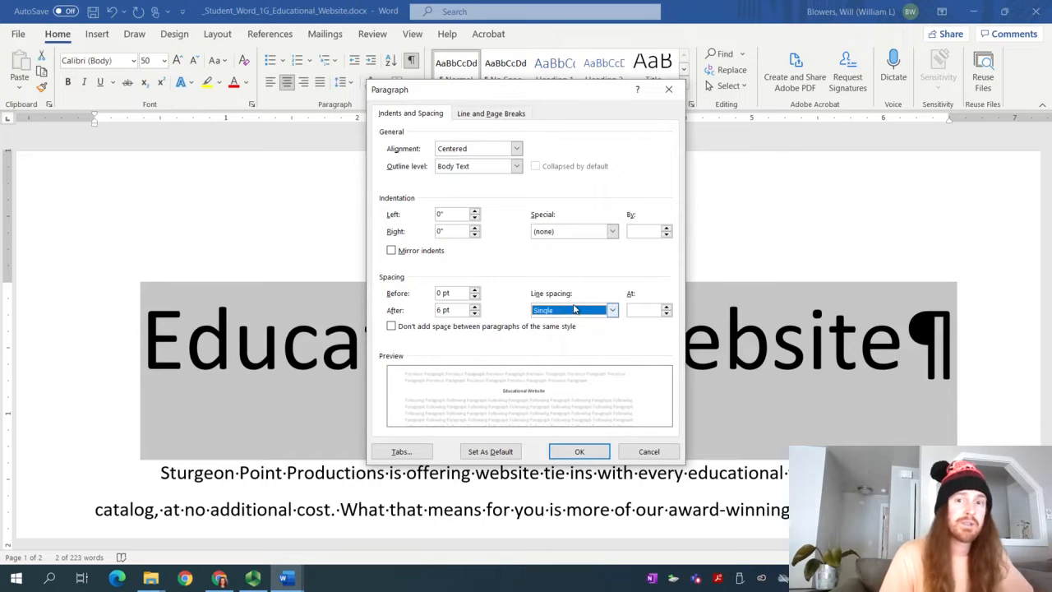
left_click(578, 452)
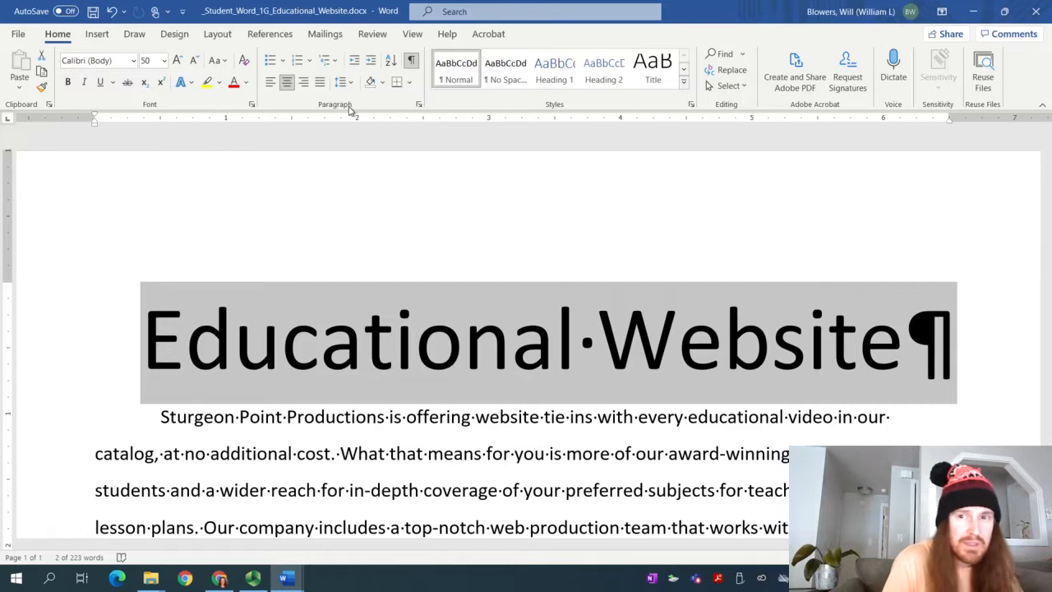
Apply the Fill: Blue, Accent color 1; Shadow text effect to the title
left_click(190, 84)
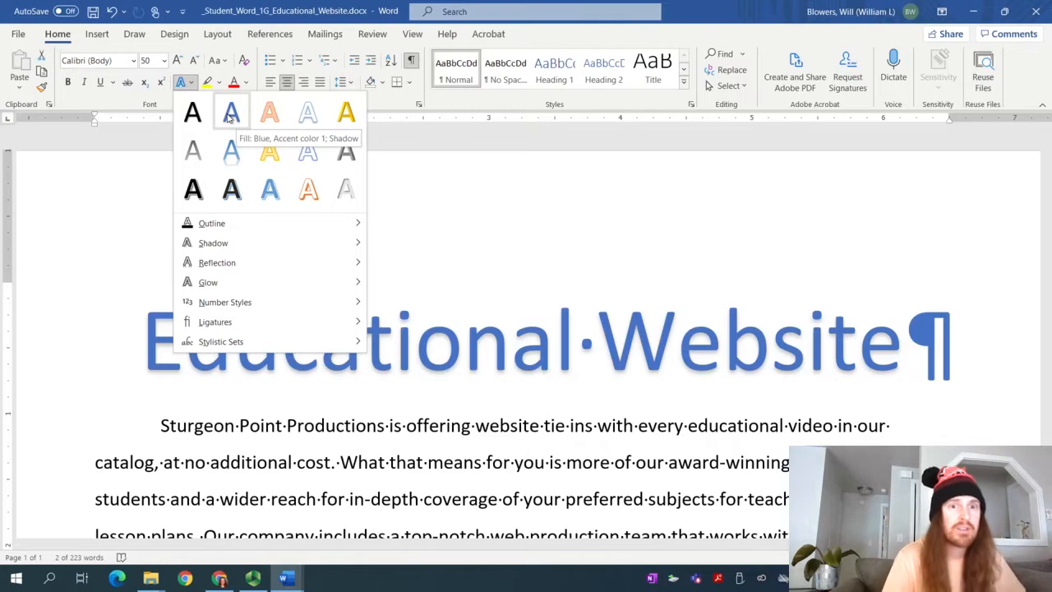
left_click(231, 115)
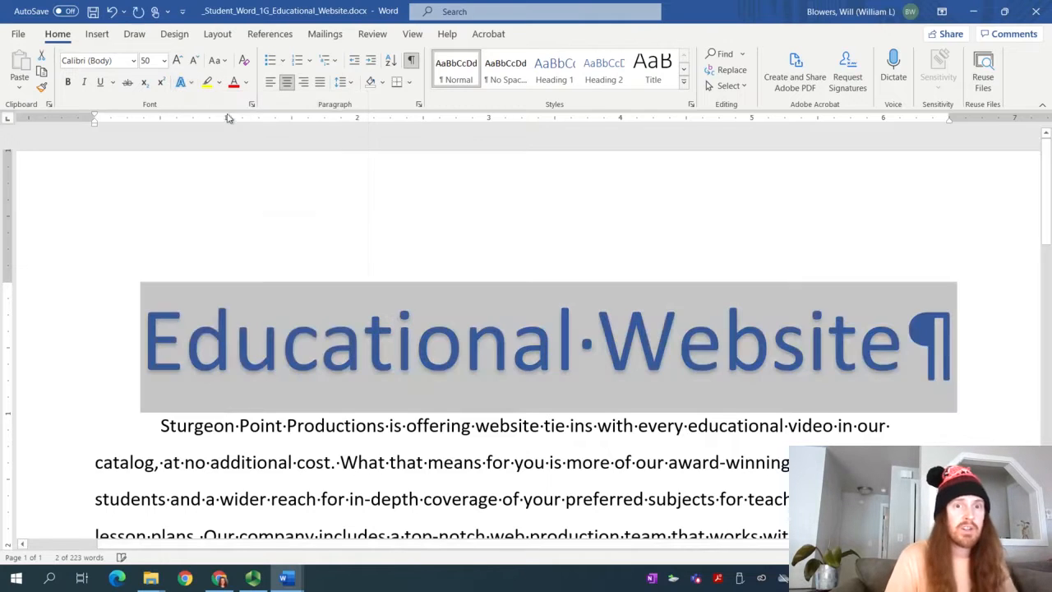
left_click(284, 578)
Highlight step 4 in yellow, then place the cursor before Sturgeon in the student document
left_click(268, 525)
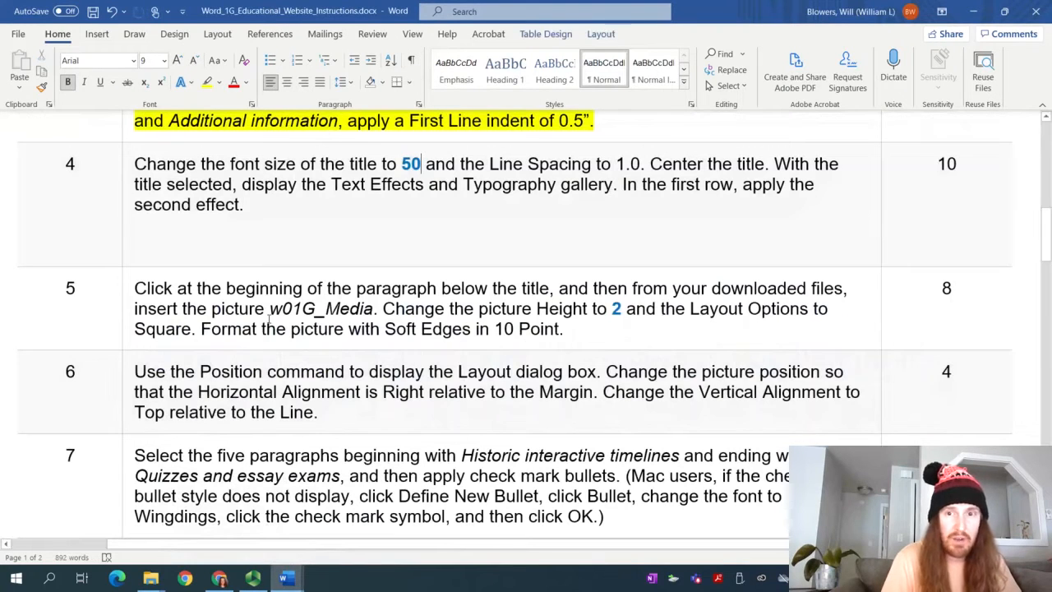
triple_click(243, 207)
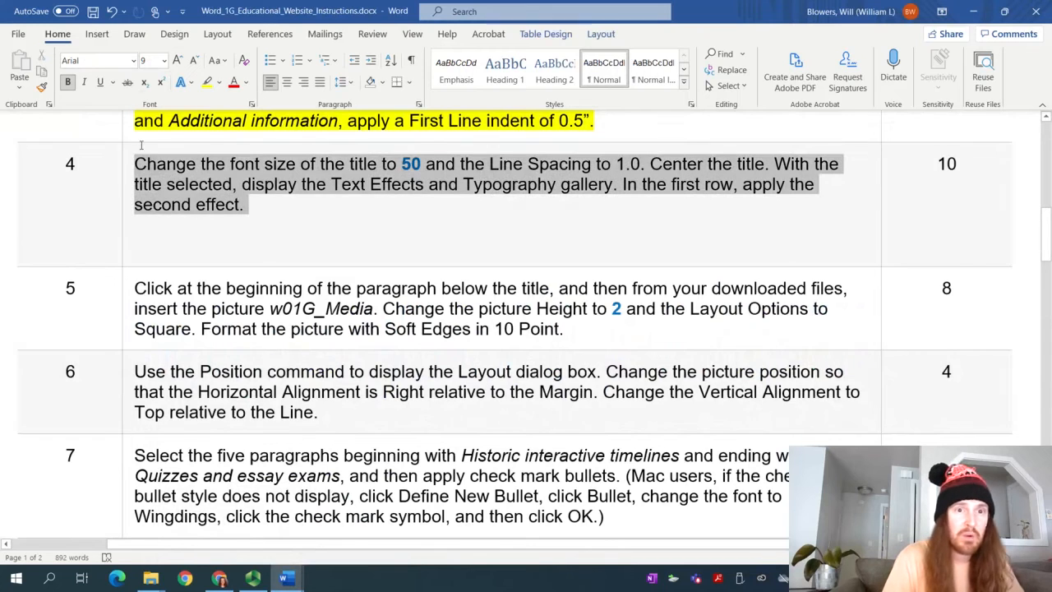
left_click(207, 83)
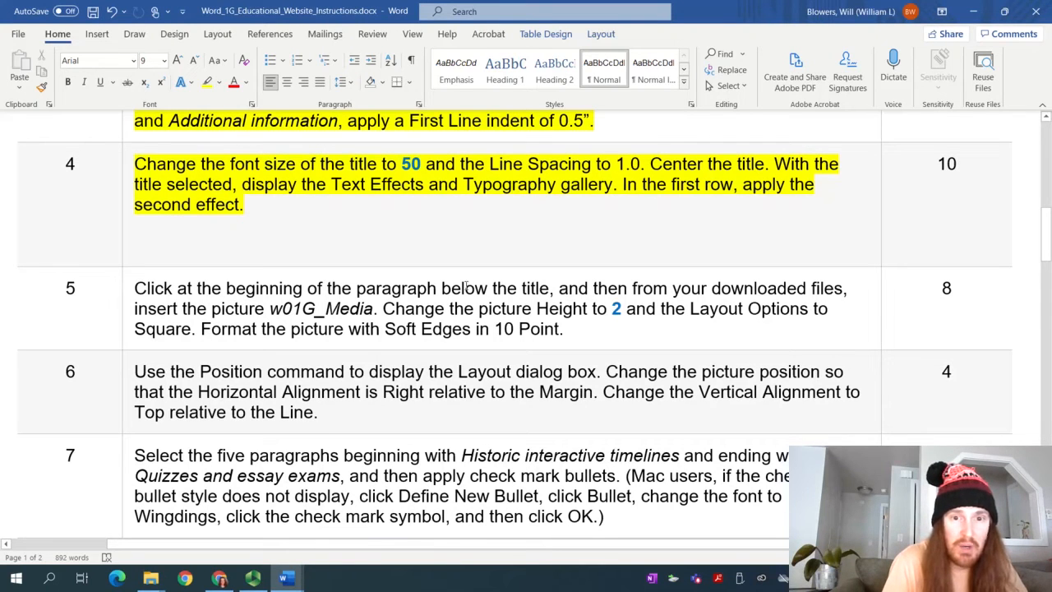
mouse_move(305, 570)
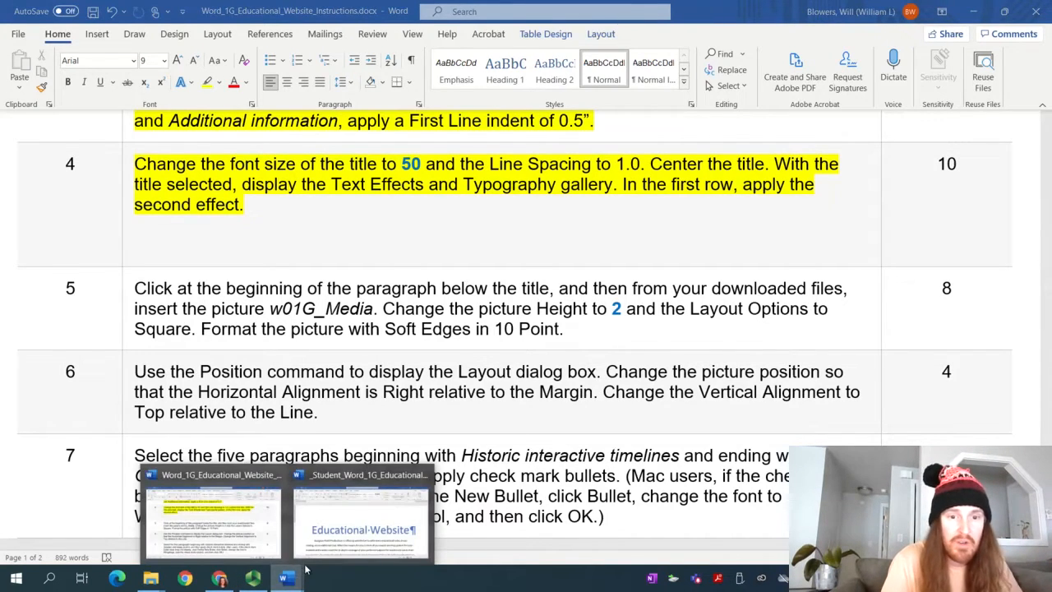
left_click(362, 518)
left_click(158, 425)
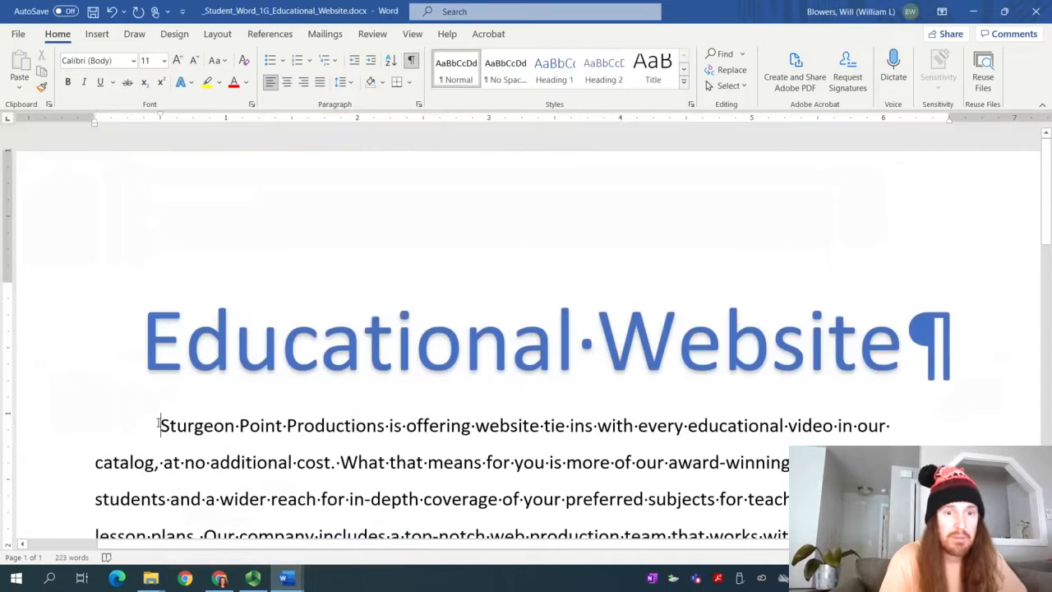
Insert w01G_Media.jpg from Downloads > _Student_Word_1G_Educational_Website before the opening paragraph
left_click(97, 34)
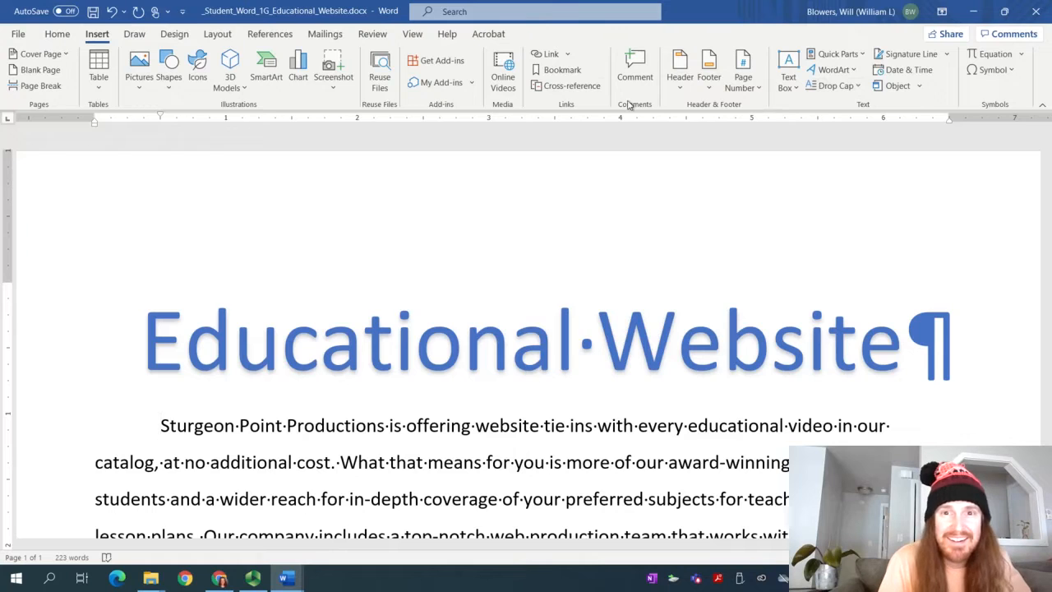
left_click(139, 90)
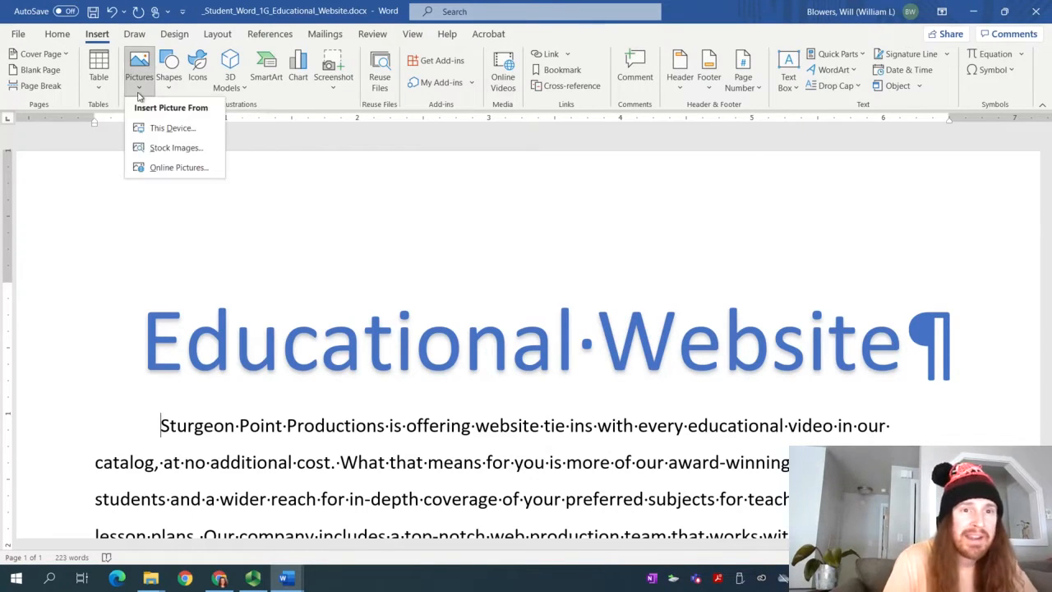
left_click(194, 130)
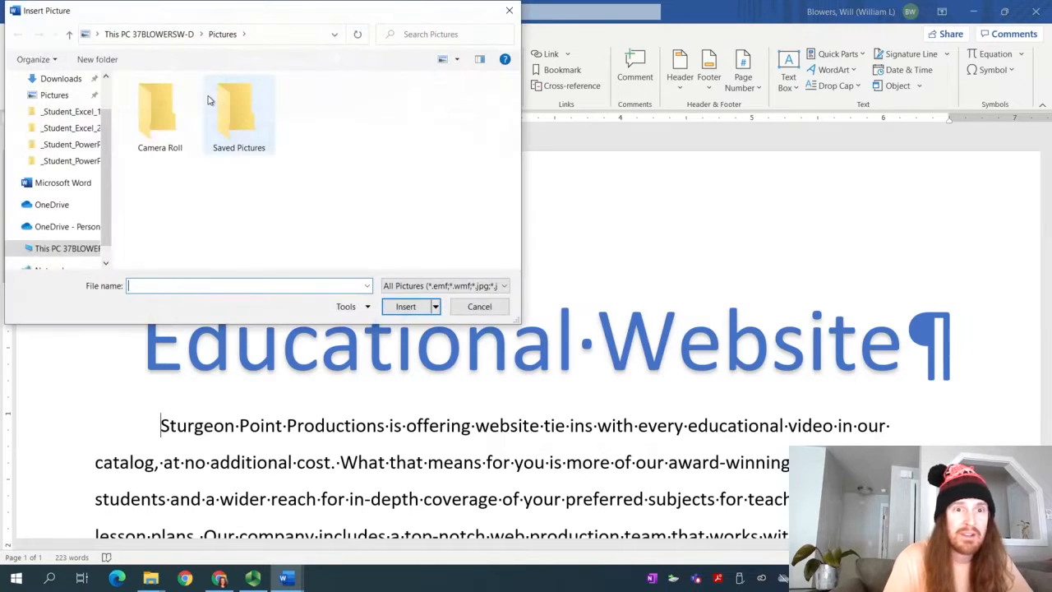
left_click(54, 81)
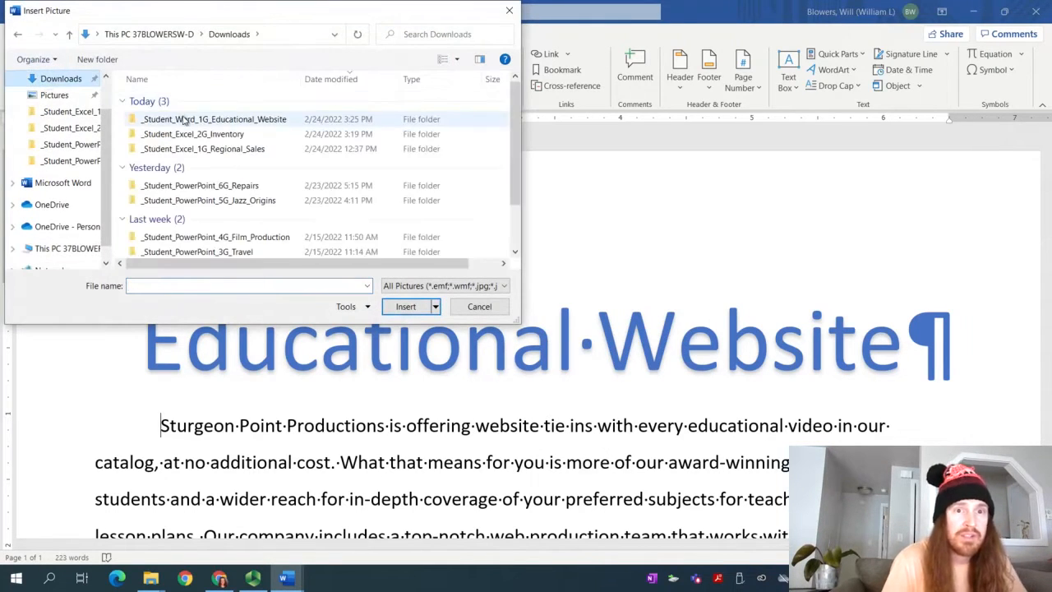
double_click(185, 119)
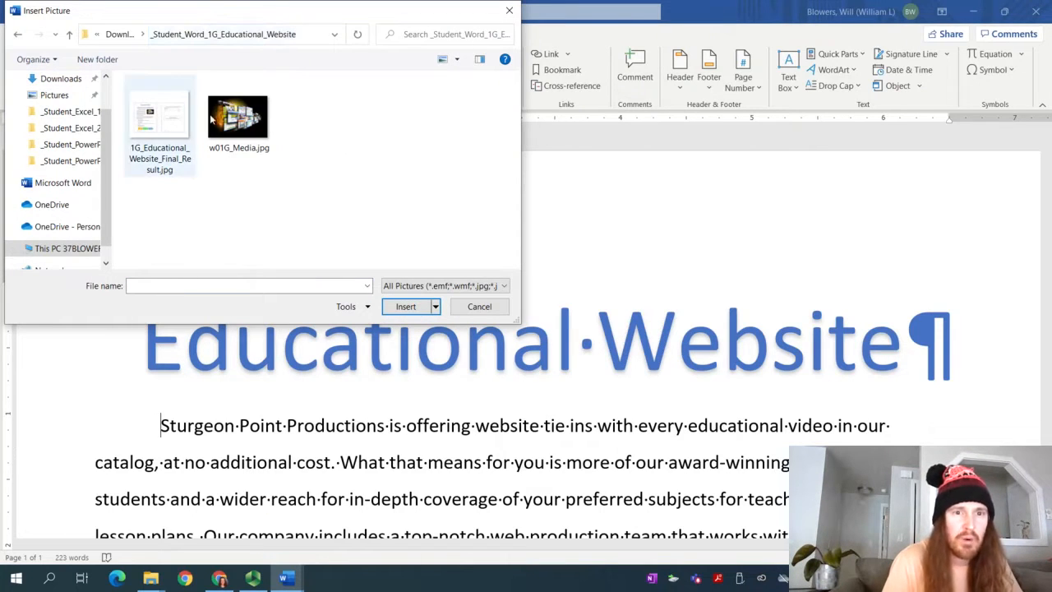
double_click(238, 119)
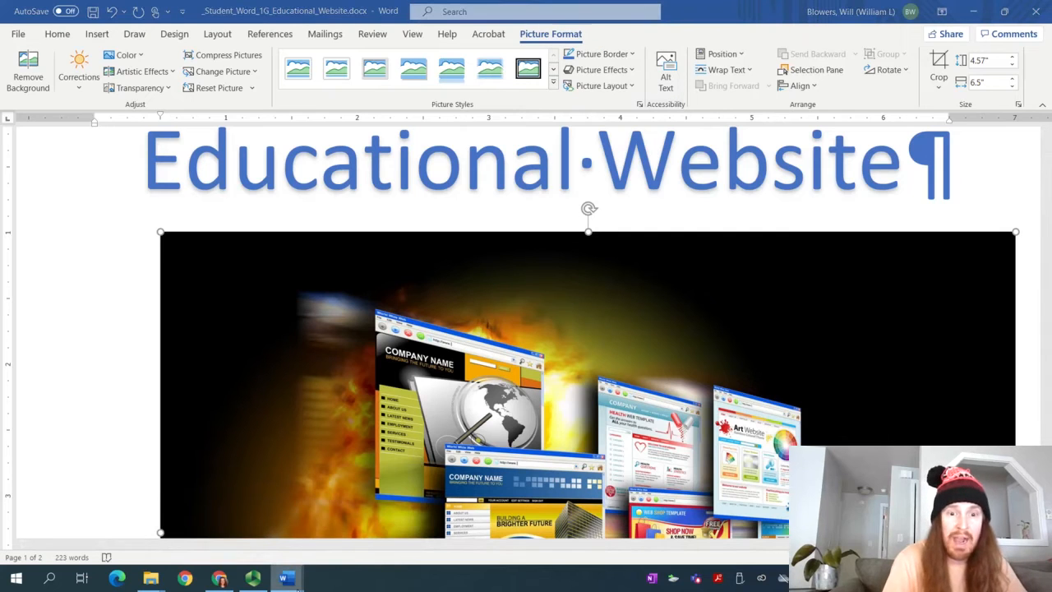
Set the w01G_Media picture's height to 2", making it 2" by 2.84"
mouse_move(283, 578)
left_click(278, 508)
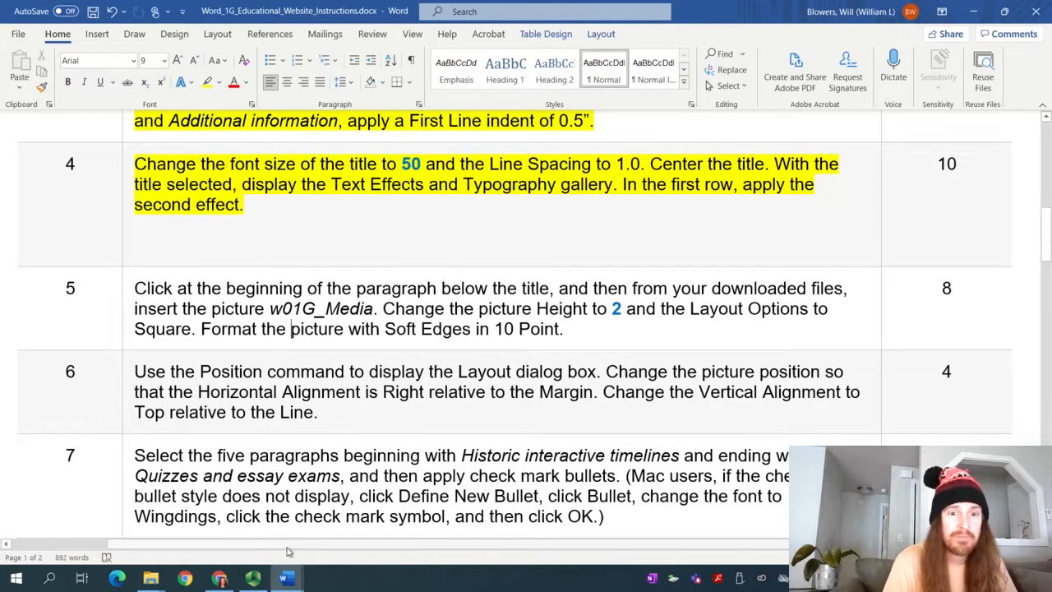
mouse_move(283, 578)
left_click(361, 510)
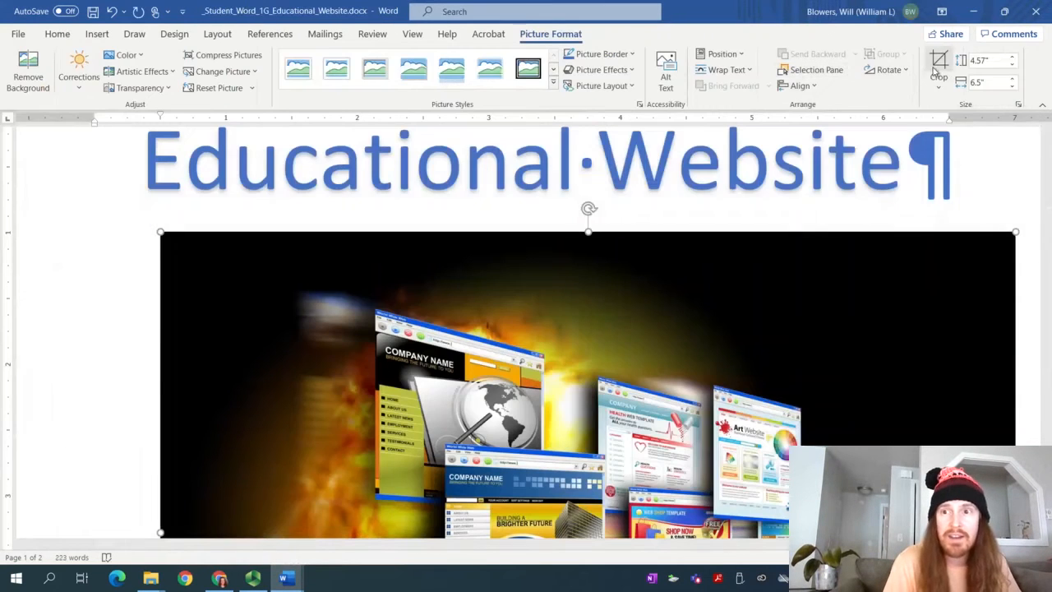
left_click(984, 60)
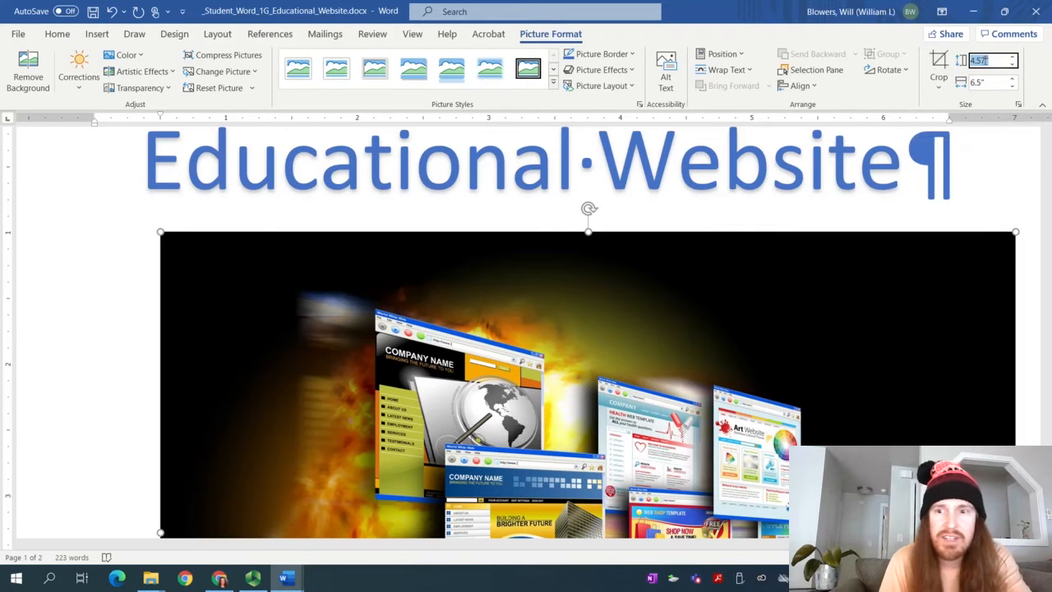
type("2")
left_click(991, 81)
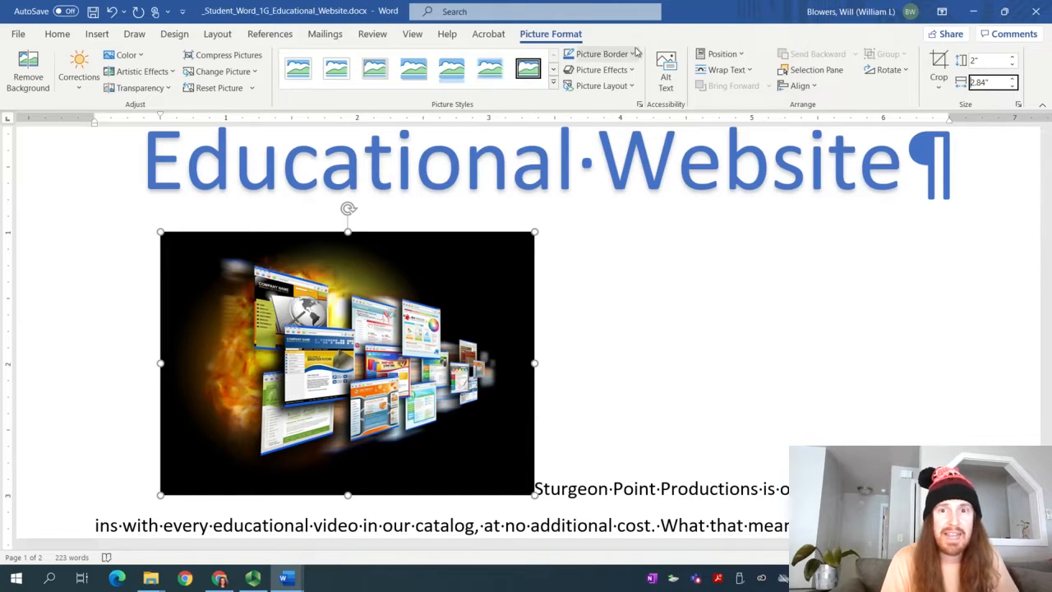
Check the instructions, look through the picture layout gallery, and pause the recording
mouse_move(283, 575)
left_click(279, 556)
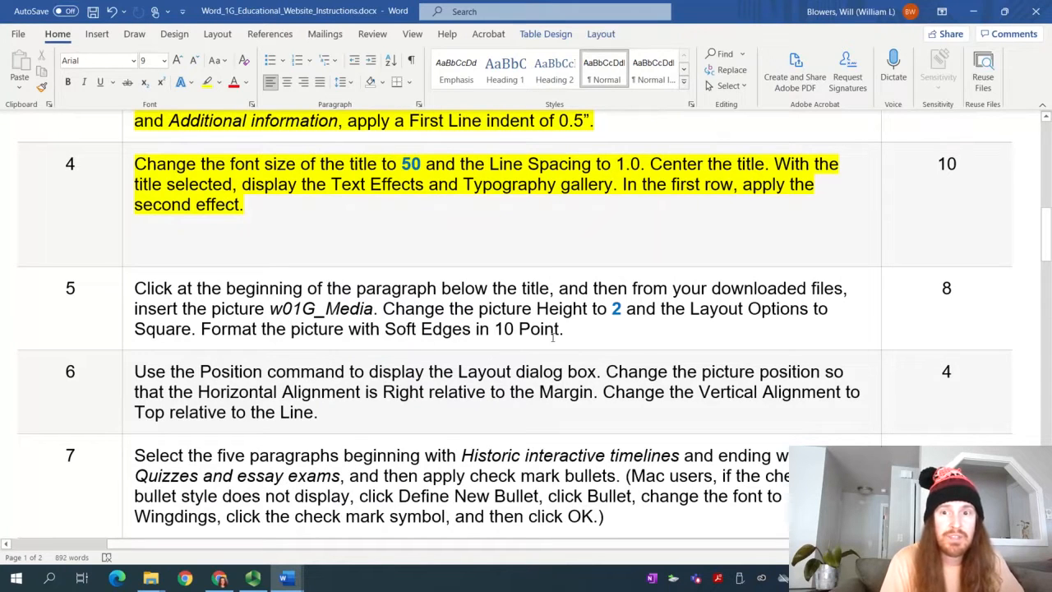
mouse_move(283, 576)
left_click(380, 527)
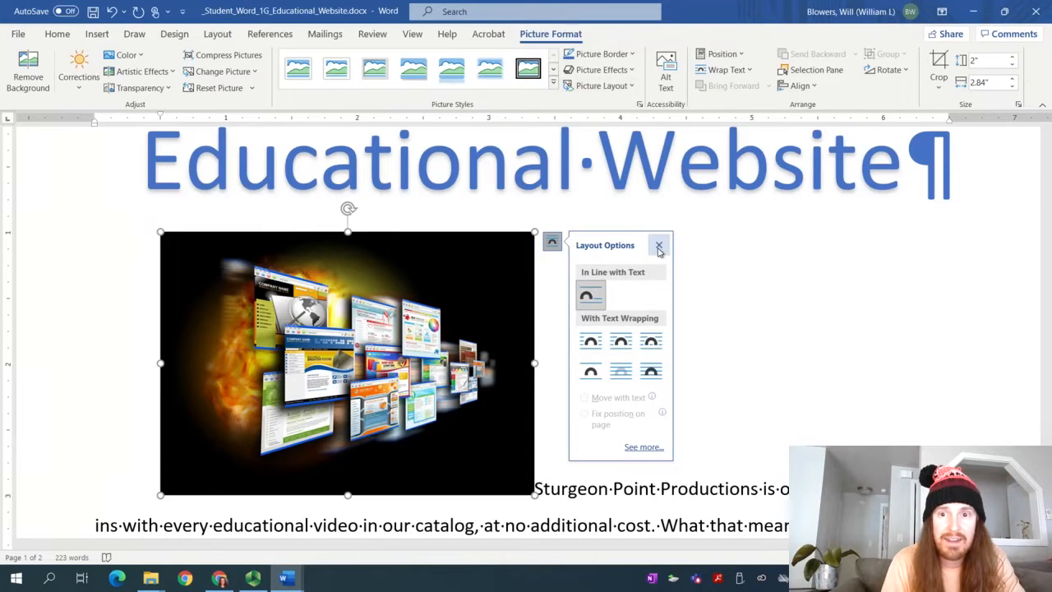
key("Escape")
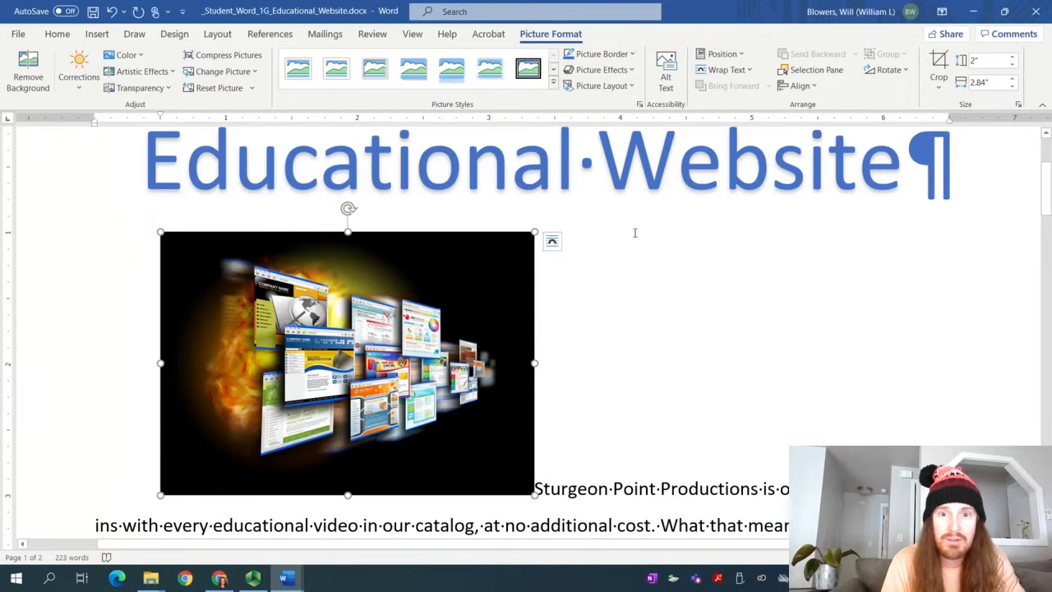
left_click(615, 85)
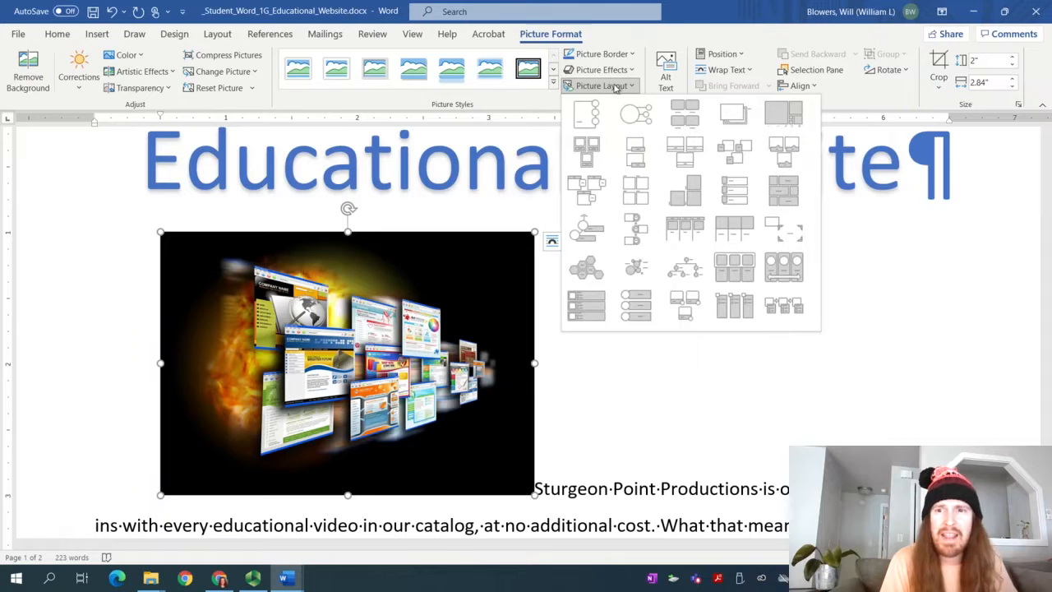
left_click(615, 85)
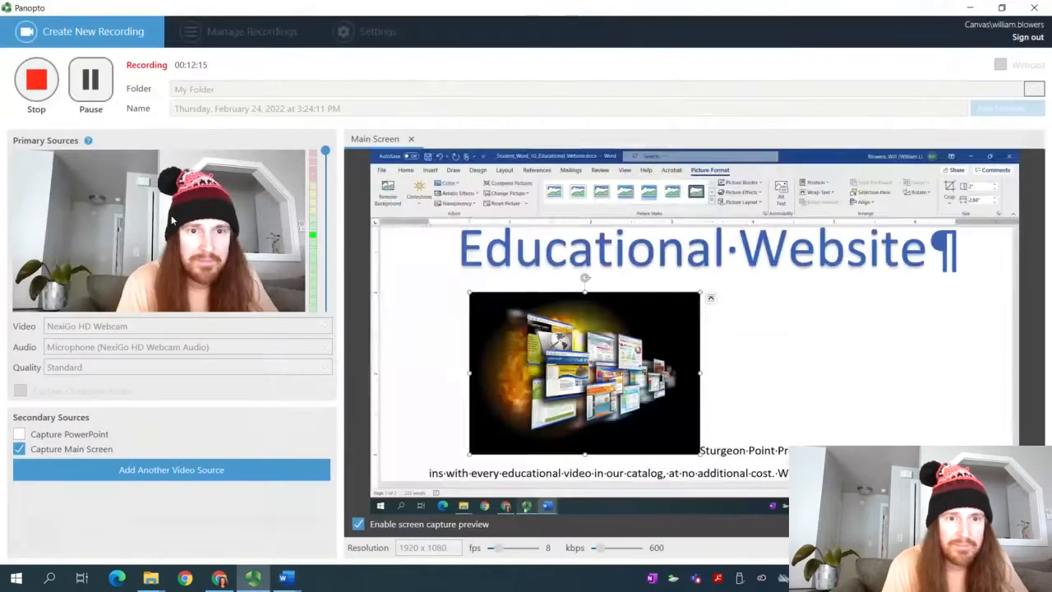
left_click(252, 578)
left_click(102, 97)
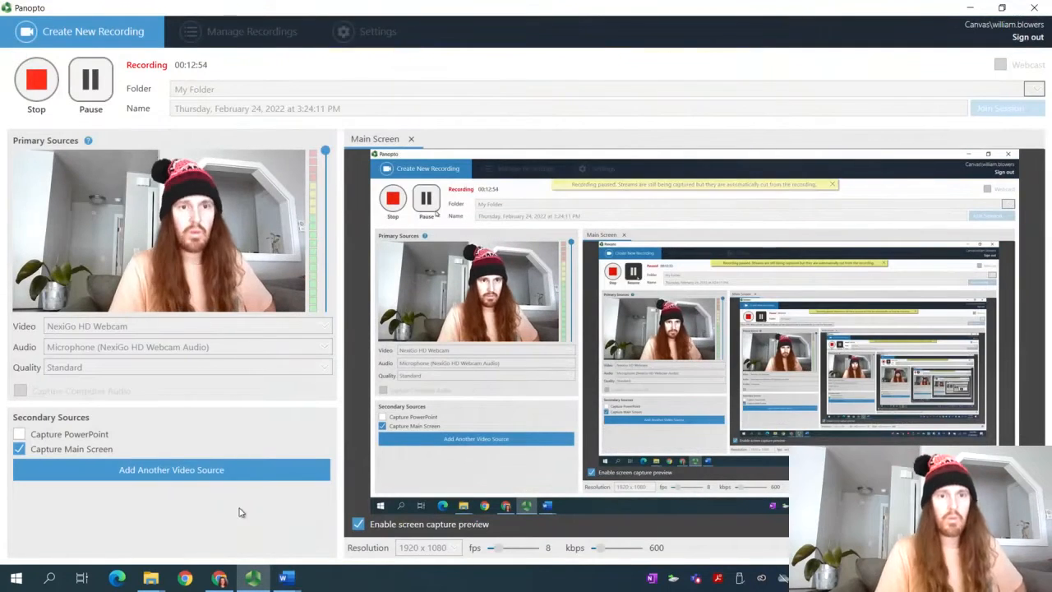
Set the w01G_Media picture's text wrapping to Square
mouse_move(283, 578)
left_click(321, 532)
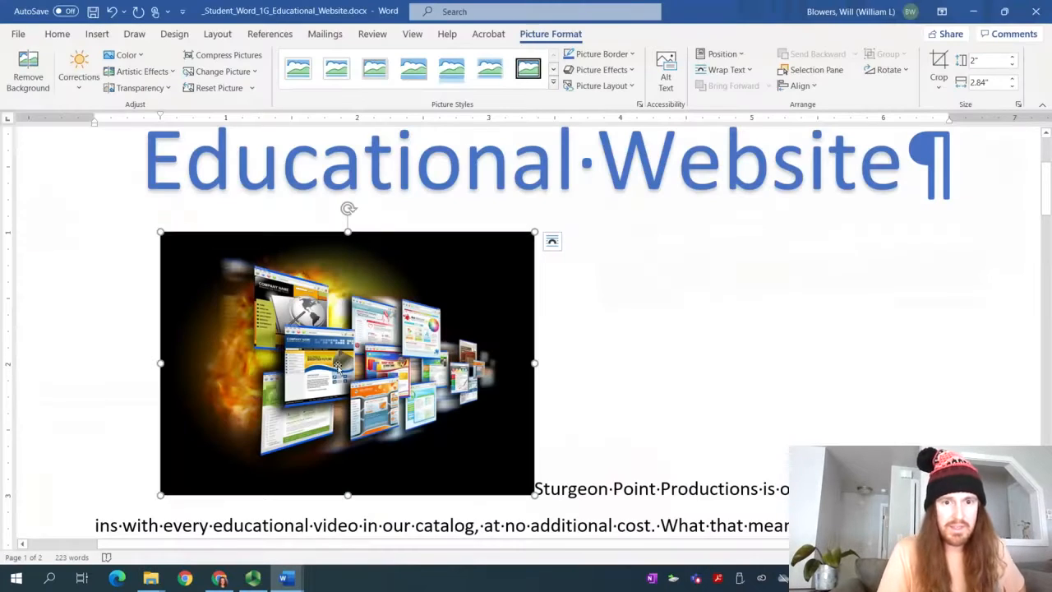
left_click(552, 242)
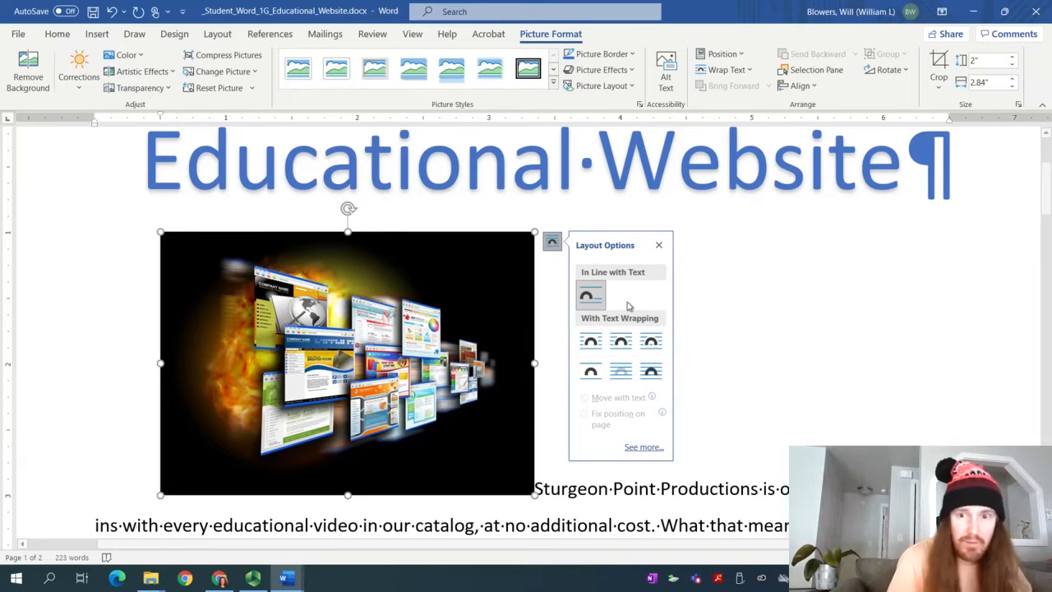
left_click(591, 341)
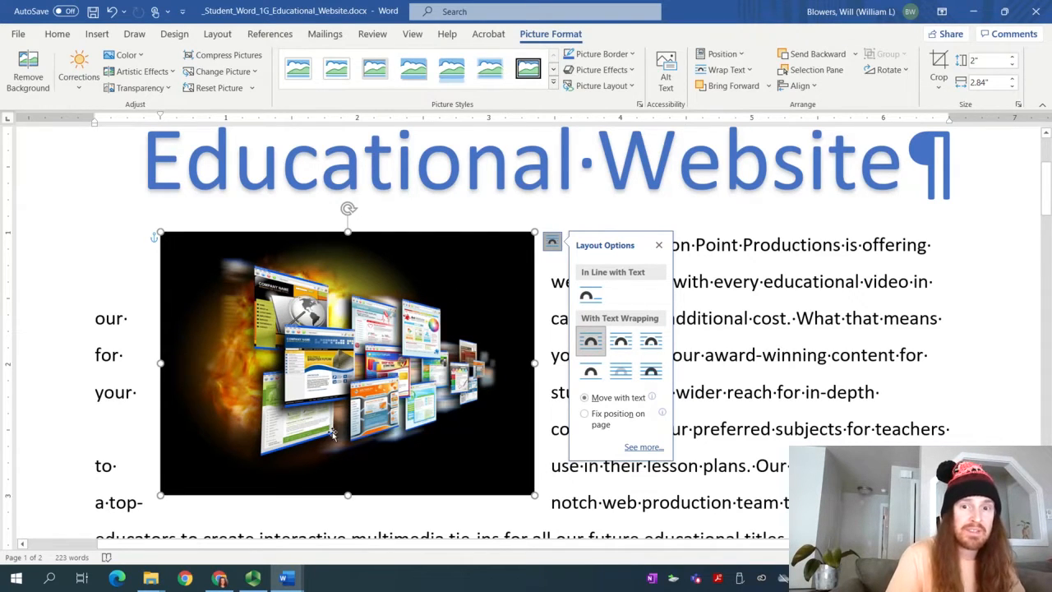
Check the instructions document, then return to the Educational Website student document
mouse_move(283, 578)
left_click(209, 526)
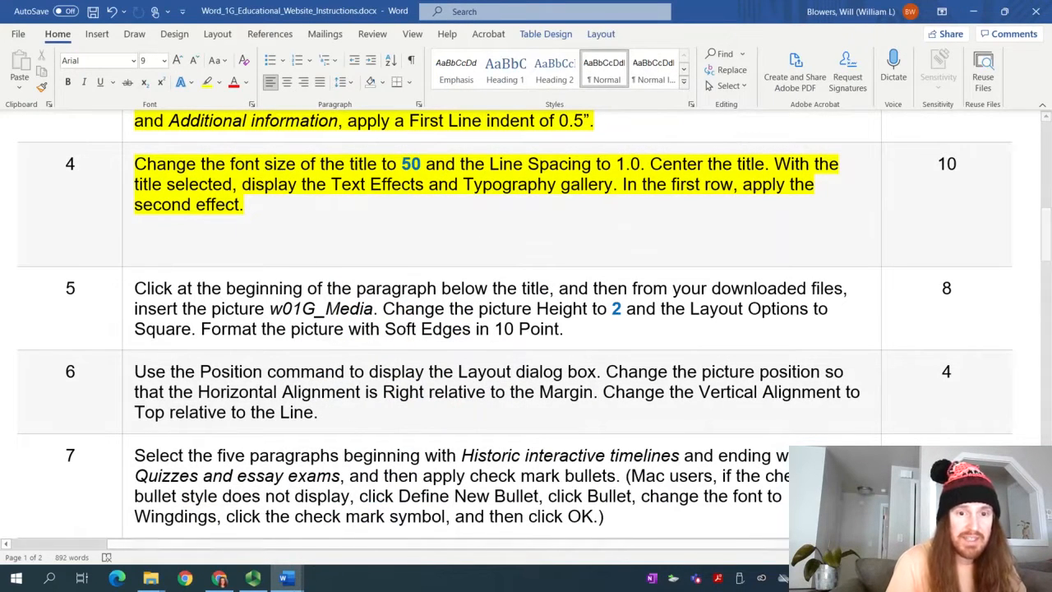
mouse_move(253, 578)
left_click(247, 514)
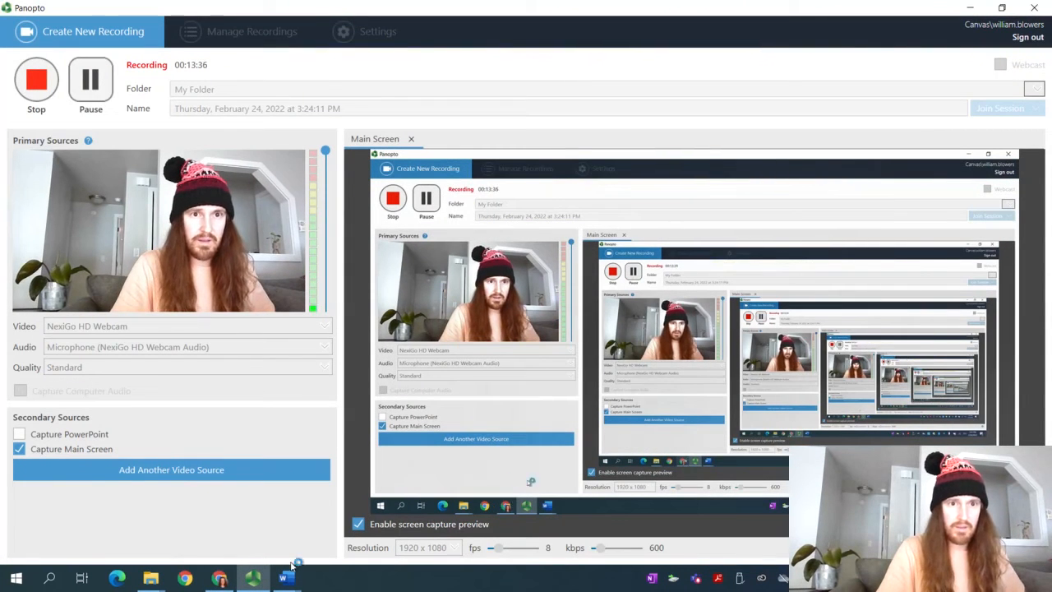
mouse_move(284, 578)
left_click(267, 538)
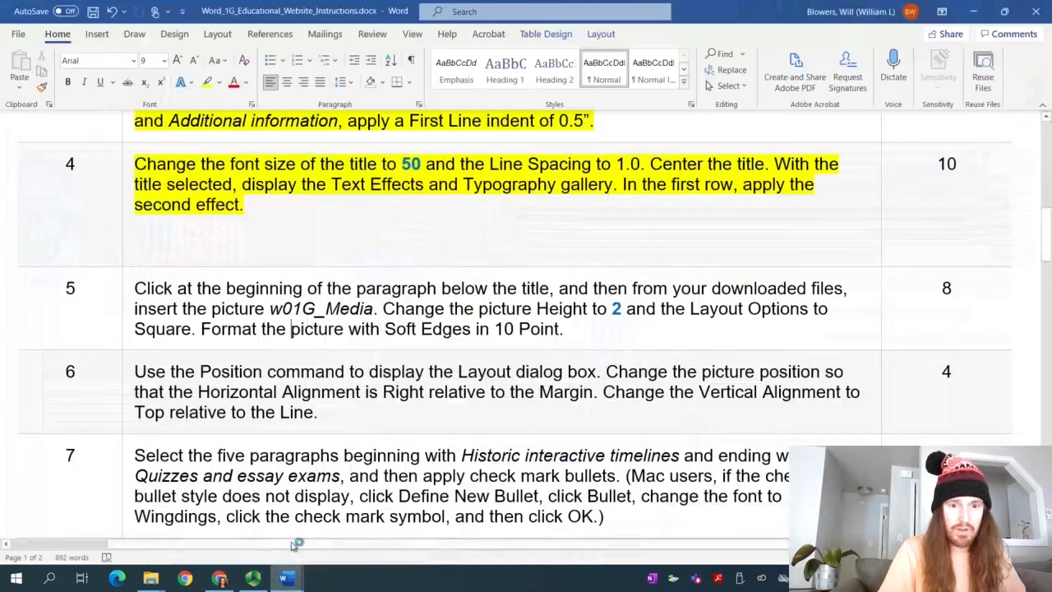
left_click(361, 518)
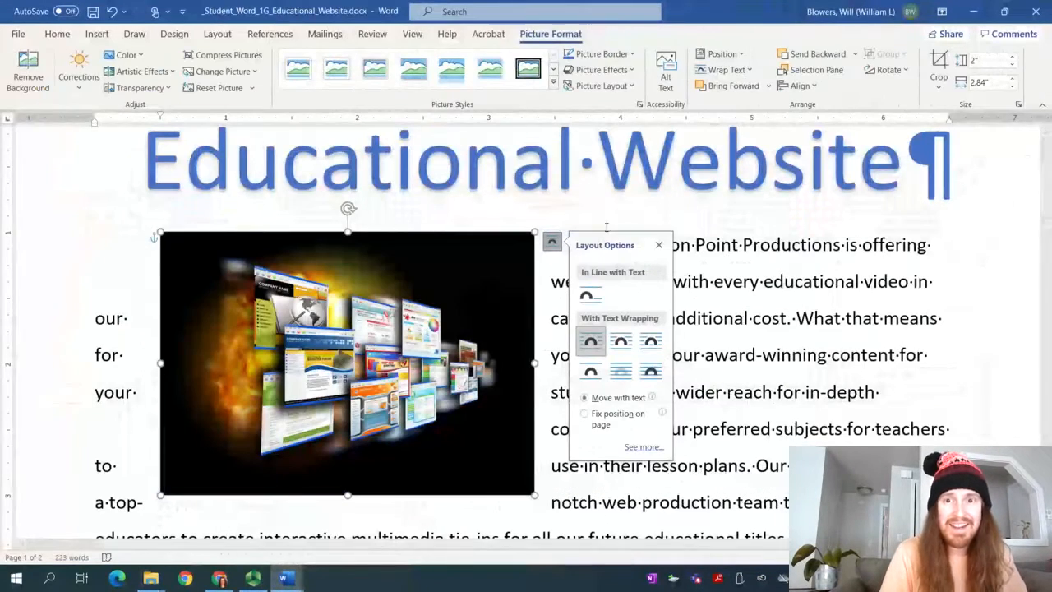
Apply a 10 Point soft edges effect to the website picture
left_click(604, 70)
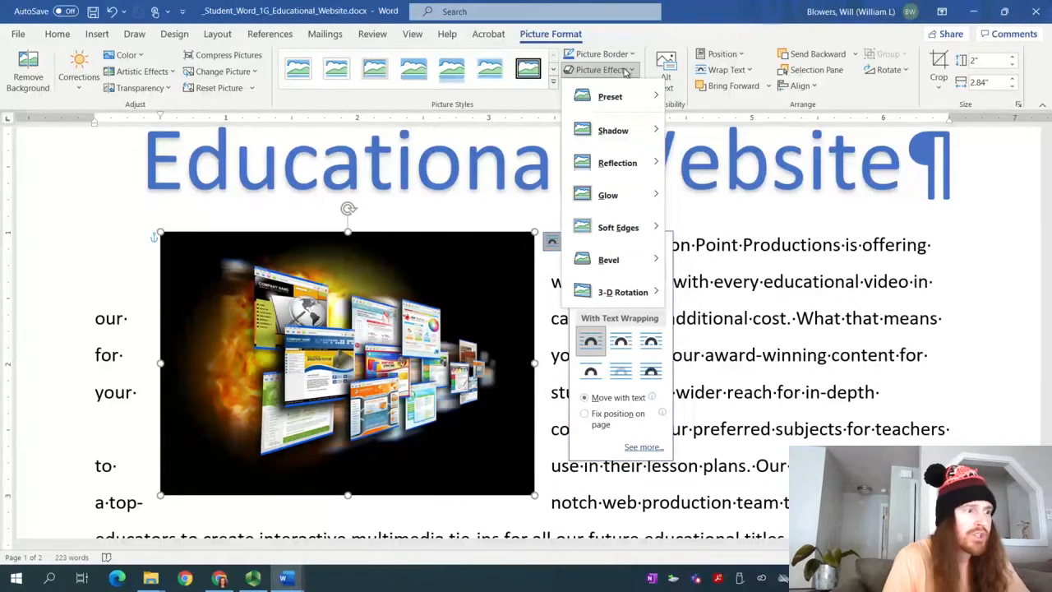
mouse_move(615, 245)
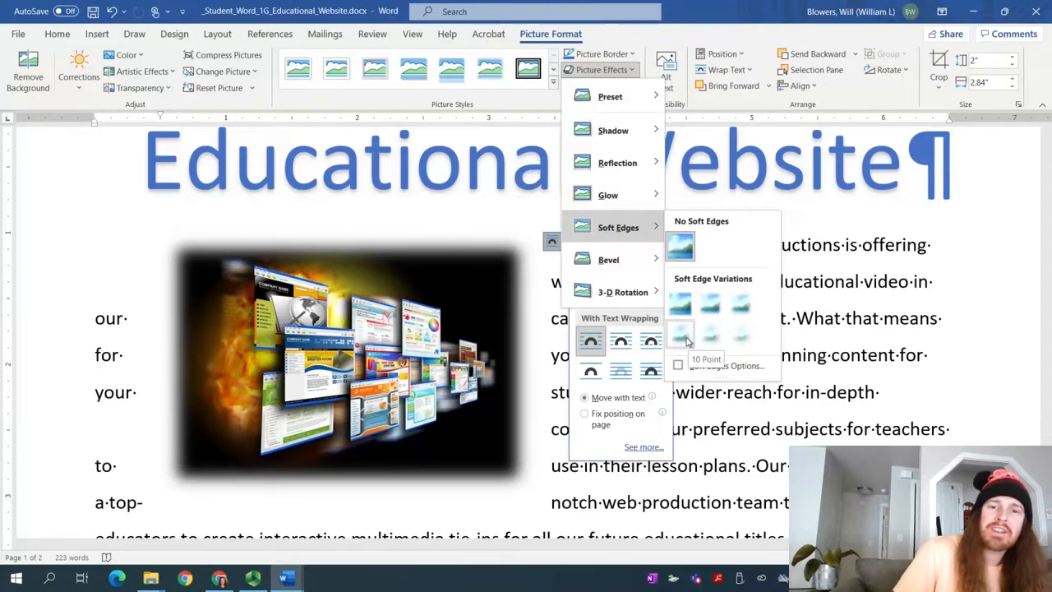
left_click(687, 341)
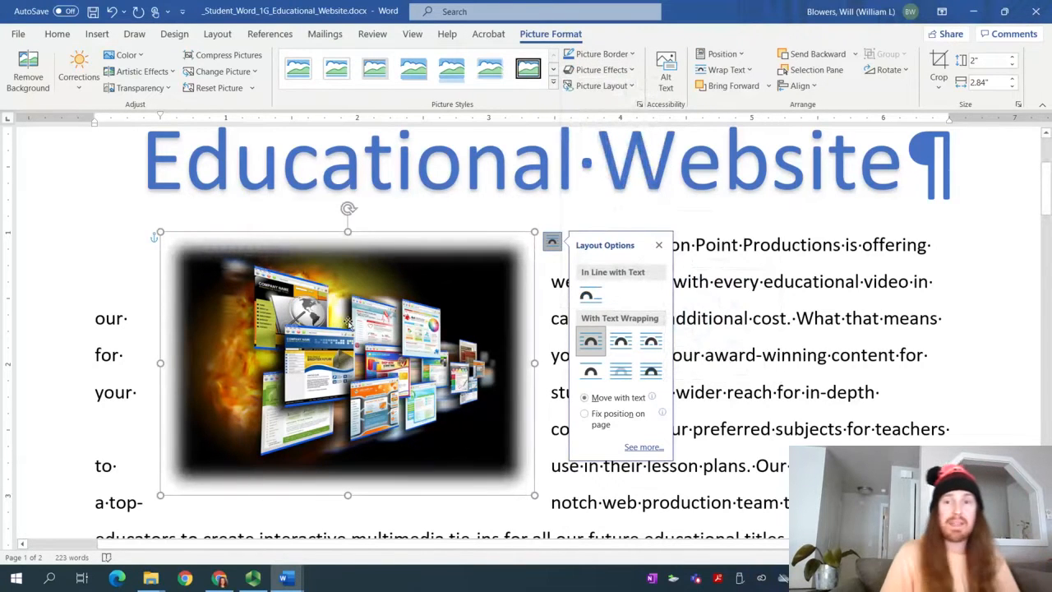
Check the Panopto recording, then bring the student document back in Word
left_click(263, 583)
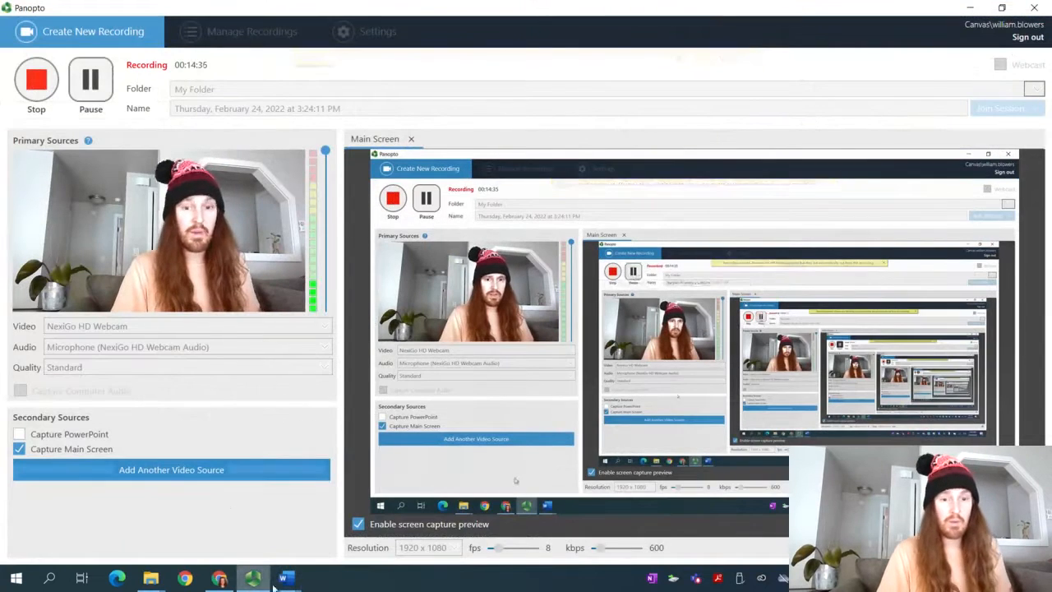
mouse_move(255, 589)
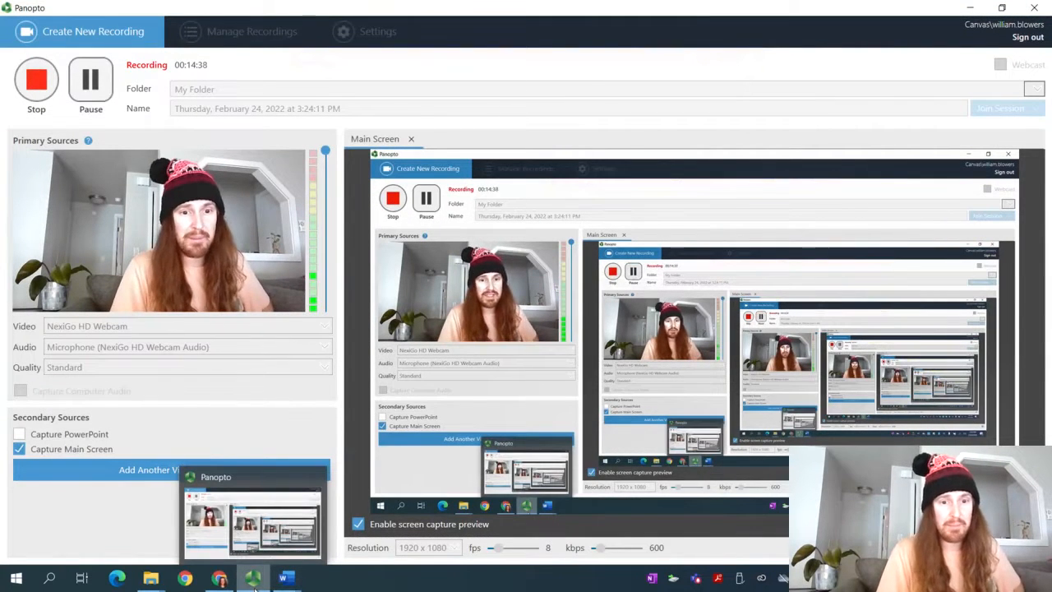
left_click(286, 580)
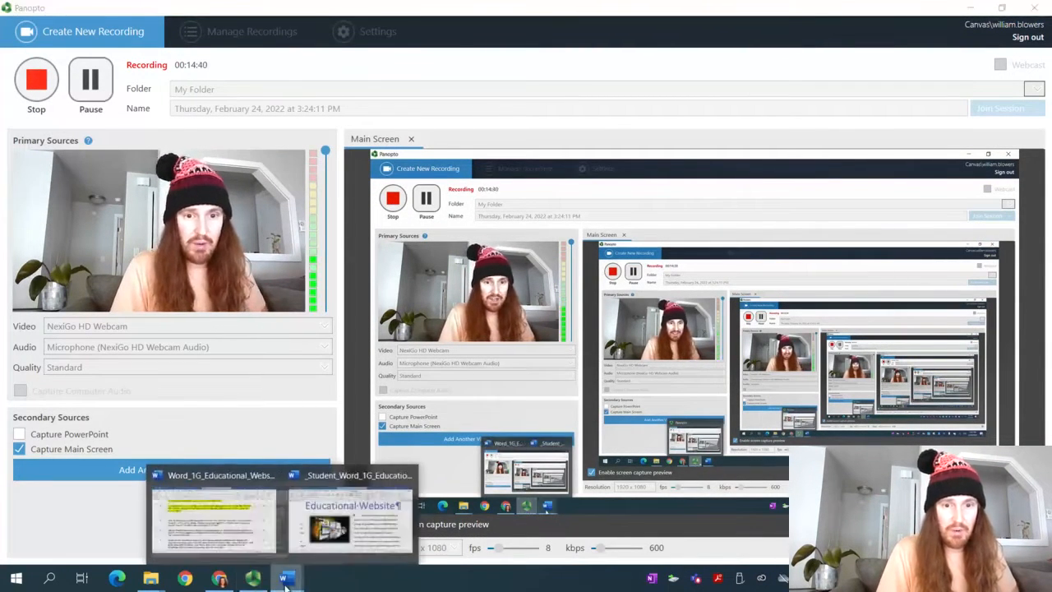
left_click(350, 516)
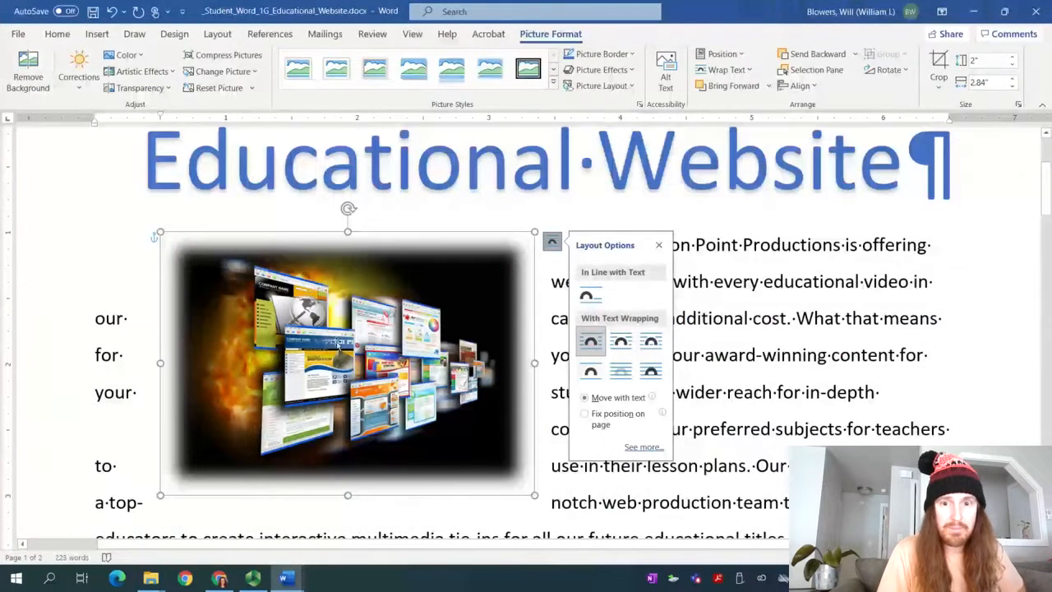
Open the picture's full Layout dialog from Layout Options via See more
left_click(551, 241)
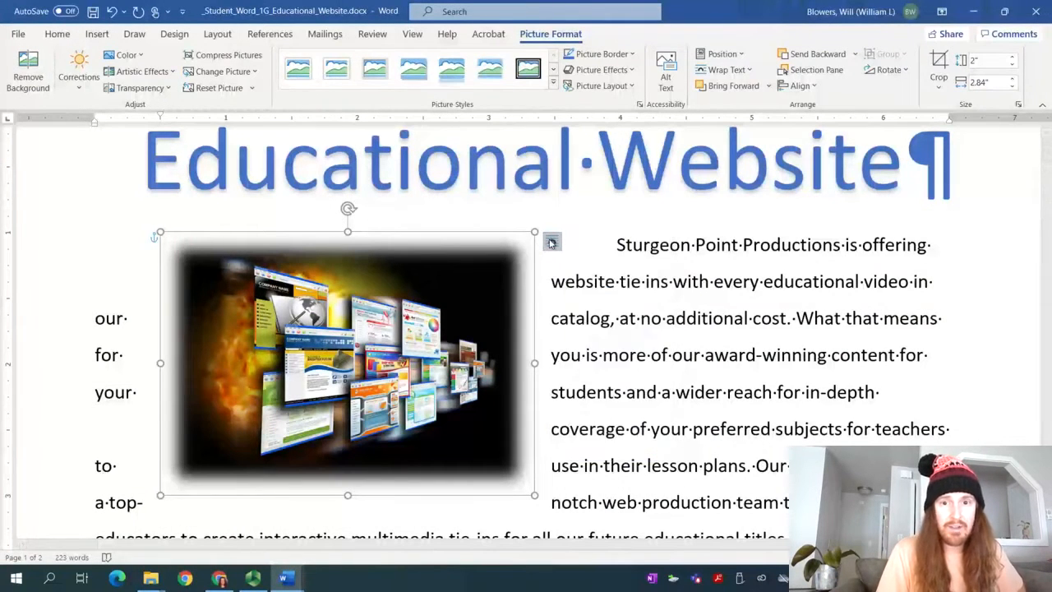
left_click(552, 242)
left_click(642, 446)
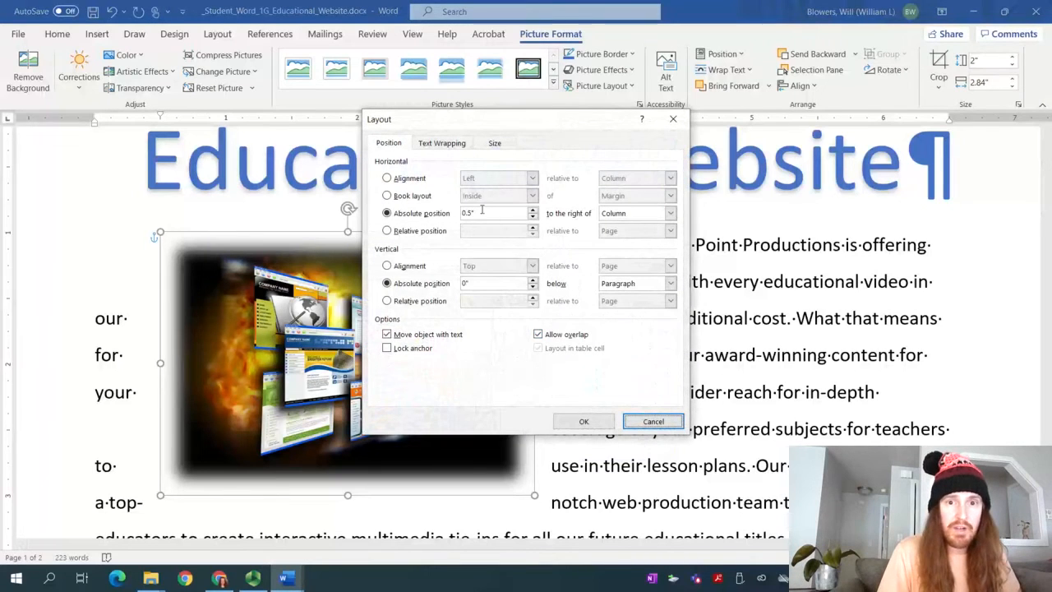
Set the picture's horizontal alignment to Right relative to Margin
left_click(413, 179)
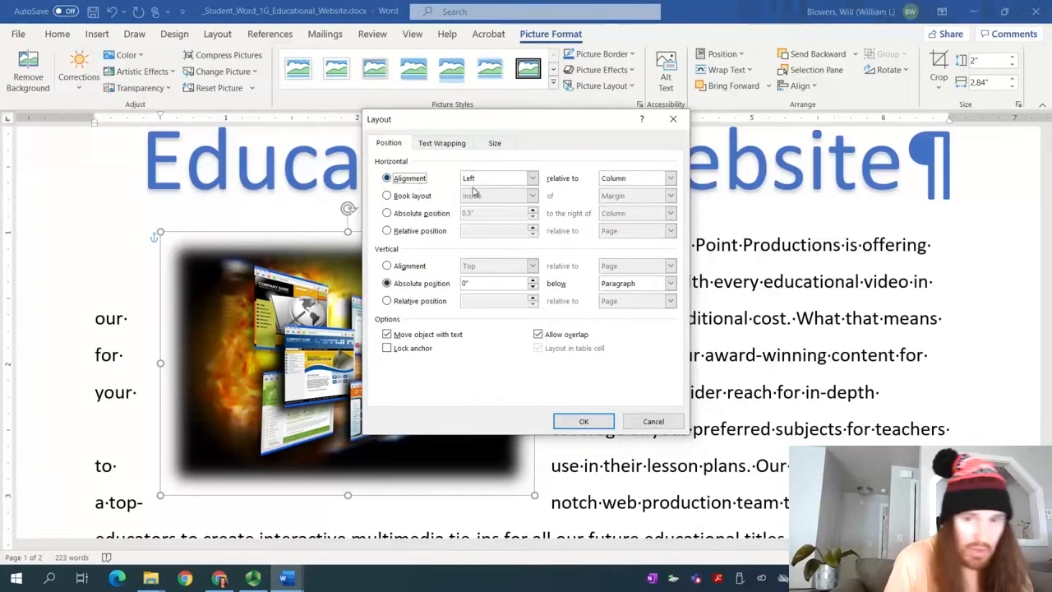
left_click(499, 179)
left_click(499, 189)
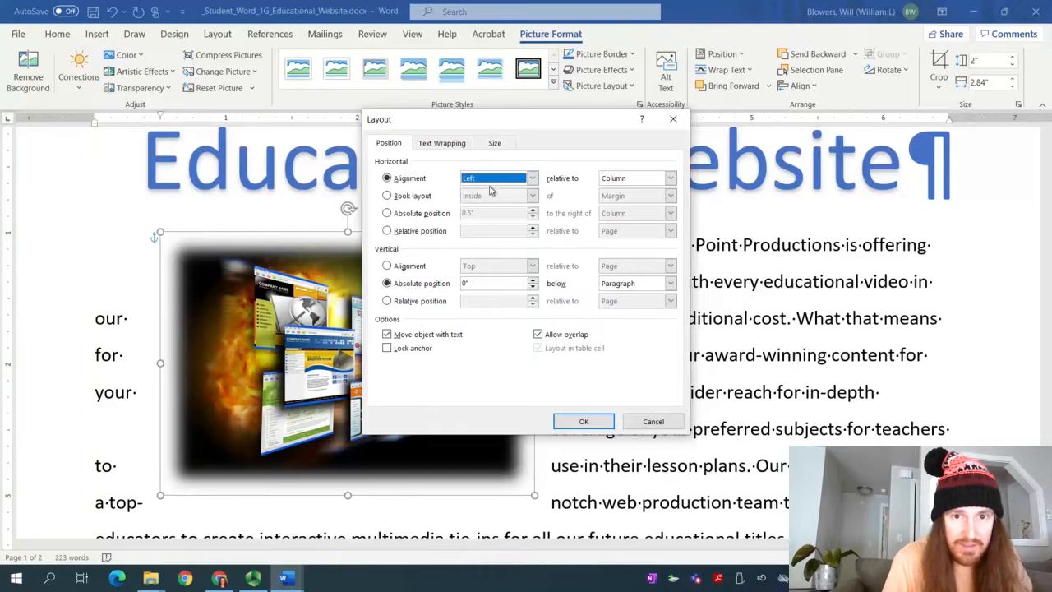
left_click(499, 178)
left_click(491, 210)
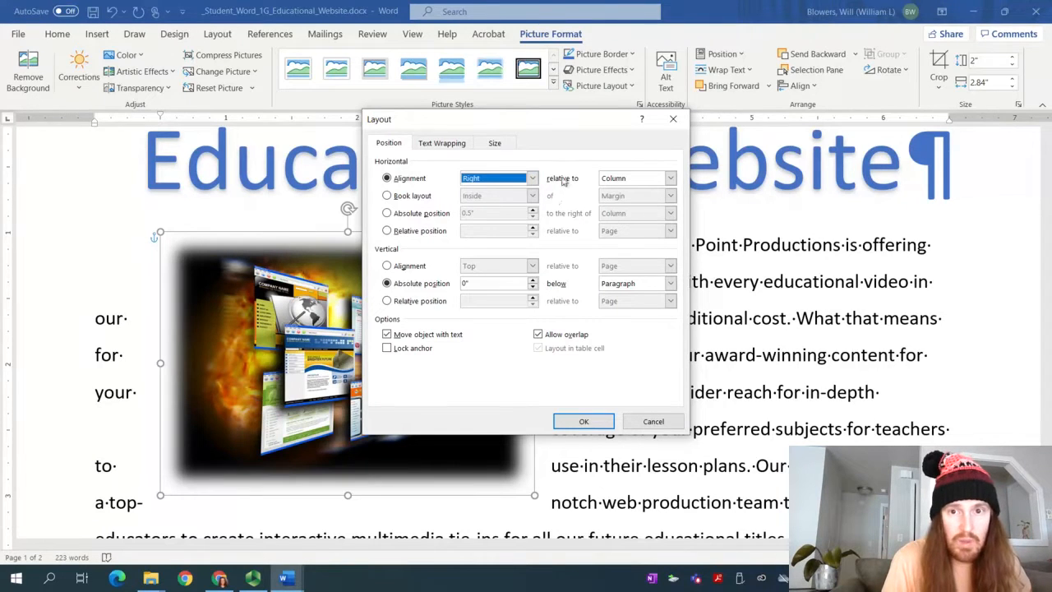
left_click(668, 177)
left_click(641, 192)
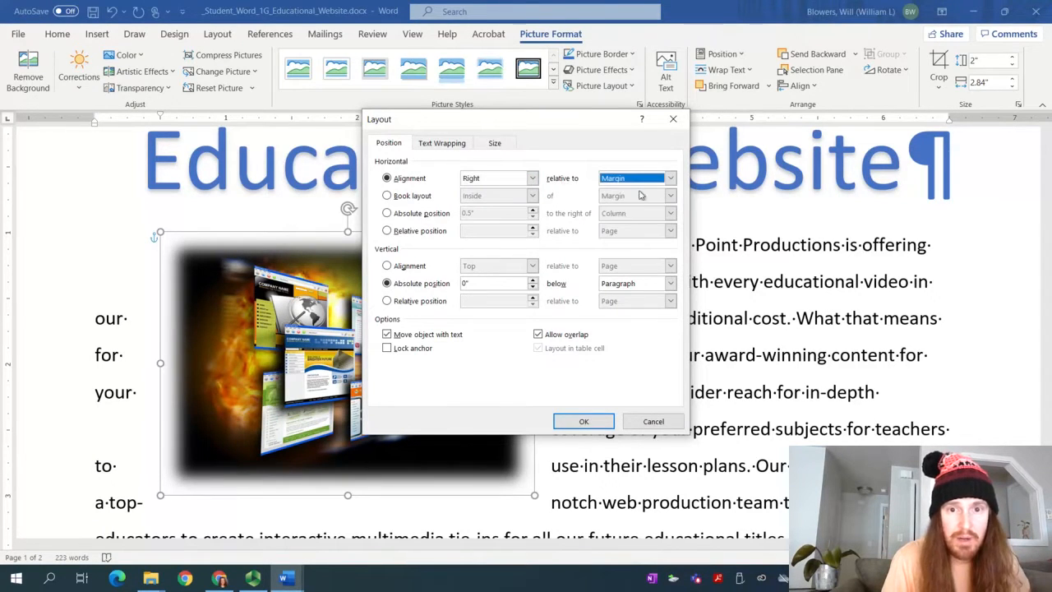
Set vertical alignment to Top relative to Line and apply the position
left_click(400, 265)
left_click(485, 266)
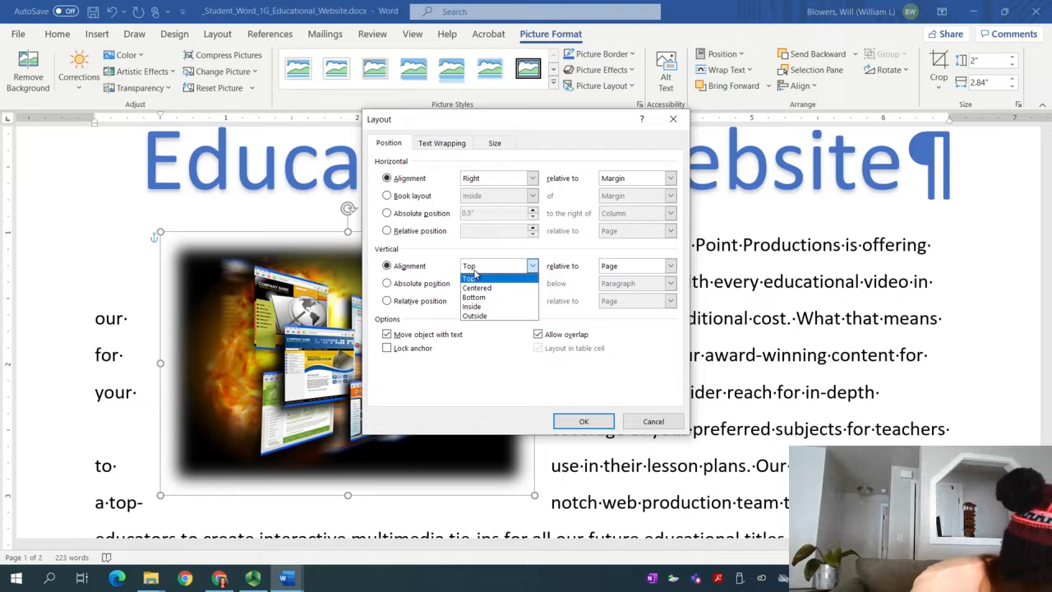
left_click(488, 280)
left_click(670, 266)
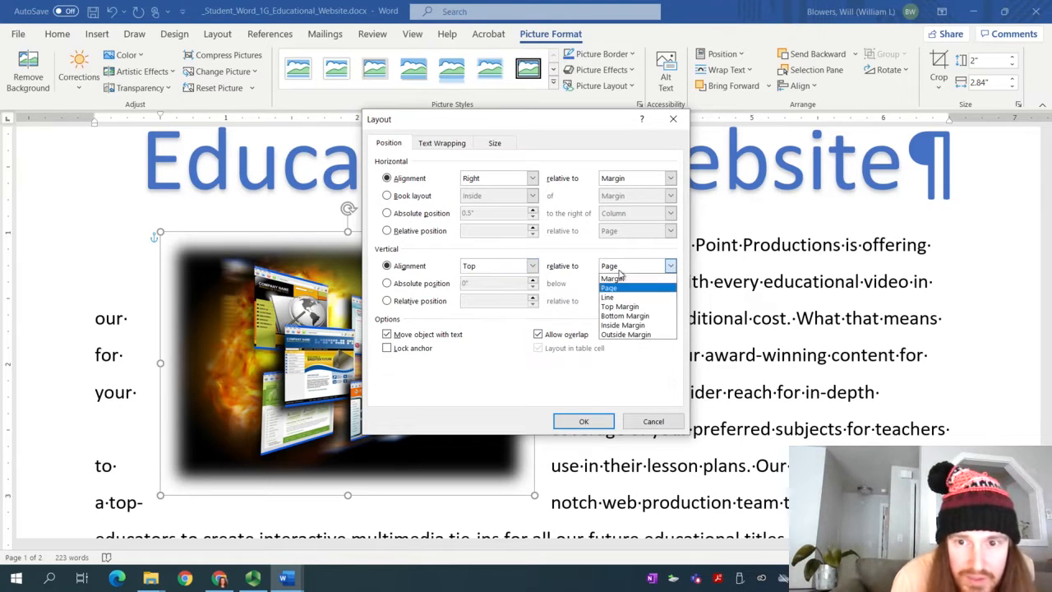
left_click(611, 297)
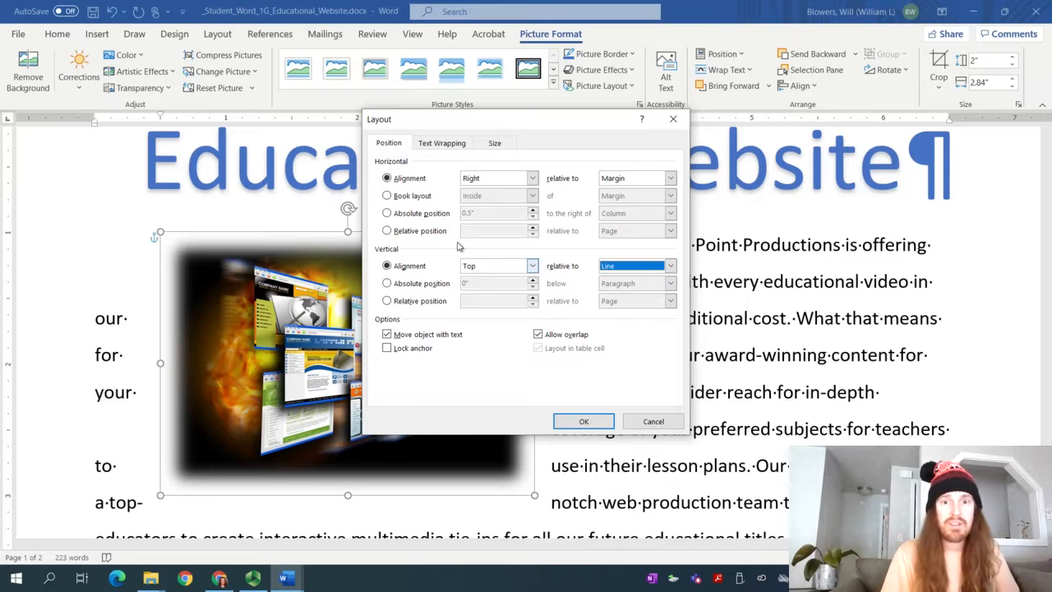
left_click(592, 421)
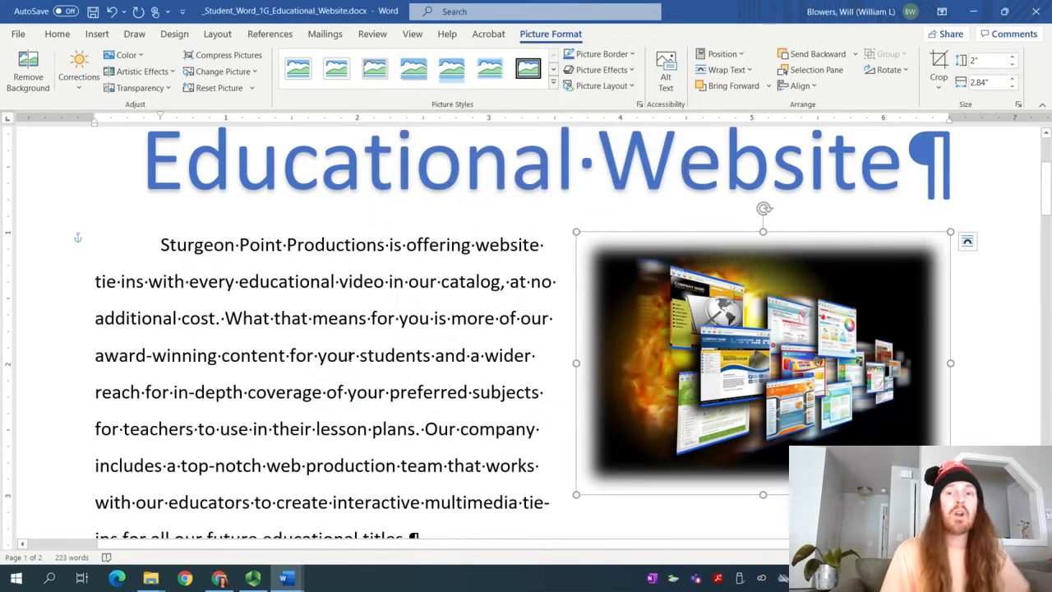
scroll(357, 354, "down", 4)
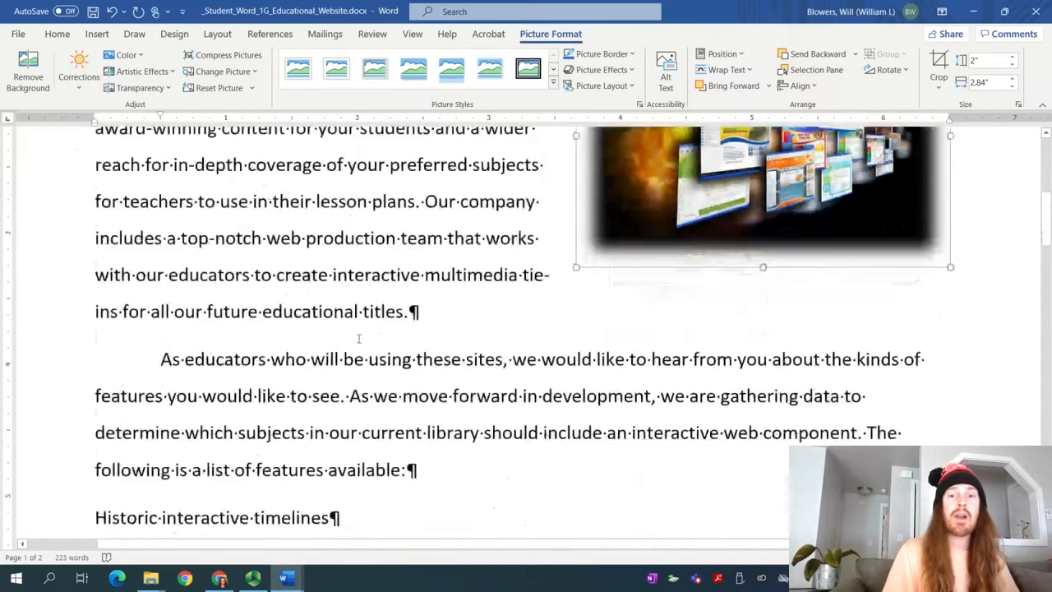
scroll(359, 338, "up", 3)
scroll(359, 339, "down", 2)
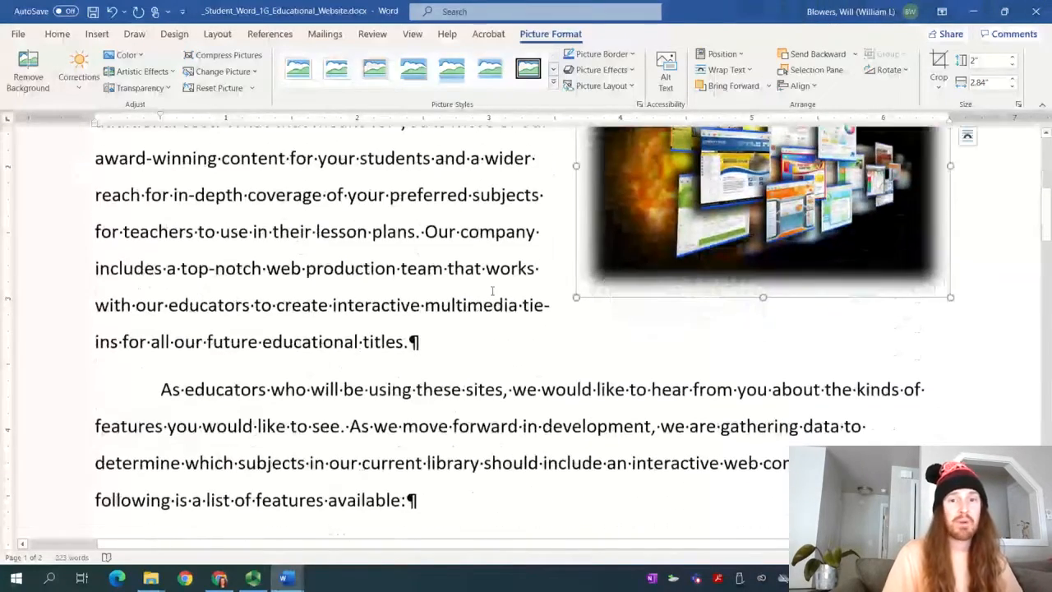
scroll(491, 296, "up", 3)
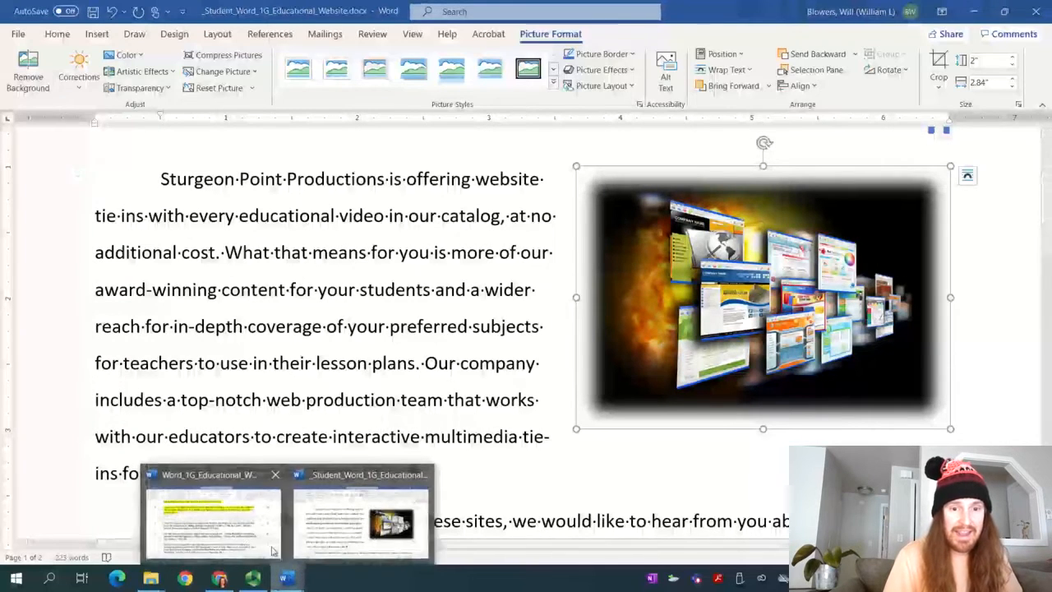
In the instructions document, highlight step 5 in yellow as done
left_click(216, 514)
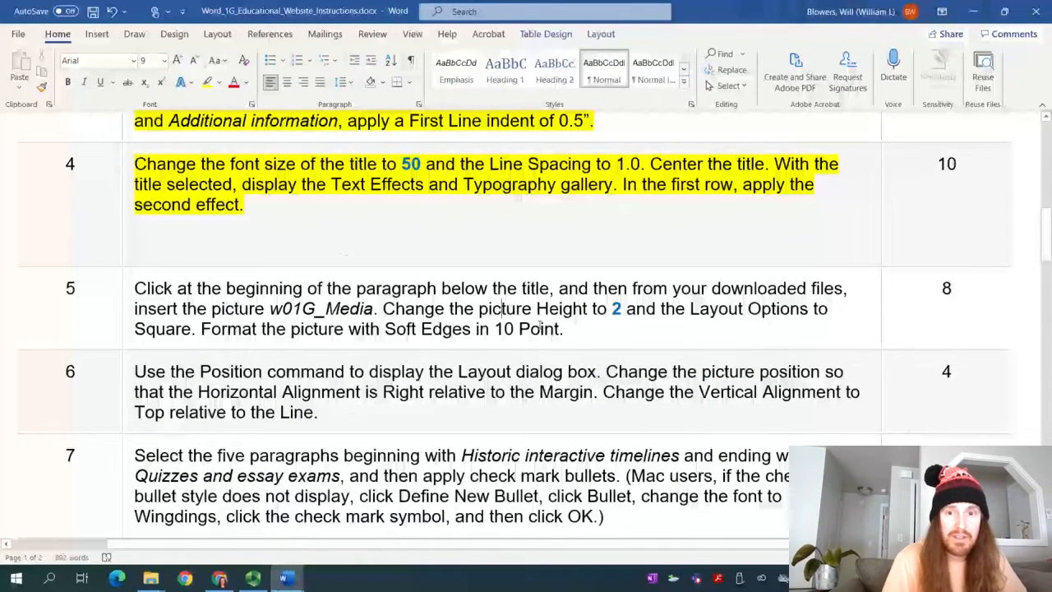
left_click_drag(578, 338, 134, 288)
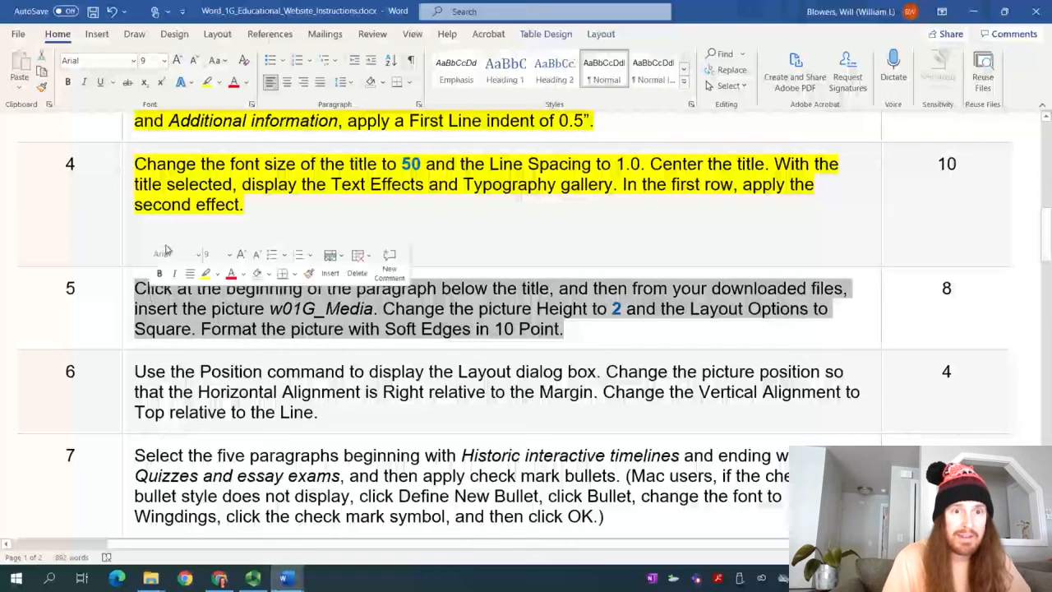
left_click(208, 85)
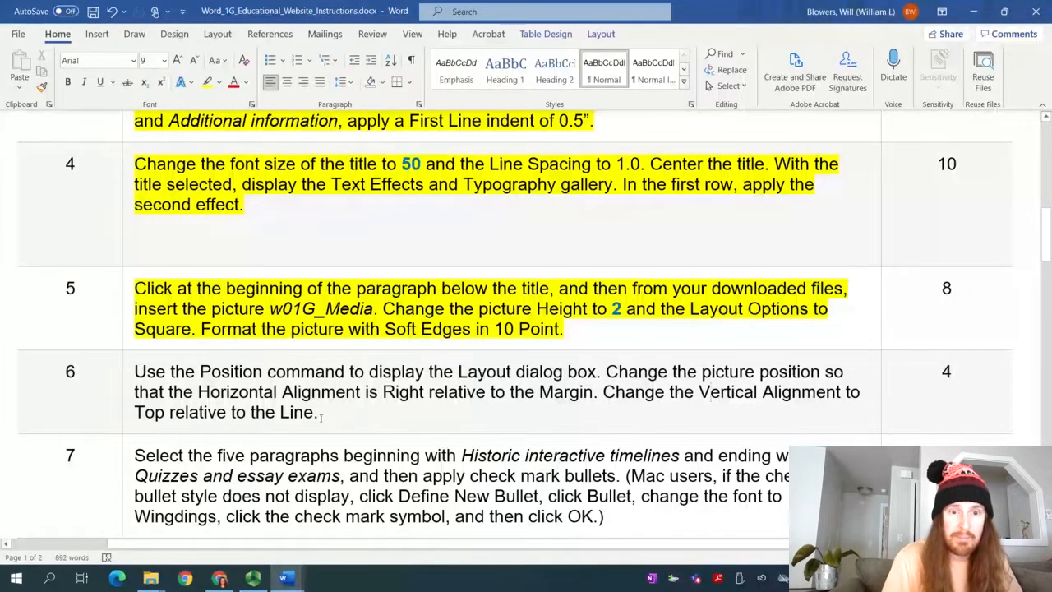
Highlight step 6 in yellow, view step 7, then return to the student document
left_click_drag(318, 412, 133, 371)
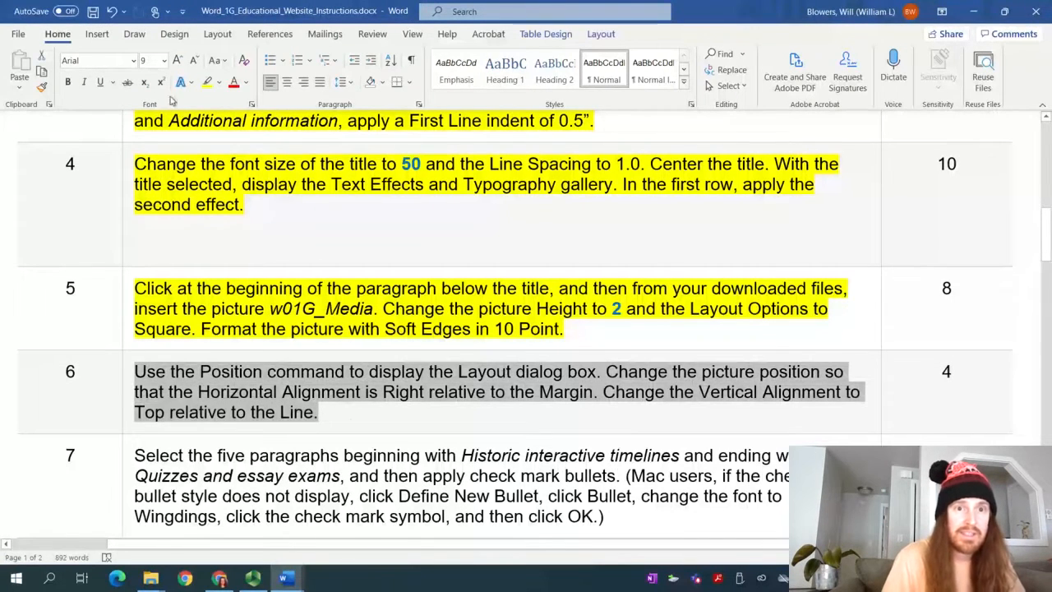
left_click(209, 85)
scroll(362, 330, "down", 5)
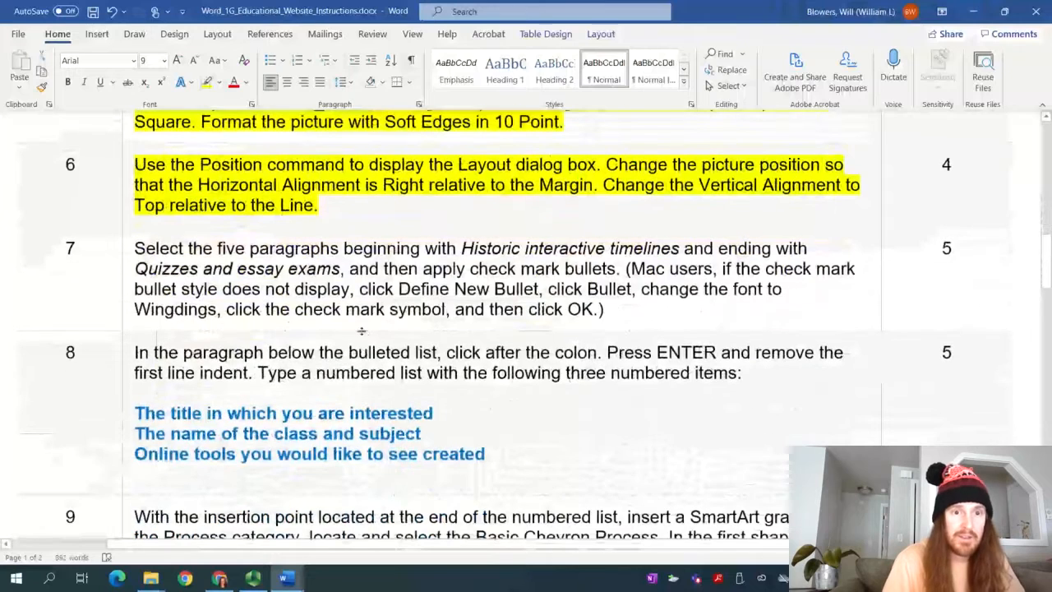
left_click(343, 309)
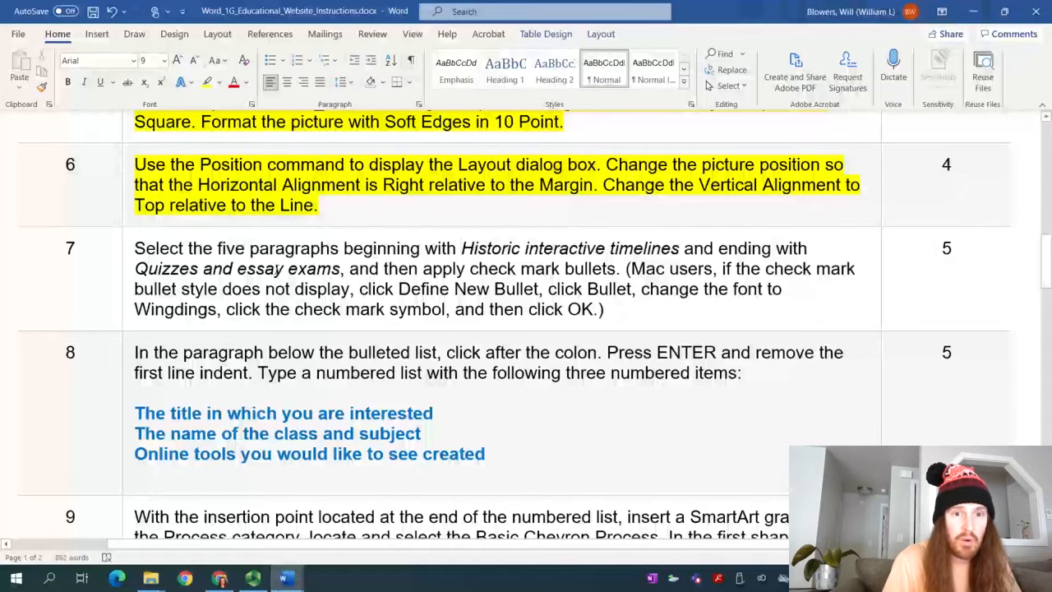
left_click(278, 268)
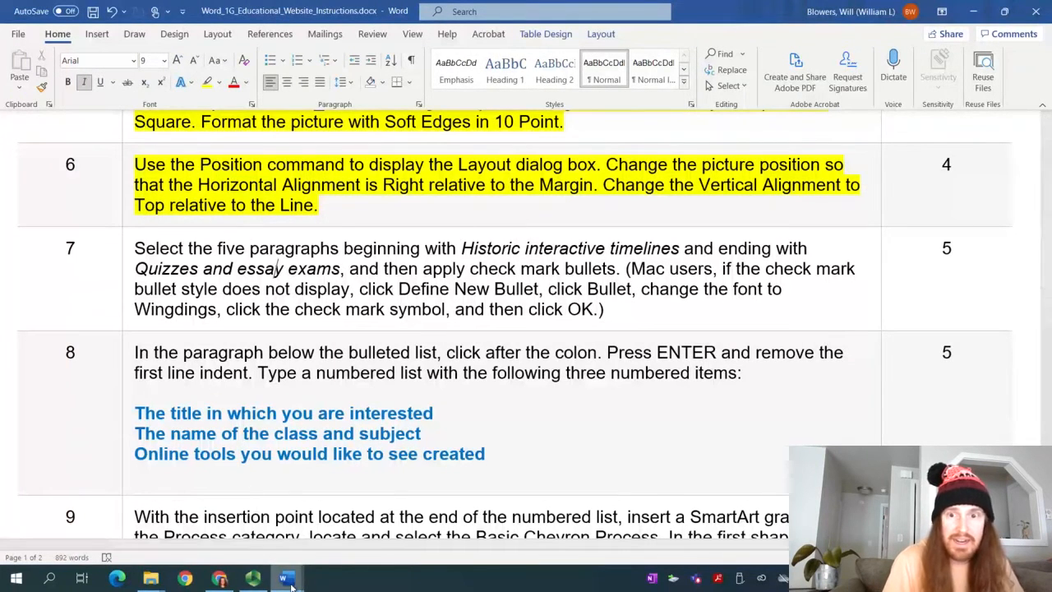
mouse_move(288, 580)
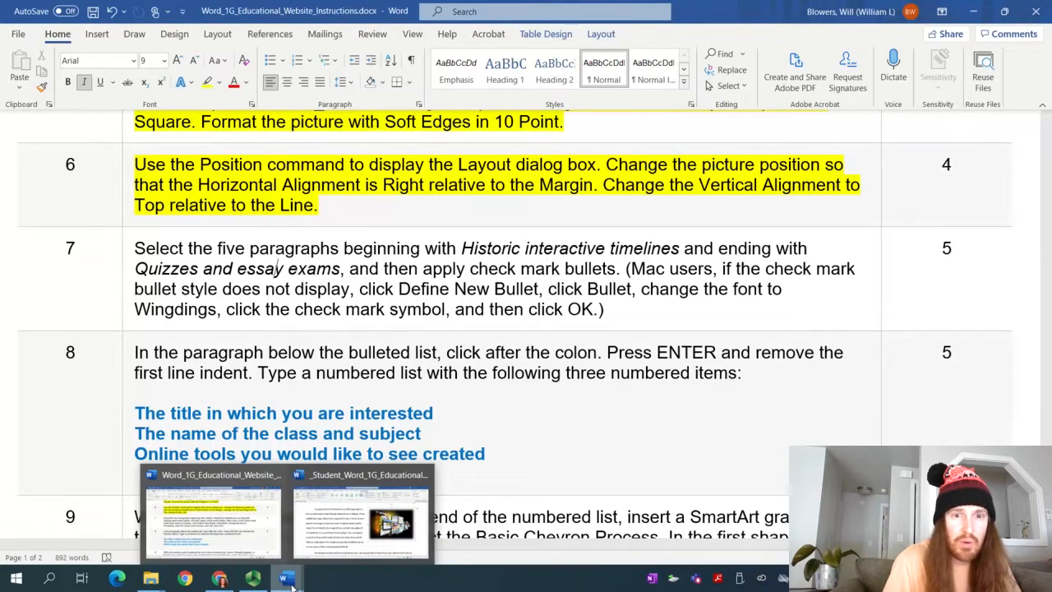
left_click(361, 518)
Bullet the five feature paragraphs from 'Historic interactive timelines' to 'Quizzes and essay exams'
scroll(177, 356, "down", 5)
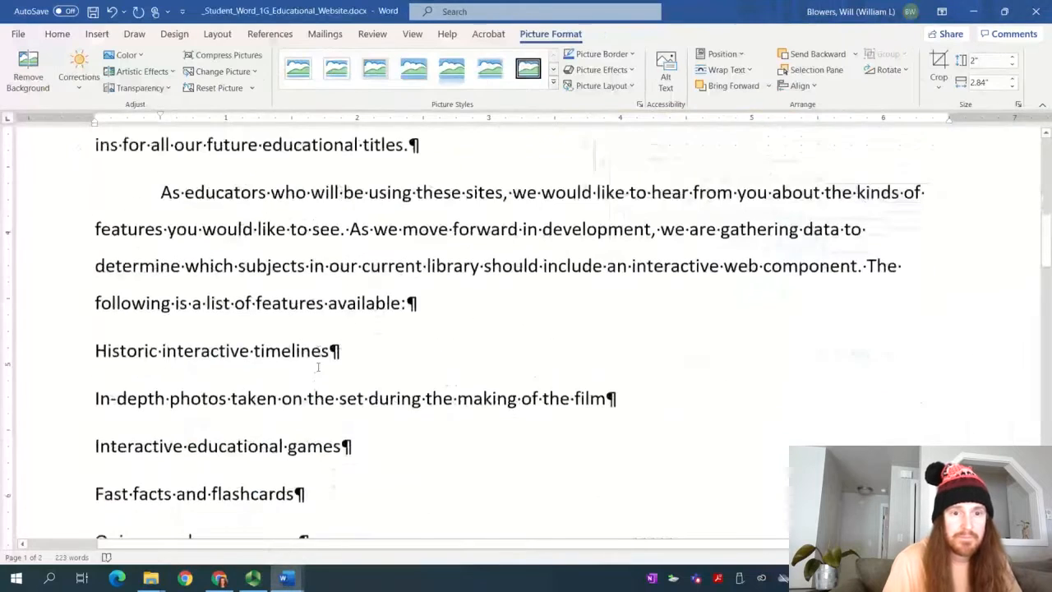
left_click(92, 285)
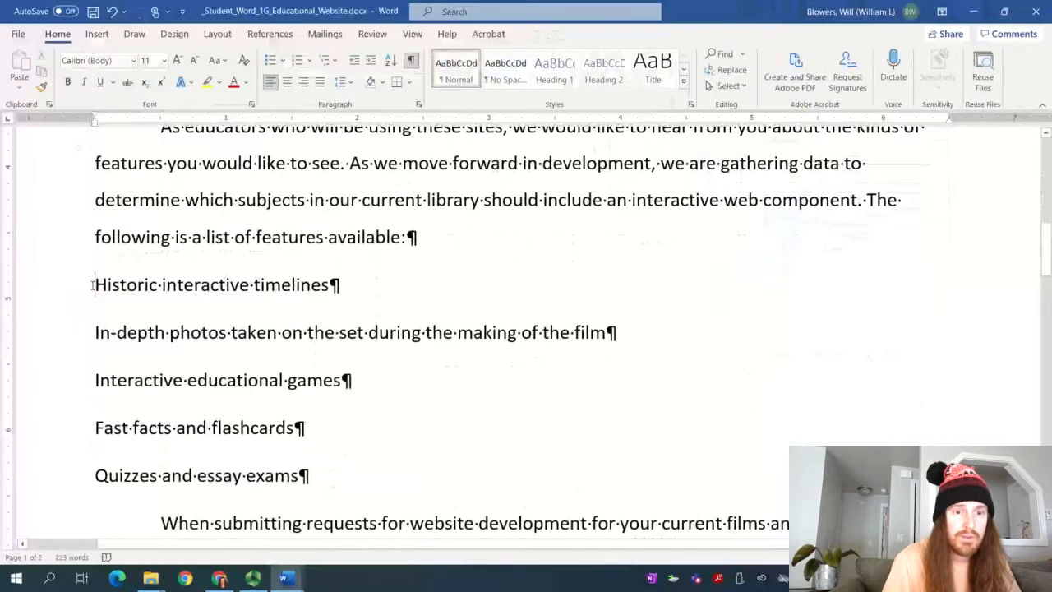
key("Down")
key("Down")
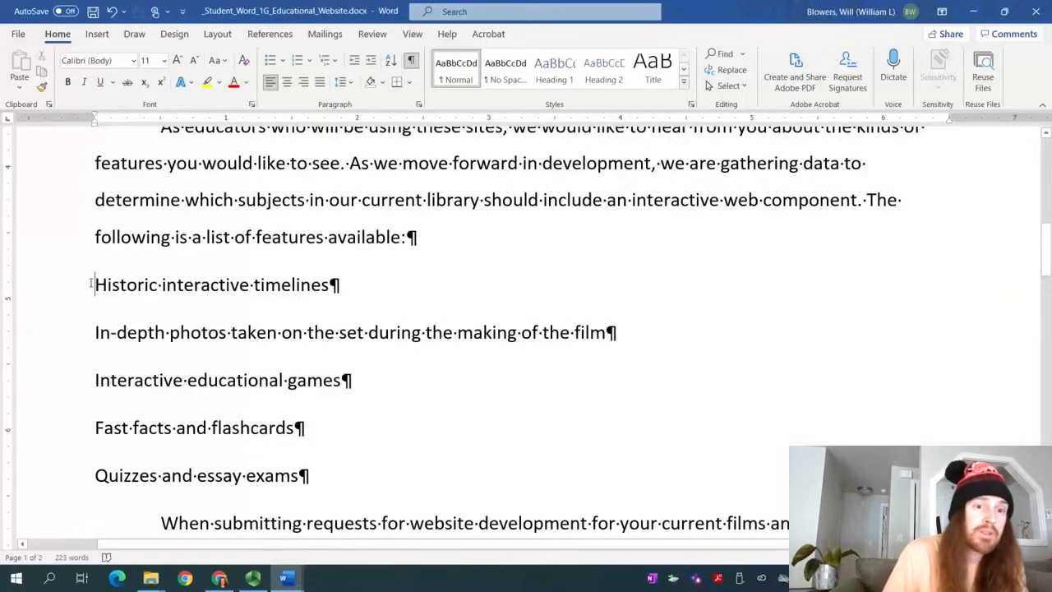
left_click_drag(90, 283, 414, 473)
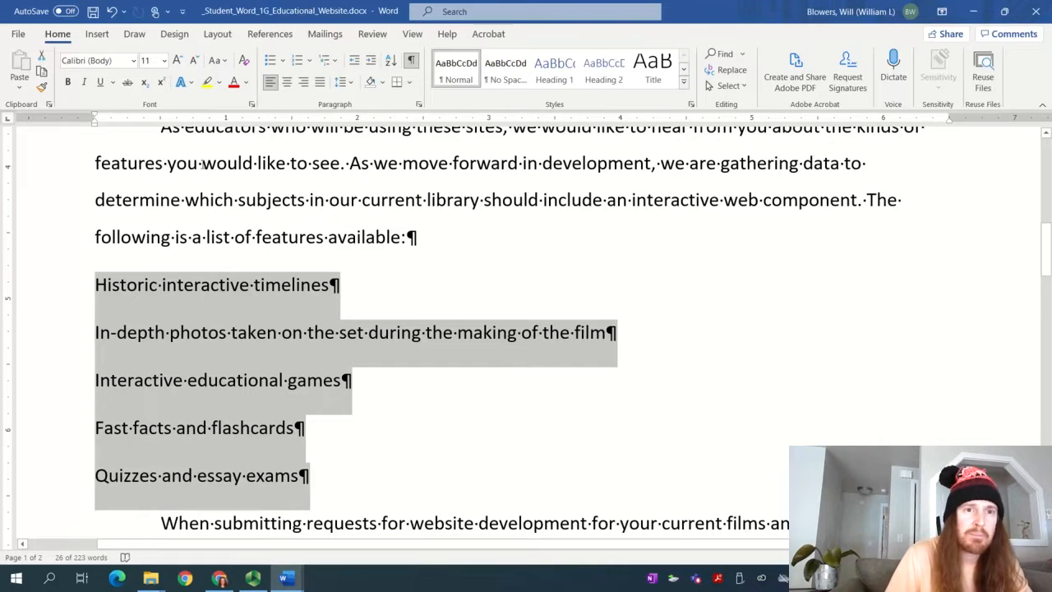
left_click(270, 62)
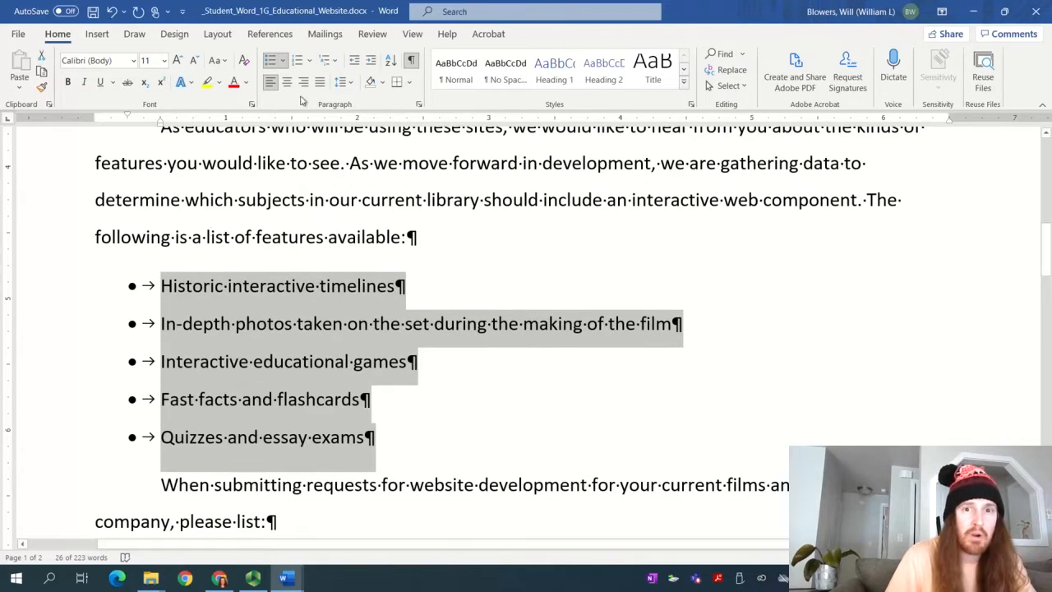
left_click(412, 61)
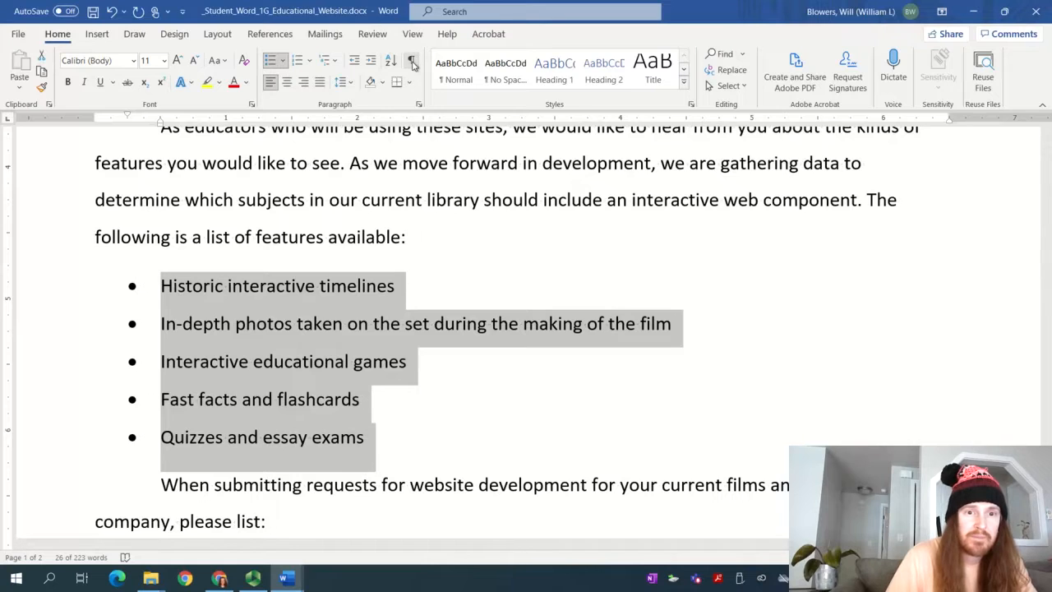
left_click(411, 61)
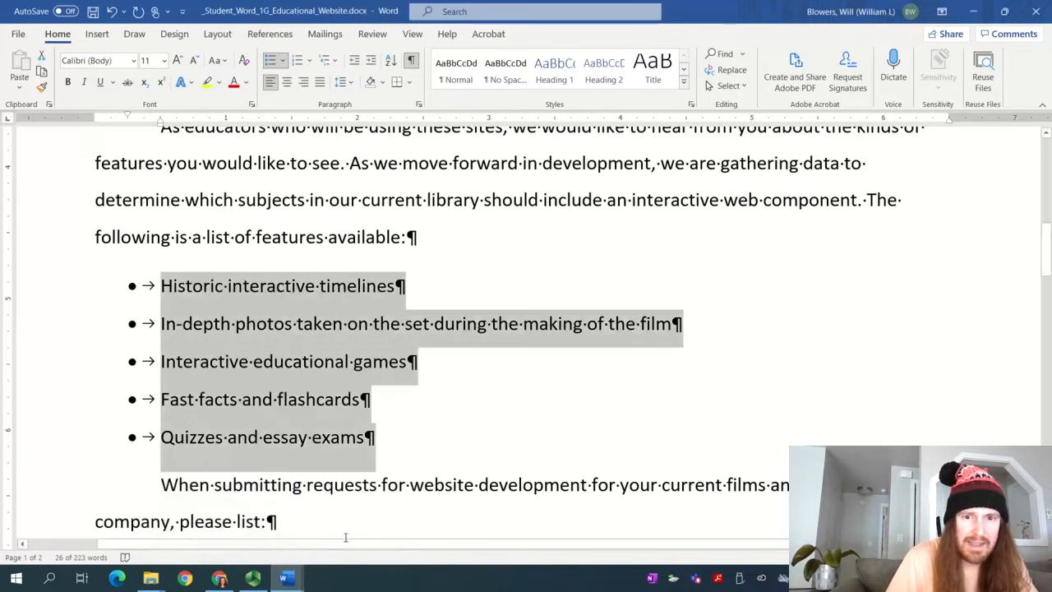
Change the five features' bullets to check marks, then go back to the instructions
mouse_move(287, 580)
left_click(210, 518)
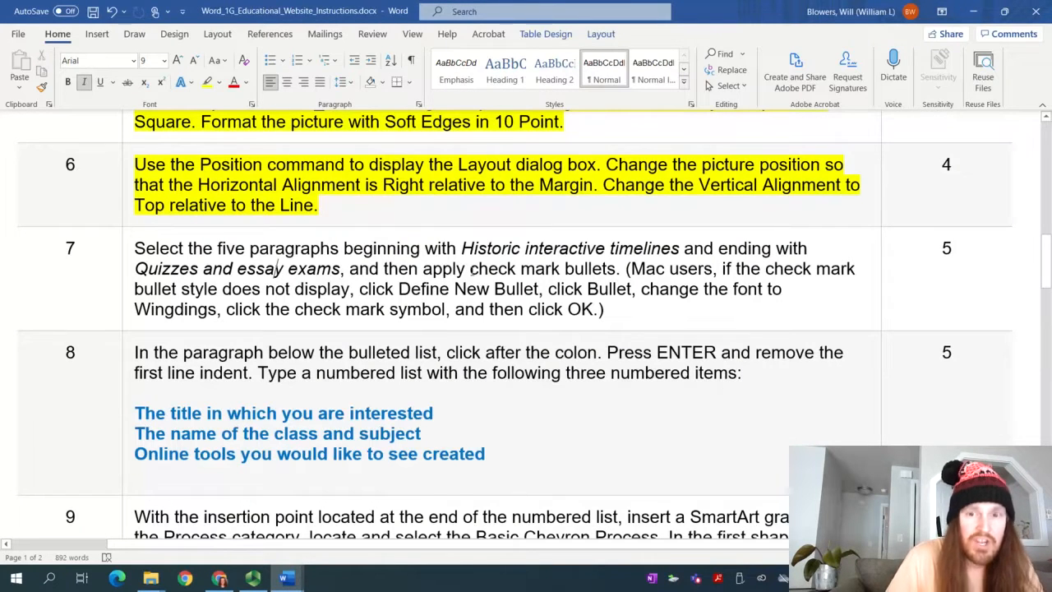
mouse_move(287, 580)
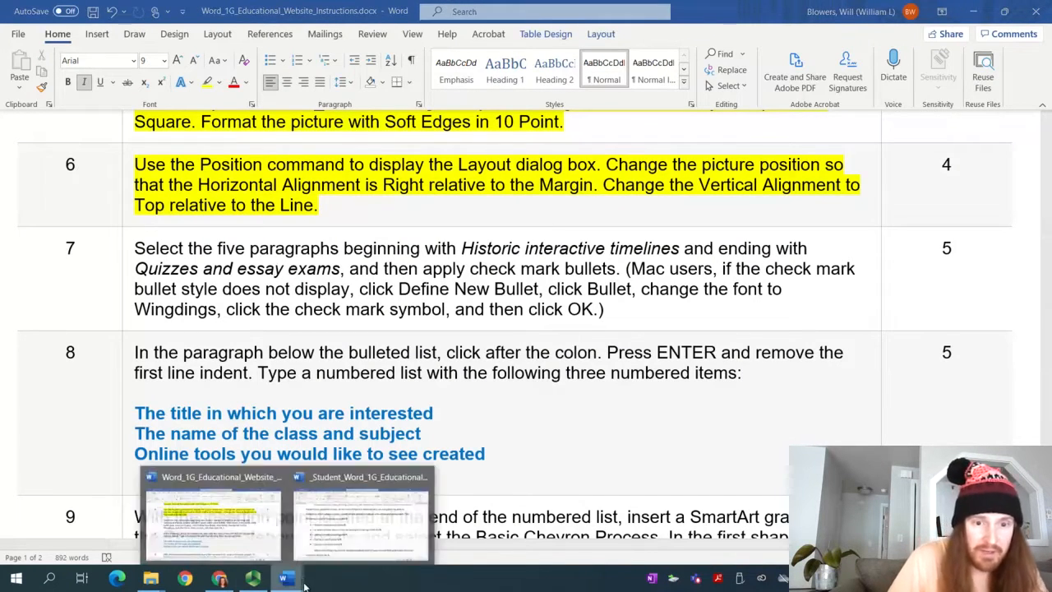
left_click(329, 545)
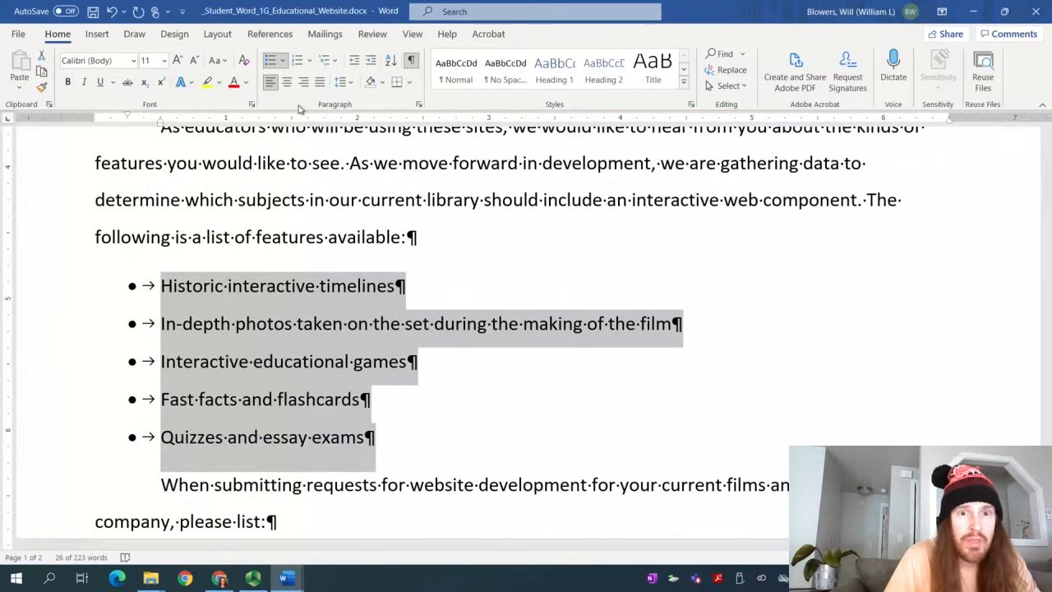
left_click(286, 62)
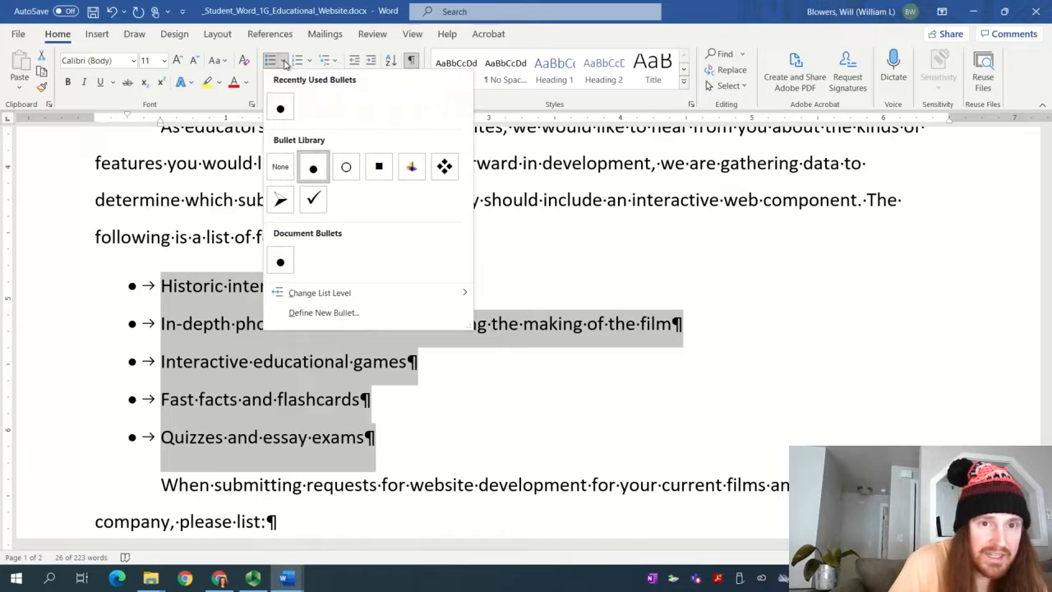
left_click(285, 63)
left_click(285, 63)
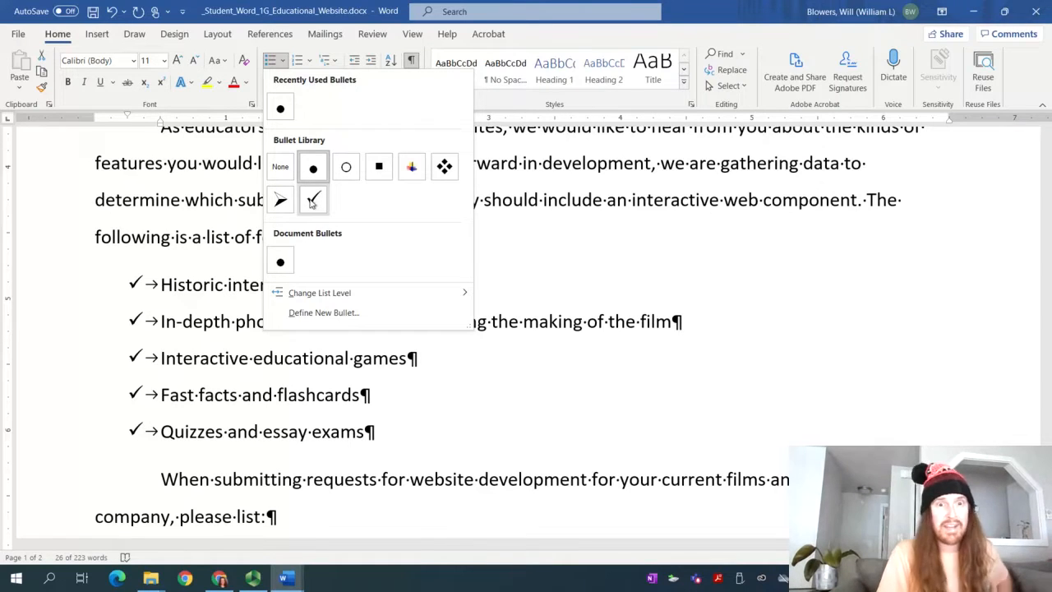
left_click(311, 201)
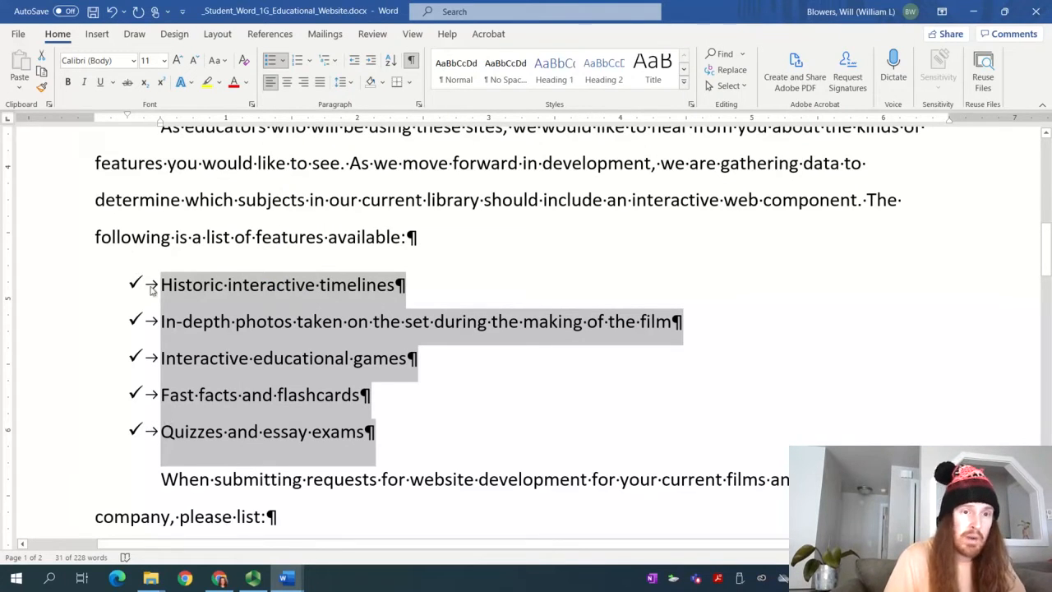
mouse_move(283, 578)
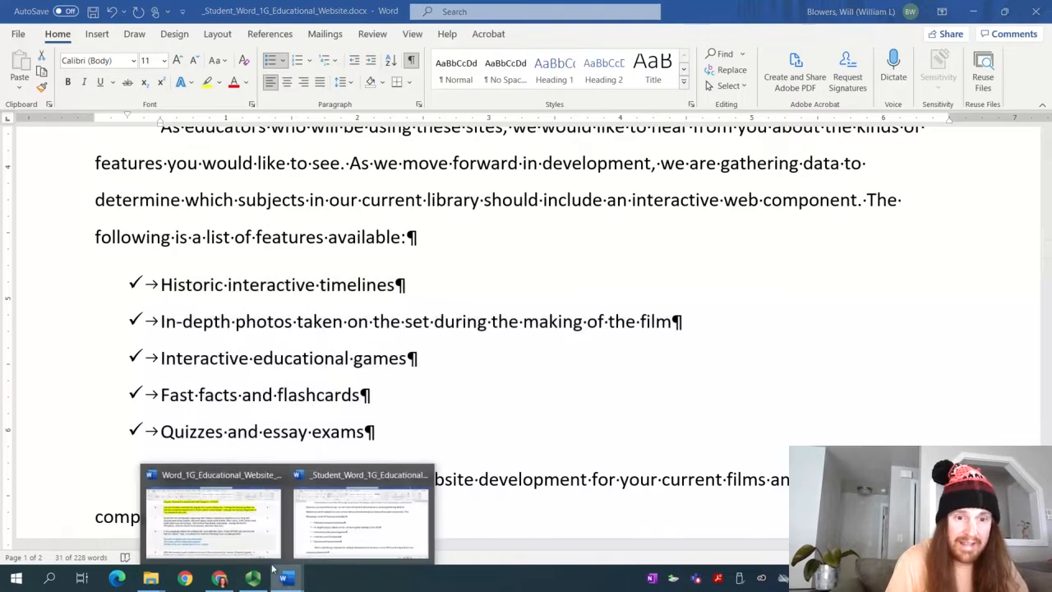
left_click(253, 549)
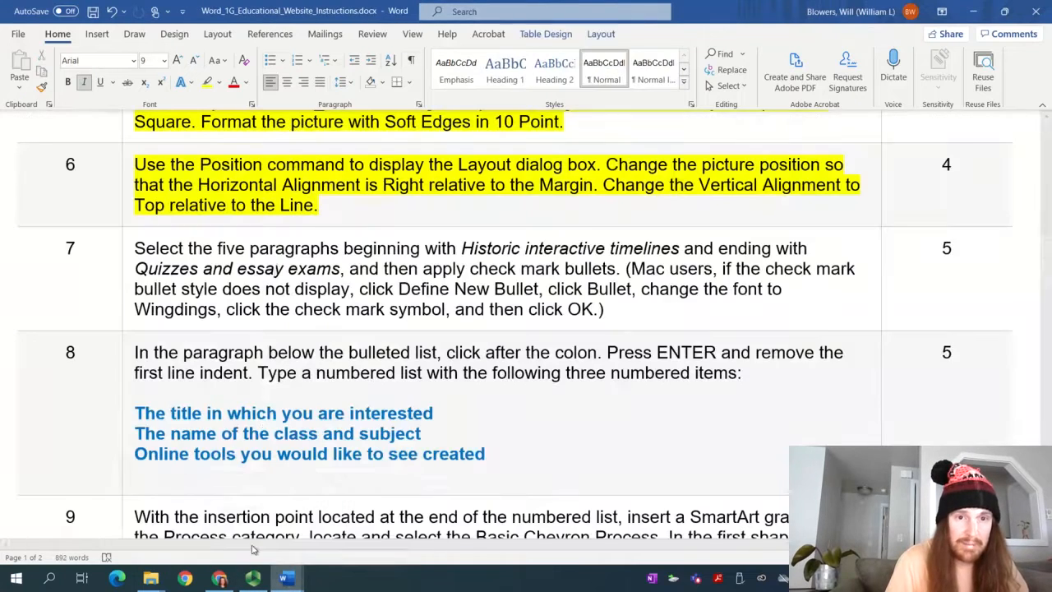
Highlight the step 7 instruction in yellow, then switch to the Educational Website document
left_click(498, 269)
left_click_drag(620, 314, 140, 263)
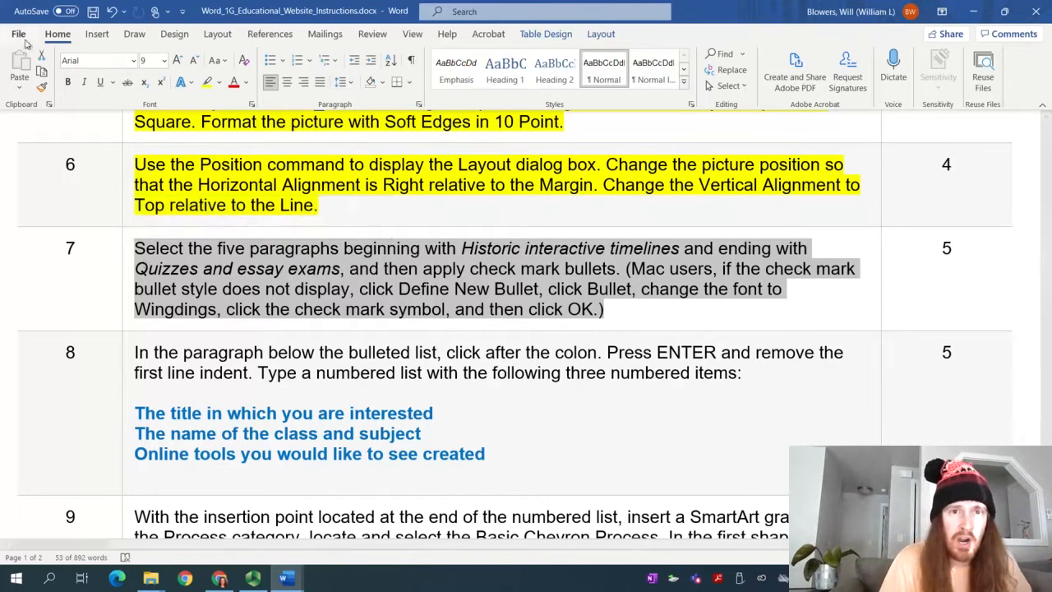
left_click(207, 83)
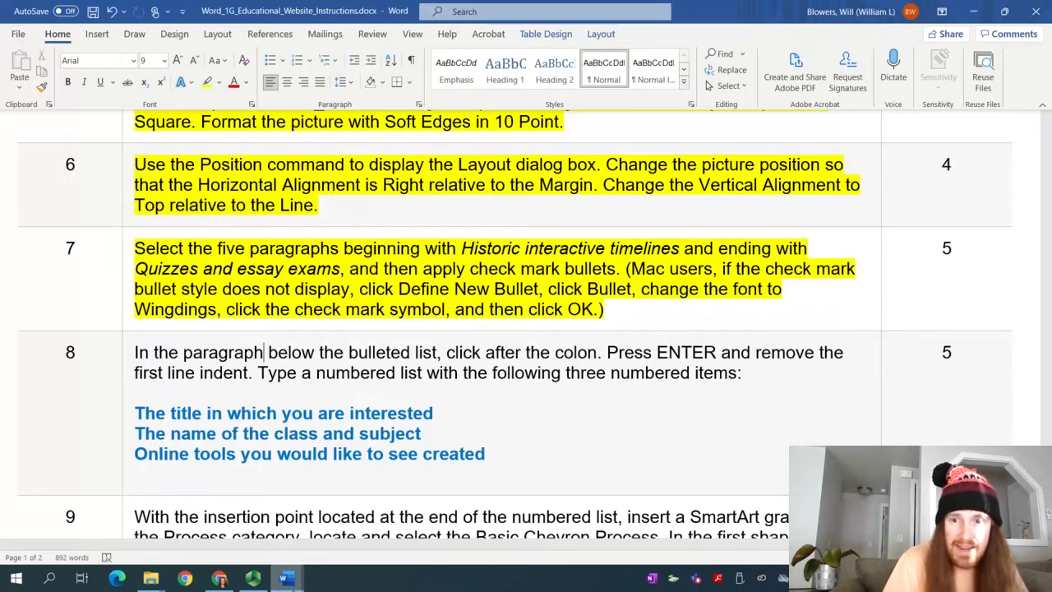
mouse_move(284, 578)
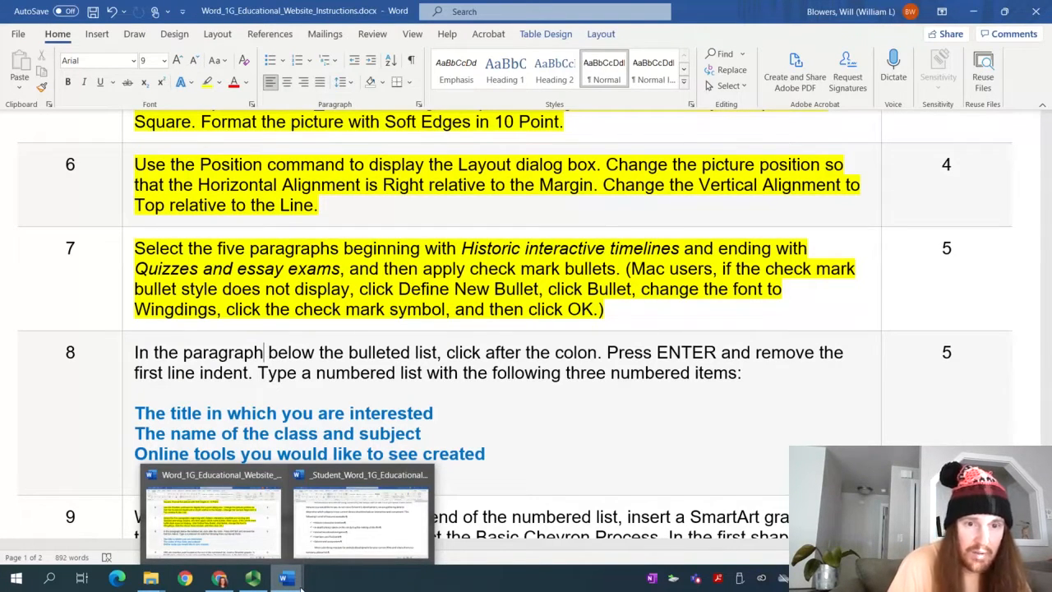
left_click(356, 527)
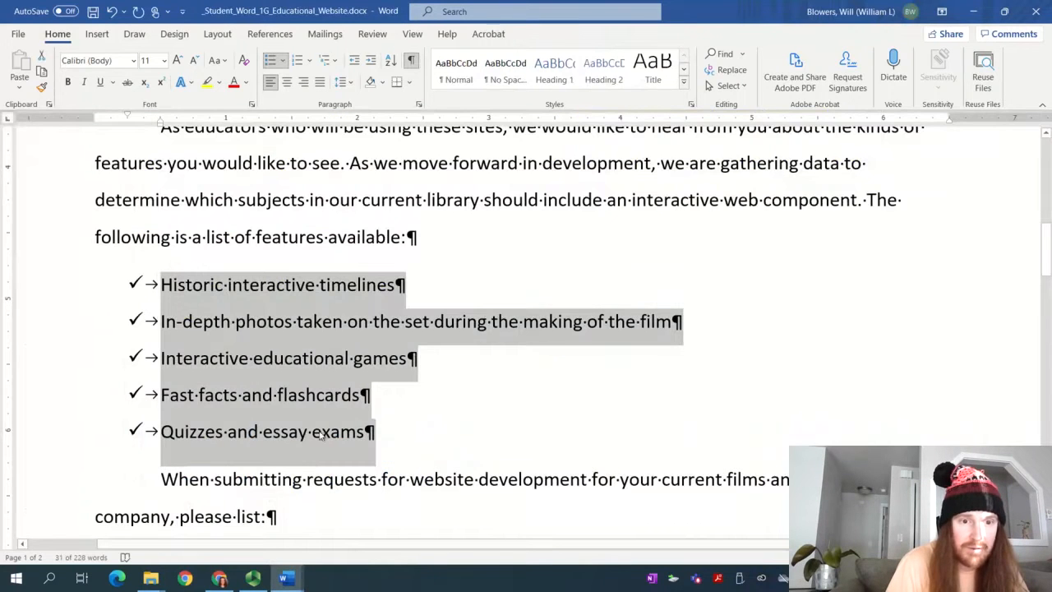
Below 'please list:', type the first item '1. The title in which you are interested'
scroll(320, 436, "down", 3)
left_click(303, 387)
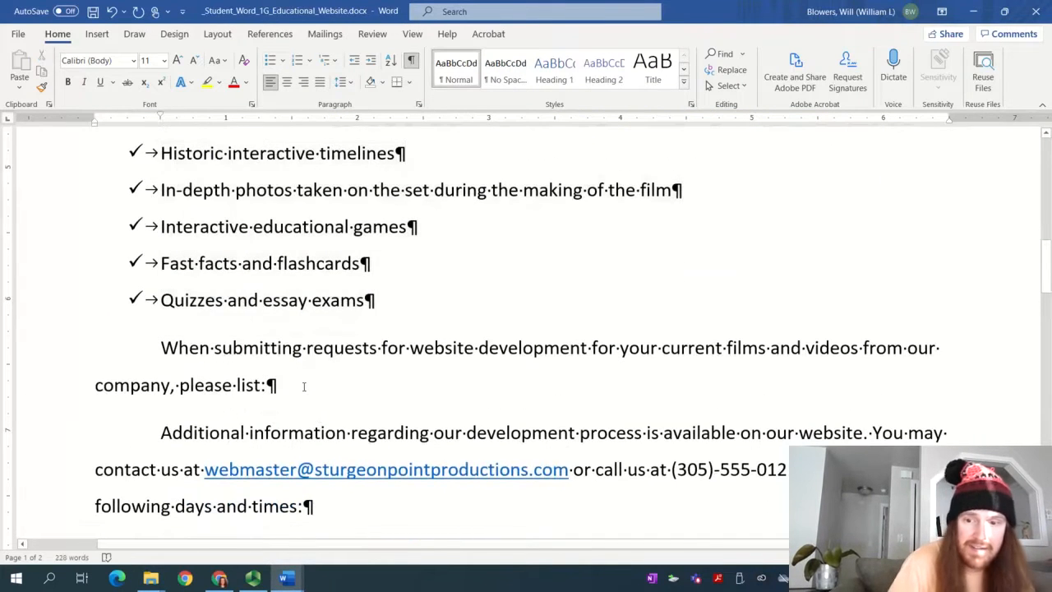
key("Return")
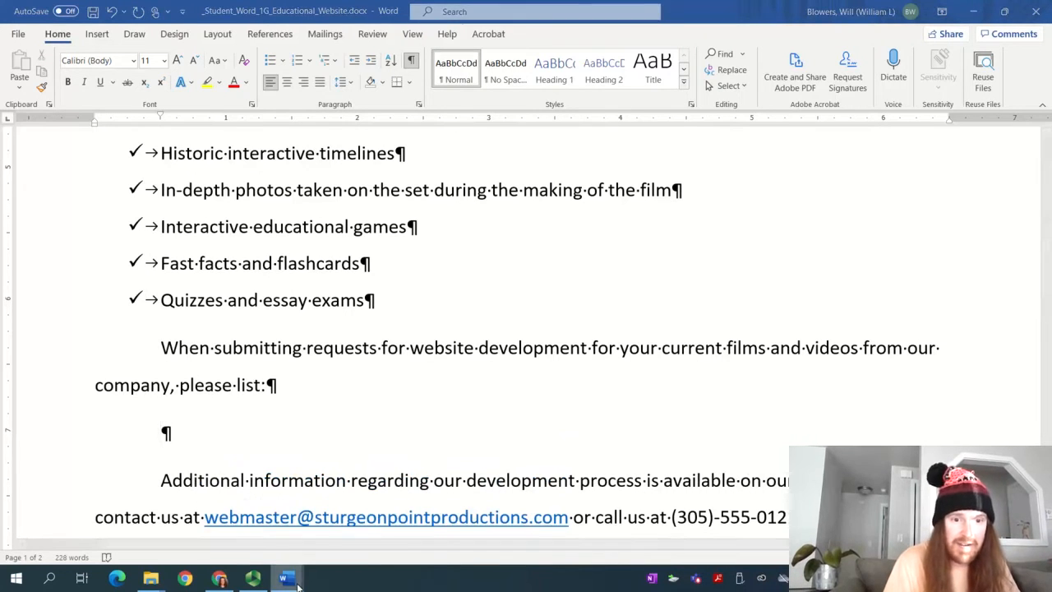
mouse_move(284, 578)
left_click(257, 549)
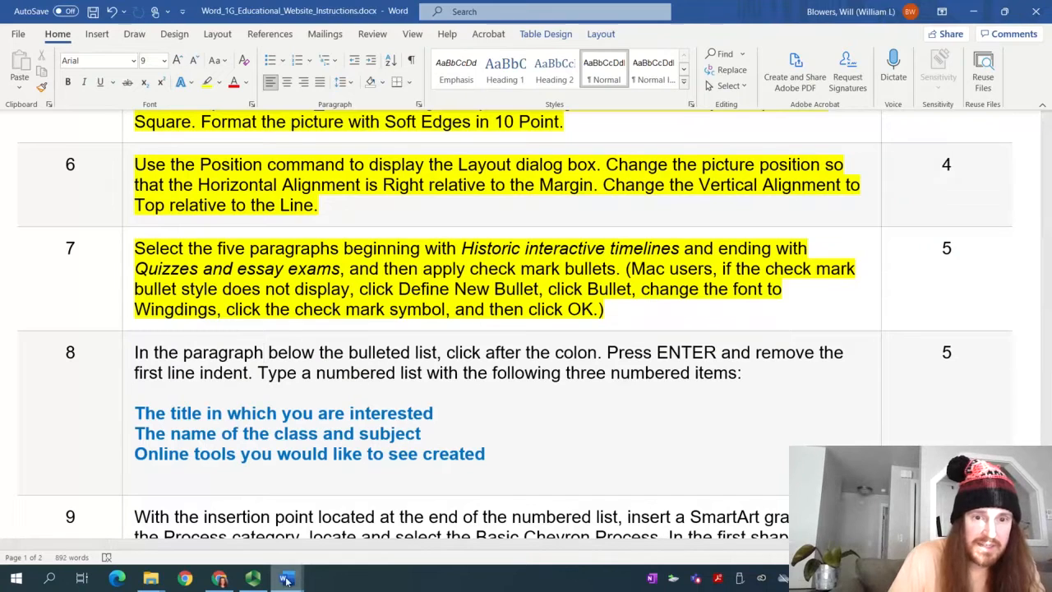
mouse_move(284, 578)
left_click(311, 552)
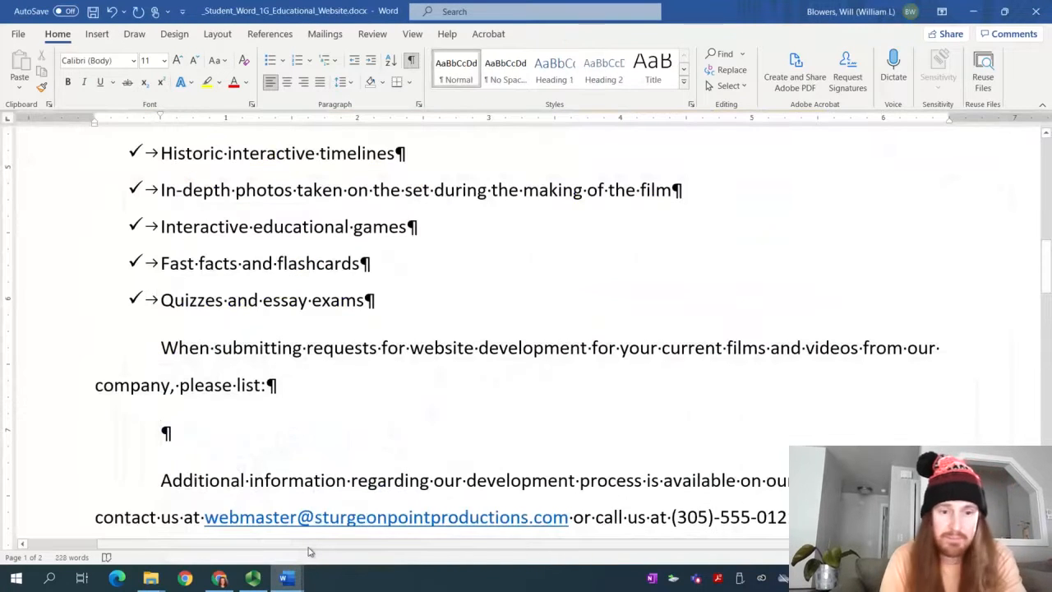
type("1.")
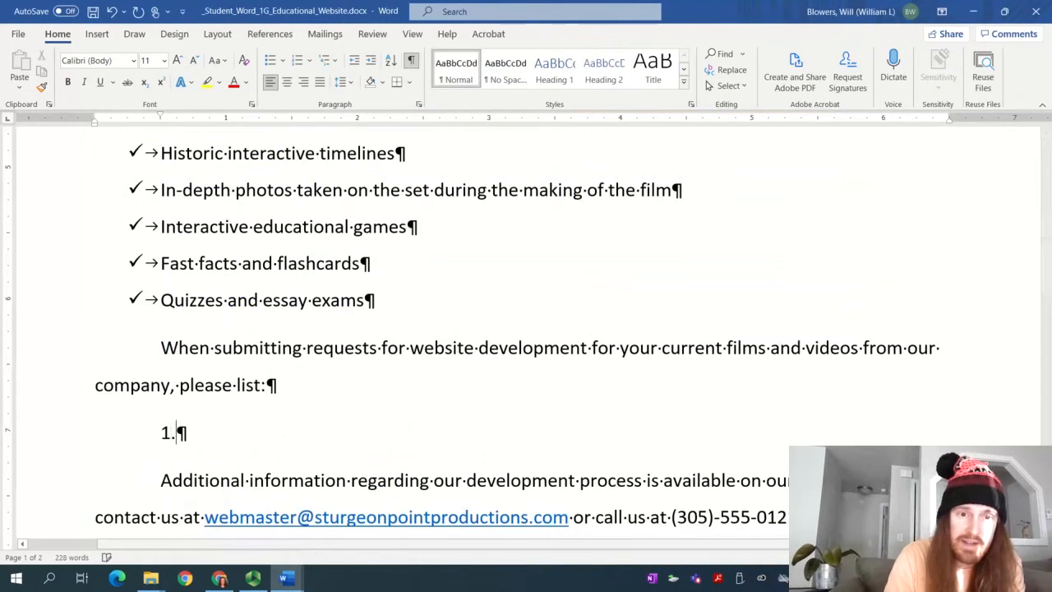
type(" The title i")
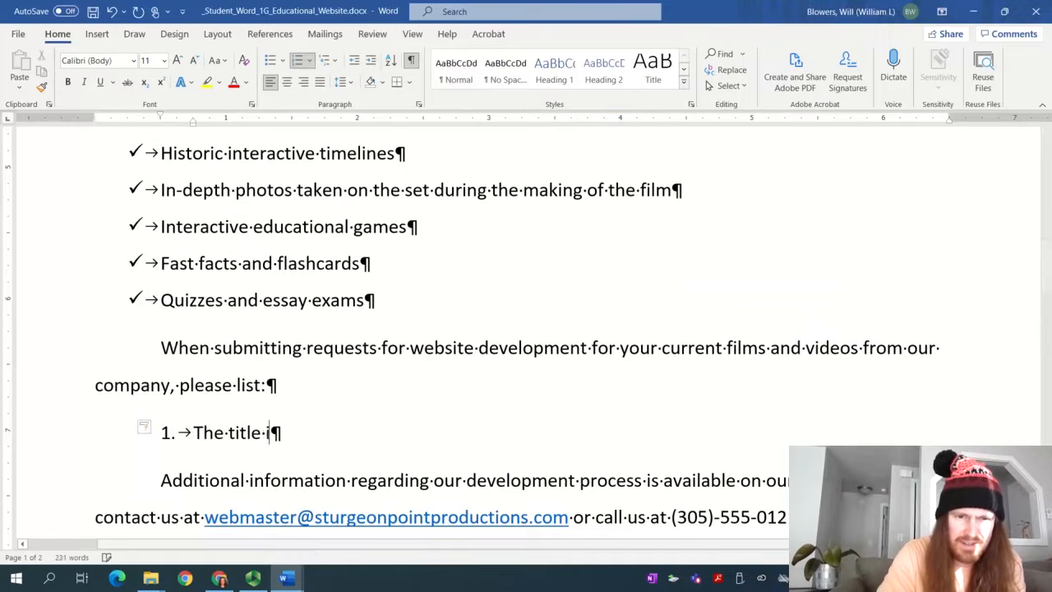
type("n which you are interest")
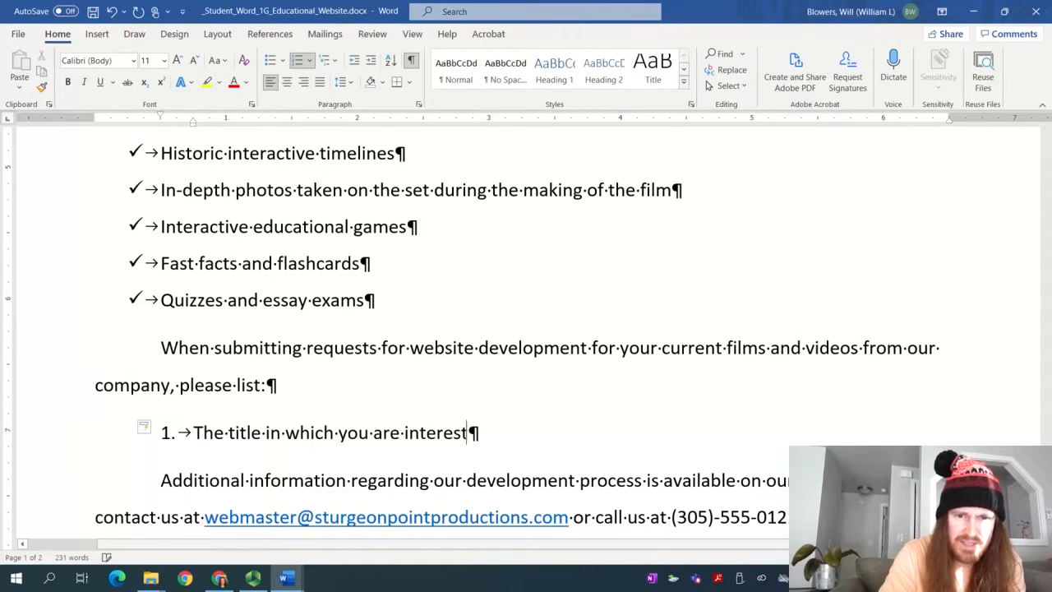
type("ed")
key("Return")
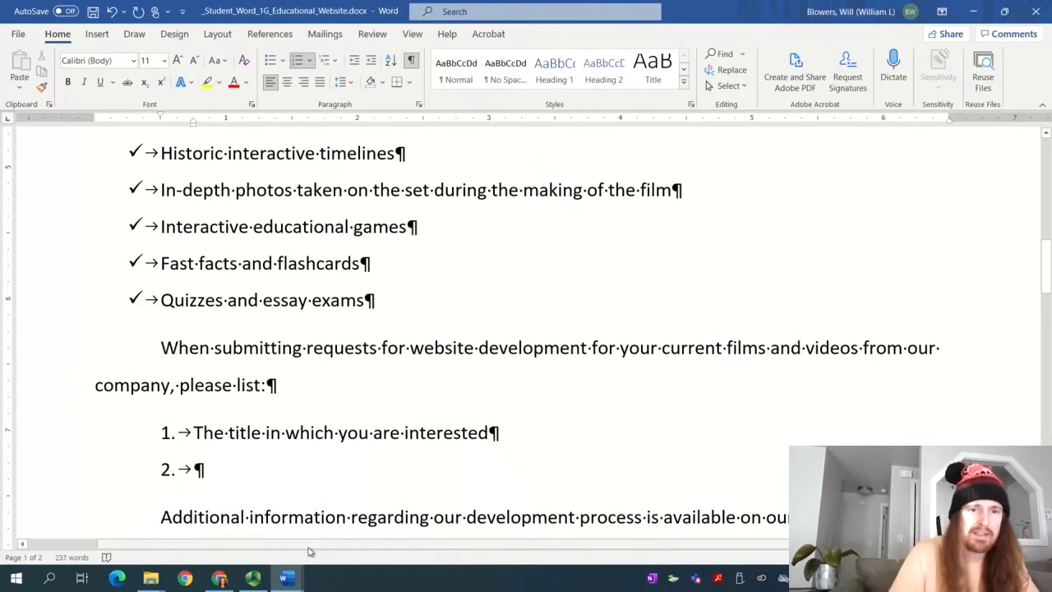
Add numbered items 'The name of the class and subject' and 'Online tools you would like to see created'
mouse_move(290, 580)
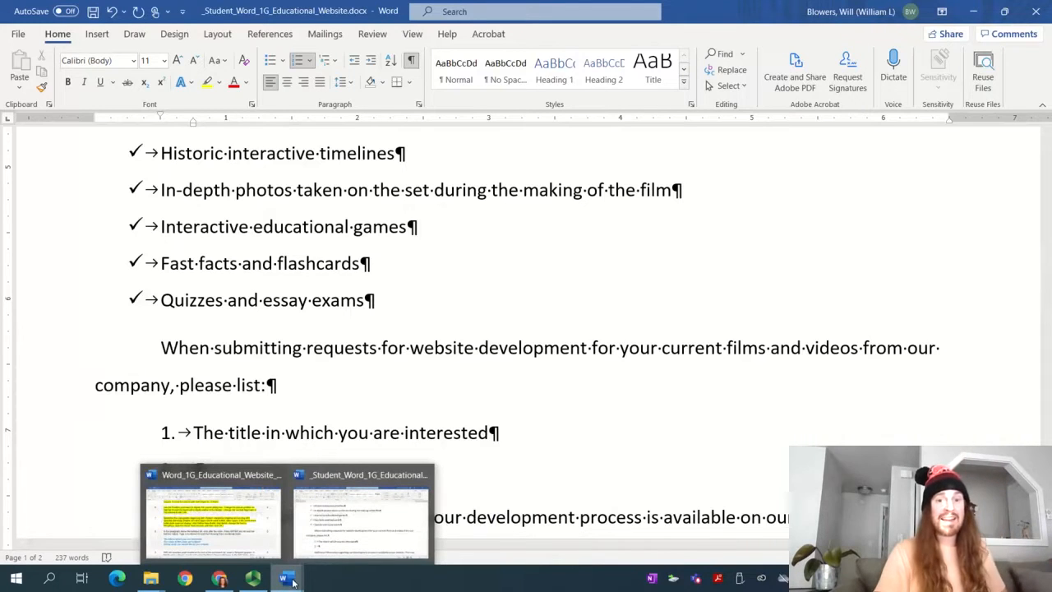
left_click(247, 538)
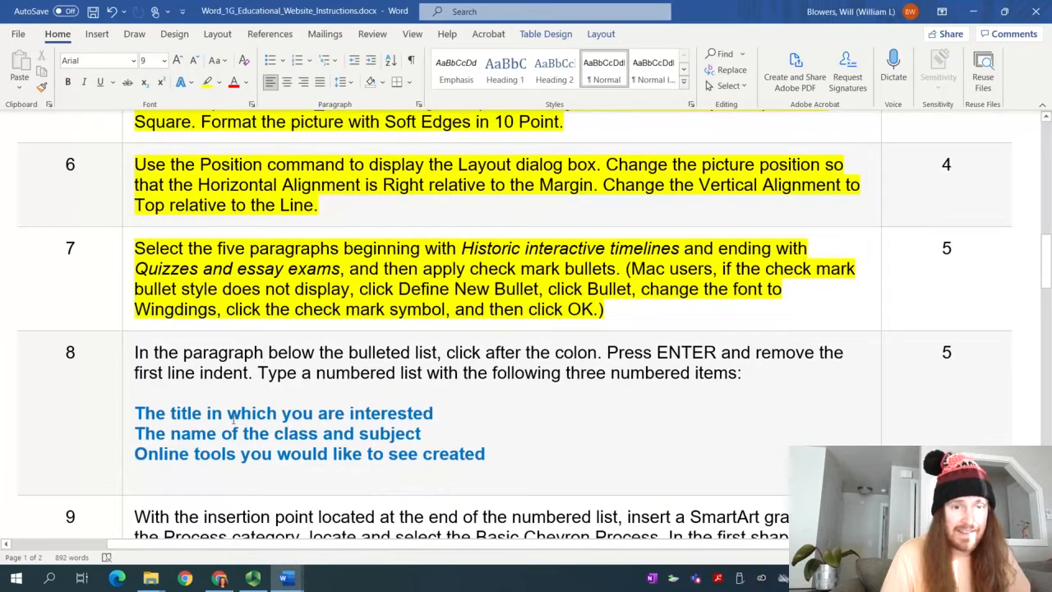
mouse_move(284, 578)
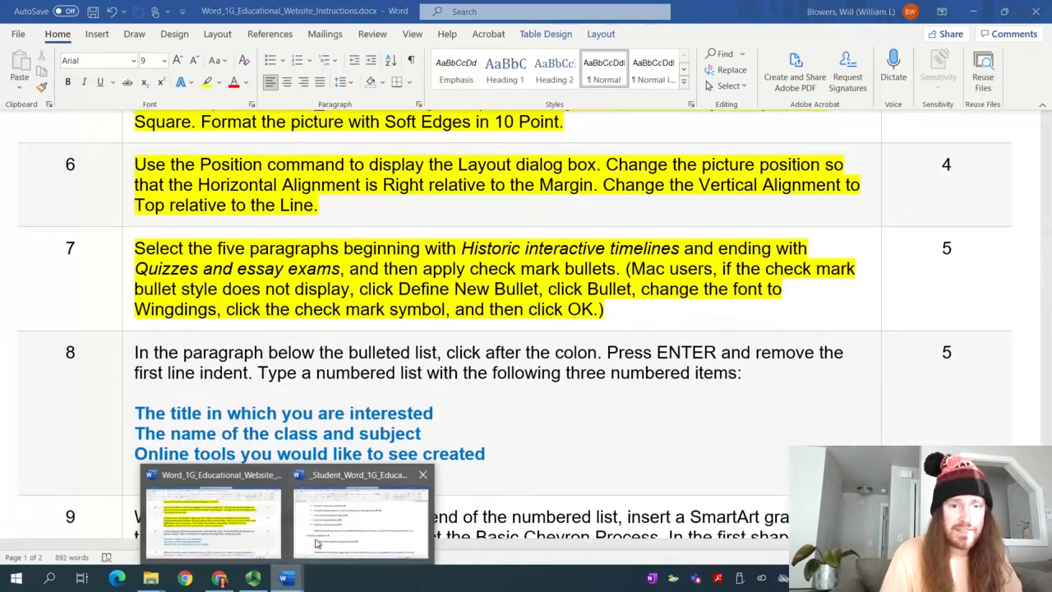
left_click(315, 520)
type("The name ")
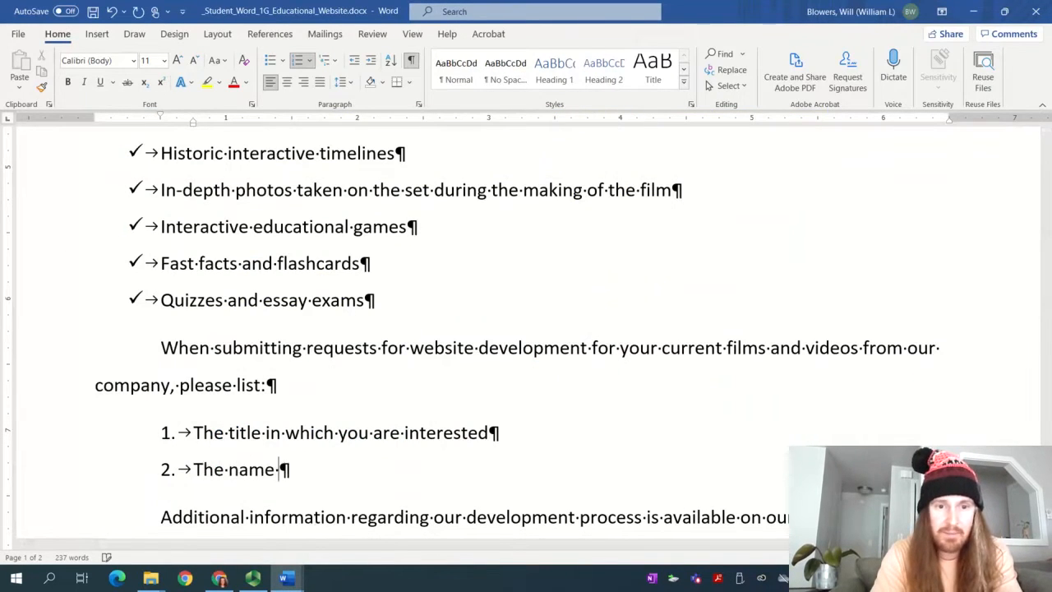
type("of the class and subject")
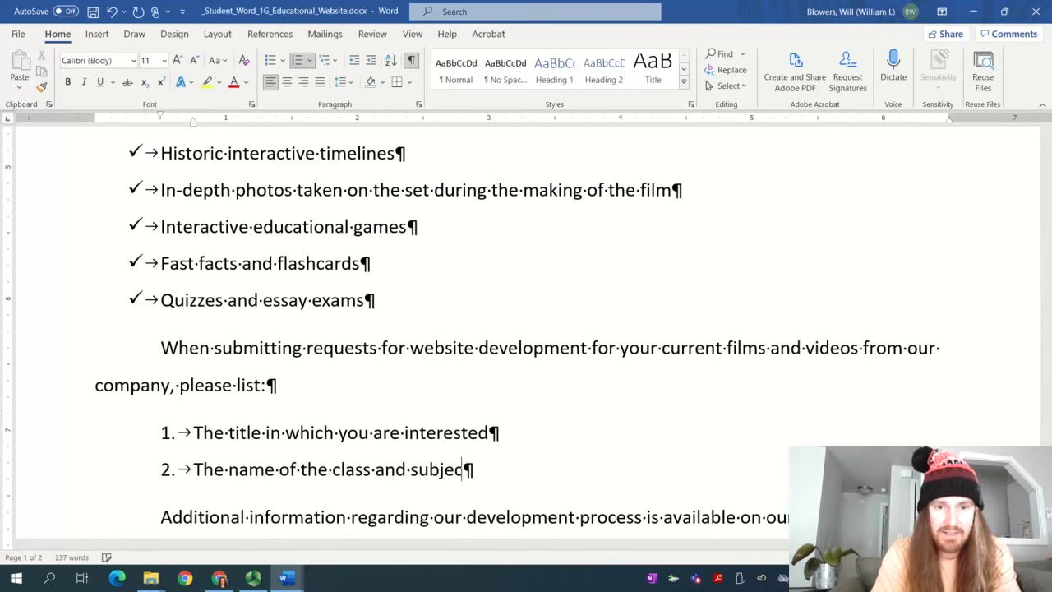
key("Return")
mouse_move(283, 578)
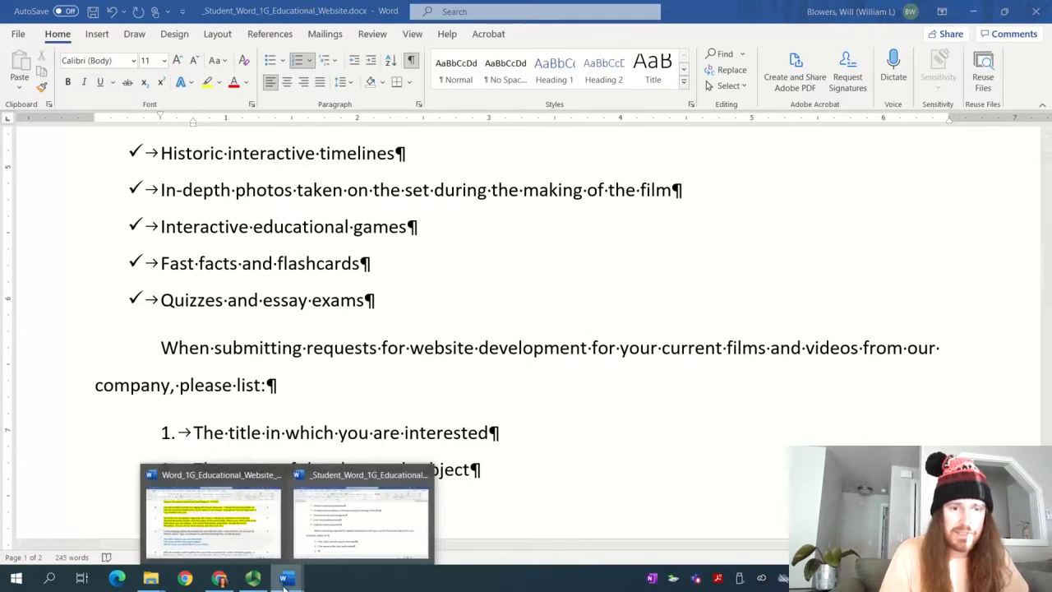
left_click(240, 530)
scroll(262, 401, "down", 2)
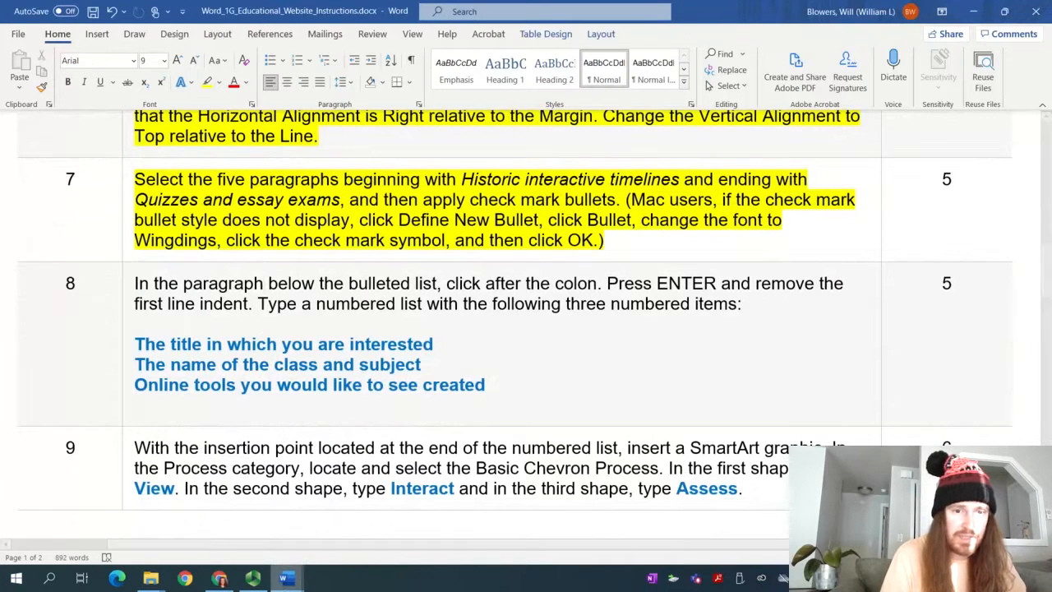
mouse_move(284, 578)
left_click(333, 514)
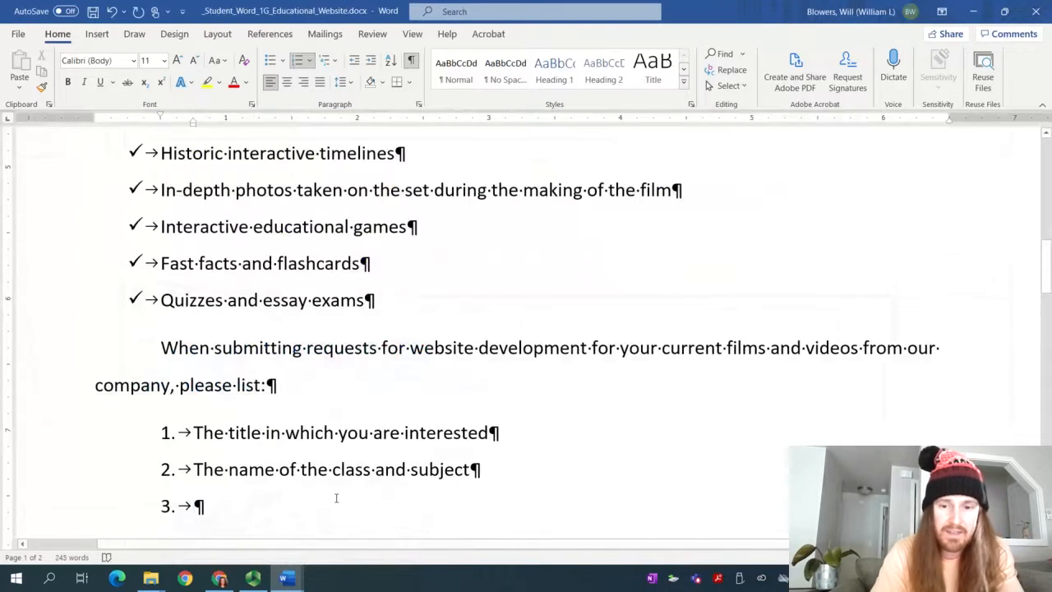
type("Online tools you wou")
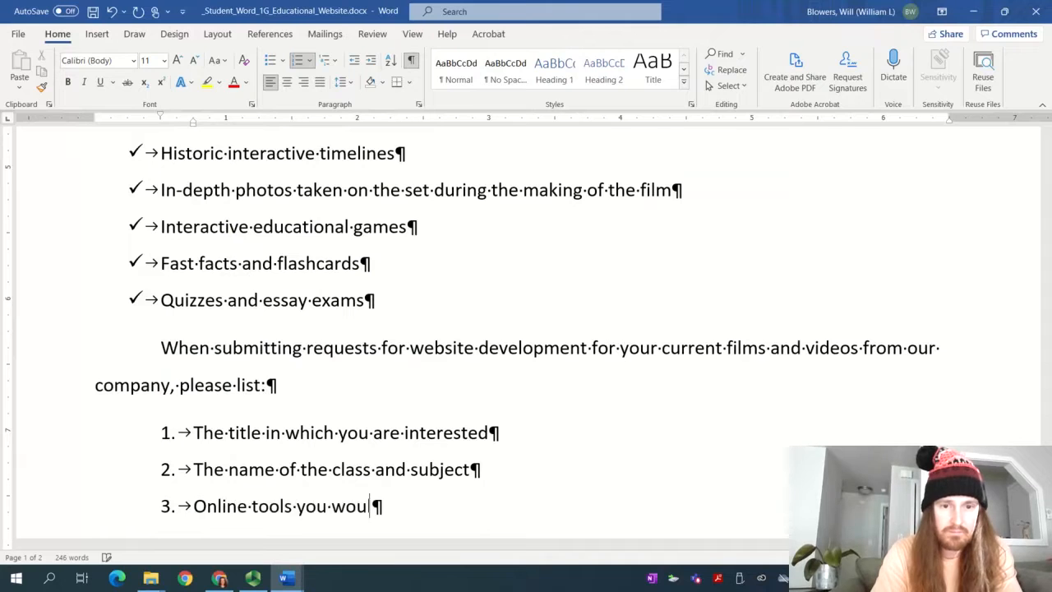
type("ld like to see create")
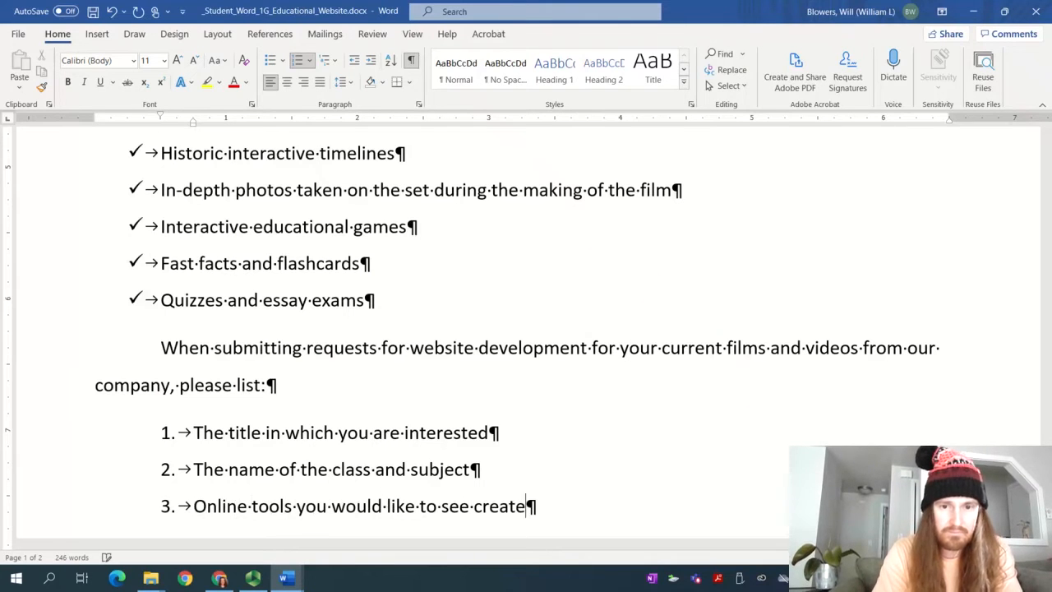
type("d")
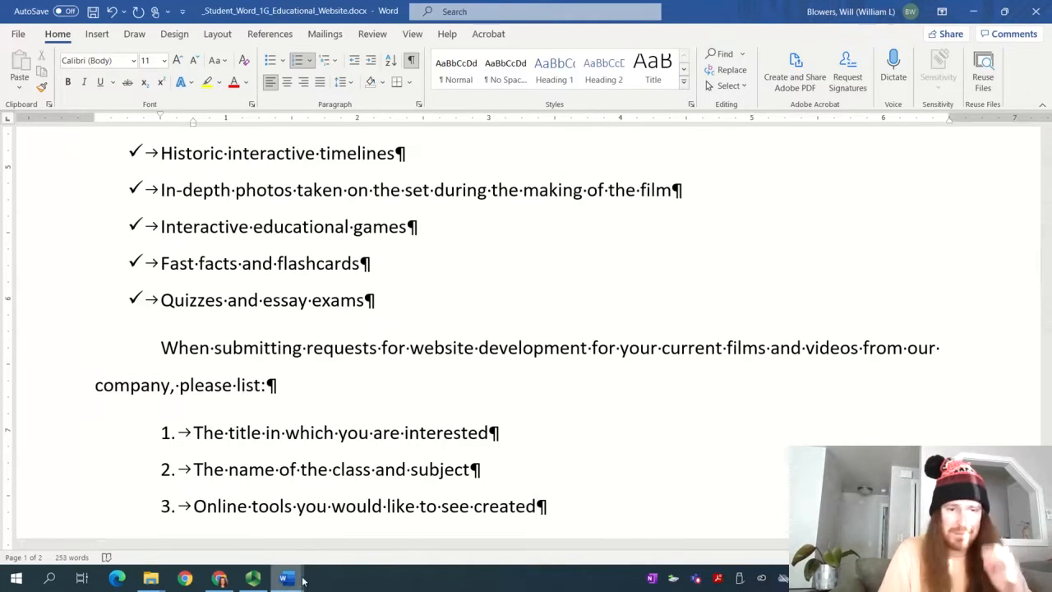
Select all of step 8's text in the instructions document
mouse_move(285, 579)
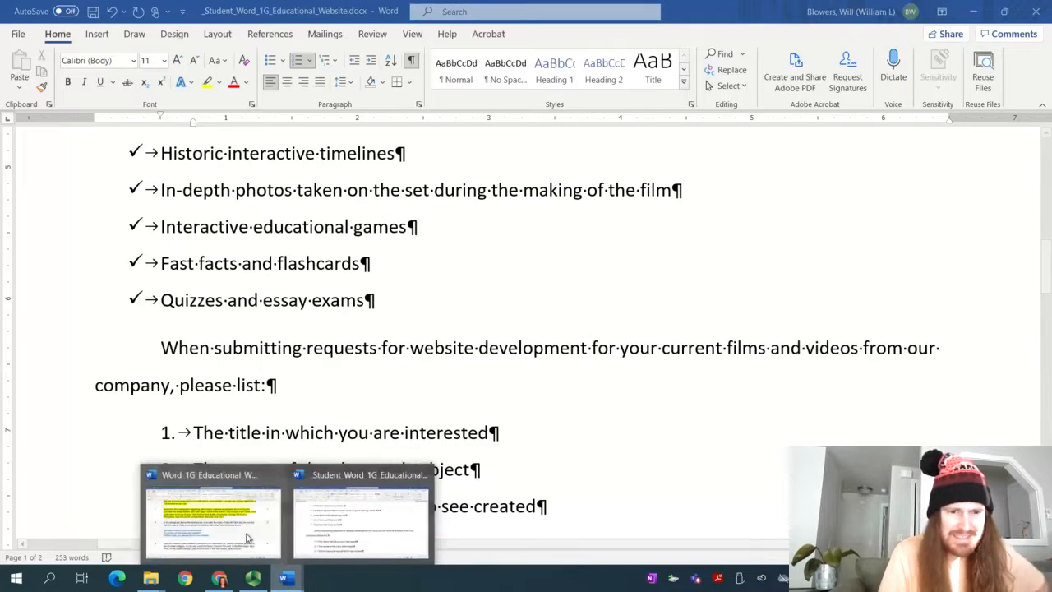
left_click(214, 518)
left_click(442, 351)
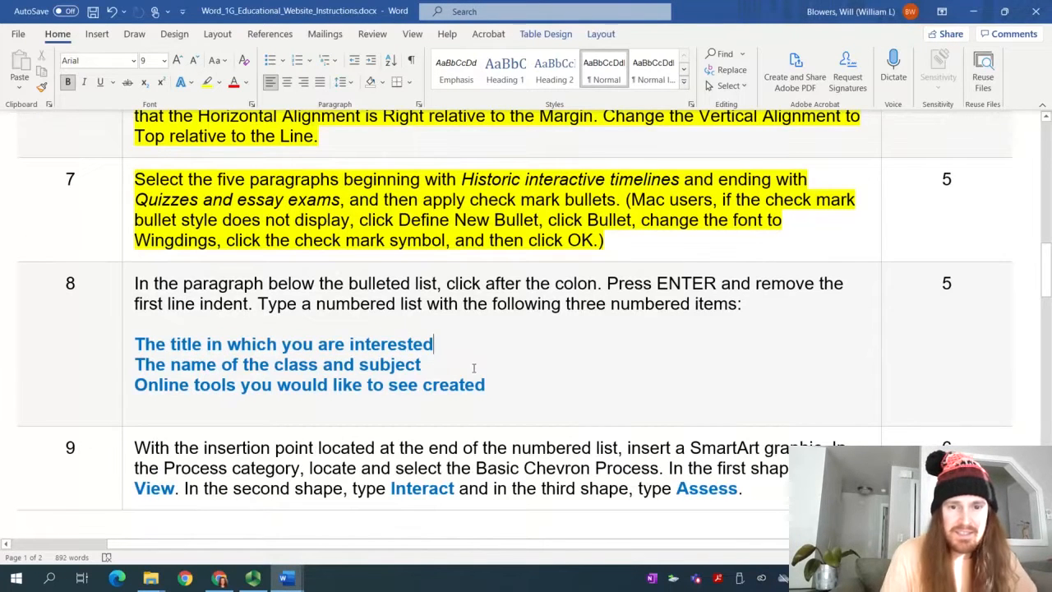
left_click_drag(485, 387, 134, 282)
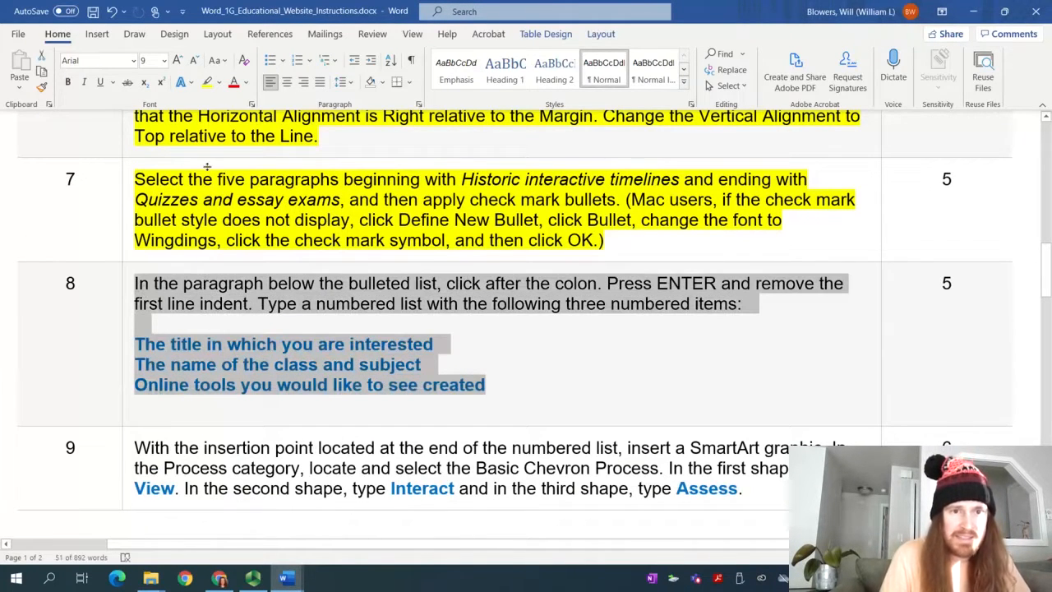
Highlight step 8's text in yellow, then scroll down to step 9
left_click(191, 83)
left_click(218, 83)
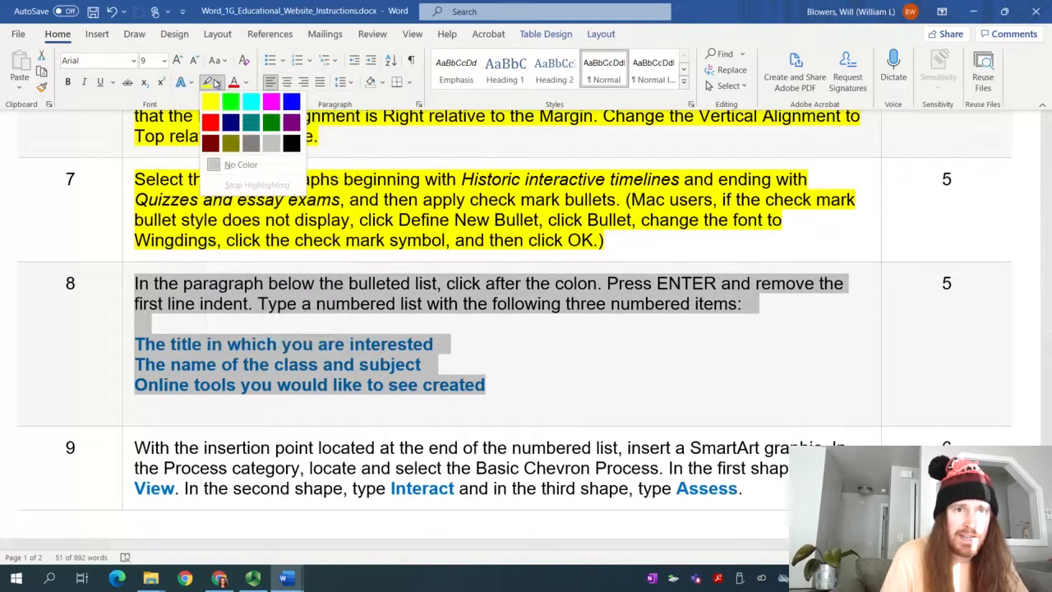
left_click(210, 97)
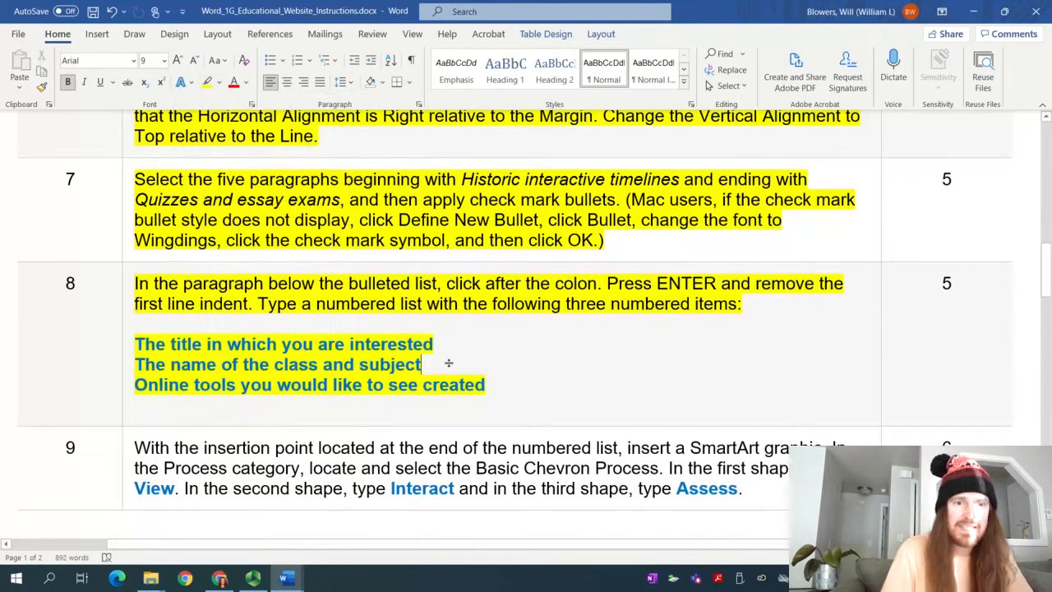
scroll(447, 361, "down", 5)
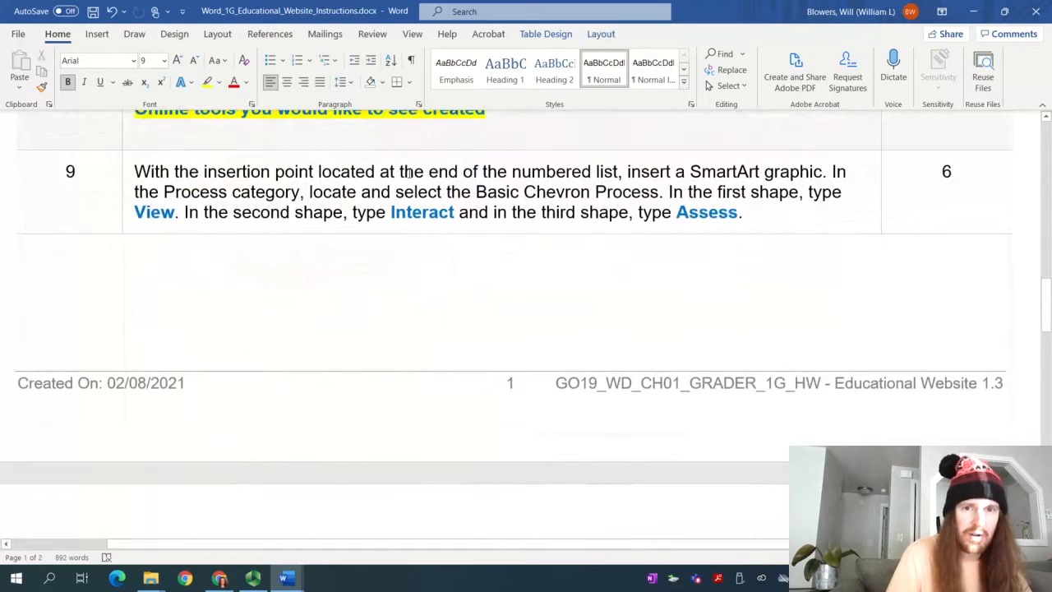
left_click(508, 172)
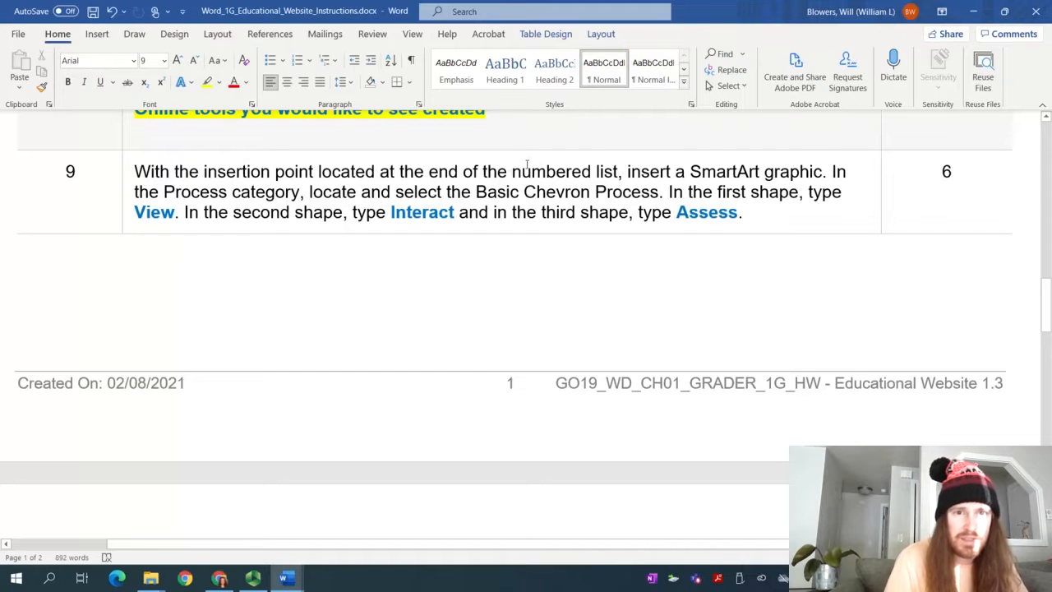
Return to the student document and show the Insert ribbon
mouse_move(287, 579)
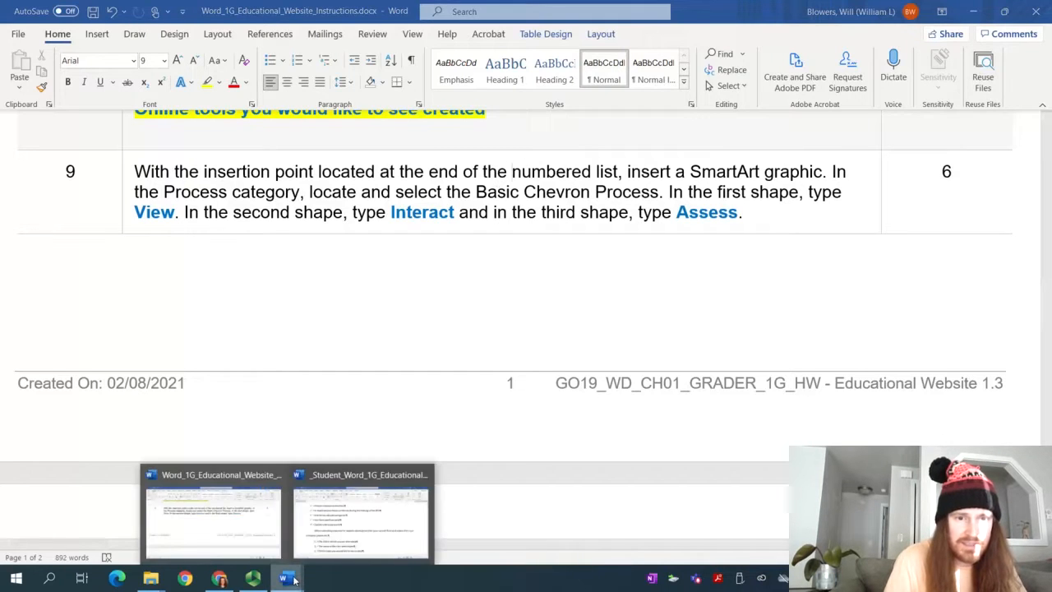
left_click(320, 549)
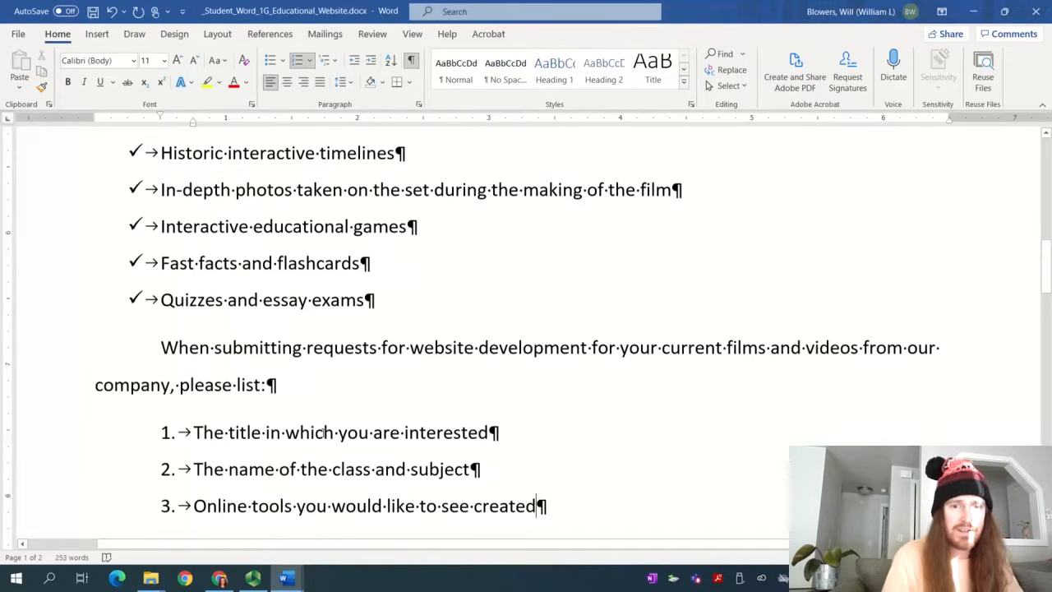
scroll(326, 424, "down", 3)
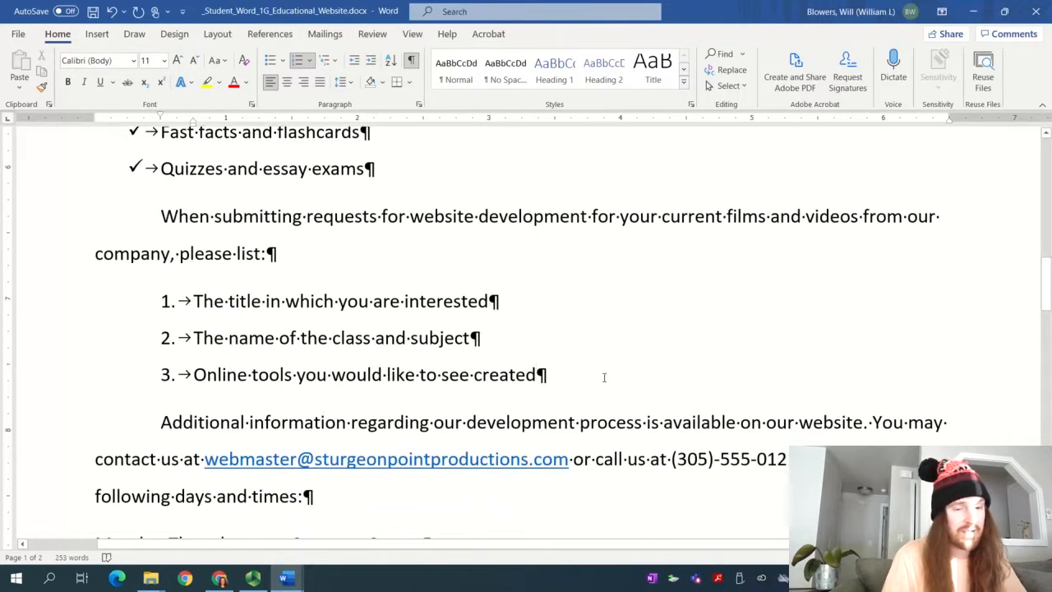
left_click(91, 37)
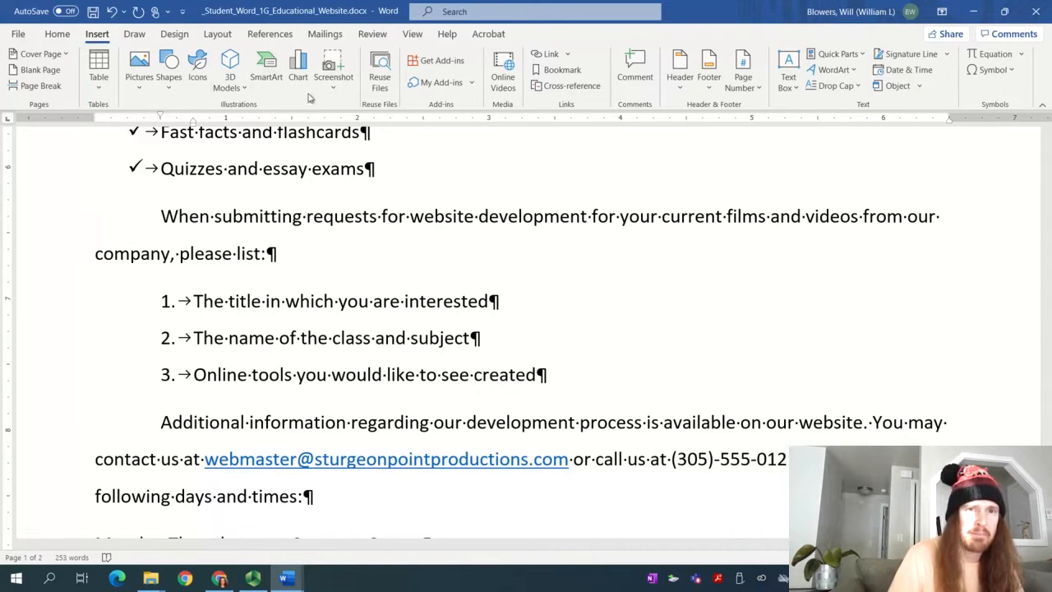
Pause and resume the Panopto recording, then bring Word back
left_click(253, 578)
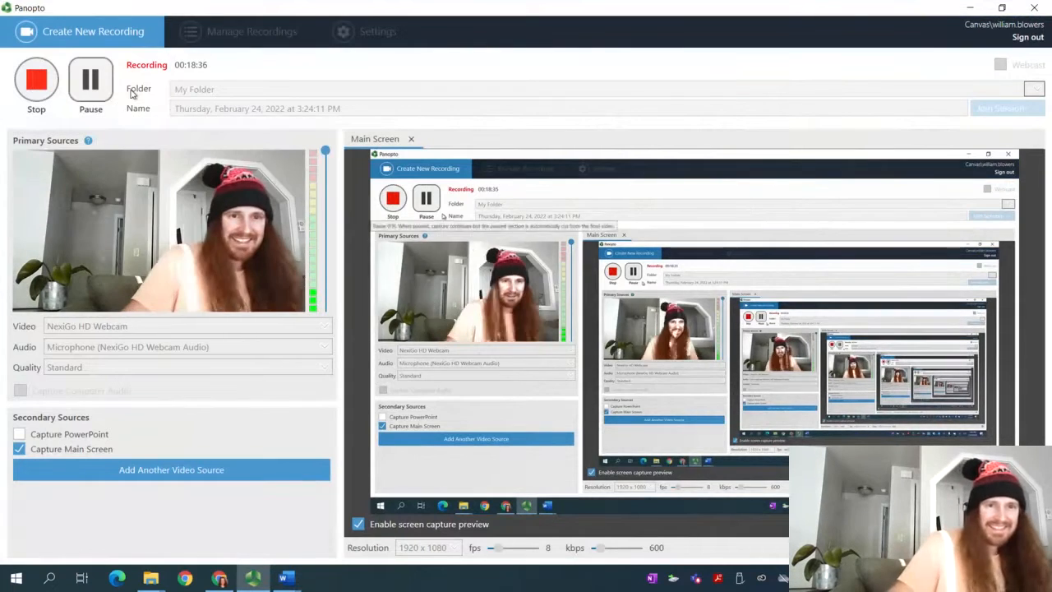
left_click(85, 92)
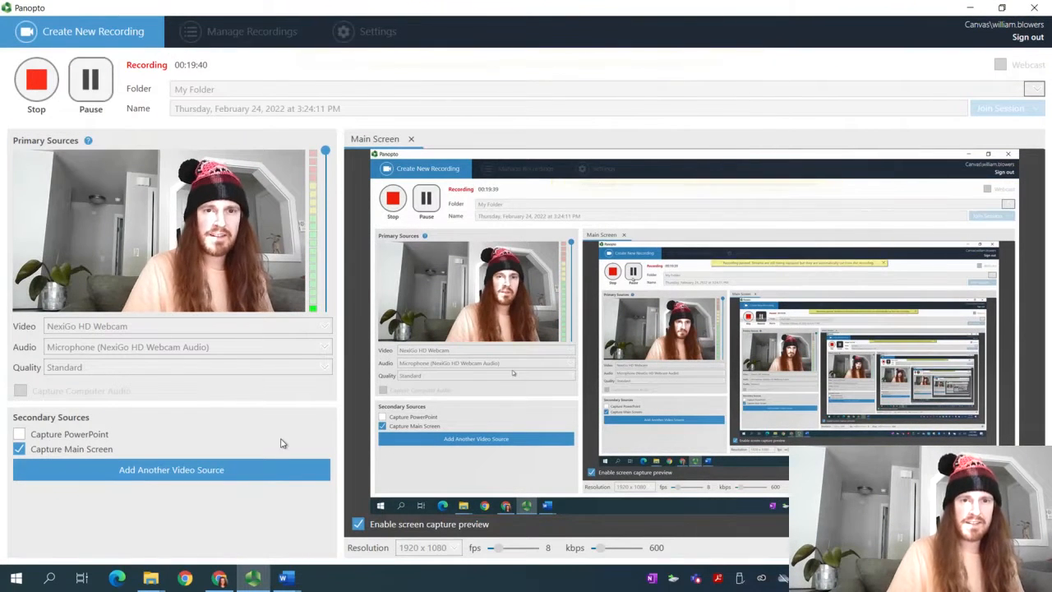
mouse_move(282, 582)
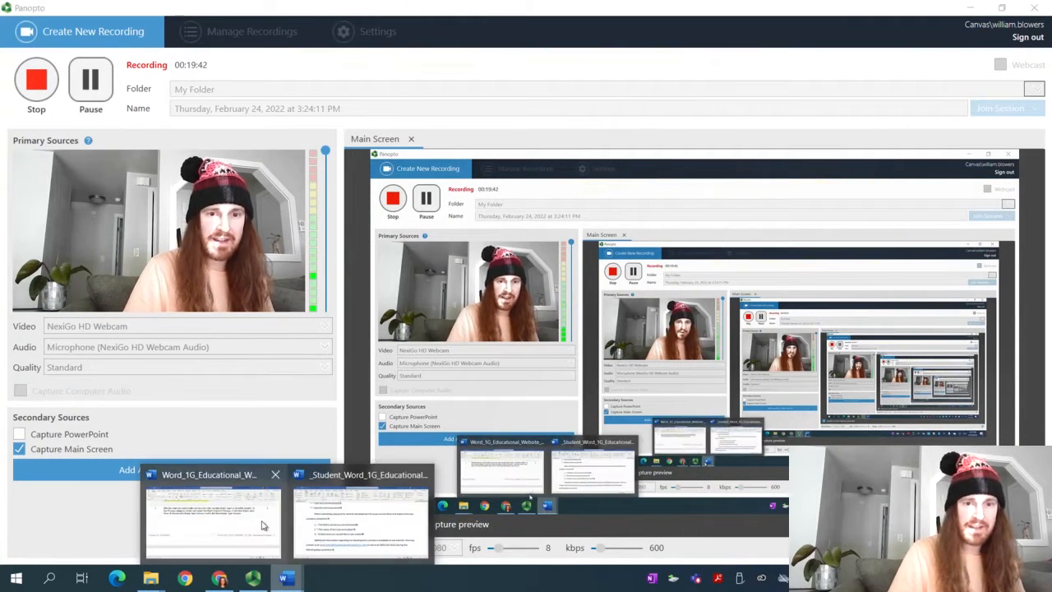
left_click(362, 526)
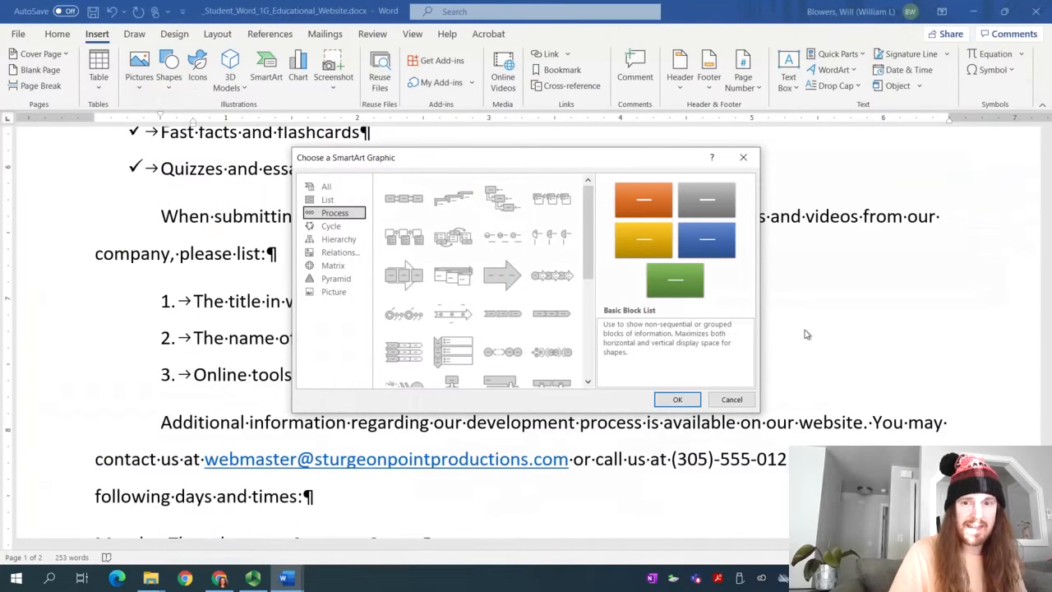
Insert a Basic Chevron Process SmartArt from the Process category below the numbered list
left_click(732, 399)
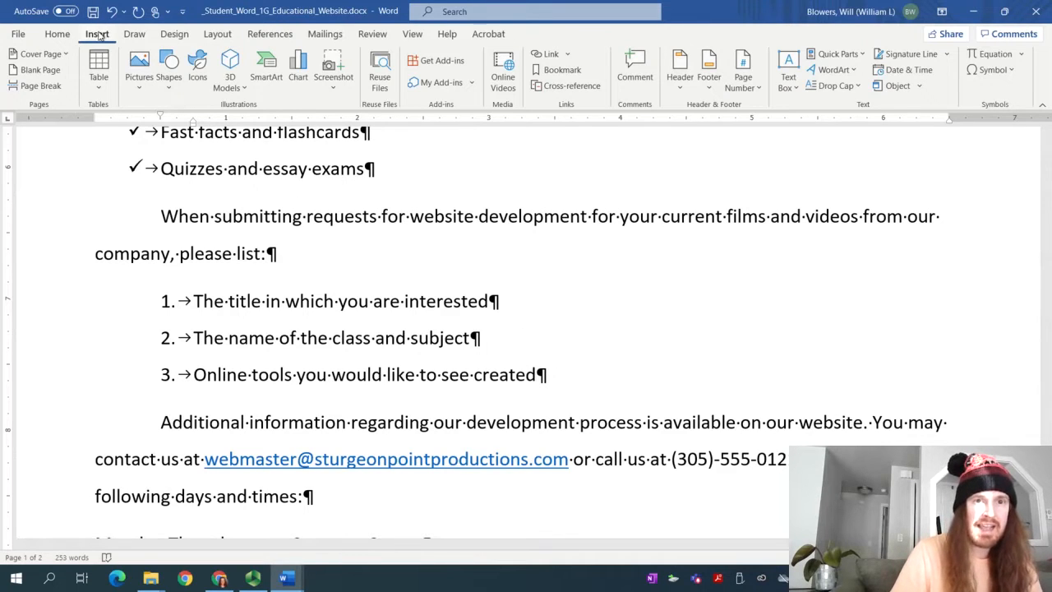
left_click(273, 88)
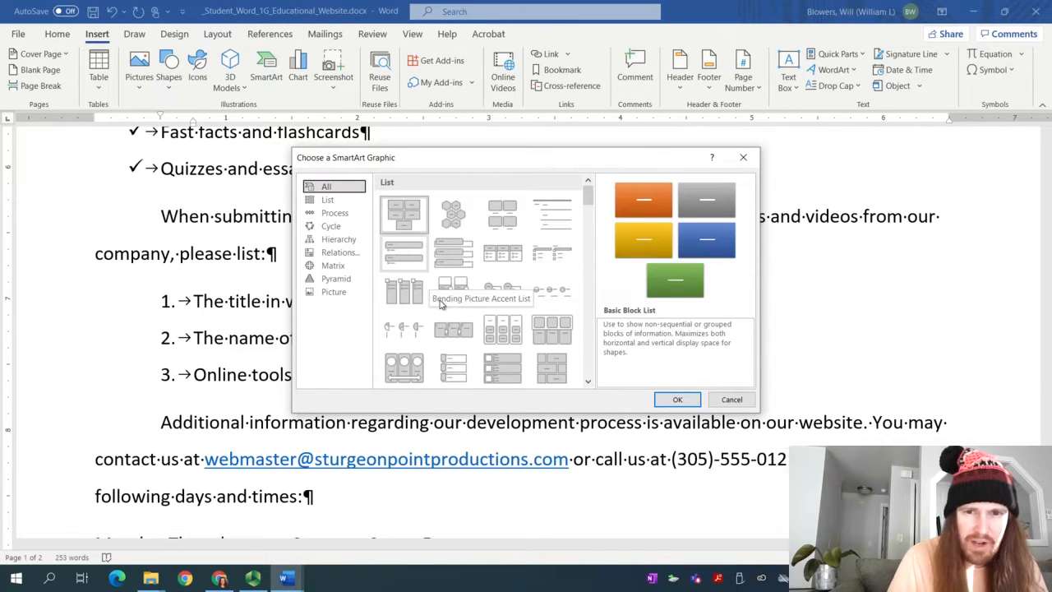
left_click(344, 216)
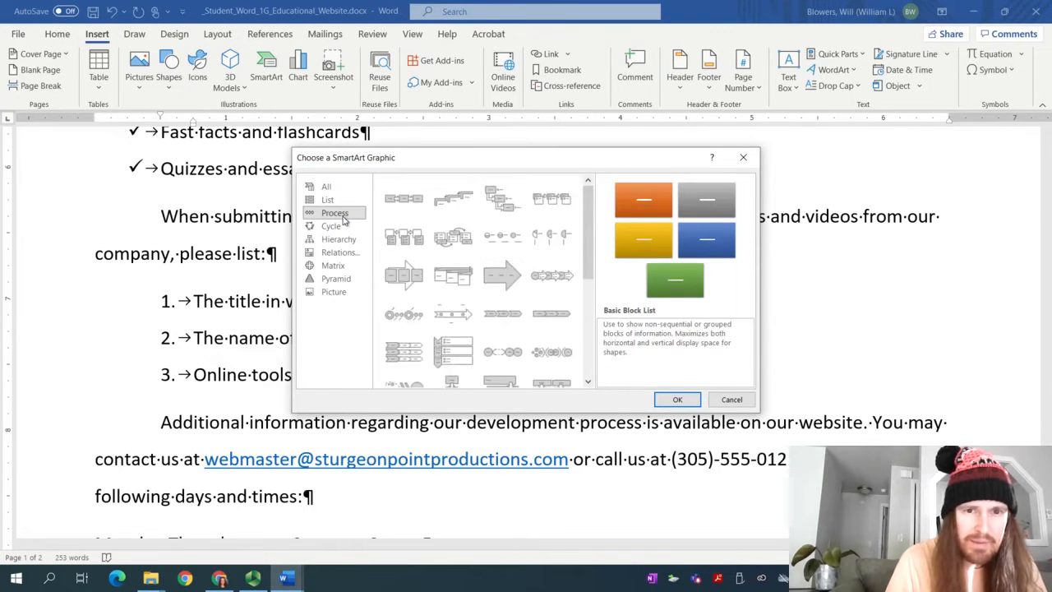
left_click(498, 316)
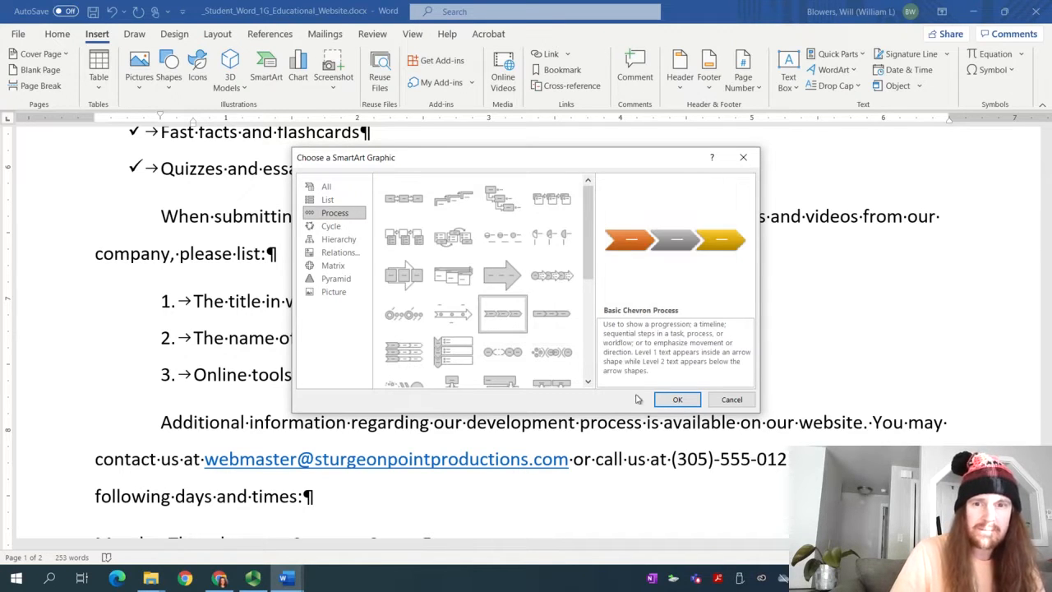
left_click(679, 400)
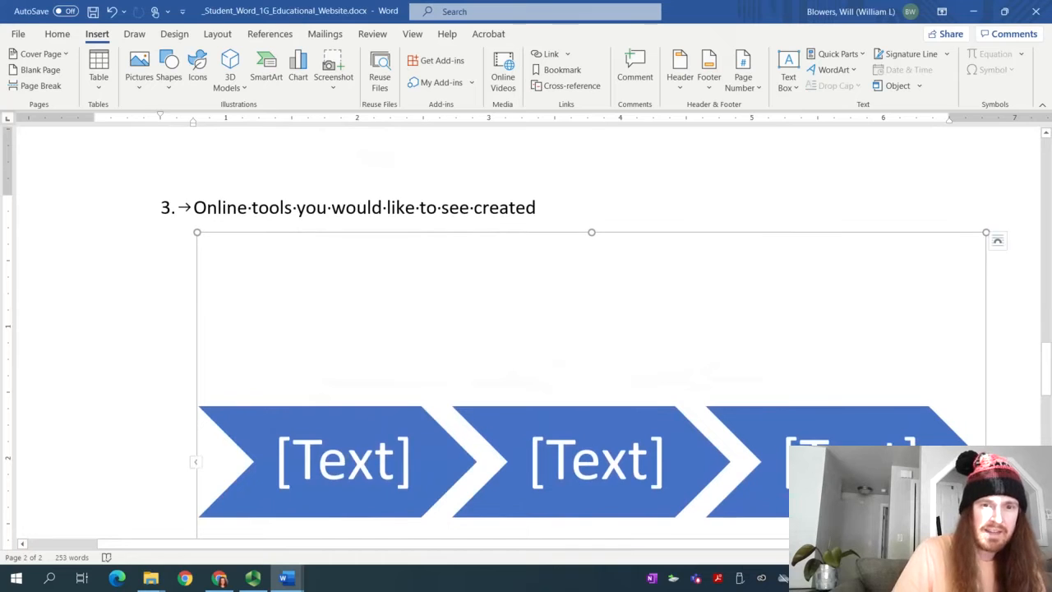
Type 'View' into the first chevron and 'Interact' into the second
left_click(342, 459)
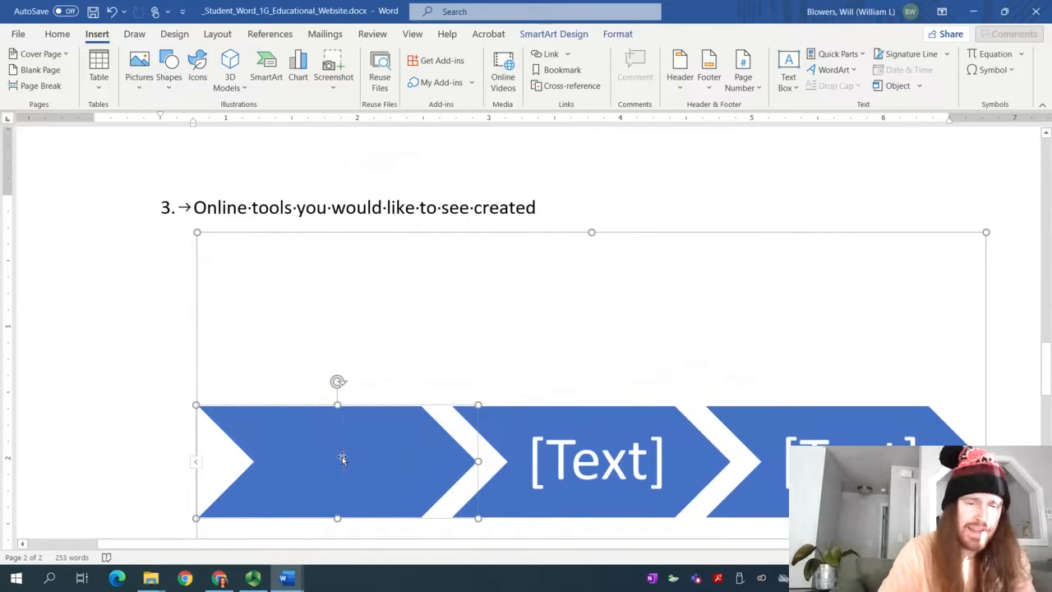
type("View")
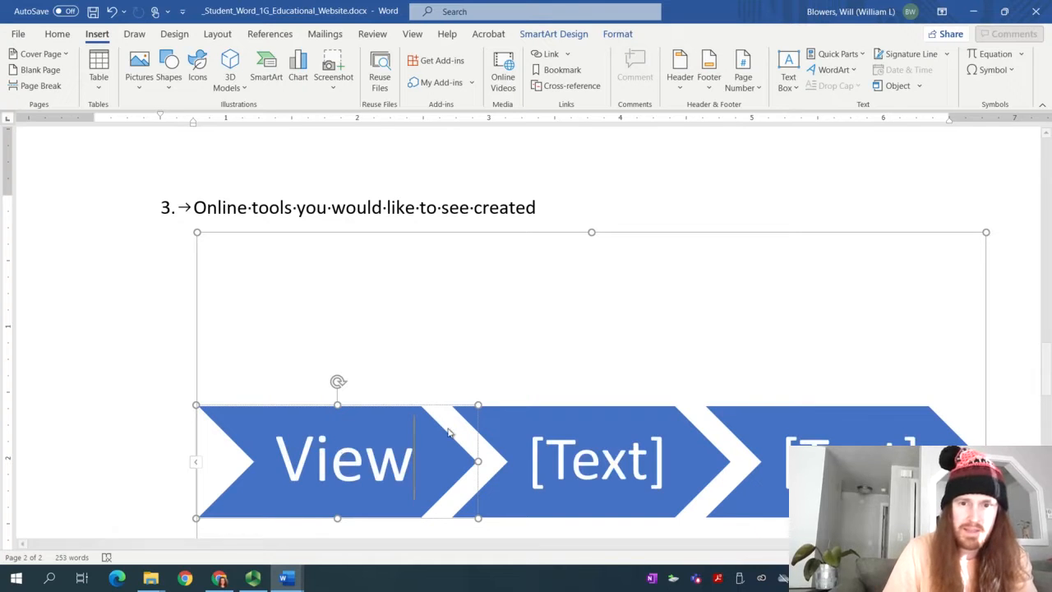
left_click(612, 469)
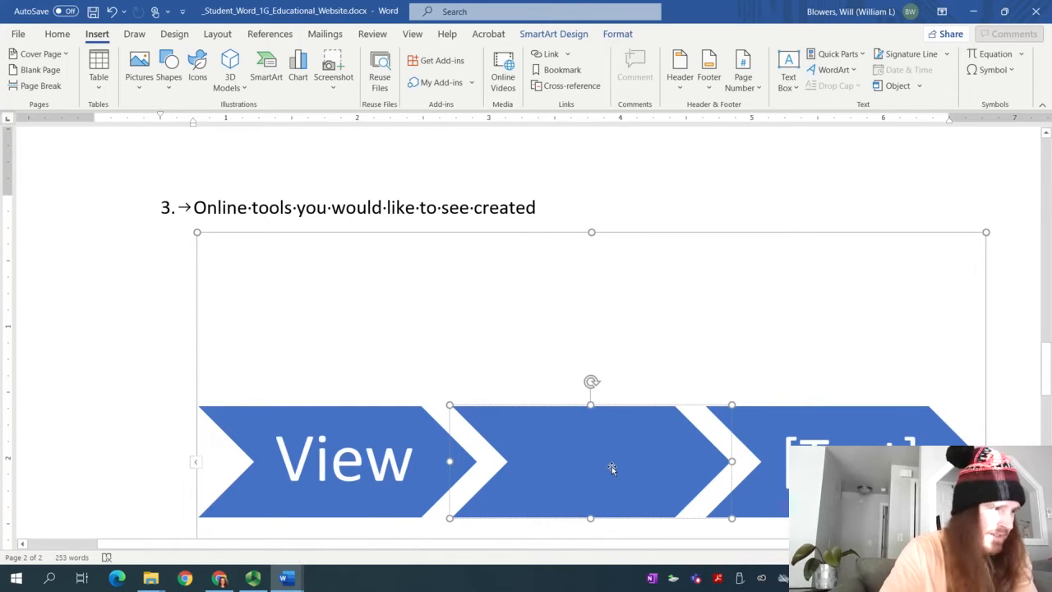
type("Interact")
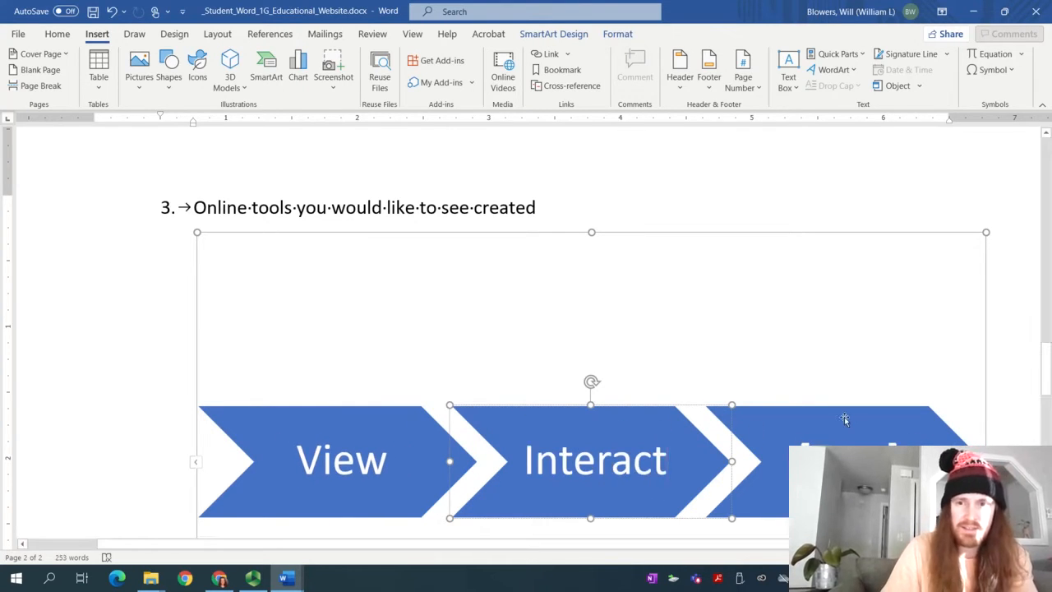
Select the third chevron, then reselect the whole chevron graphic
left_click(844, 419)
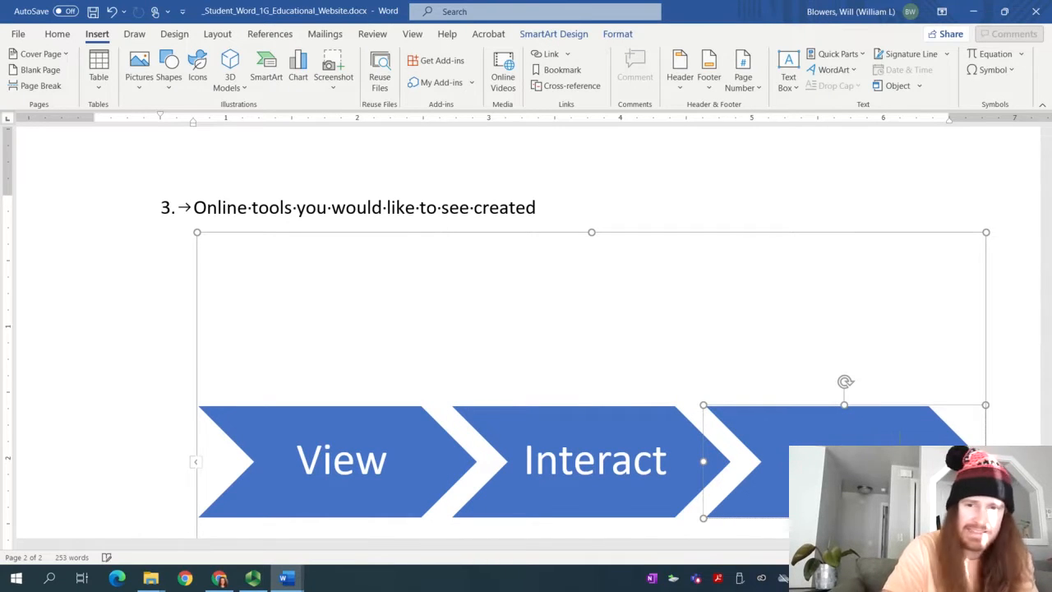
left_click(769, 215)
left_click(695, 291)
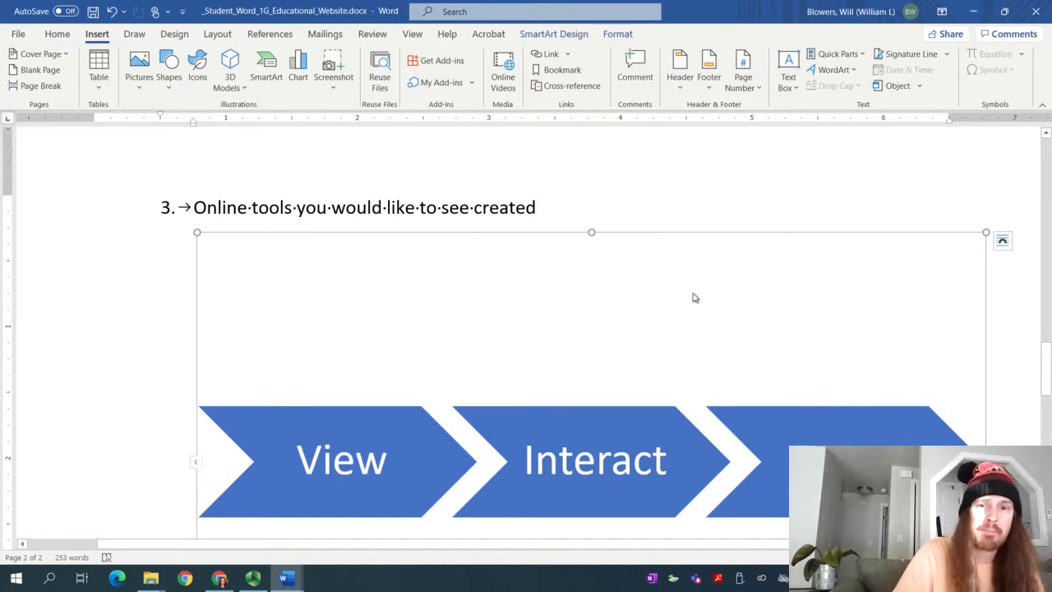
scroll(531, 296, "down", 3)
scroll(535, 288, "up", 3)
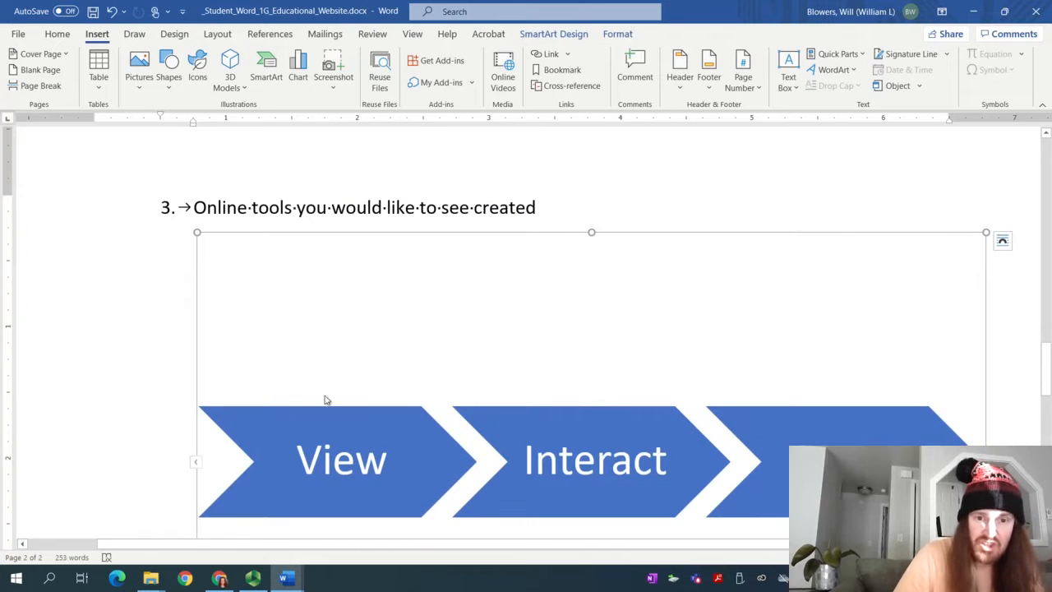
left_click(818, 417)
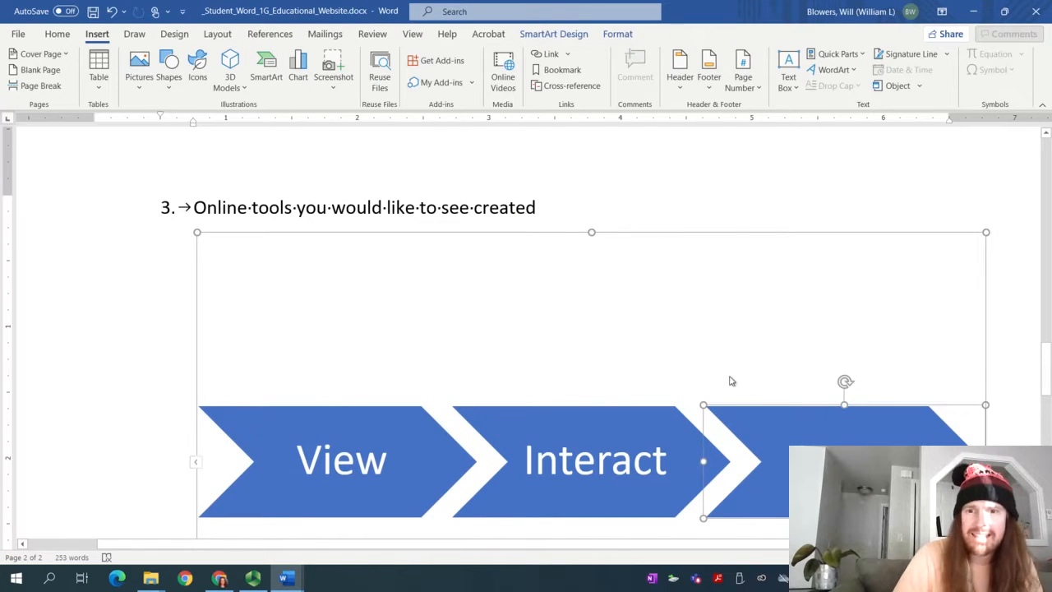
left_click(700, 195)
left_click(694, 310)
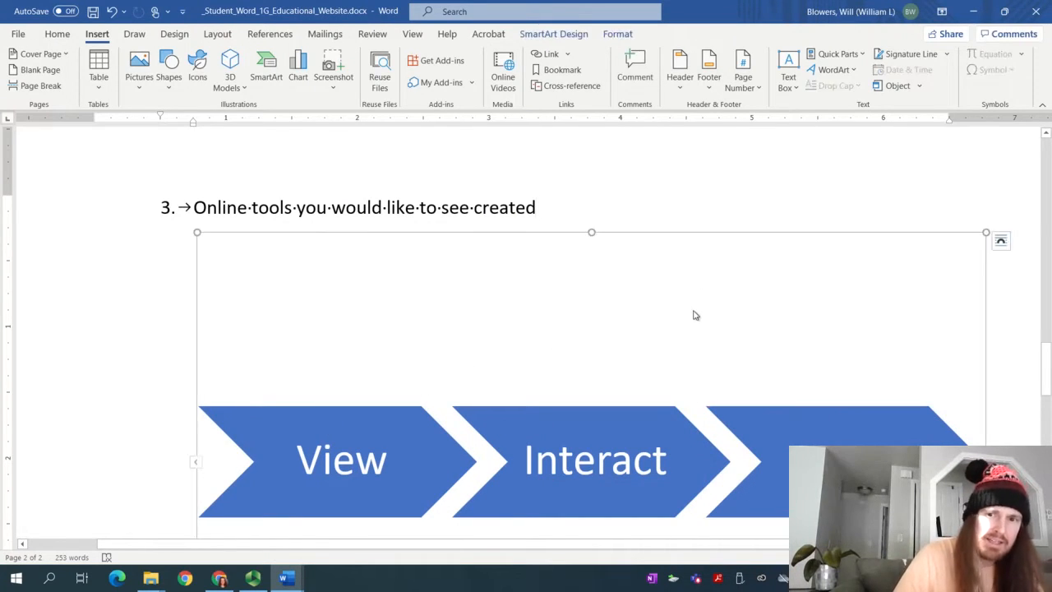
Apply the Colorful Range - Accent Colors 4 to 5 scheme to the chevrons
key("ctrl")
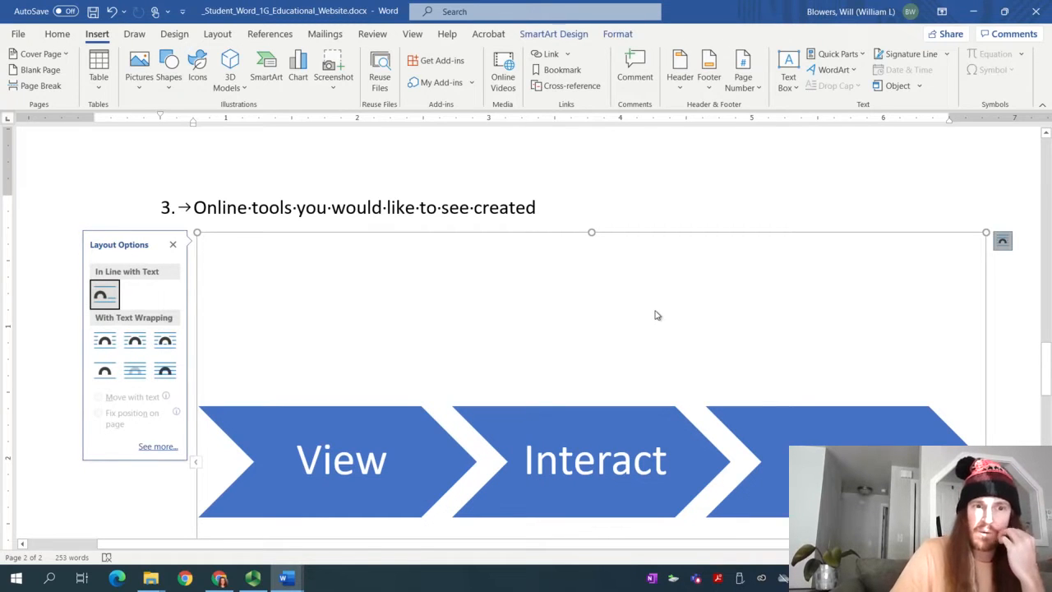
left_click(172, 246)
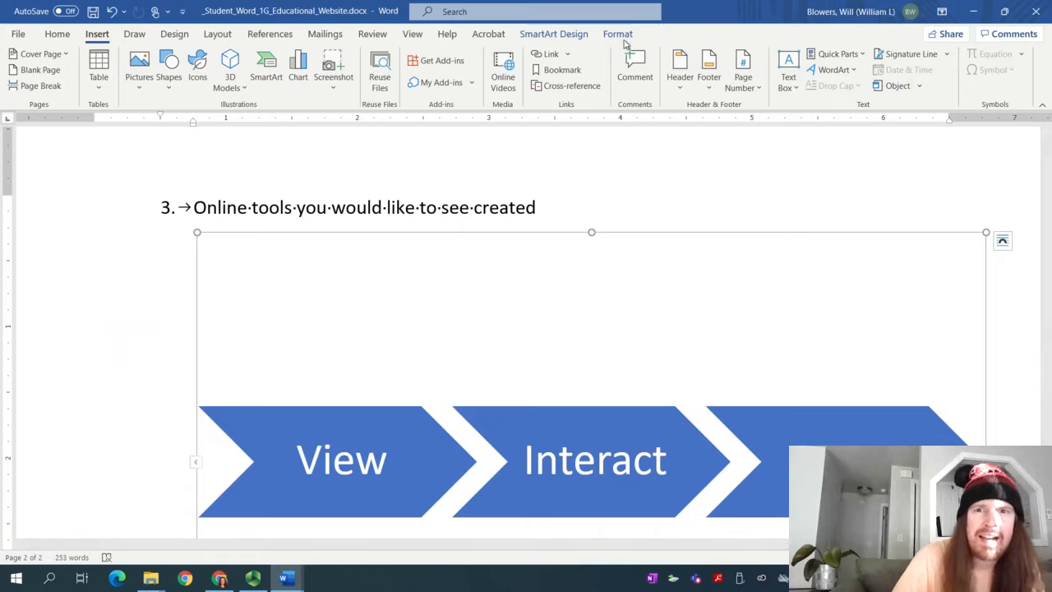
left_click(546, 36)
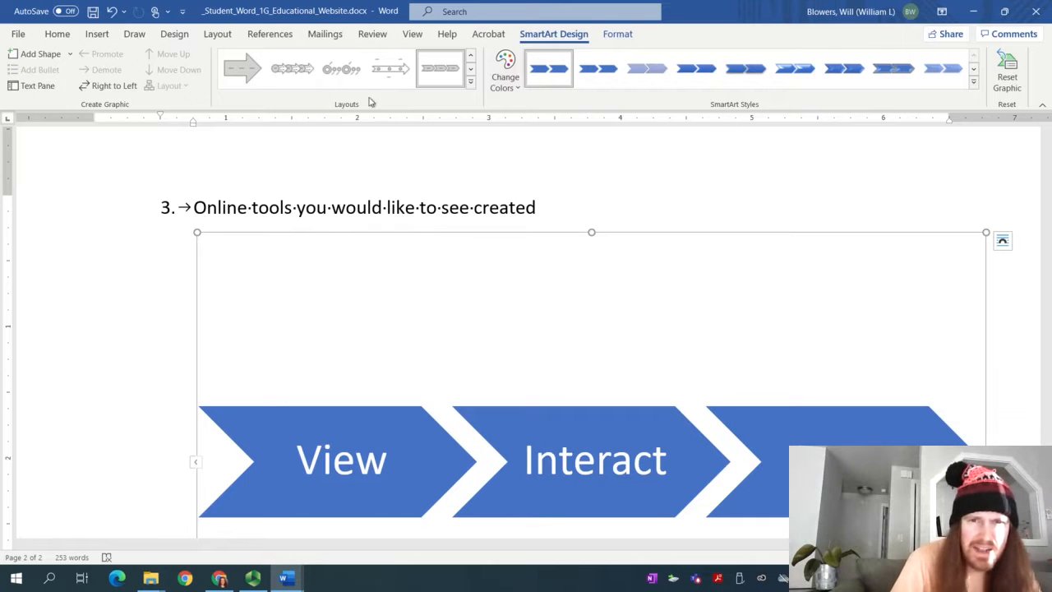
left_click(470, 82)
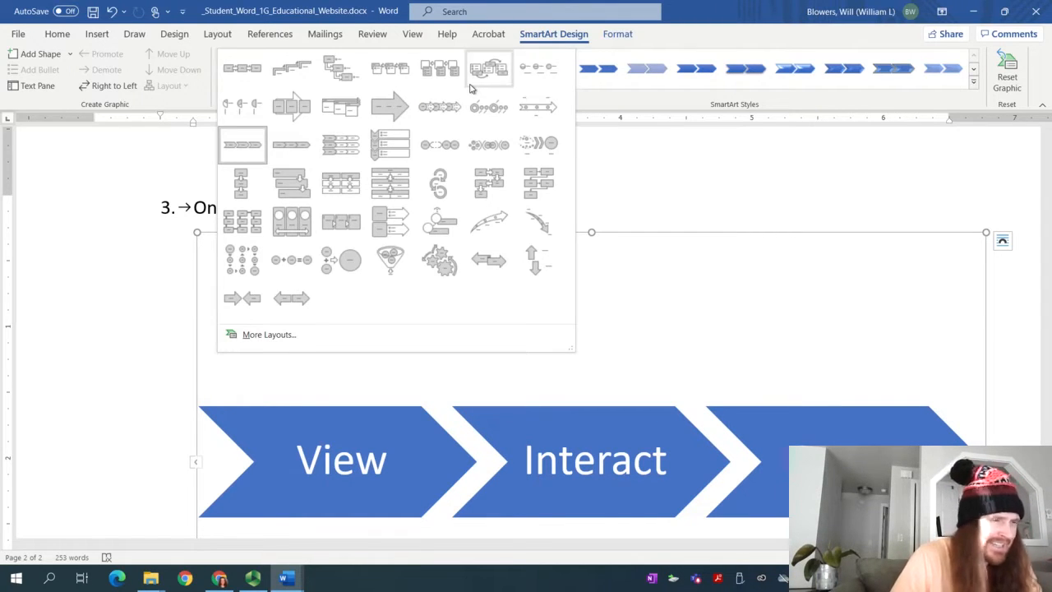
left_click(740, 18)
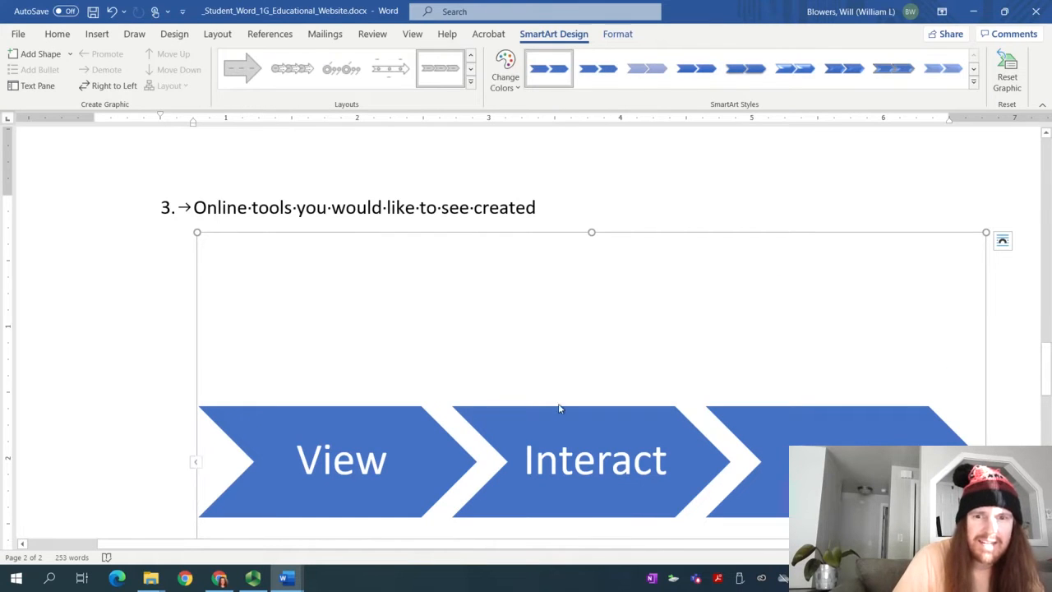
left_click(504, 89)
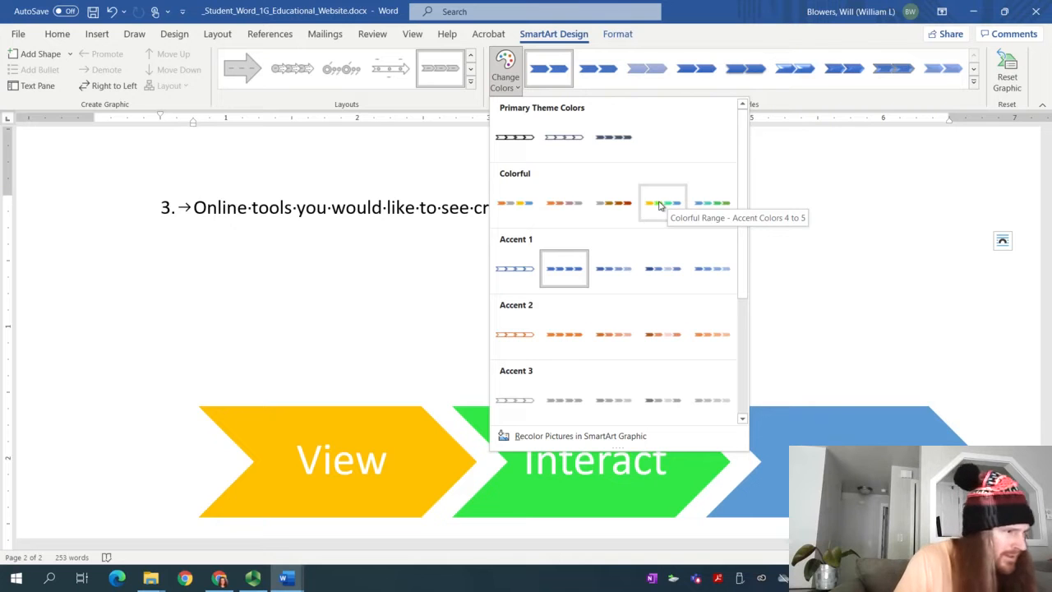
left_click(660, 205)
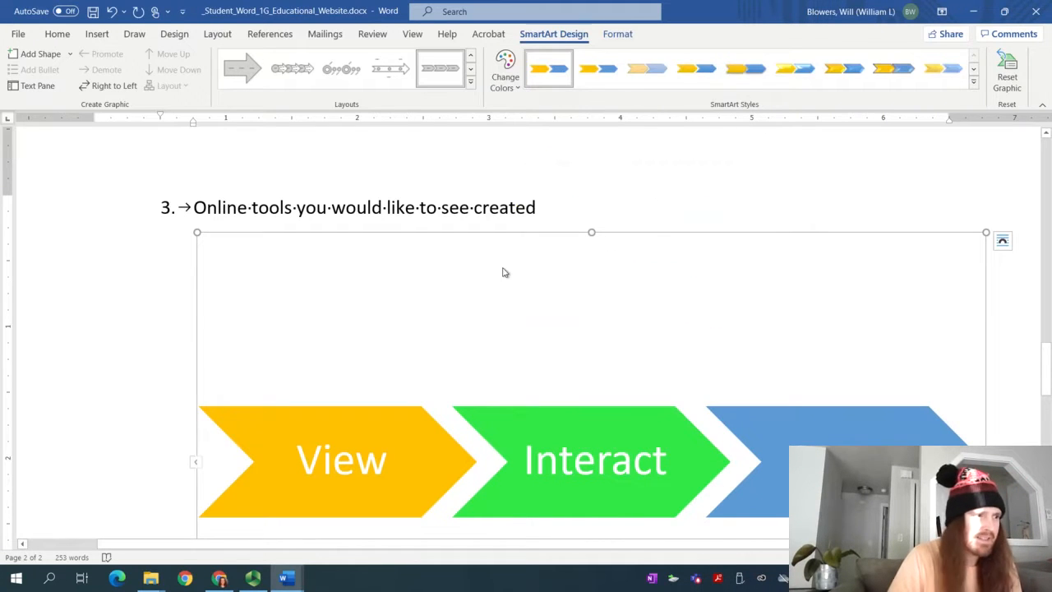
Pause the screen recorder and return to the Educational Website document
left_click(252, 578)
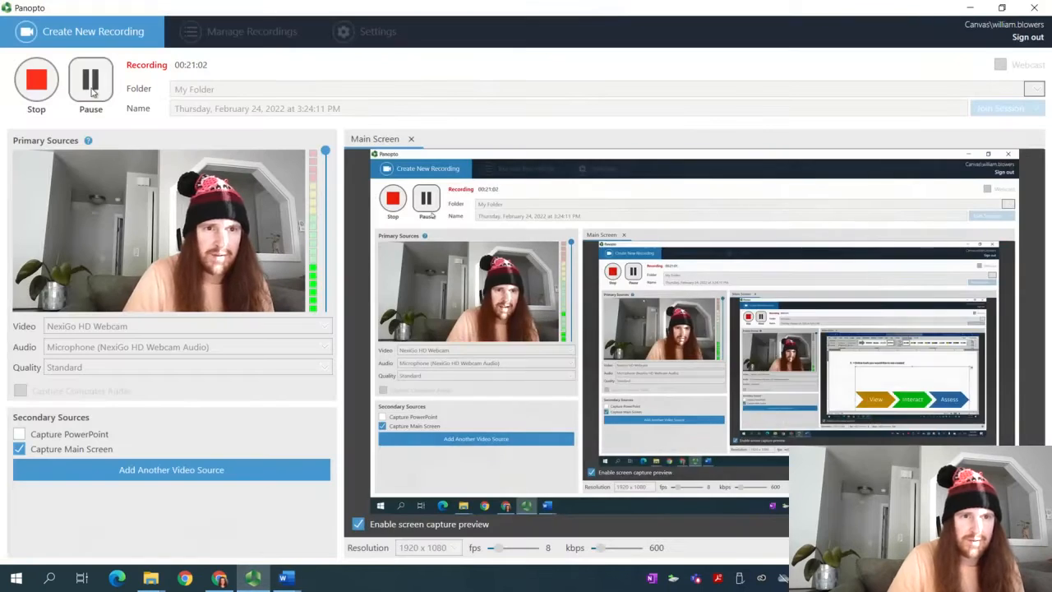
left_click(98, 95)
mouse_move(285, 577)
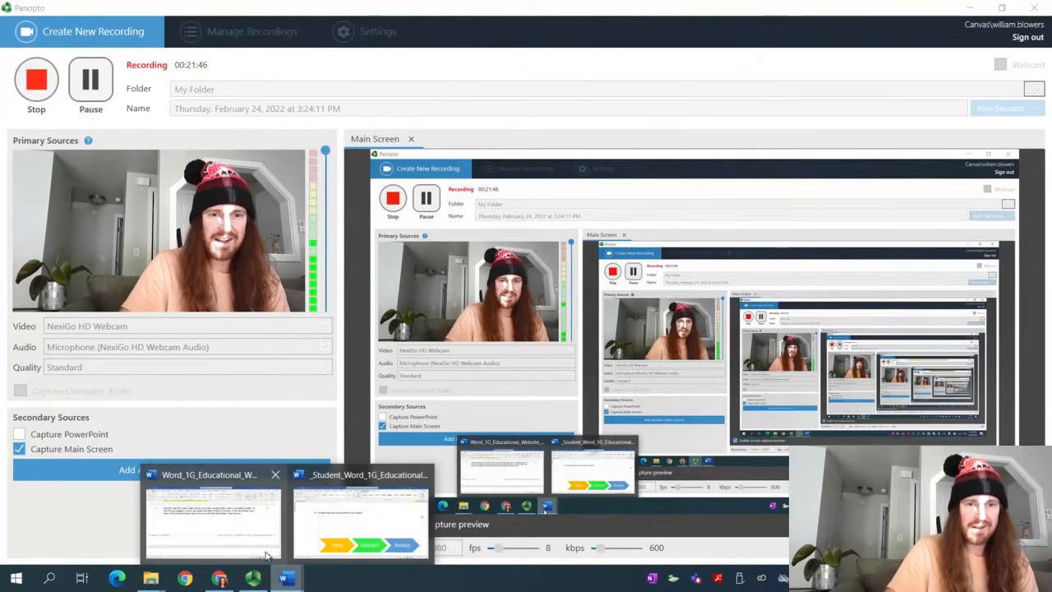
left_click(321, 540)
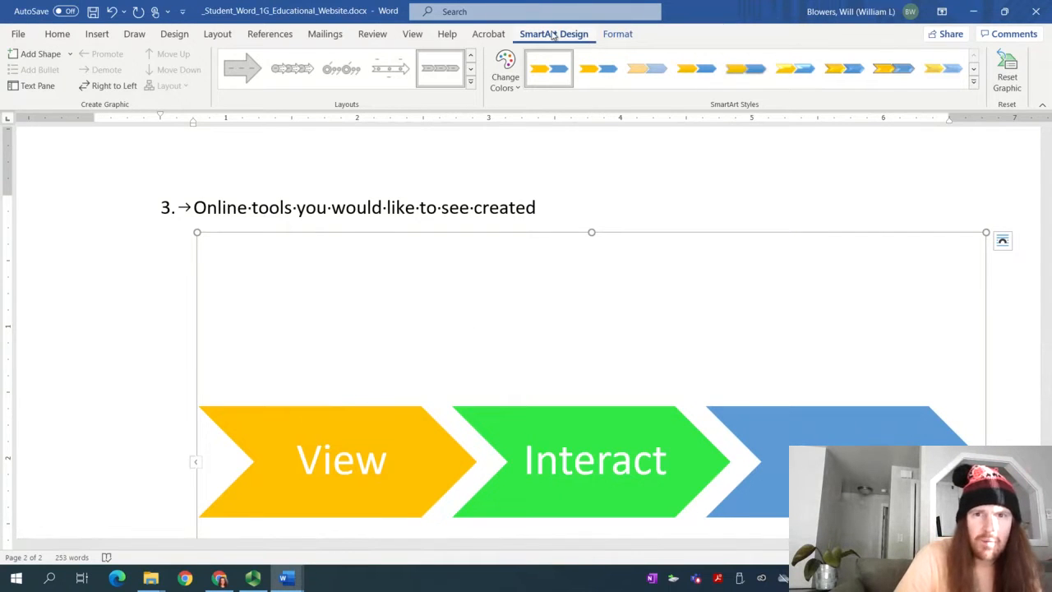
Expand the SmartArt Styles gallery to preview its 3-D styles on the chevrons
left_click(974, 81)
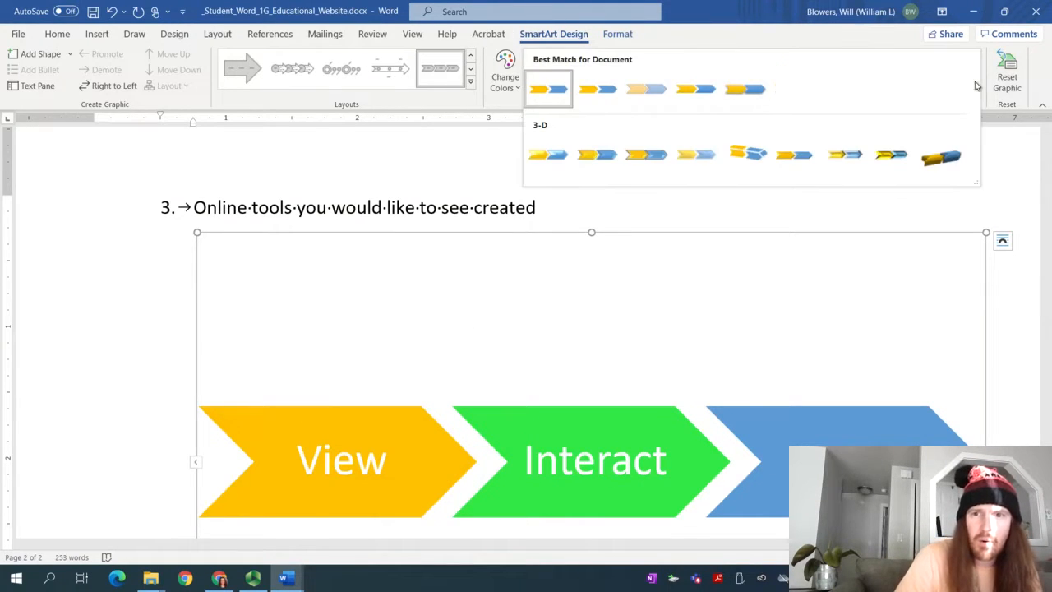
left_click(908, 36)
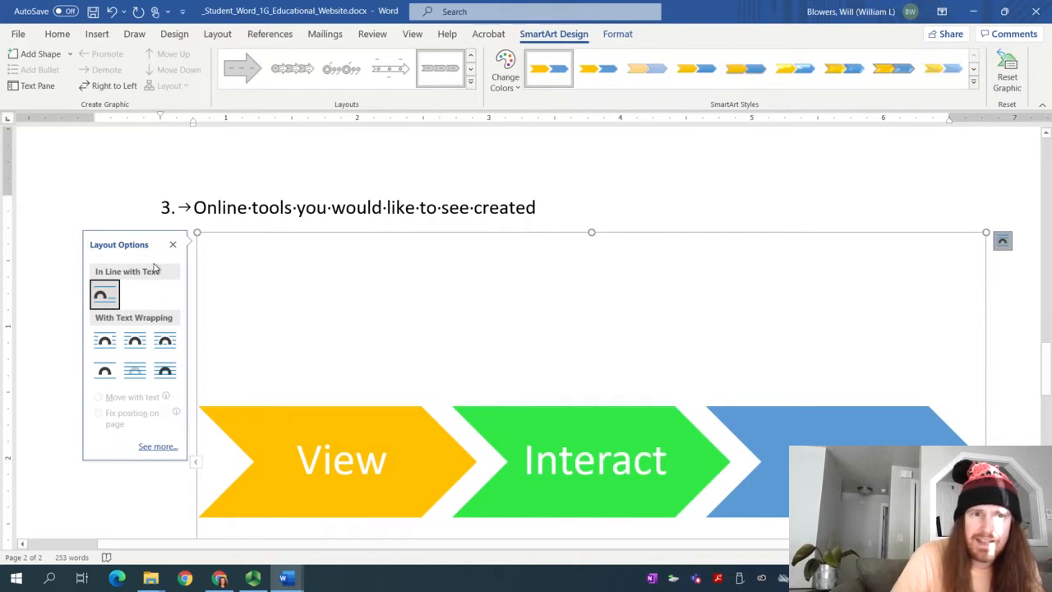
left_click(174, 246)
left_click(975, 83)
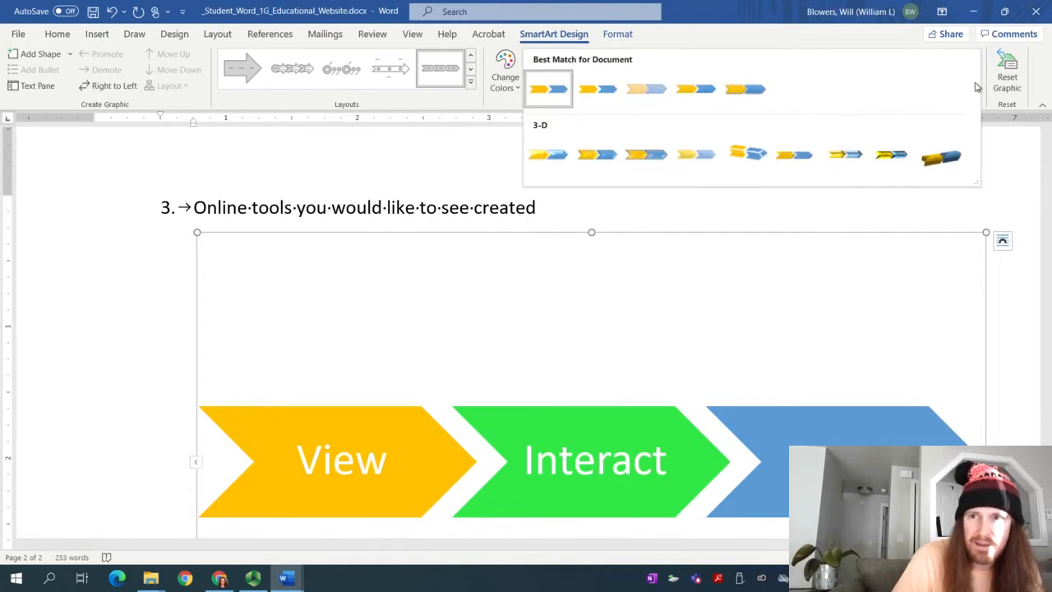
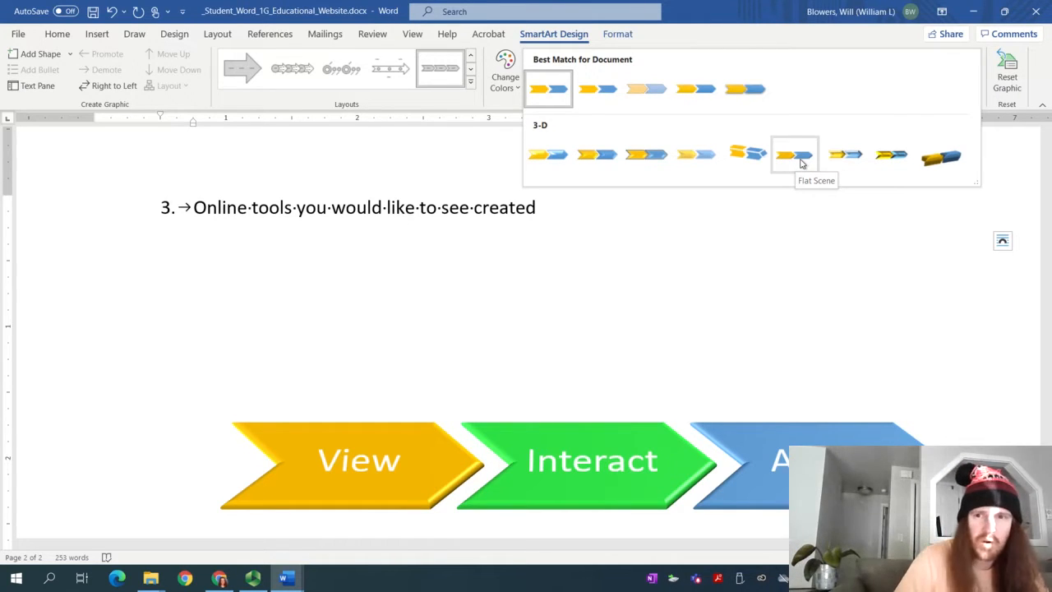
Give the chevrons the 3-D Flat Scene SmartArt style and switch to the Instructions document
left_click(804, 162)
mouse_move(279, 580)
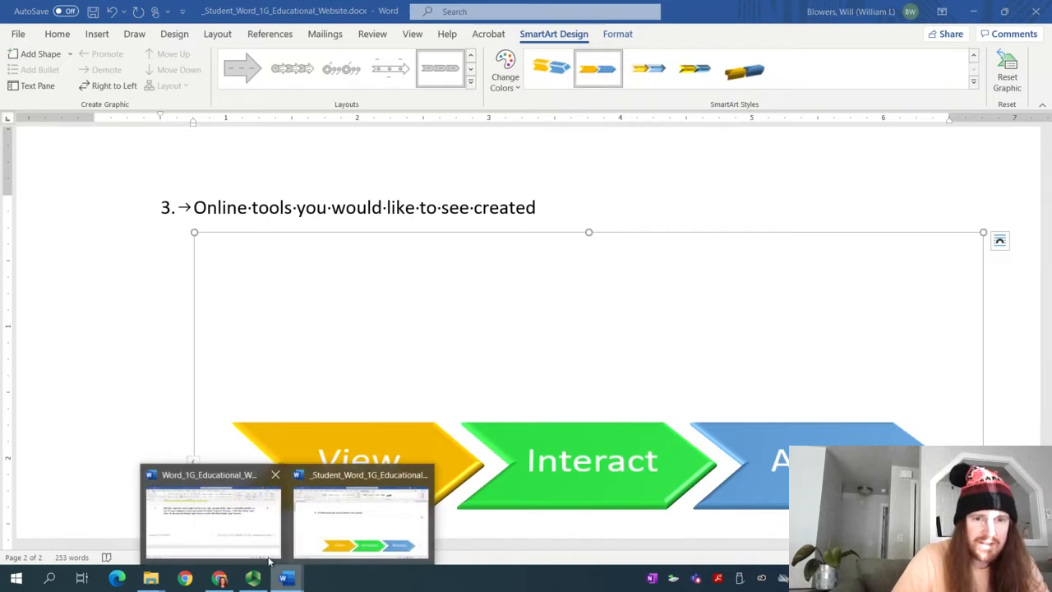
left_click(266, 538)
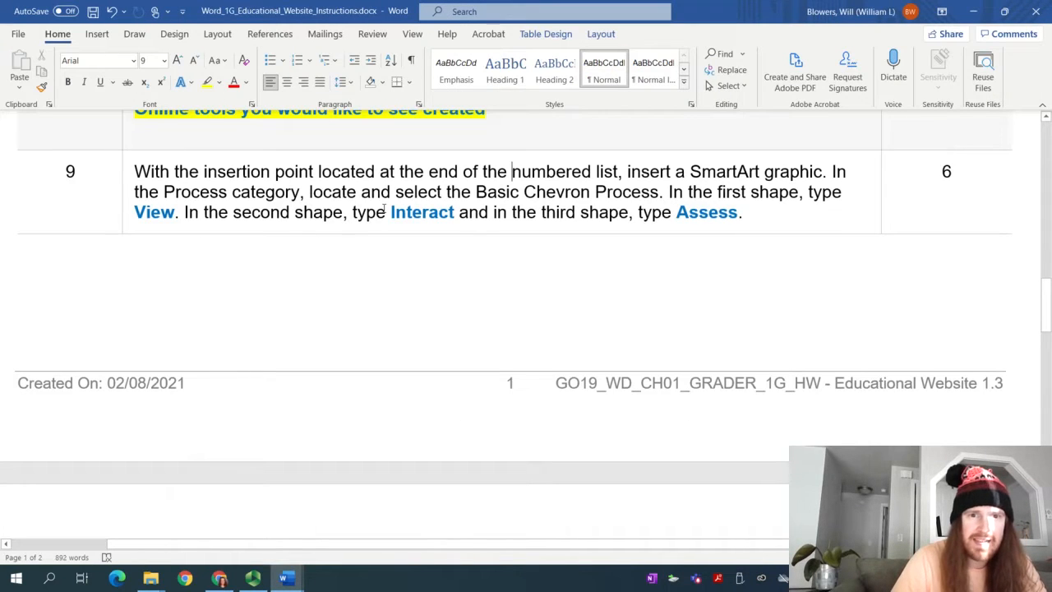
Highlight step 9 of the instructions in yellow
left_click_drag(777, 222, 134, 173)
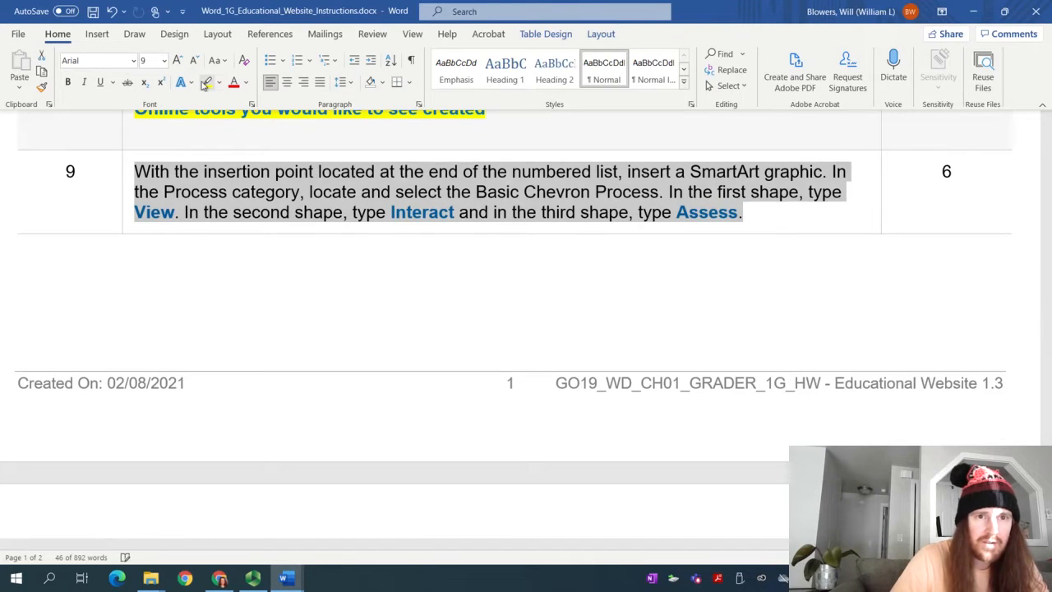
left_click(207, 82)
scroll(298, 214, "down", 5)
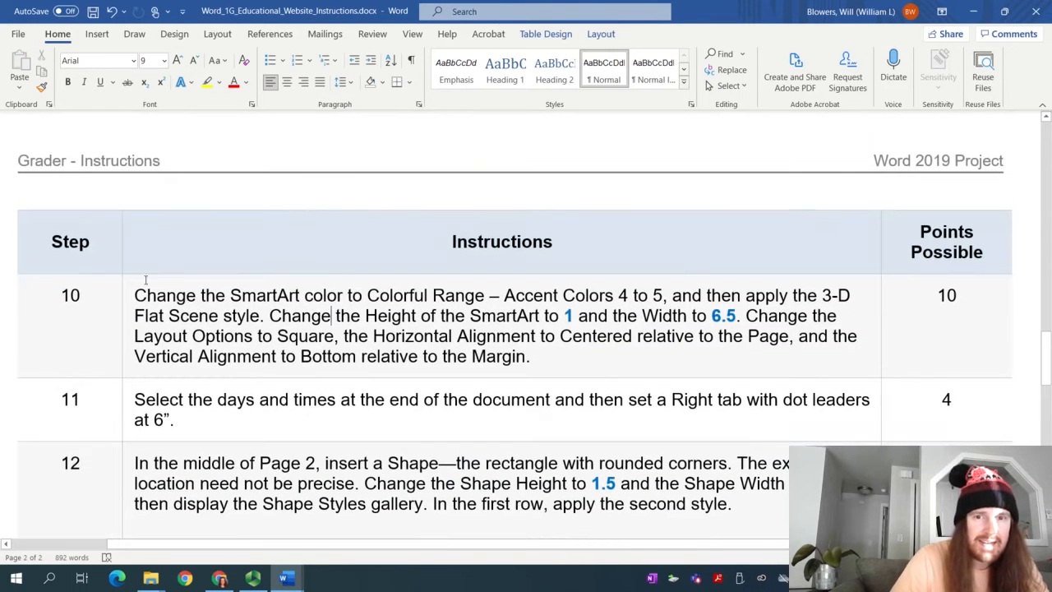
Highlight step 10's first sentence in yellow and return to the student document
left_click_drag(134, 295, 265, 318)
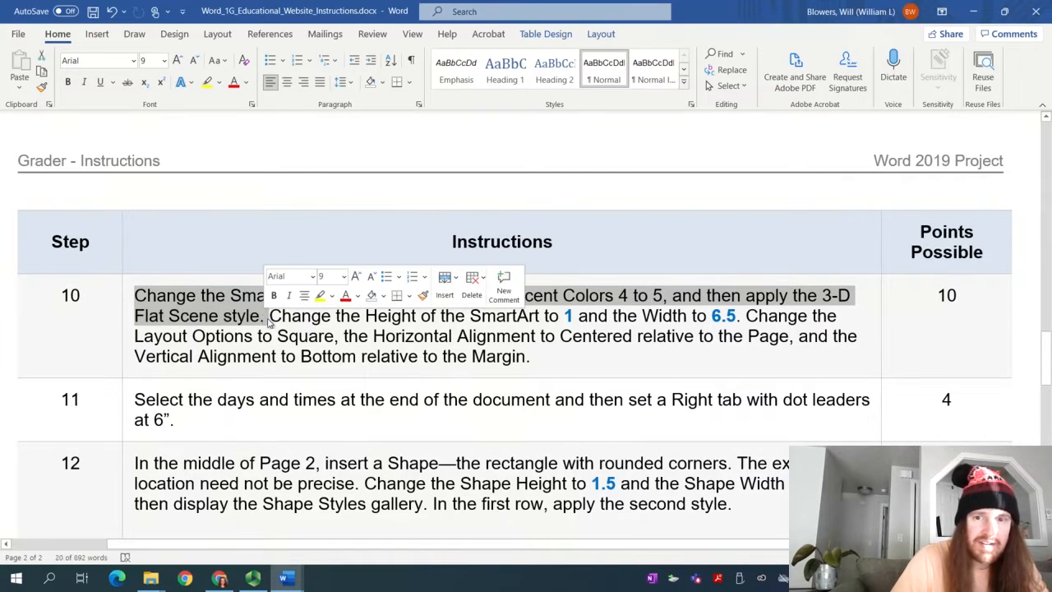
left_click(213, 85)
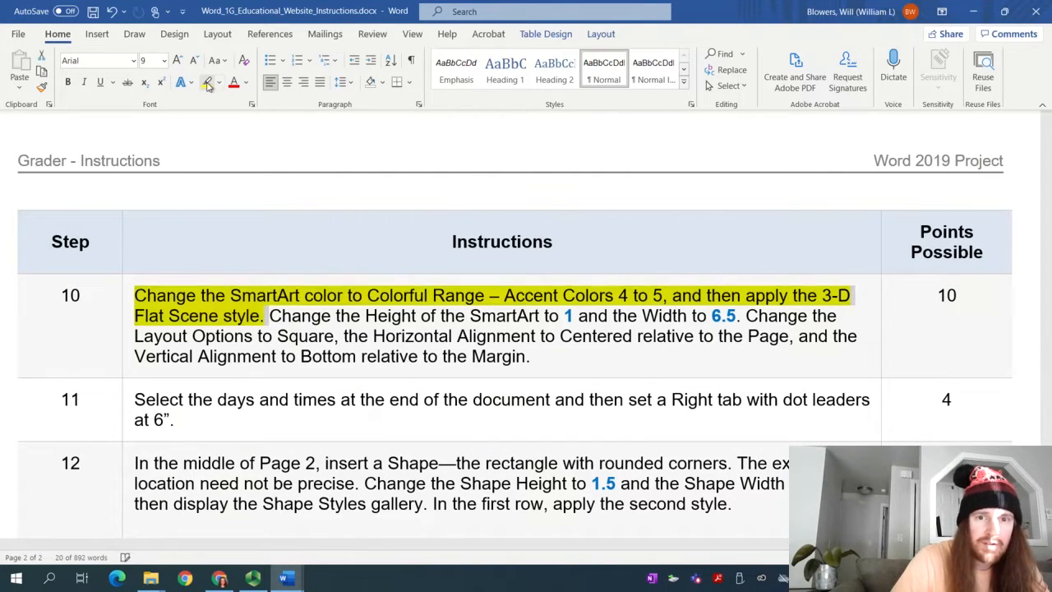
left_click(264, 317)
mouse_move(279, 578)
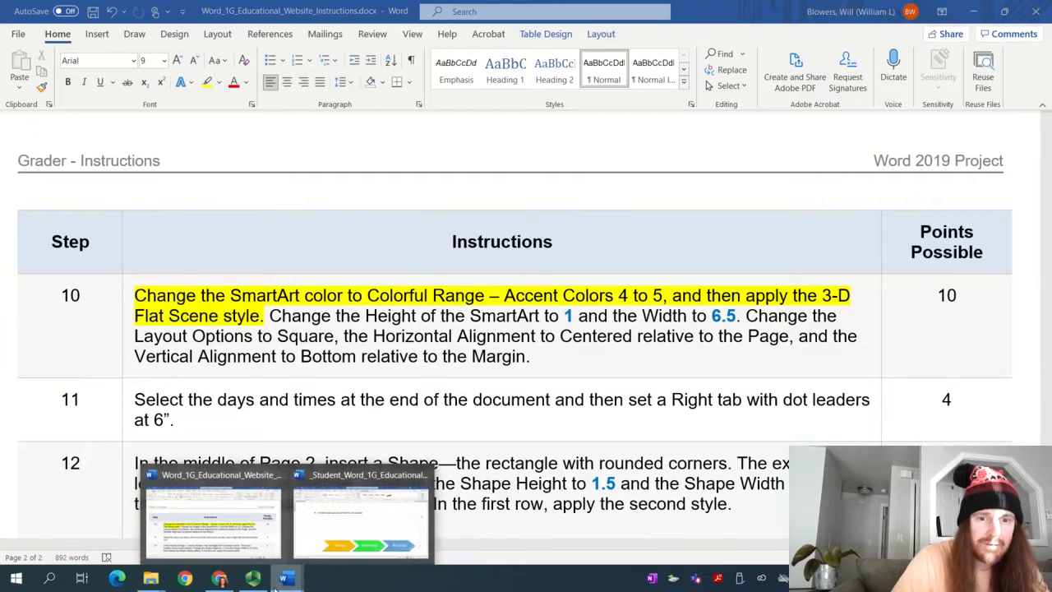
left_click(345, 549)
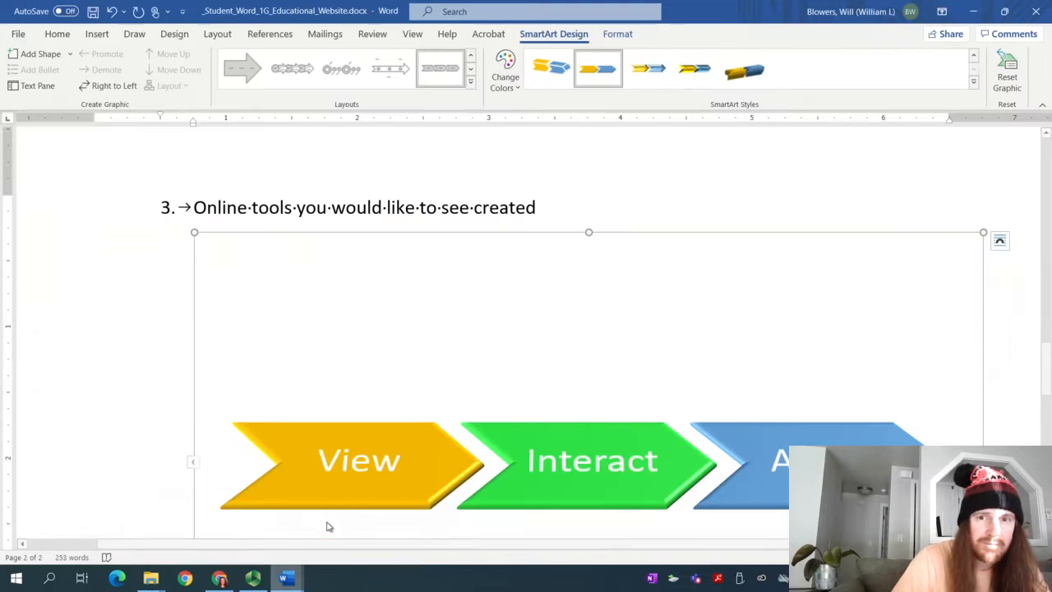
Size the chevron SmartArt to 1" high and 6.5" wide
left_click(616, 36)
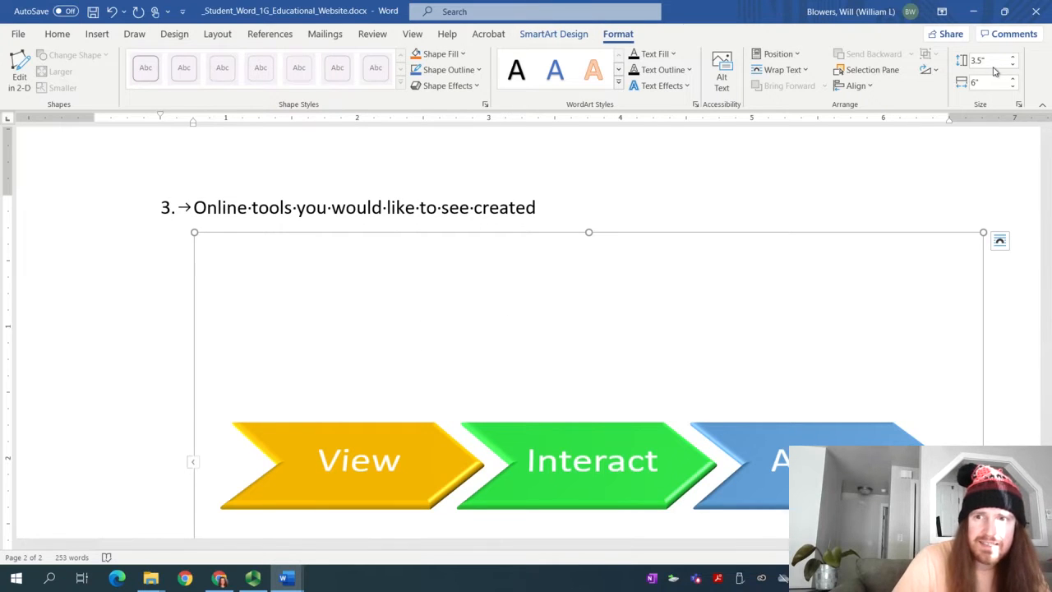
mouse_move(296, 575)
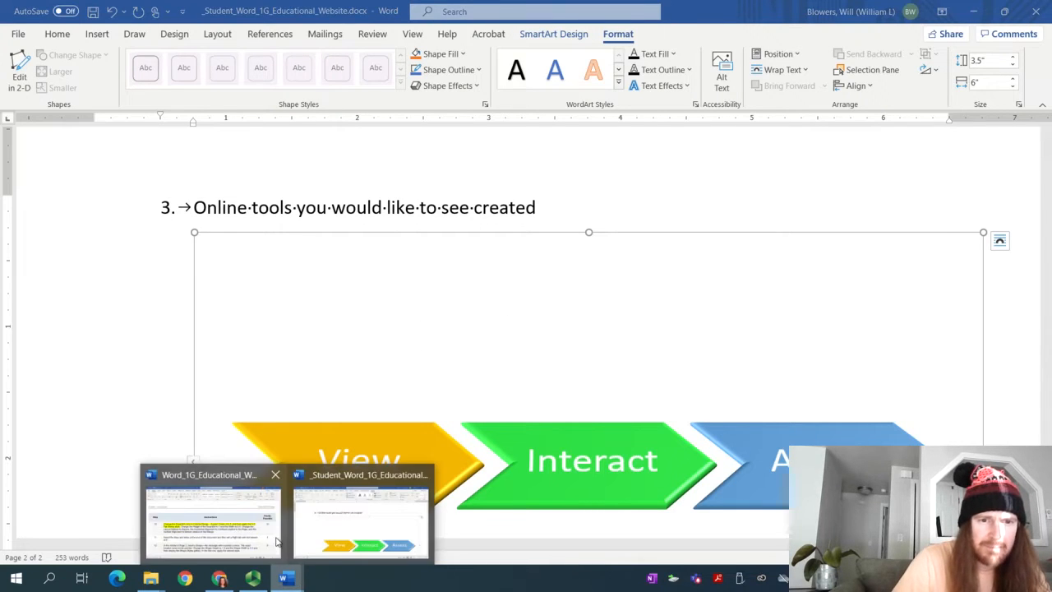
left_click(246, 518)
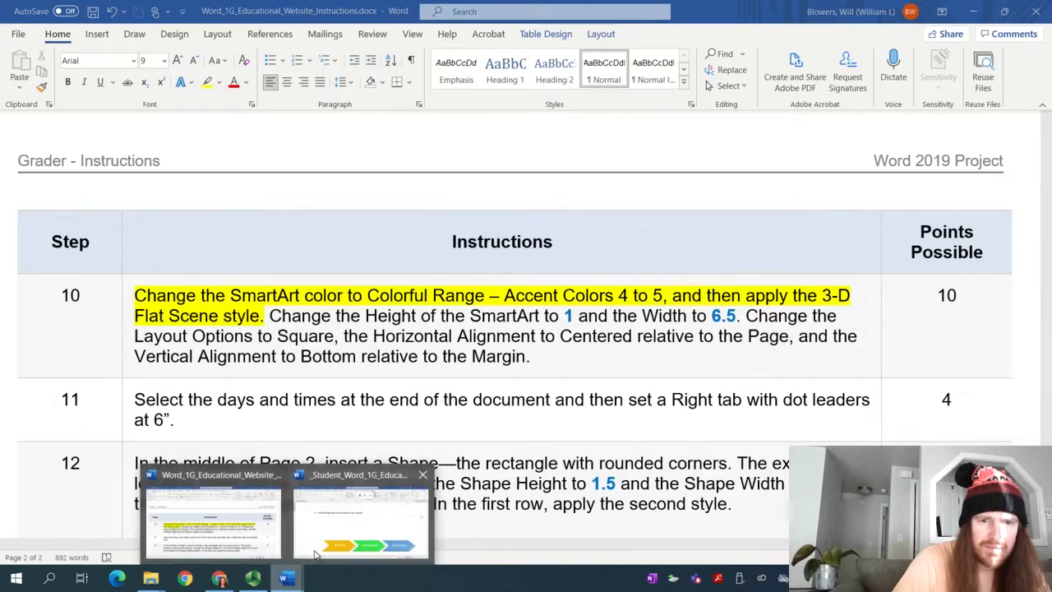
left_click(362, 516)
left_click(991, 61)
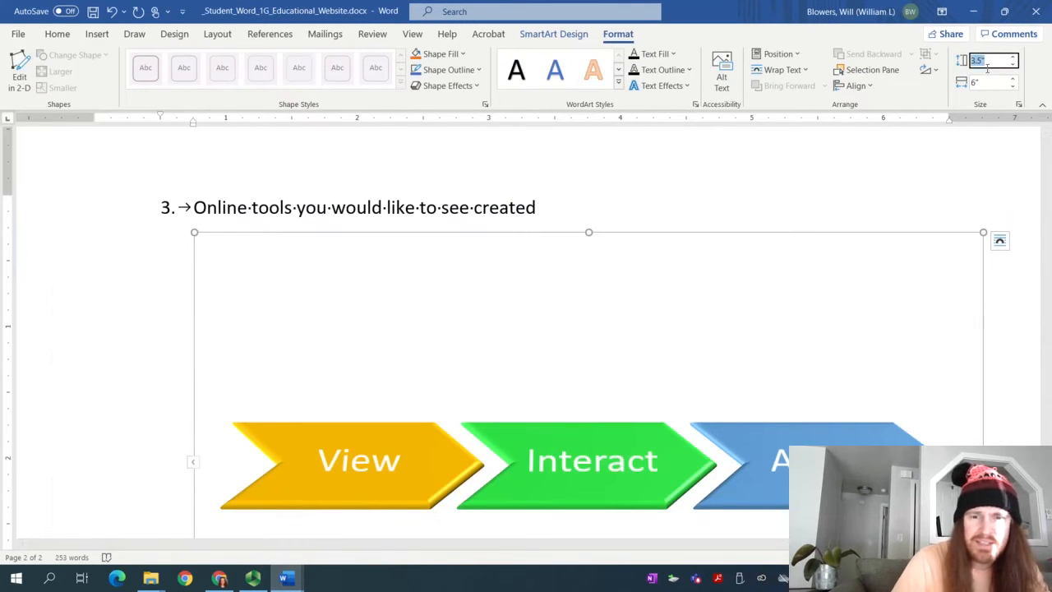
type("1")
left_click(990, 81)
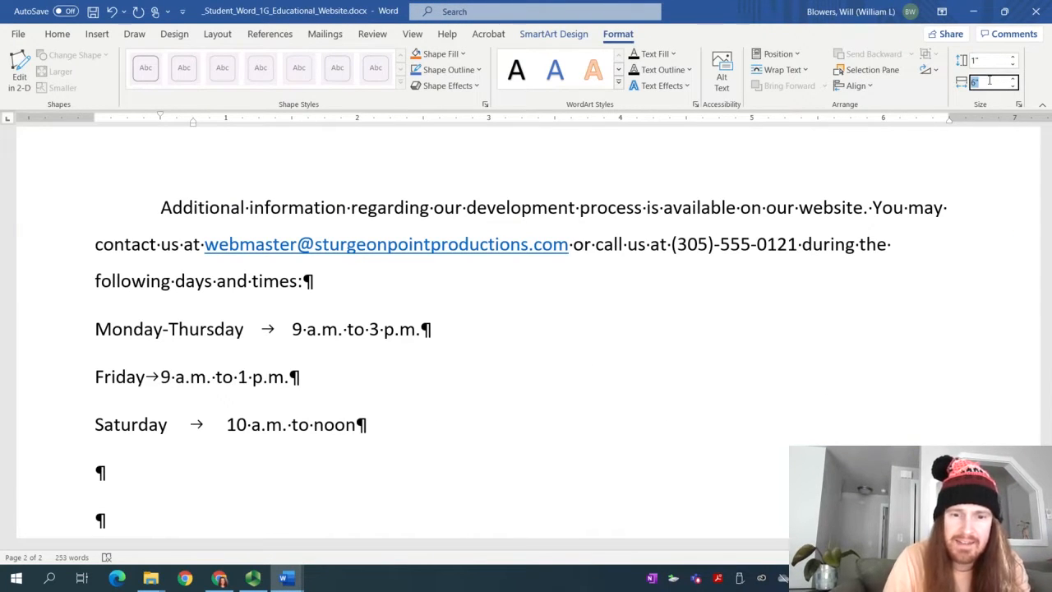
type("6.5")
key("Return")
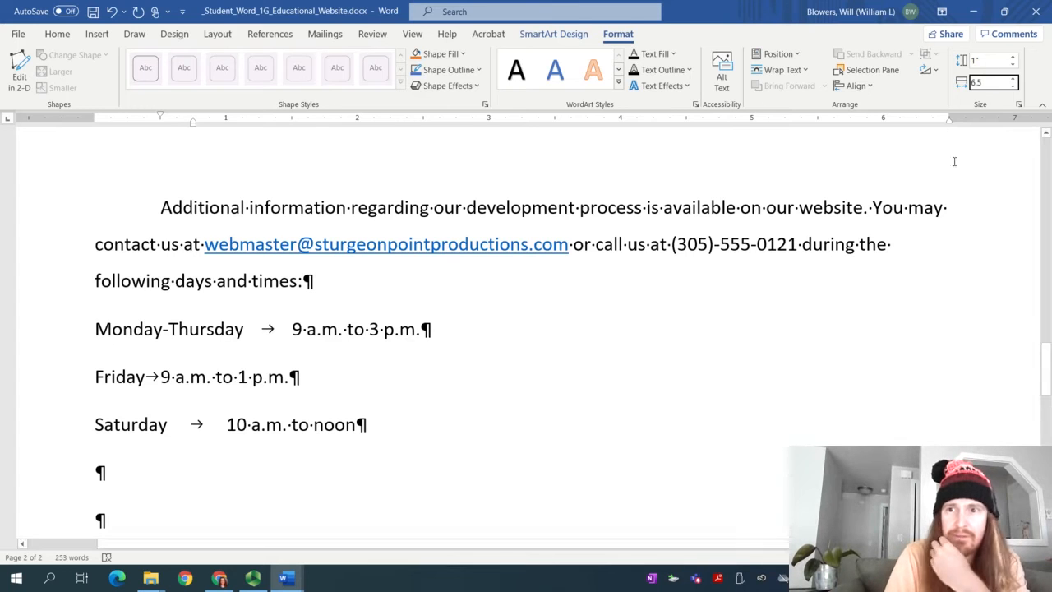
Review the resized chevrons, then switch to the Instructions document
scroll(635, 380, "up", 3)
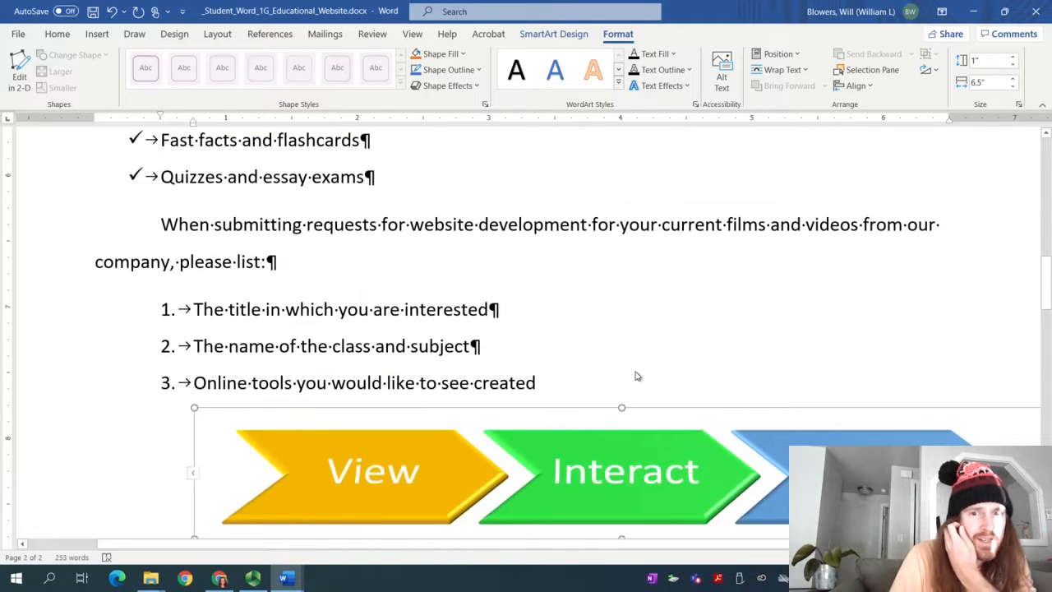
scroll(636, 375, "down", 2)
left_click_drag(602, 545, 654, 559)
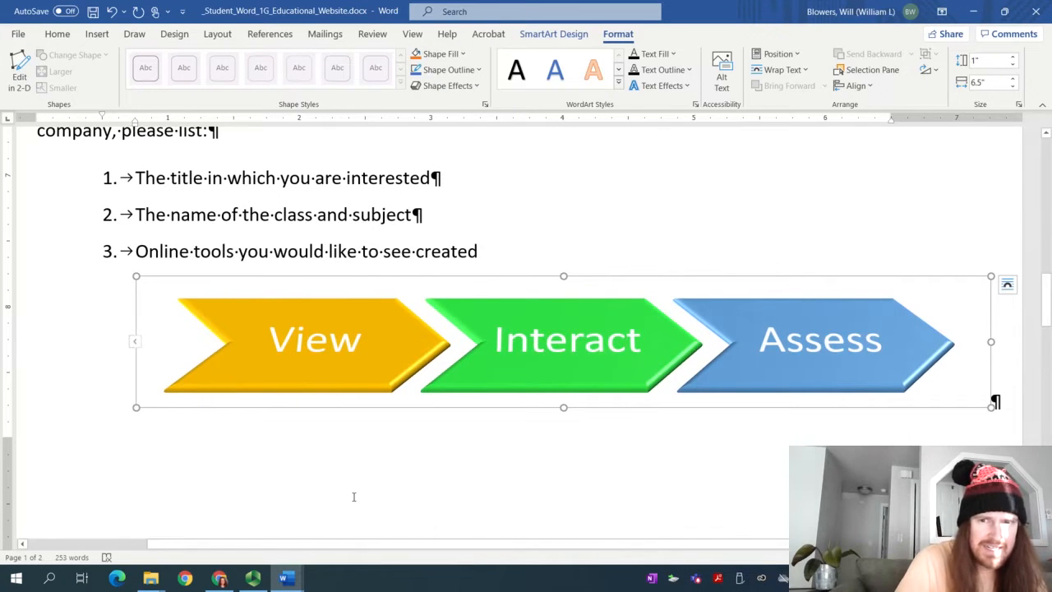
mouse_move(298, 572)
left_click(213, 514)
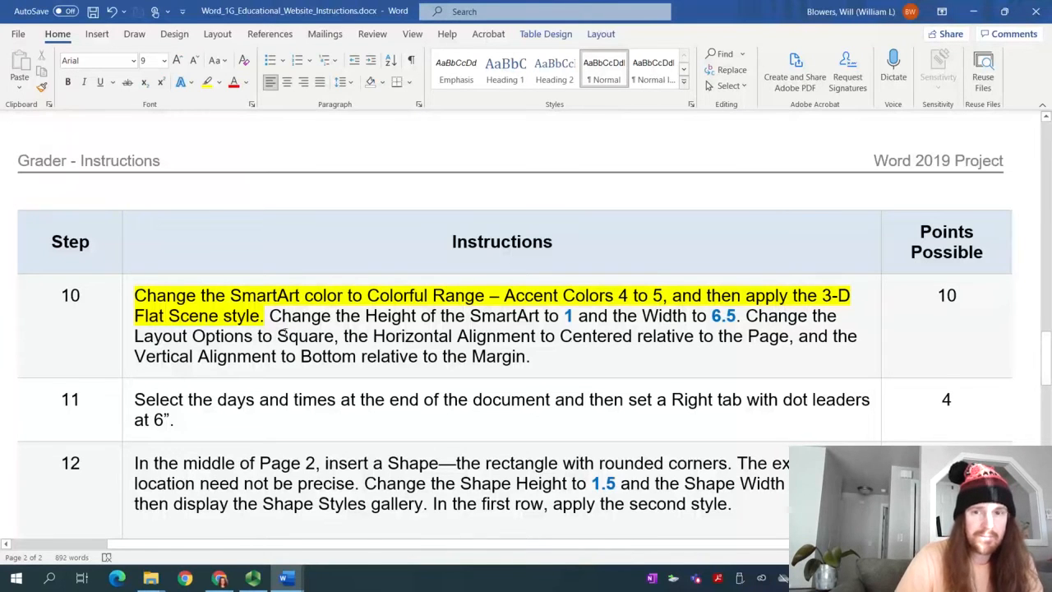
Wrap text Square around the chevron SmartArt and open its Layout dialog via See more
mouse_move(285, 578)
left_click(352, 513)
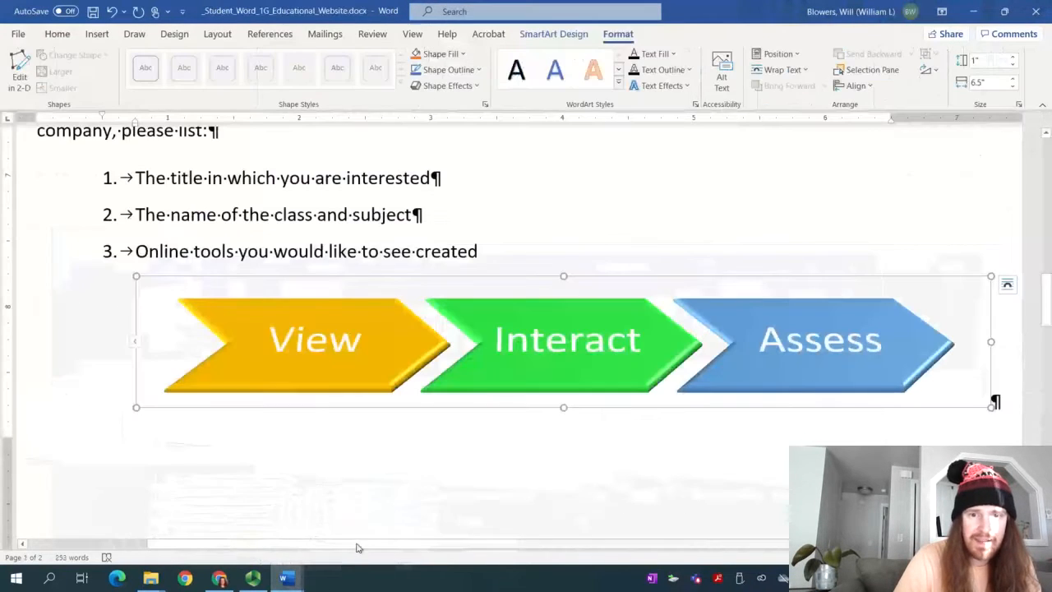
left_click(1007, 284)
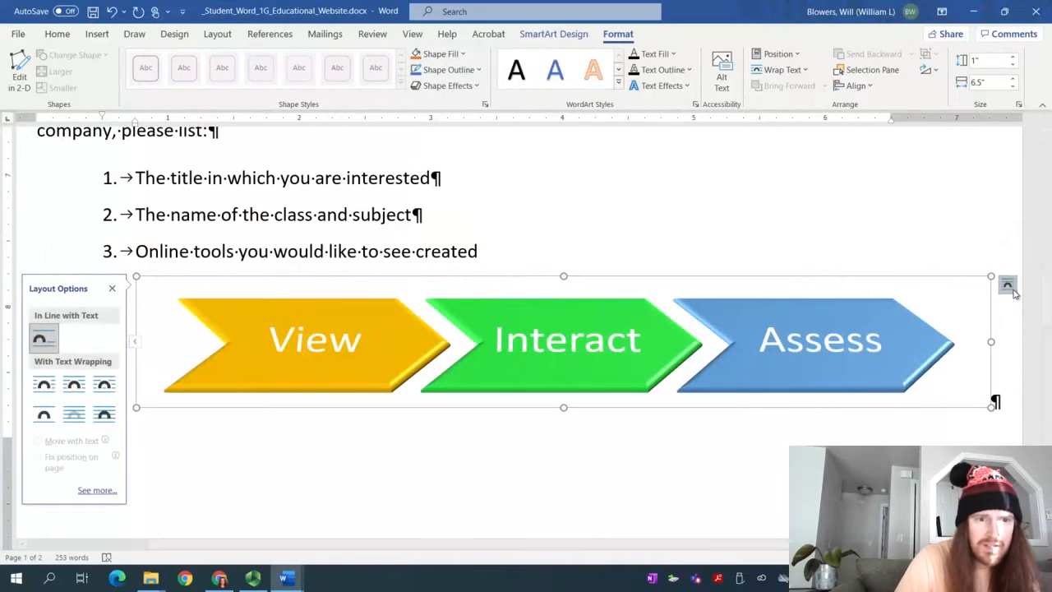
left_click(45, 386)
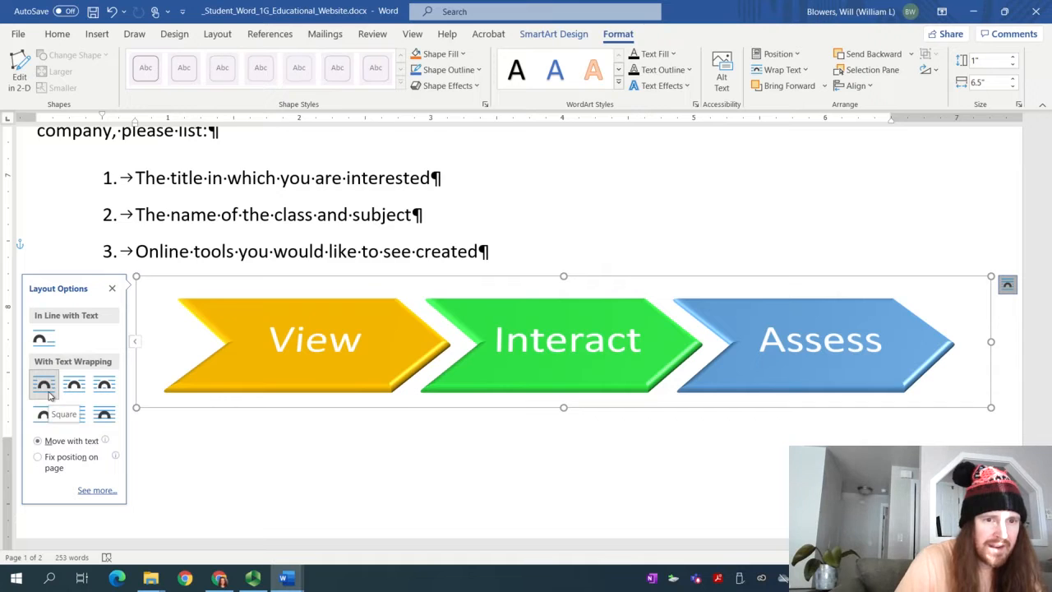
left_click(96, 490)
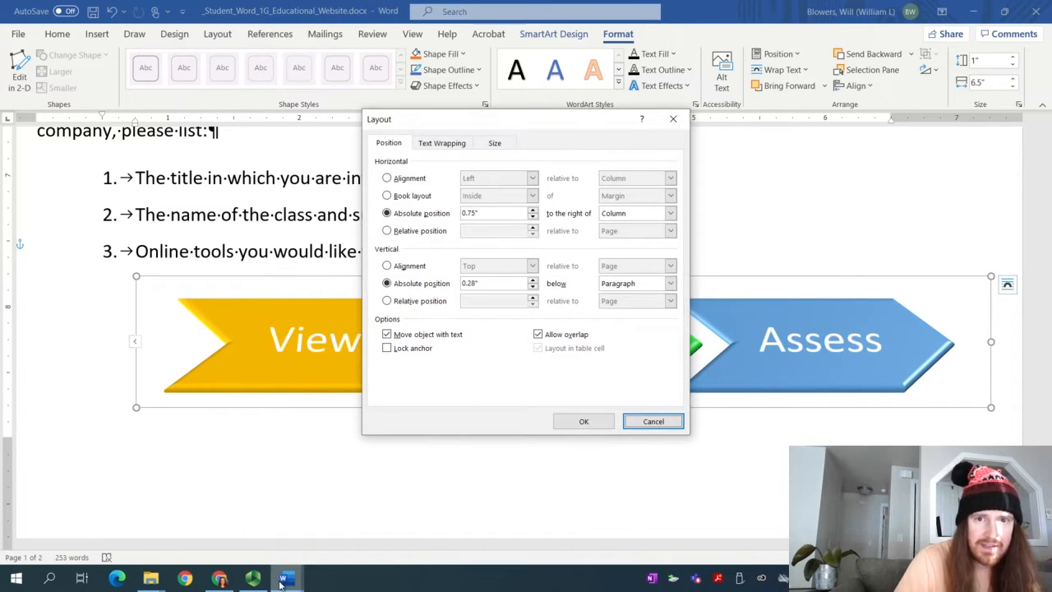
Check the instructions and recorder windows, then return to the Layout dialog
mouse_move(283, 582)
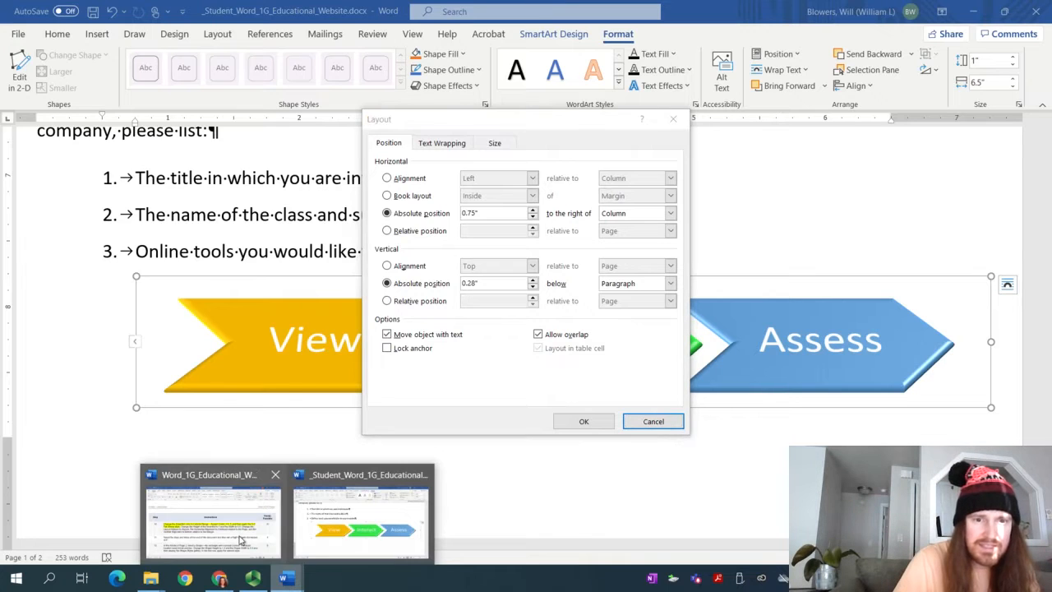
left_click(278, 522)
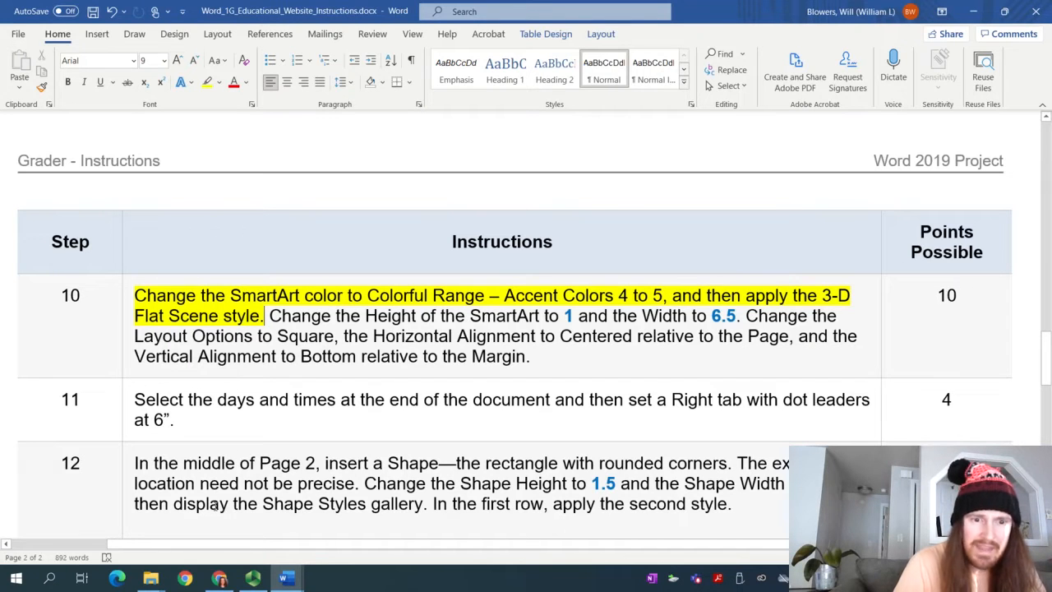
mouse_move(253, 578)
left_click(253, 546)
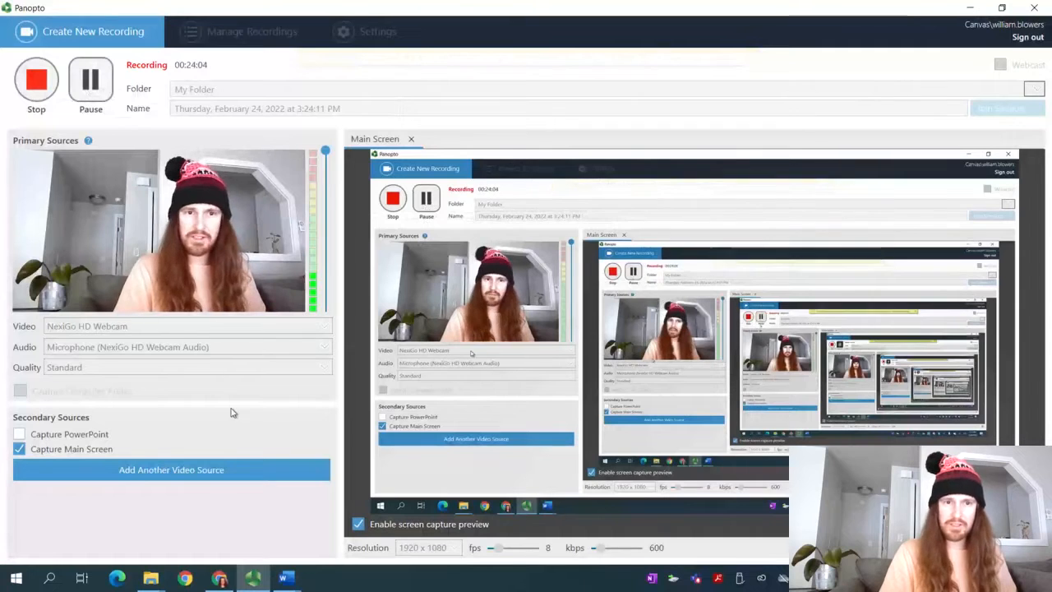
mouse_move(285, 578)
left_click(357, 513)
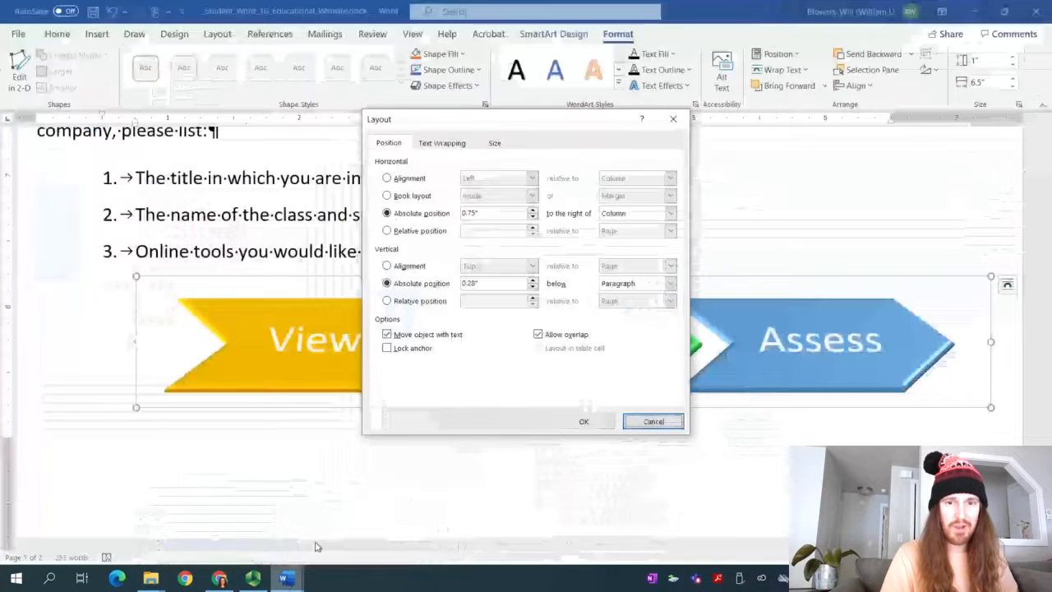
Center the SmartArt horizontally relative to the page
left_click(402, 183)
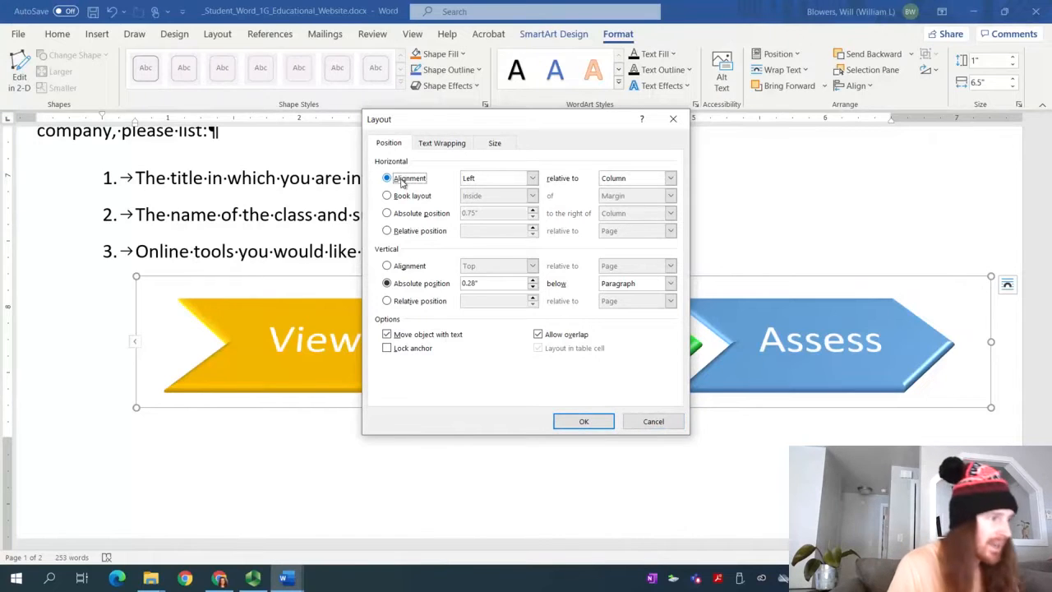
left_click(490, 179)
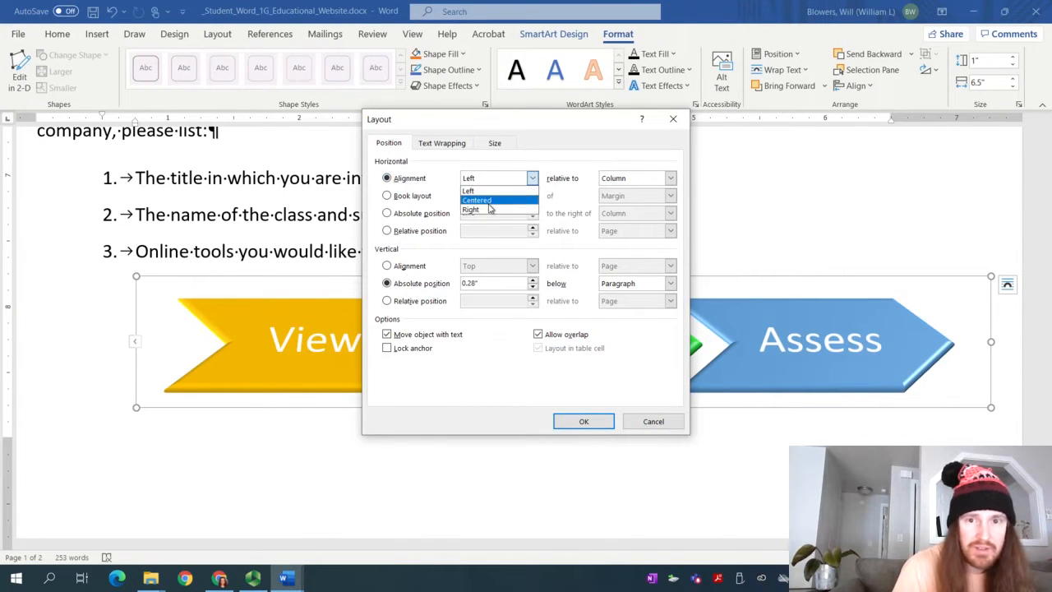
left_click(489, 202)
left_click(670, 178)
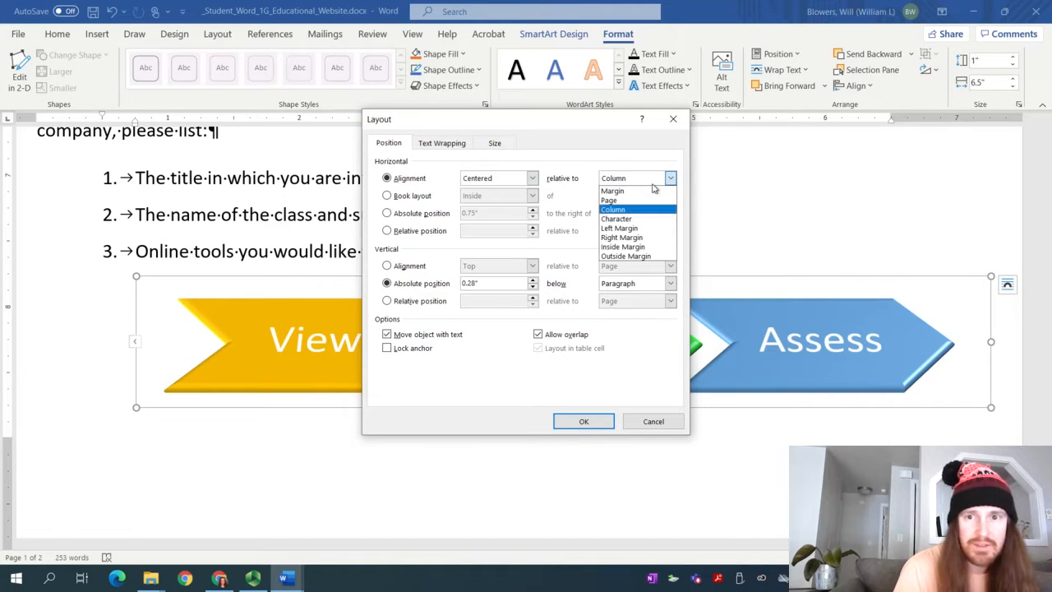
left_click(646, 201)
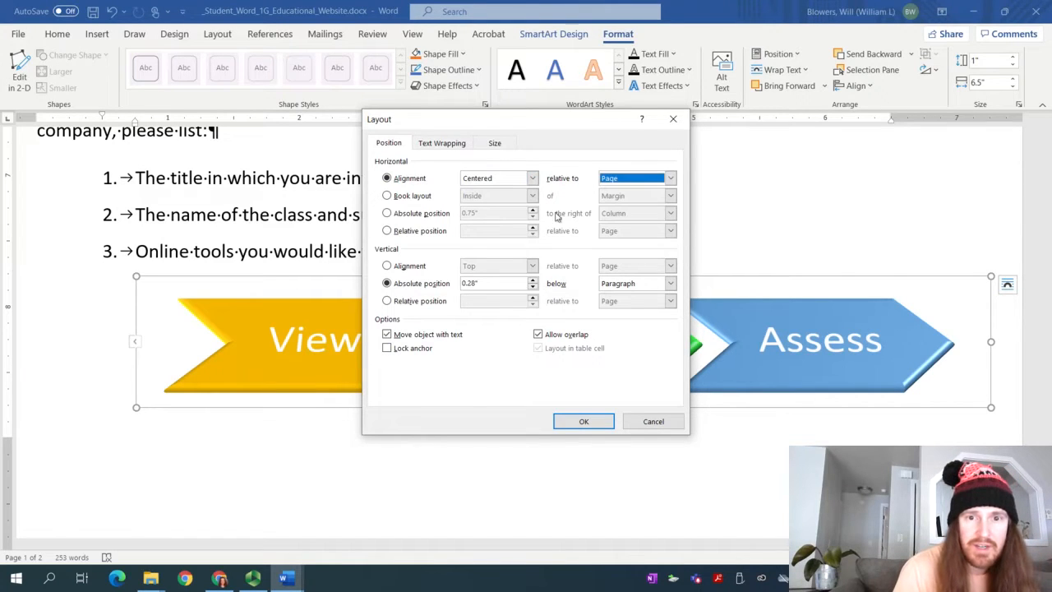
Align the SmartArt vertically to the bottom relative to the margin and confirm
left_click(410, 268)
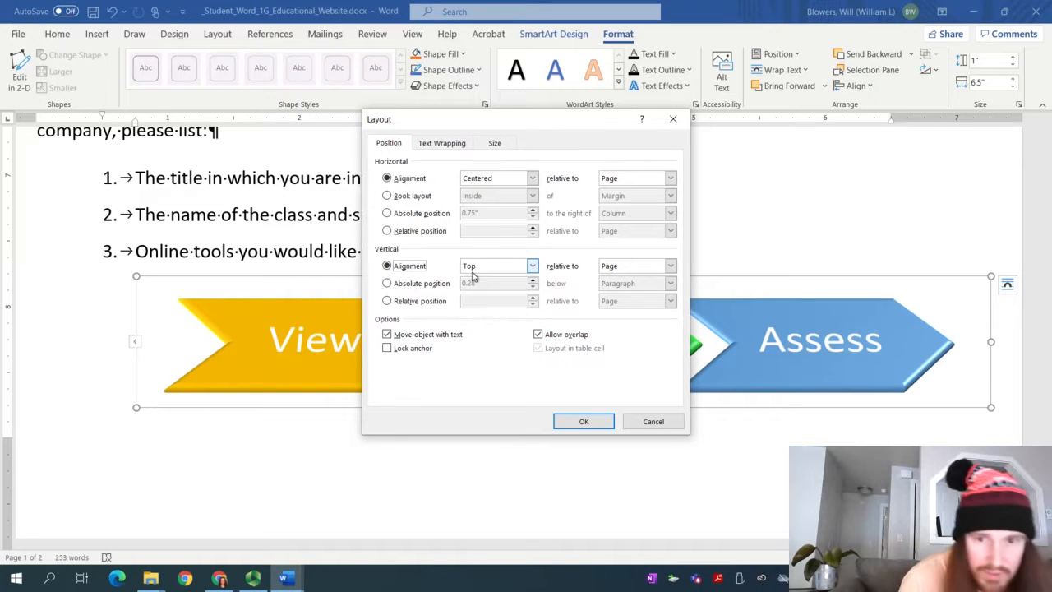
left_click(477, 268)
left_click(504, 294)
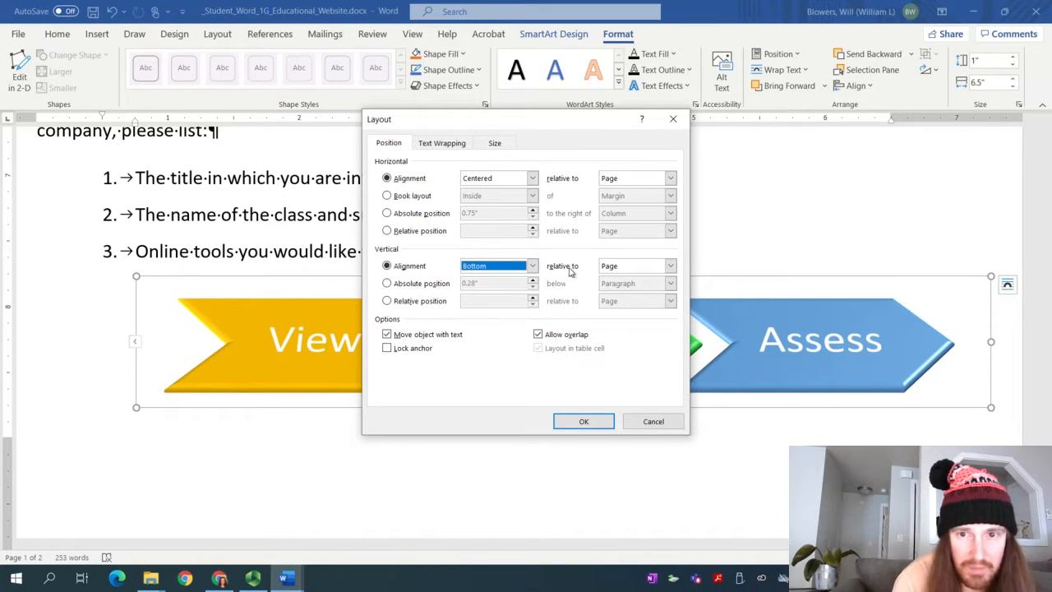
left_click(623, 265)
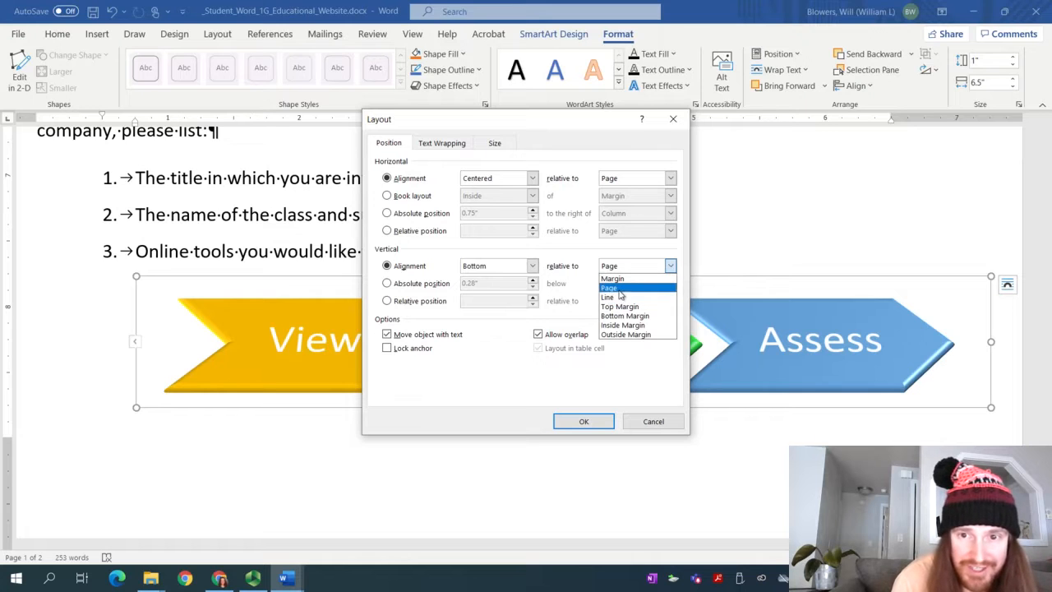
left_click(613, 279)
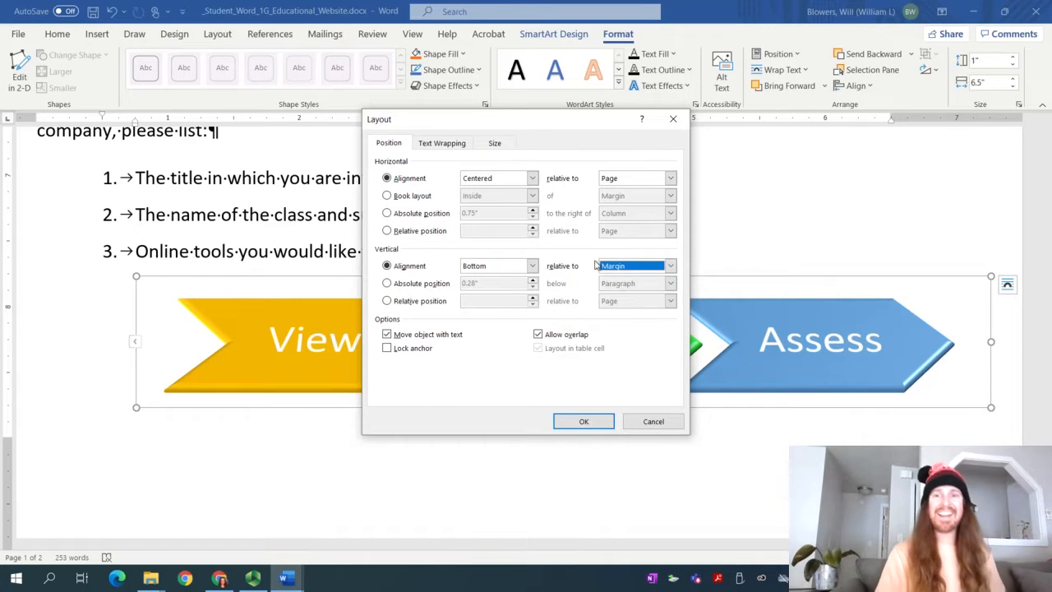
left_click(584, 421)
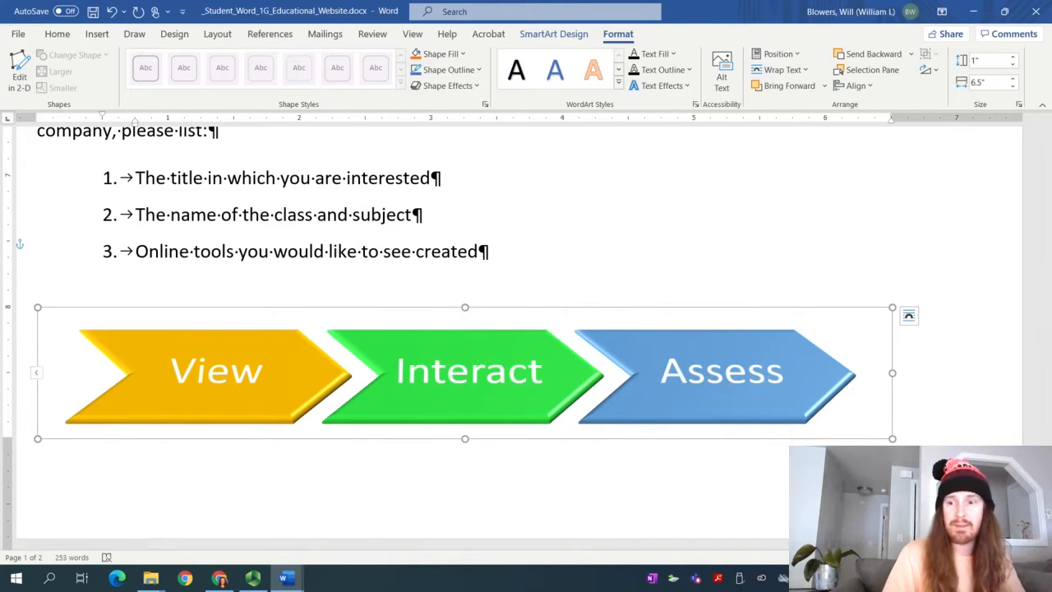
Highlight the rest of step 10 in the instructions in yellow
scroll(716, 399, "down", 2)
scroll(699, 387, "up", 3)
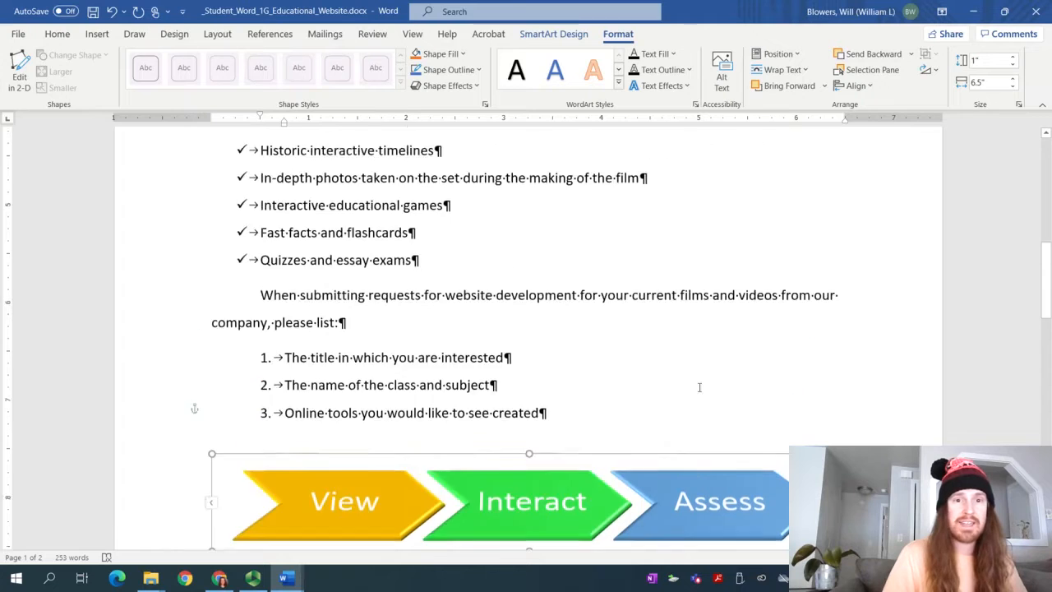
scroll(700, 386, "down", 1)
mouse_move(284, 578)
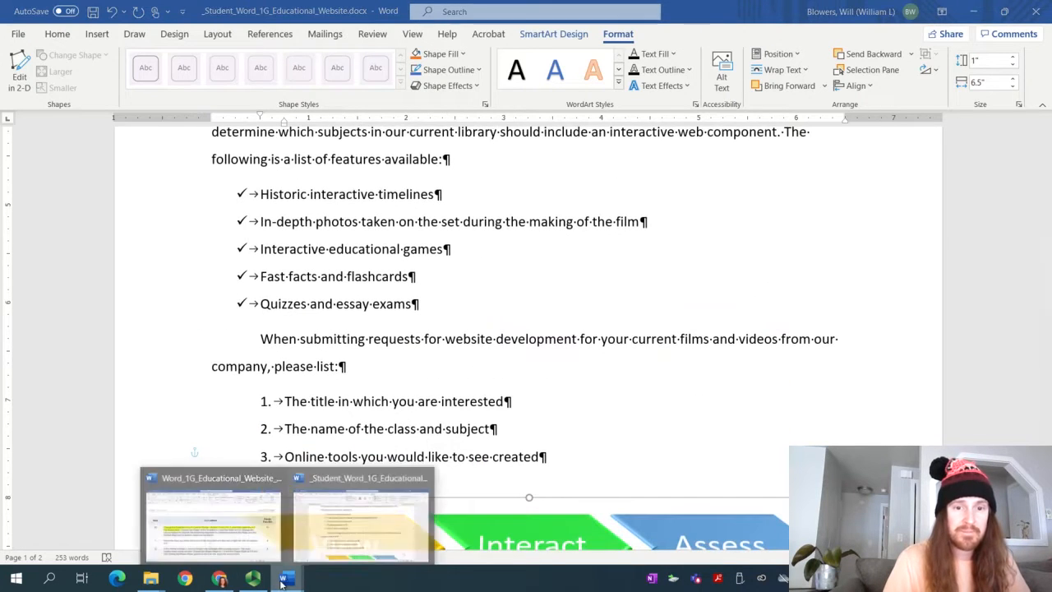
left_click(212, 518)
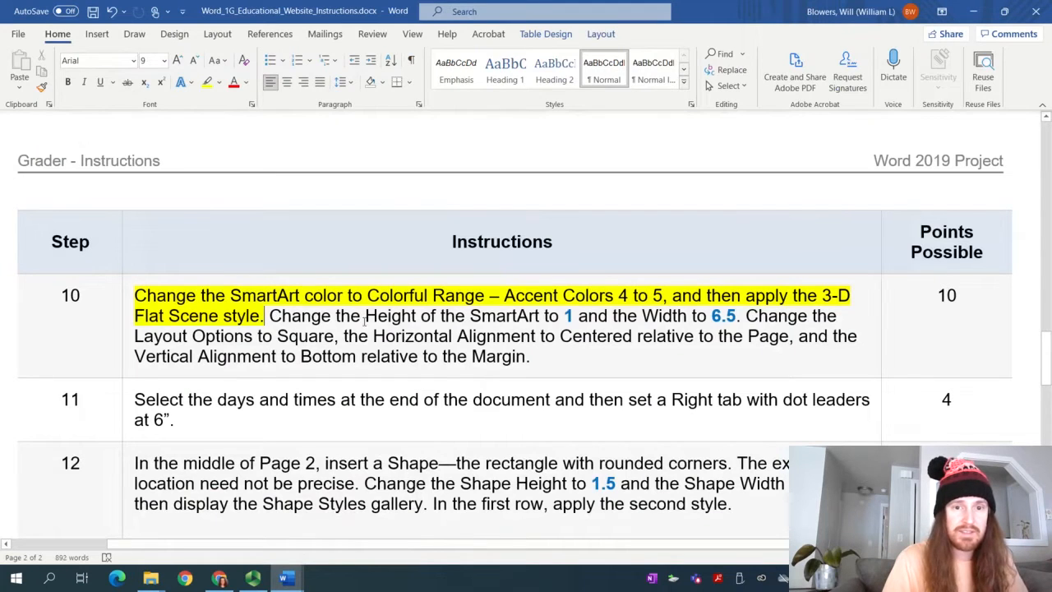
left_click_drag(541, 367, 268, 317)
left_click(207, 82)
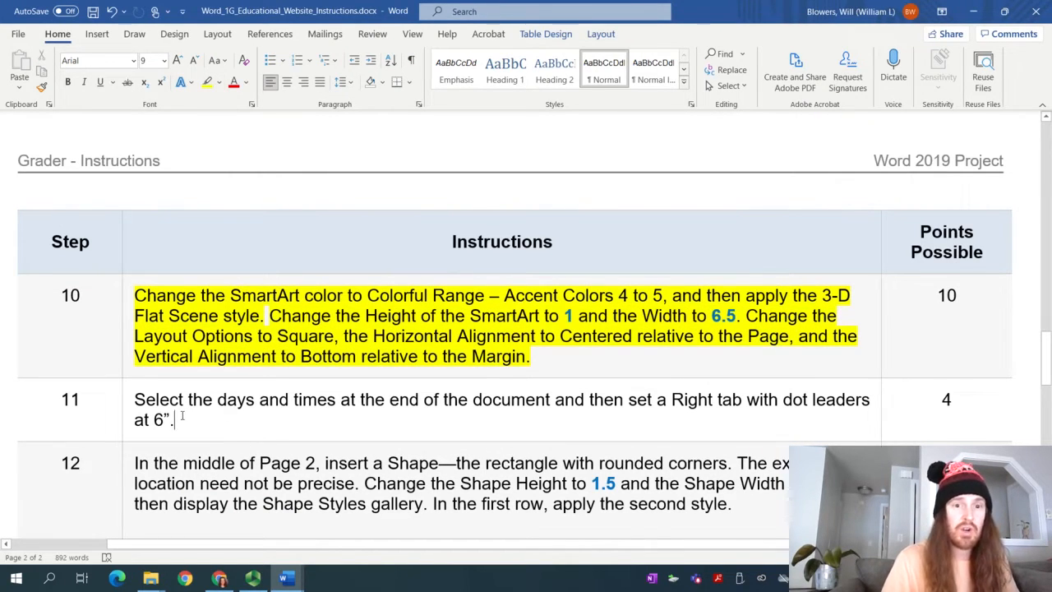
Select step 11's text, then return to the student document
left_click_drag(183, 417, 147, 396)
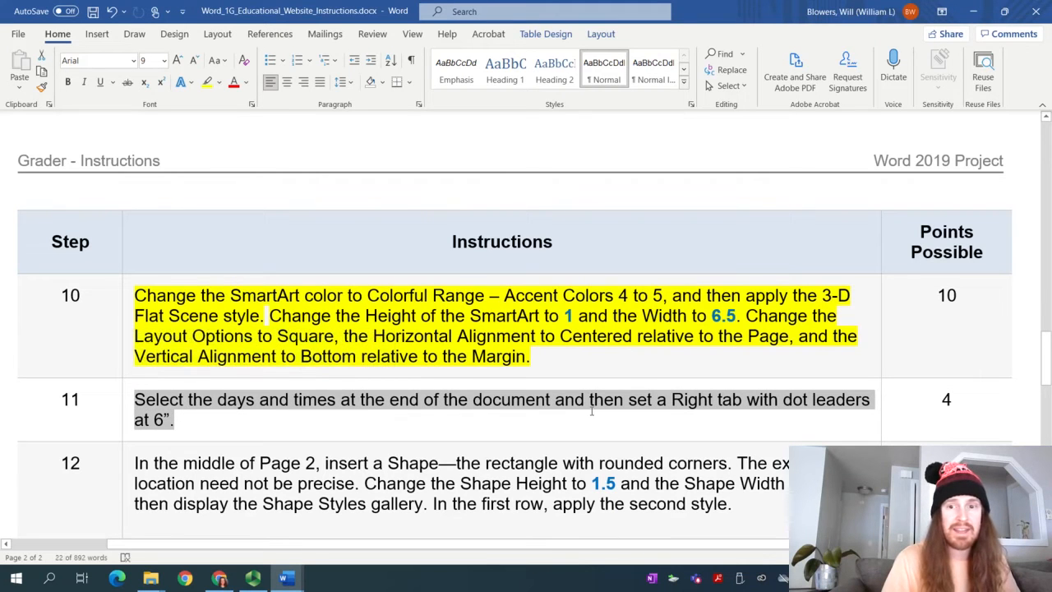
left_click(252, 578)
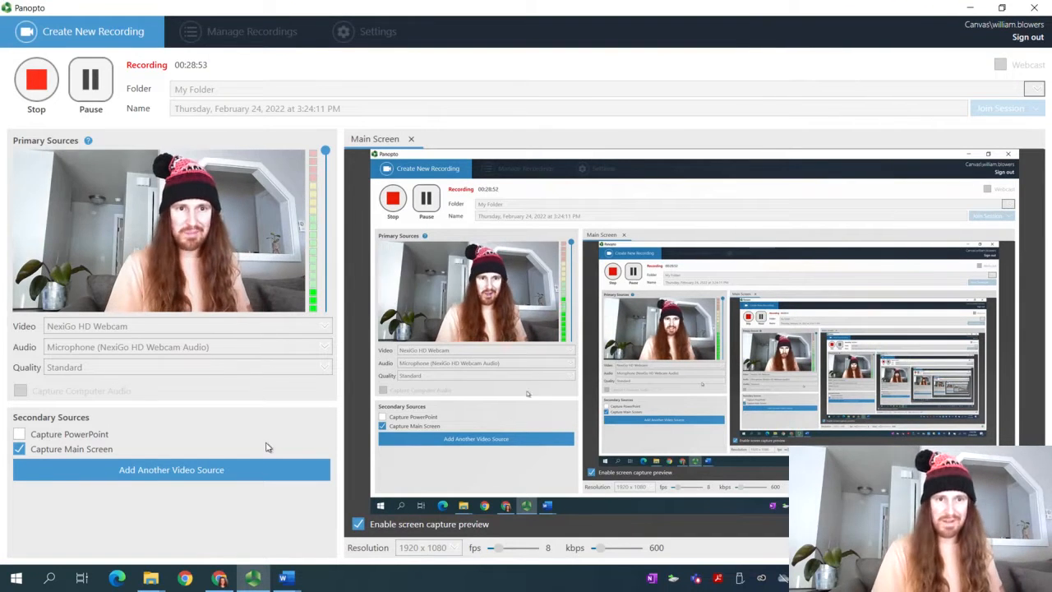
mouse_move(283, 580)
left_click(310, 533)
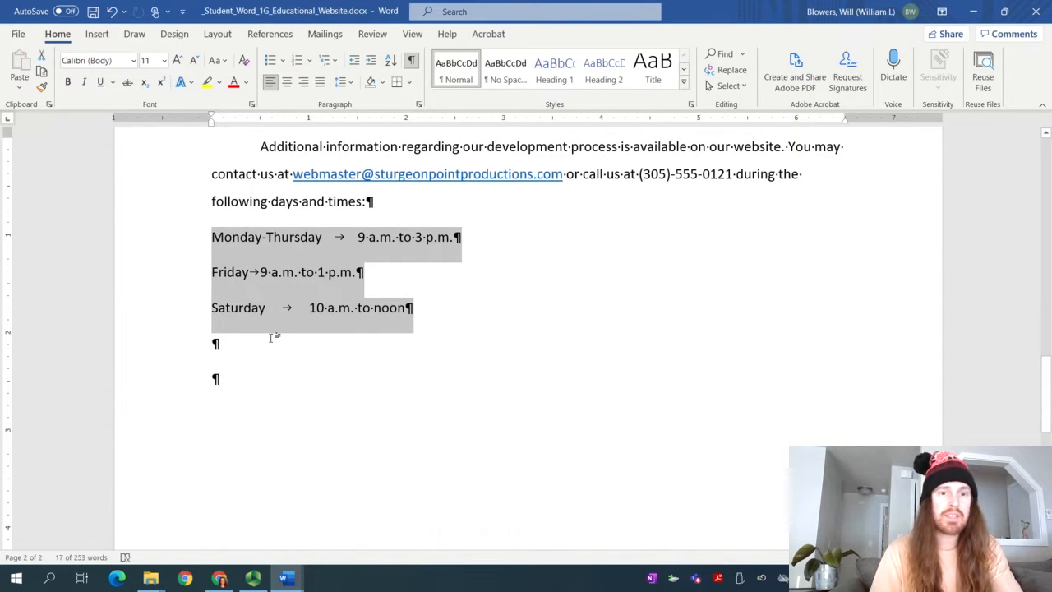
Set a right tab stop at 6" on the three schedule lines
scroll(273, 338, "up", 3)
scroll(270, 170, "down", 2)
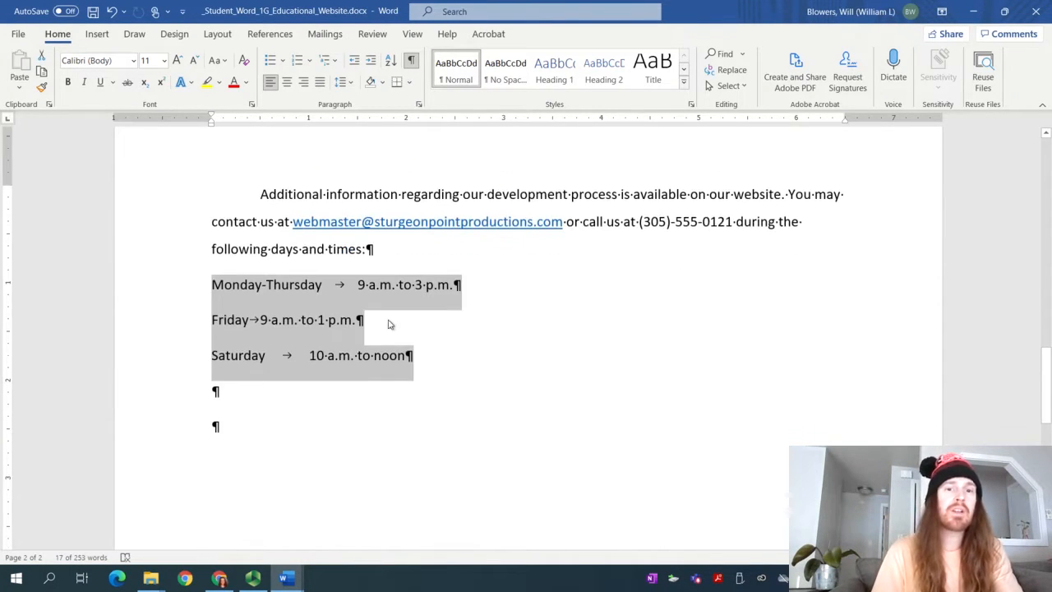
left_click(418, 356)
left_click_drag(421, 354, 228, 280)
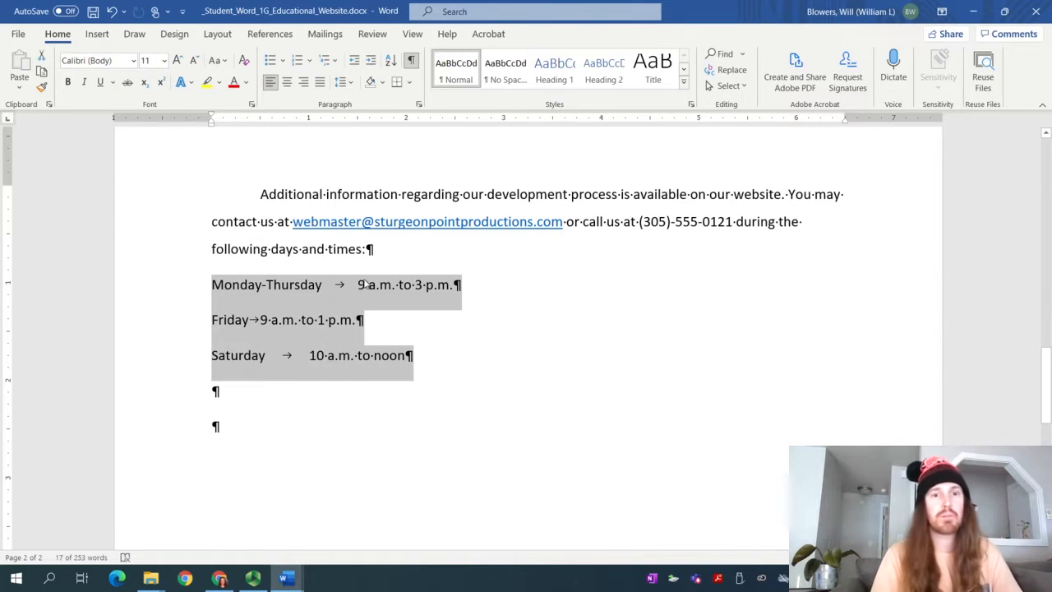
left_click(249, 287)
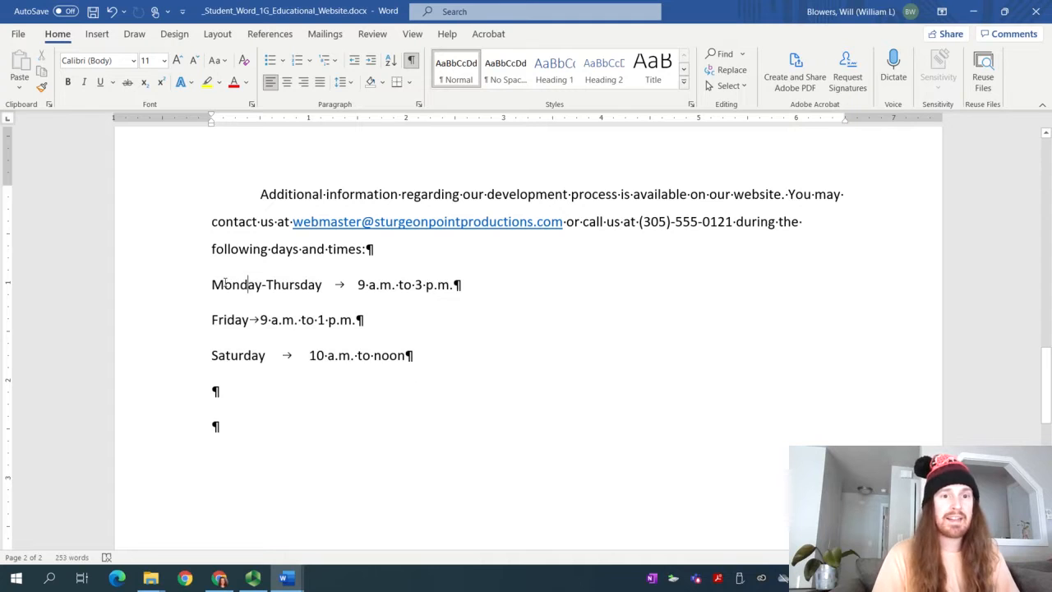
left_click_drag(236, 286, 453, 348)
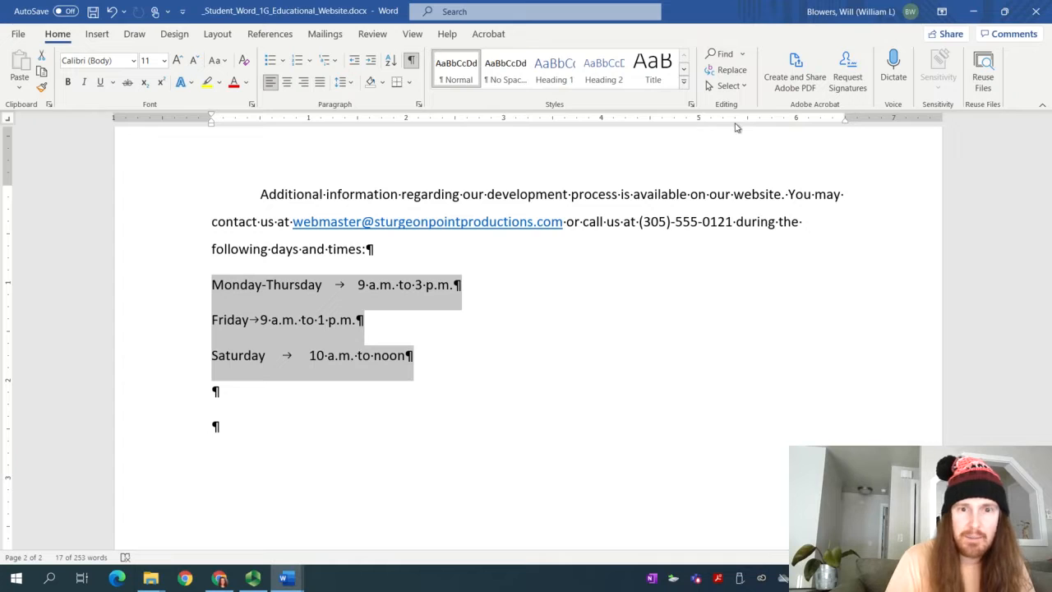
left_click(796, 120)
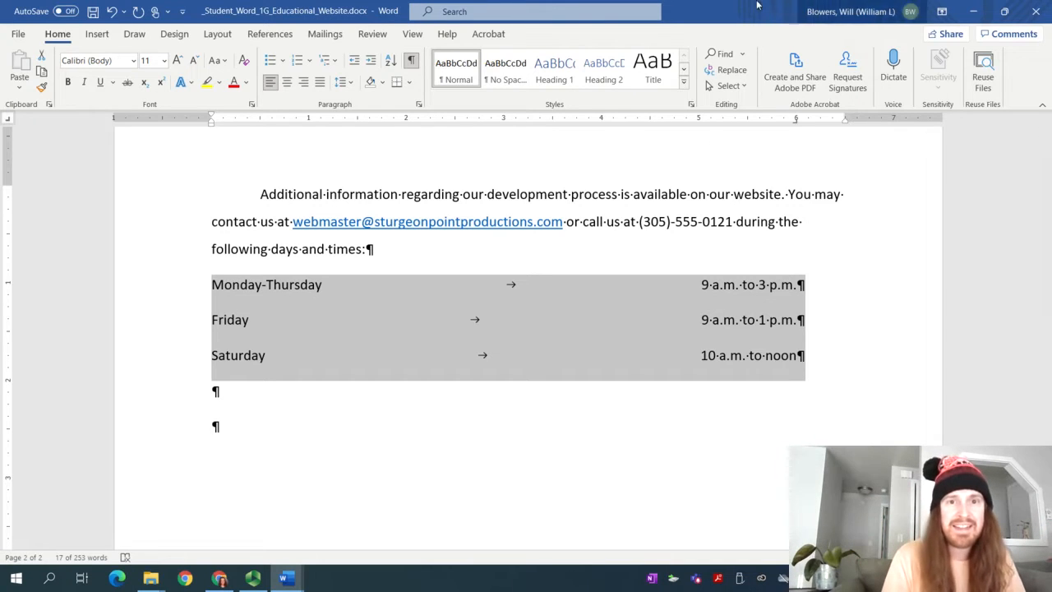
Toggle Show/Hide ¶ to preview the layout, then switch to the Instructions document
left_click(412, 63)
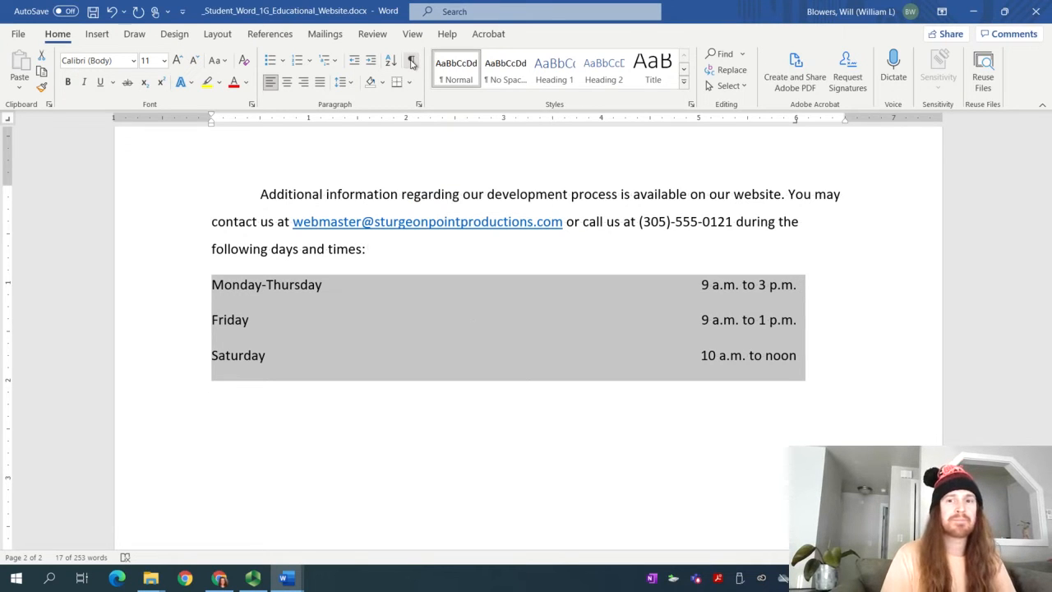
left_click(412, 63)
left_click(412, 63)
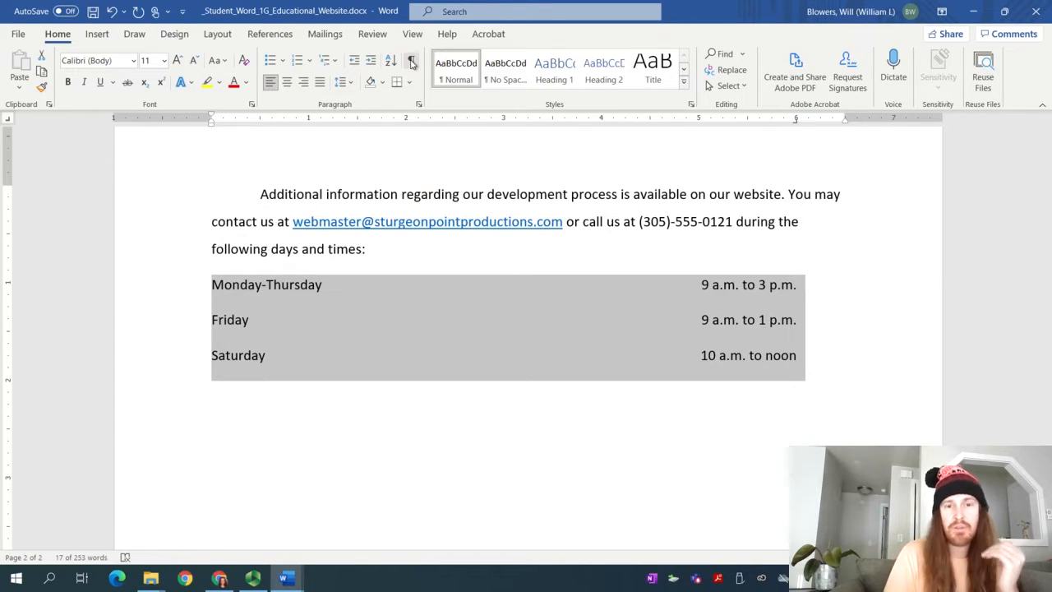
left_click(412, 63)
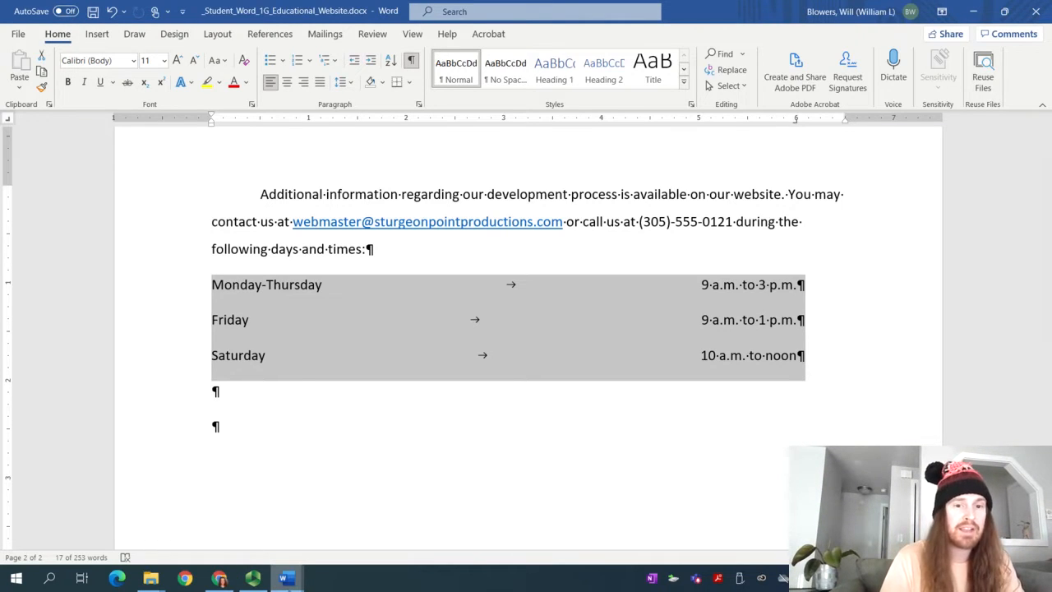
mouse_move(292, 585)
left_click(253, 560)
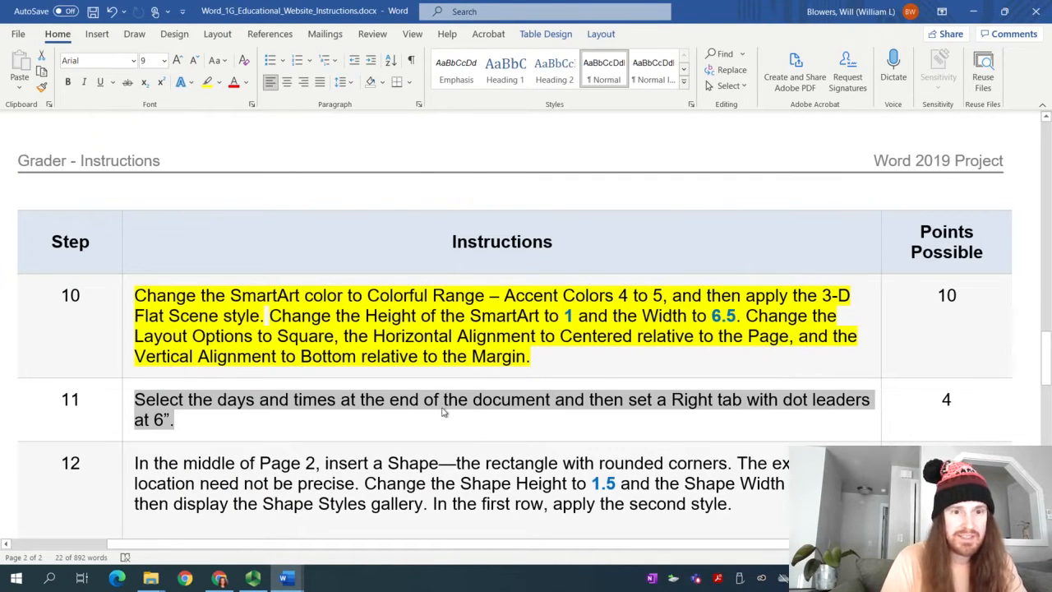
Highlight step 11 of the instructions in yellow
left_click(207, 83)
left_click(327, 511)
scroll(327, 465, "down", 4)
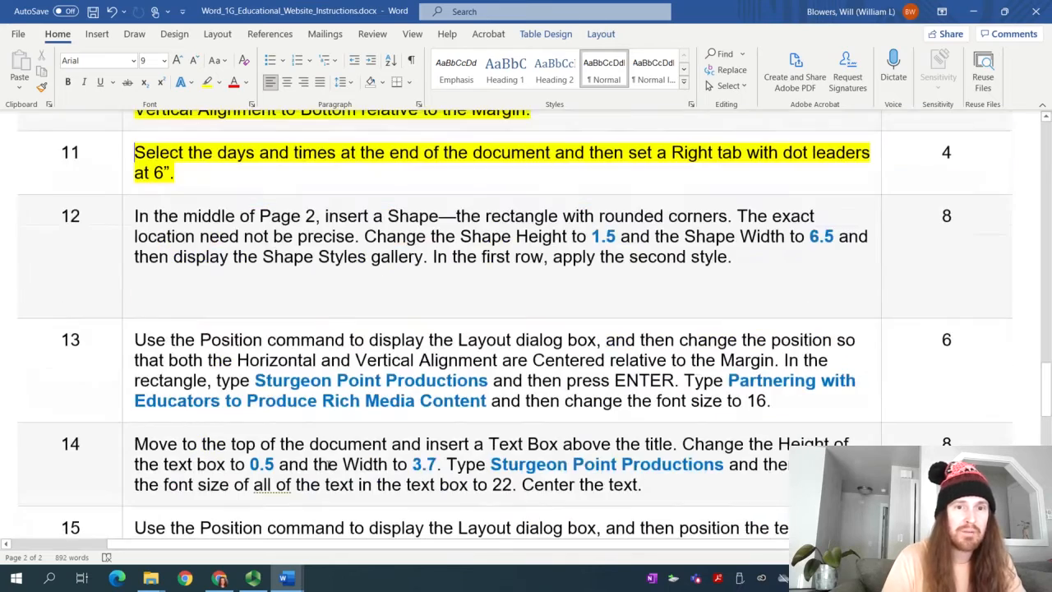
scroll(340, 177, "up", 1)
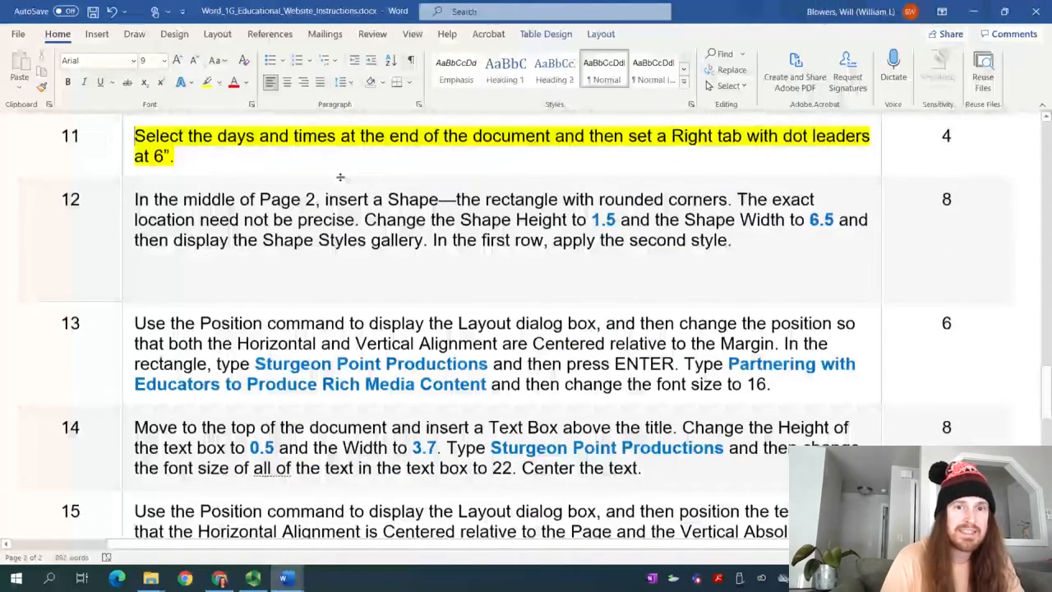
Return to the student document's schedule lines
left_click(254, 578)
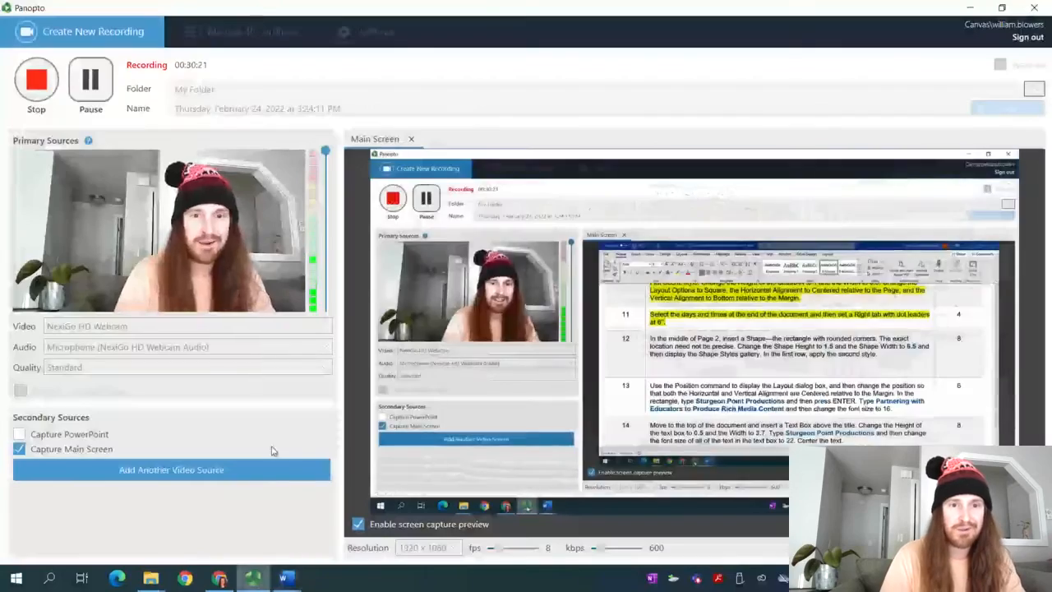
left_click(91, 80)
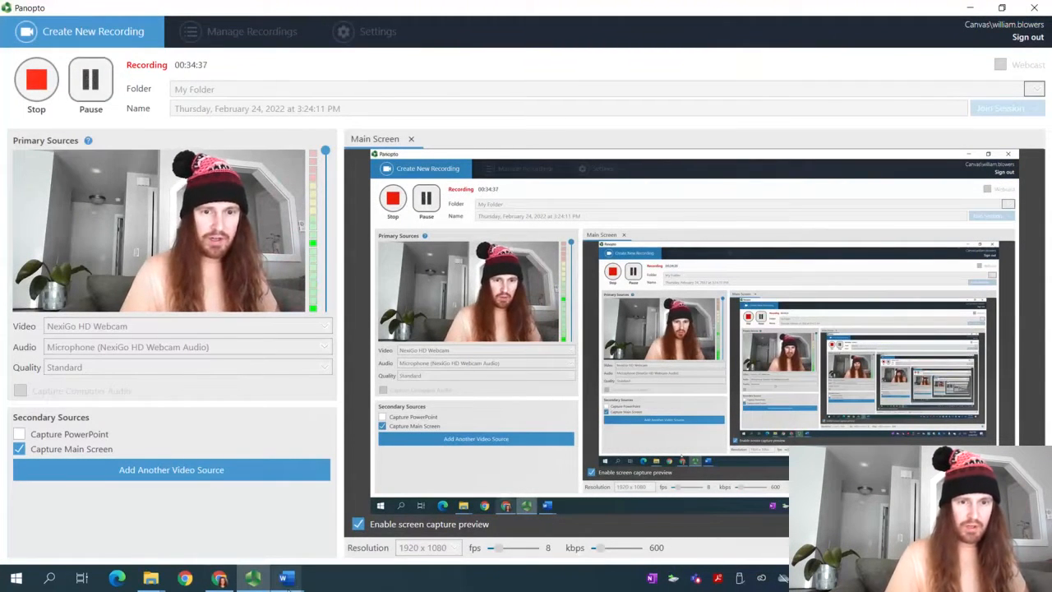
mouse_move(284, 578)
left_click(312, 542)
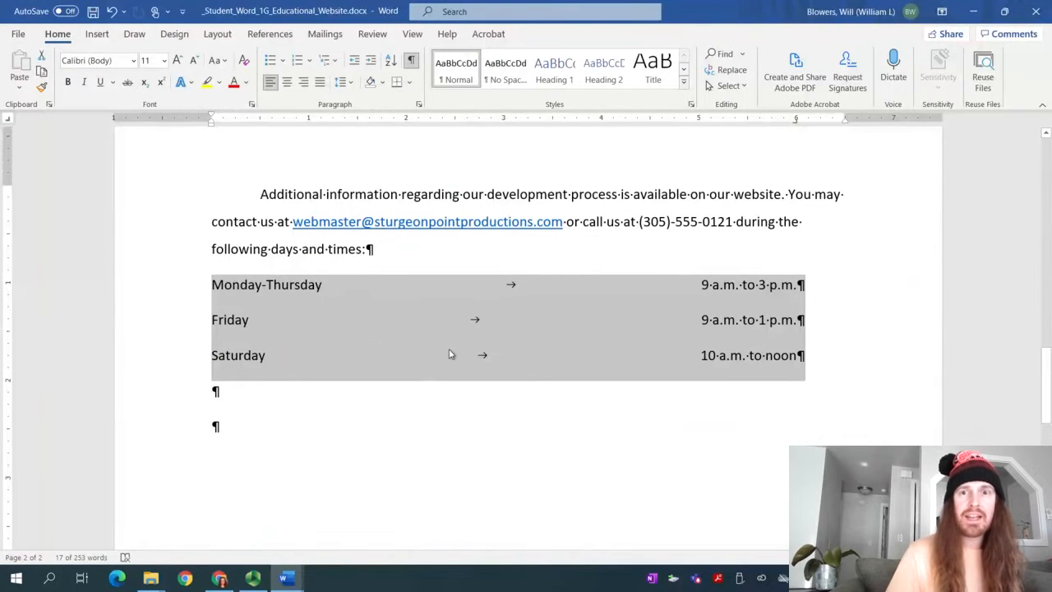
Give the 6" right tab stop a dot leader in the Tabs dialog
double_click(796, 119)
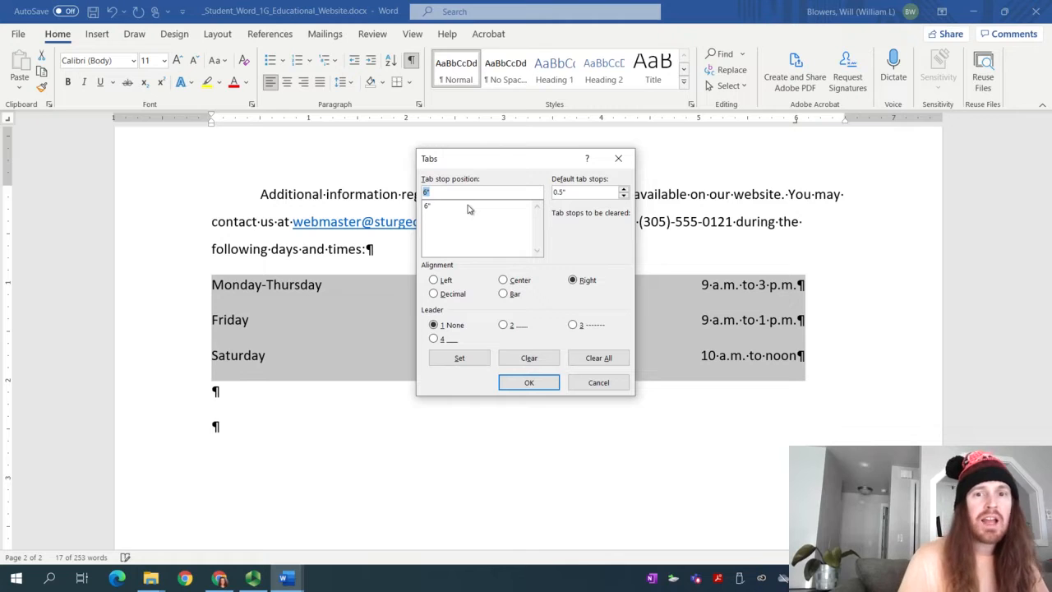
left_click(460, 207)
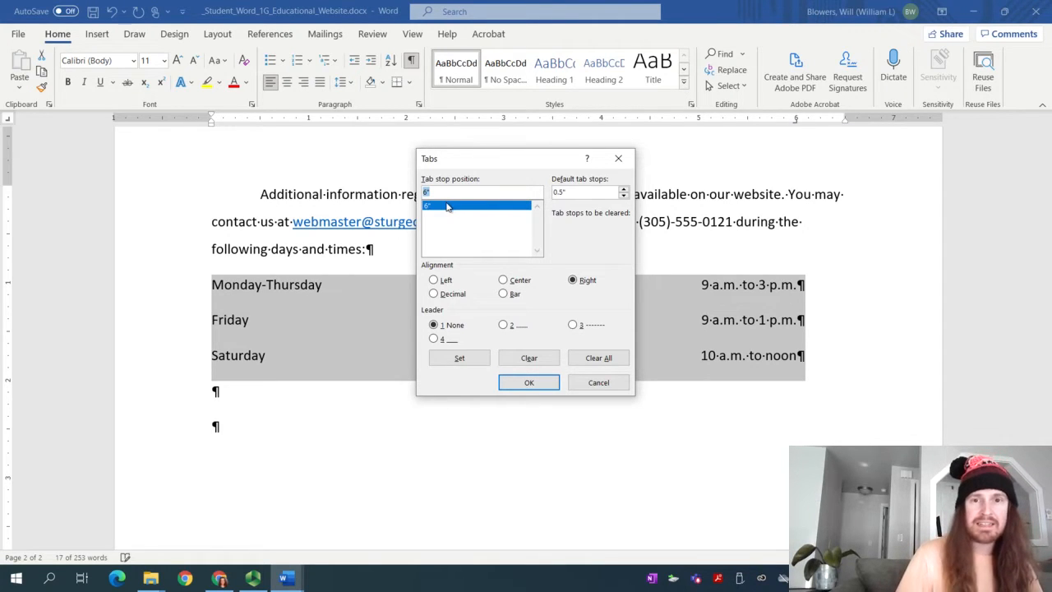
left_click(585, 281)
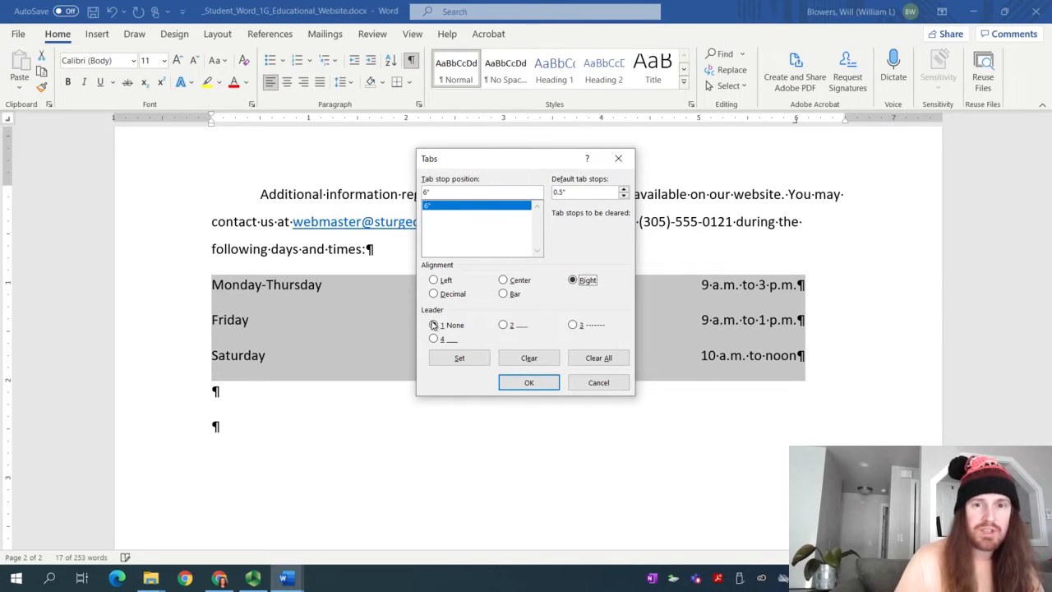
left_click(505, 326)
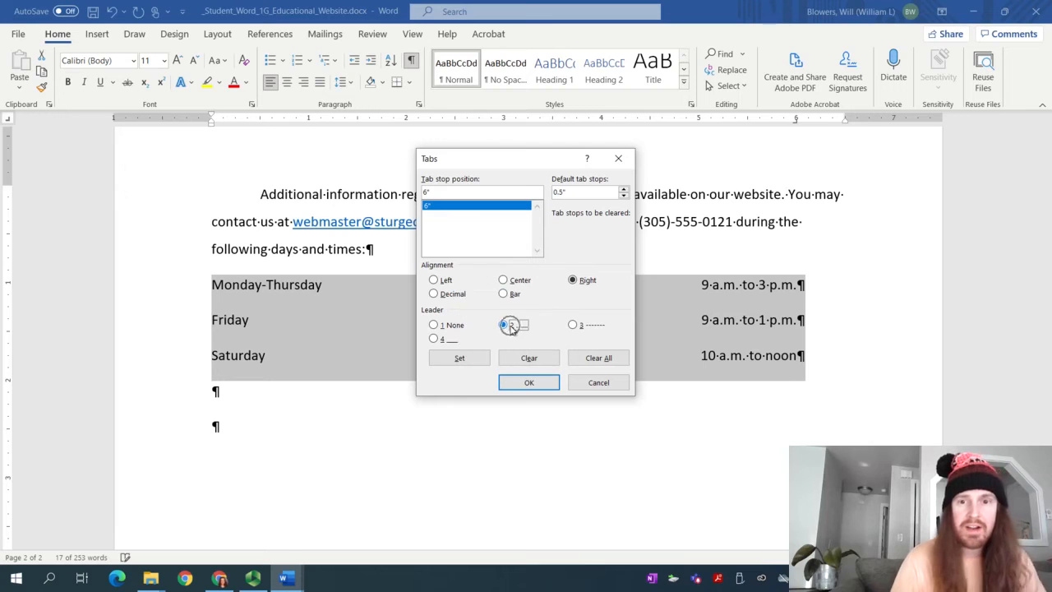
left_click(461, 366)
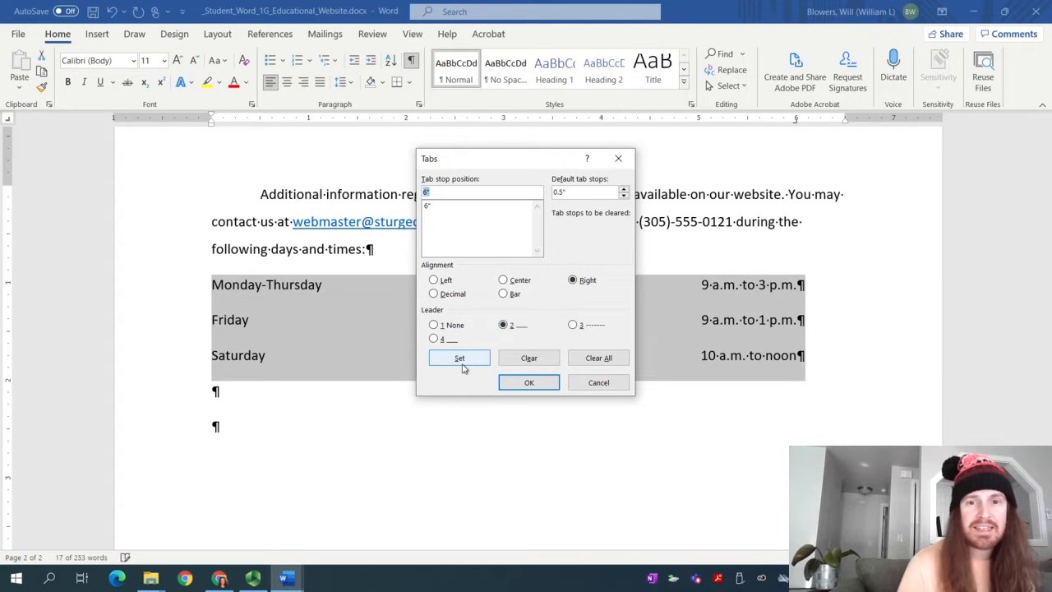
left_click(526, 385)
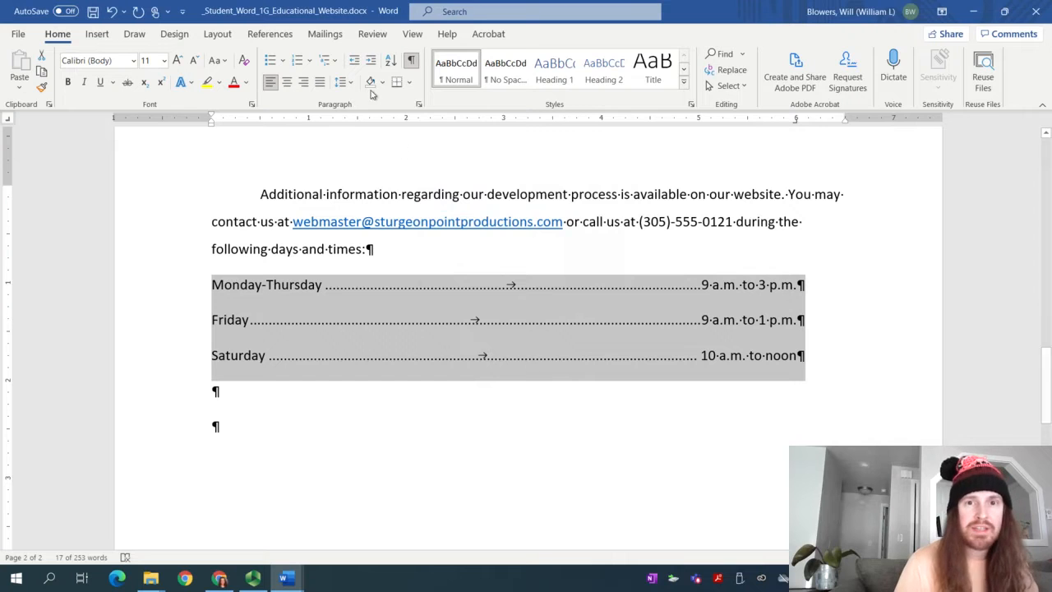
Toggle formatting marks off and back on to check the dot leaders
left_click(411, 60)
left_click(412, 60)
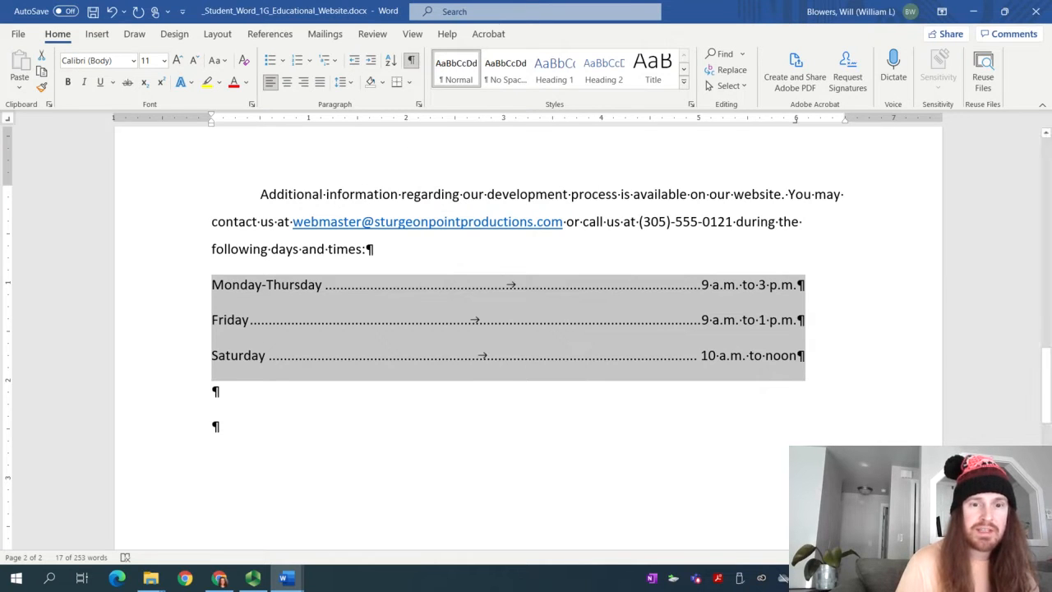
mouse_move(285, 578)
left_click(208, 516)
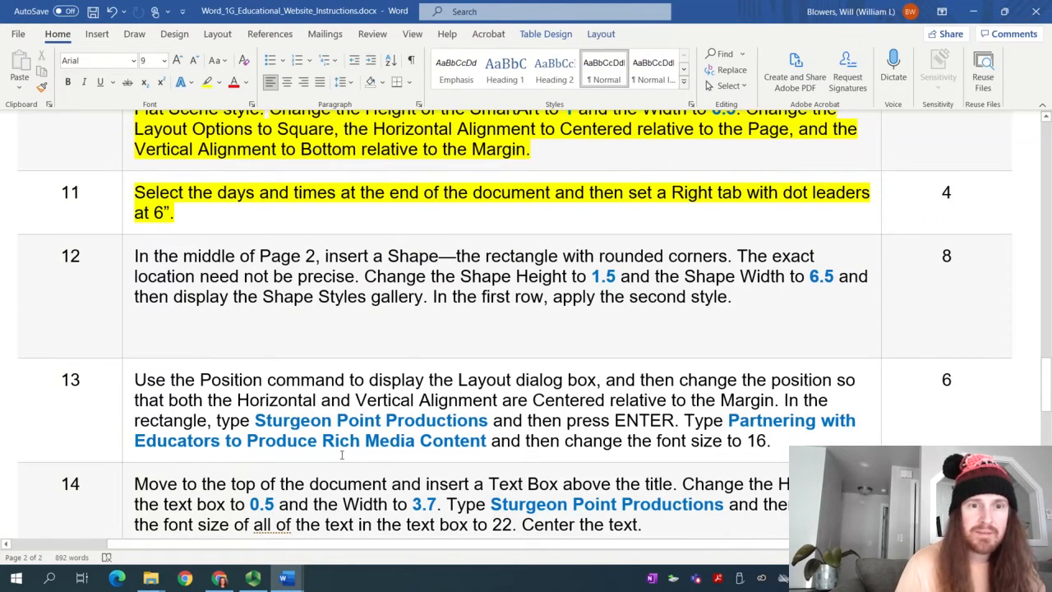
left_click(253, 578)
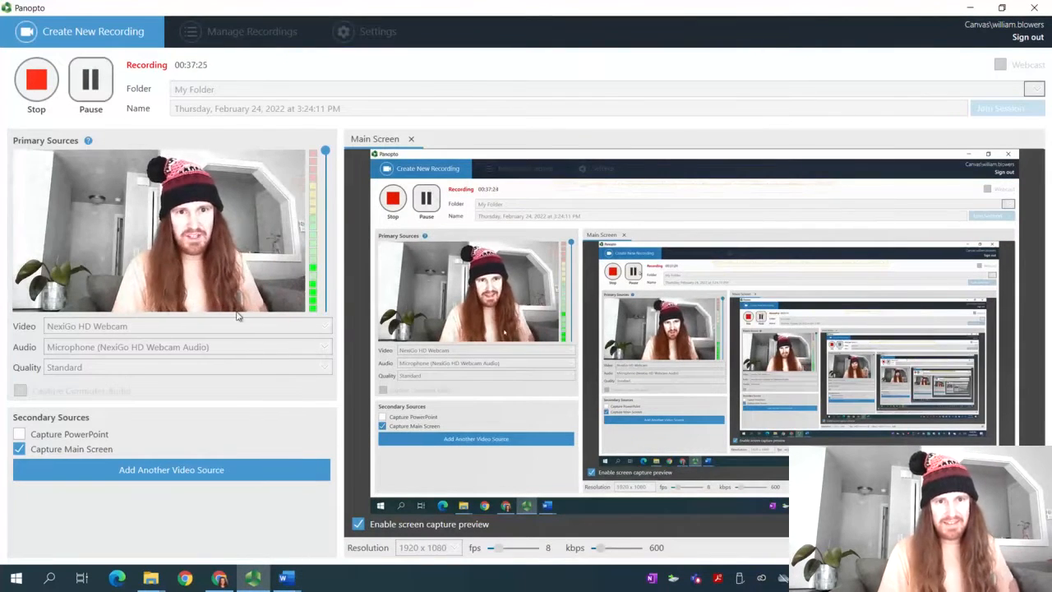
mouse_move(285, 581)
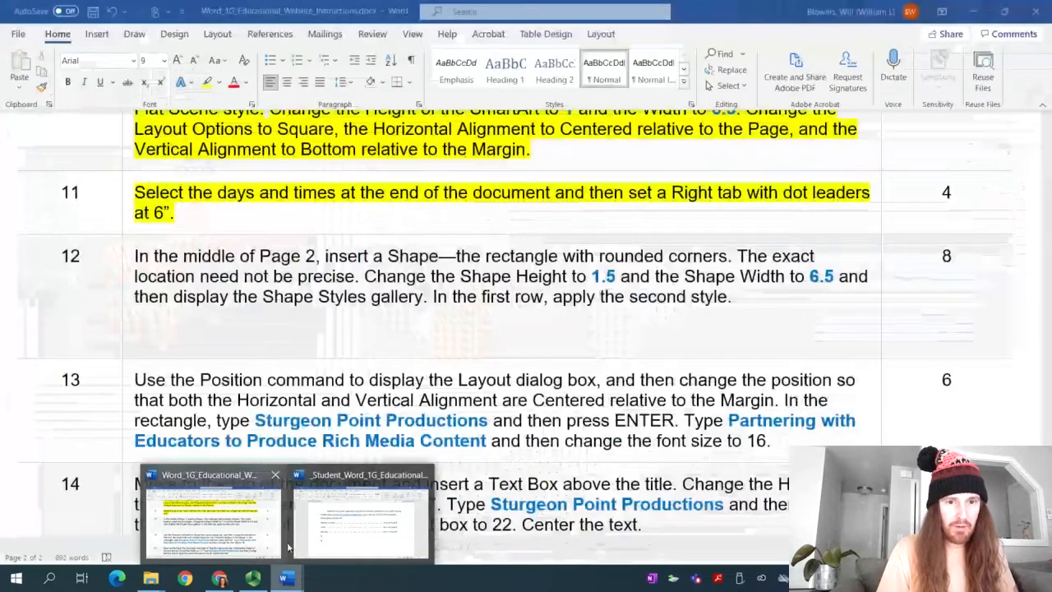
left_click(312, 522)
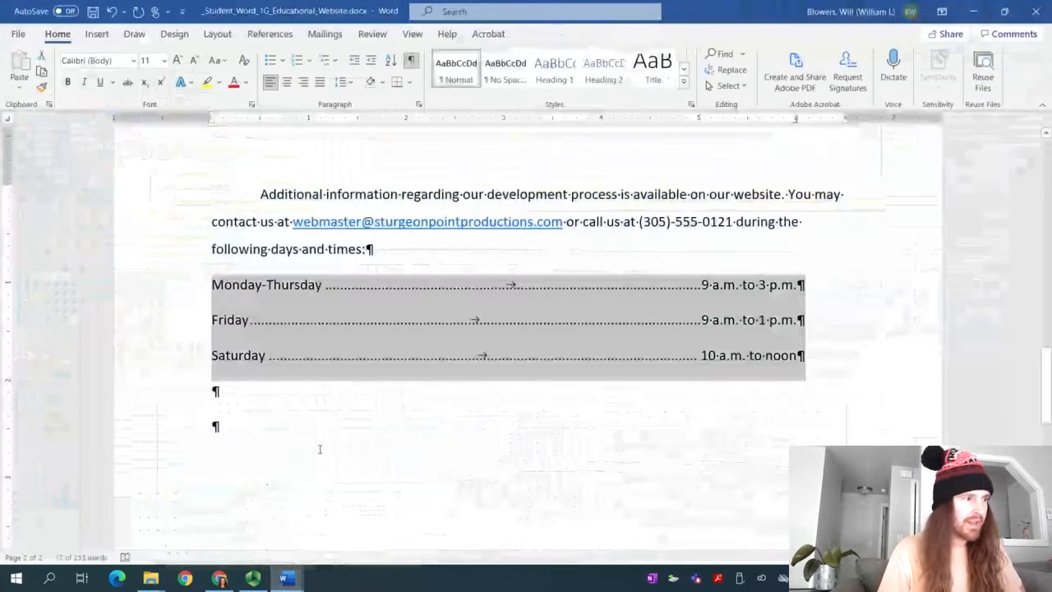
Draw a Rectangle: Rounded Corners shape below the days-and-times list
left_click(99, 35)
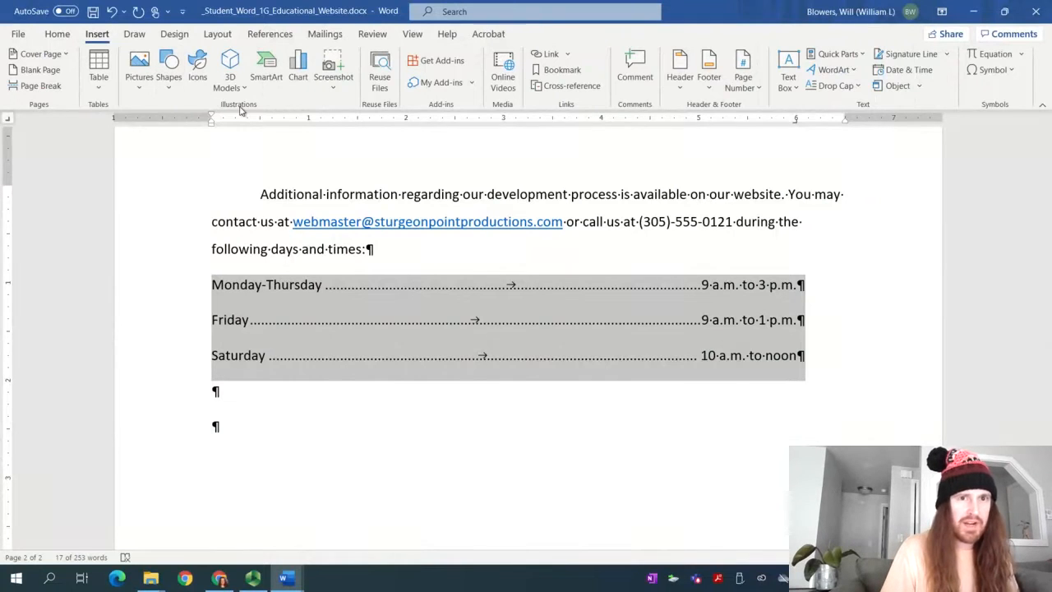
left_click(169, 82)
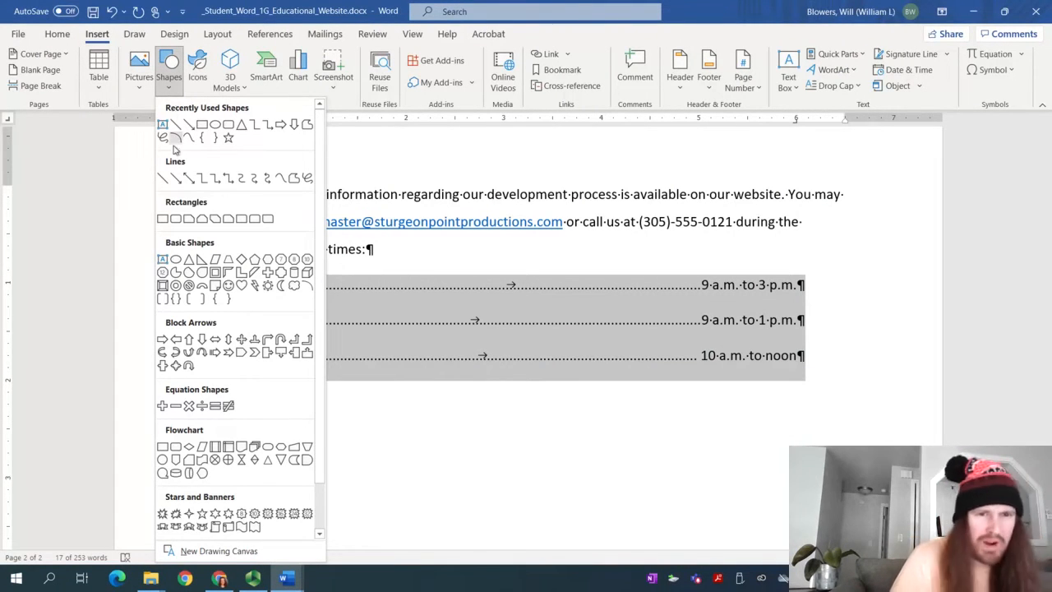
left_click(176, 220)
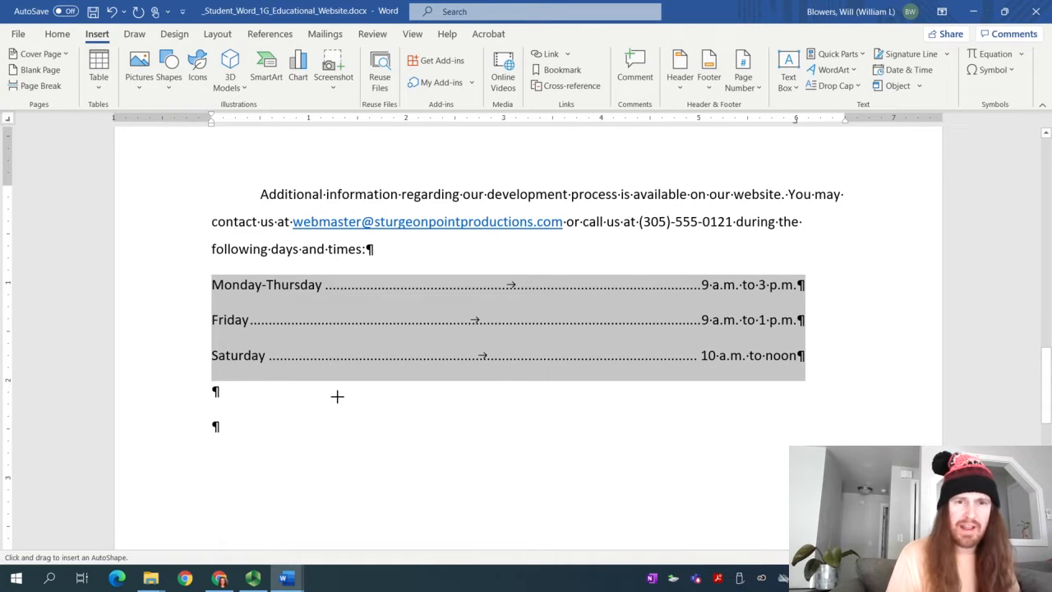
left_click_drag(338, 397, 642, 492)
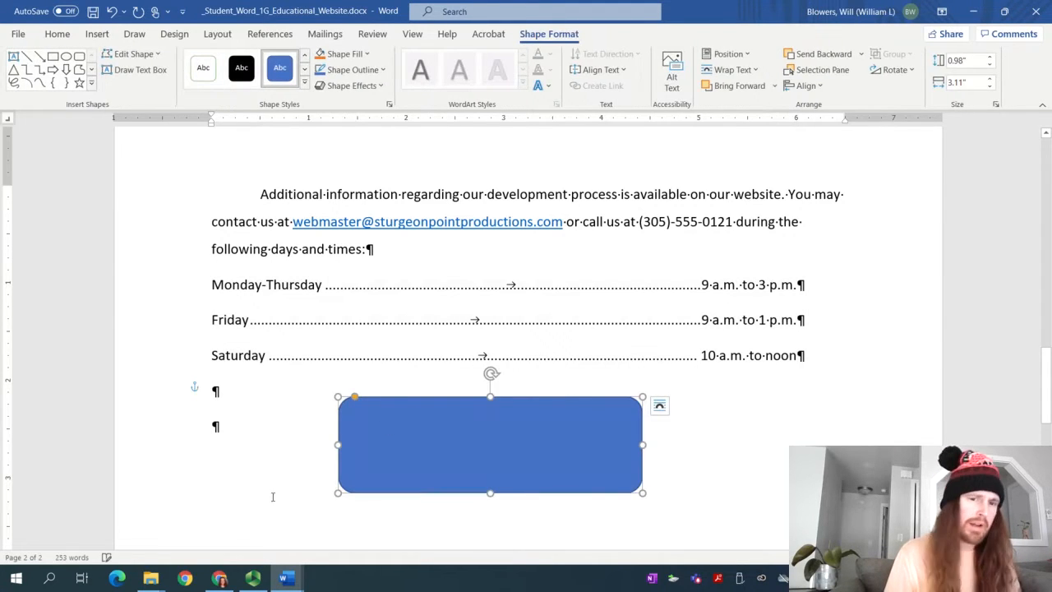
left_click(252, 578)
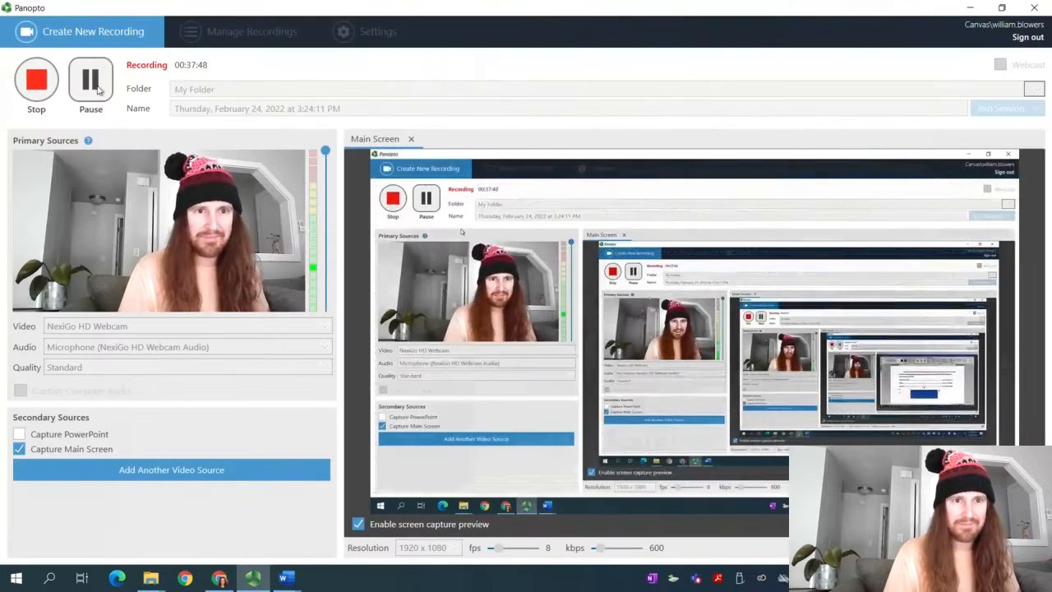
mouse_move(285, 578)
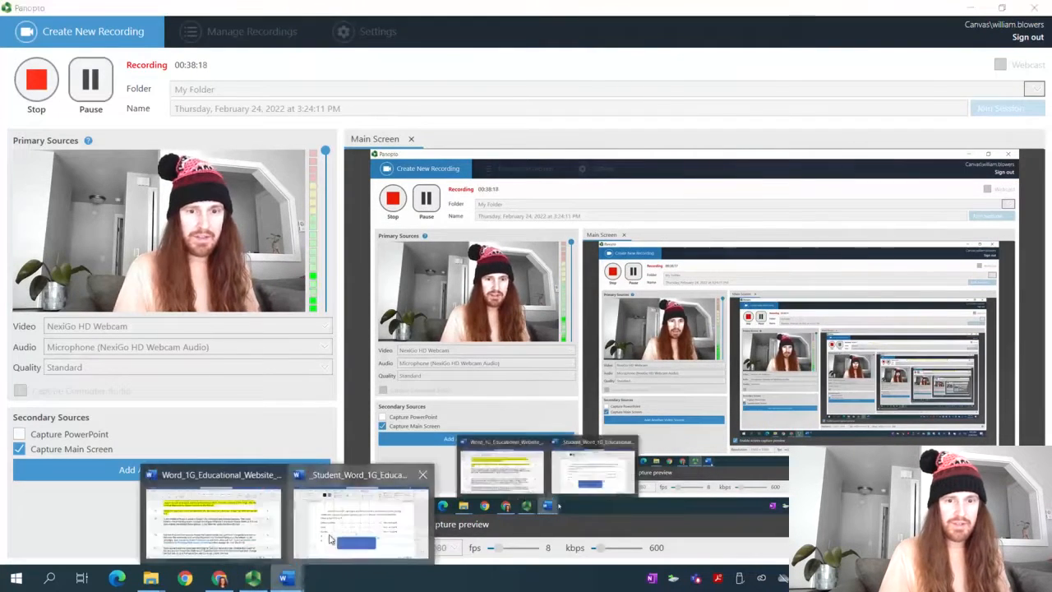
left_click(330, 539)
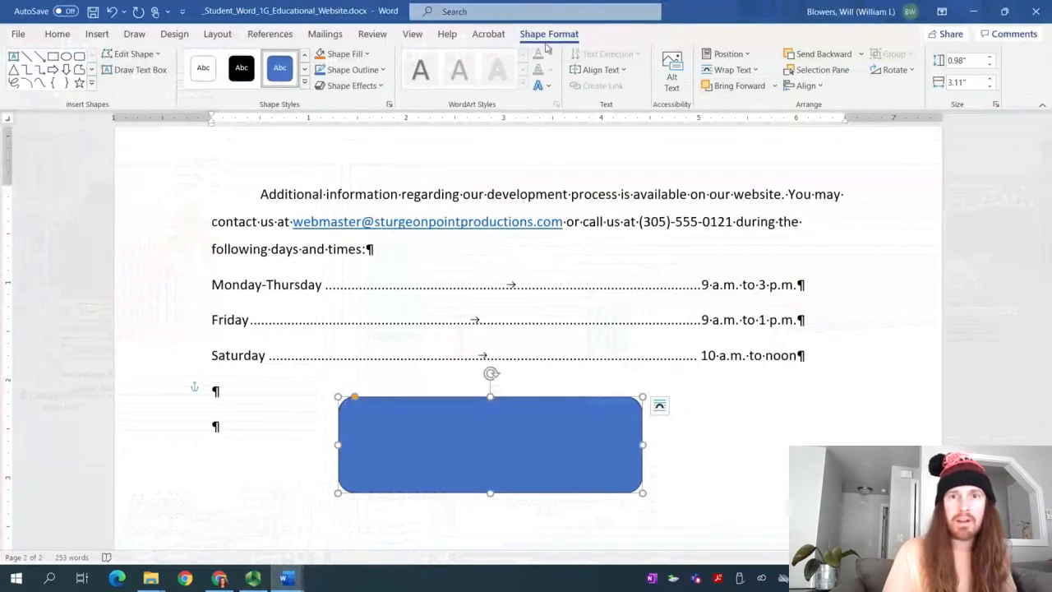
Size the rectangle to 1.5" high by 6.5" wide and move it onto the page
left_click(967, 60)
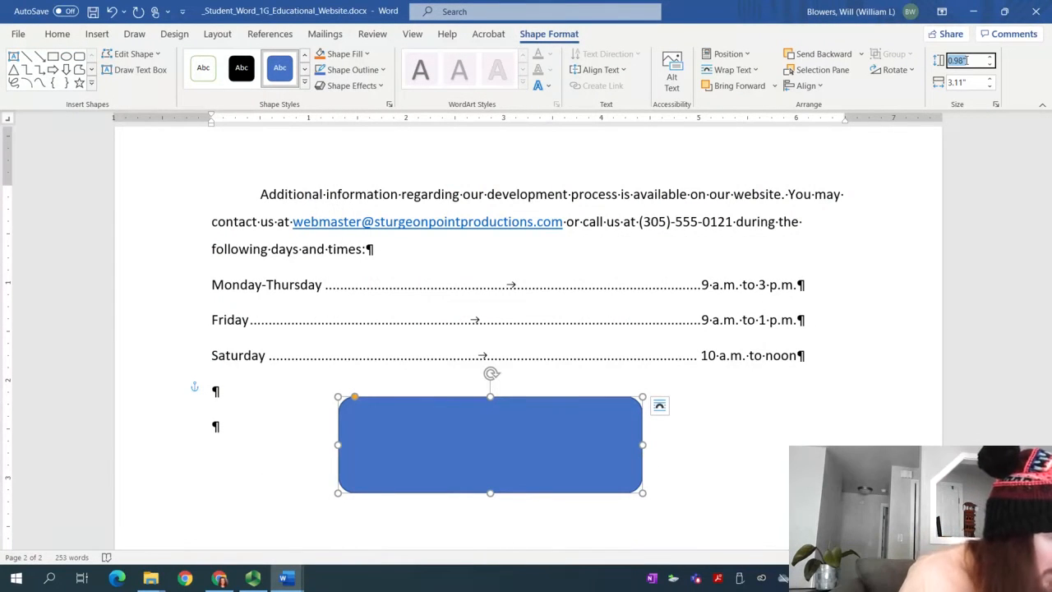
type("1.5")
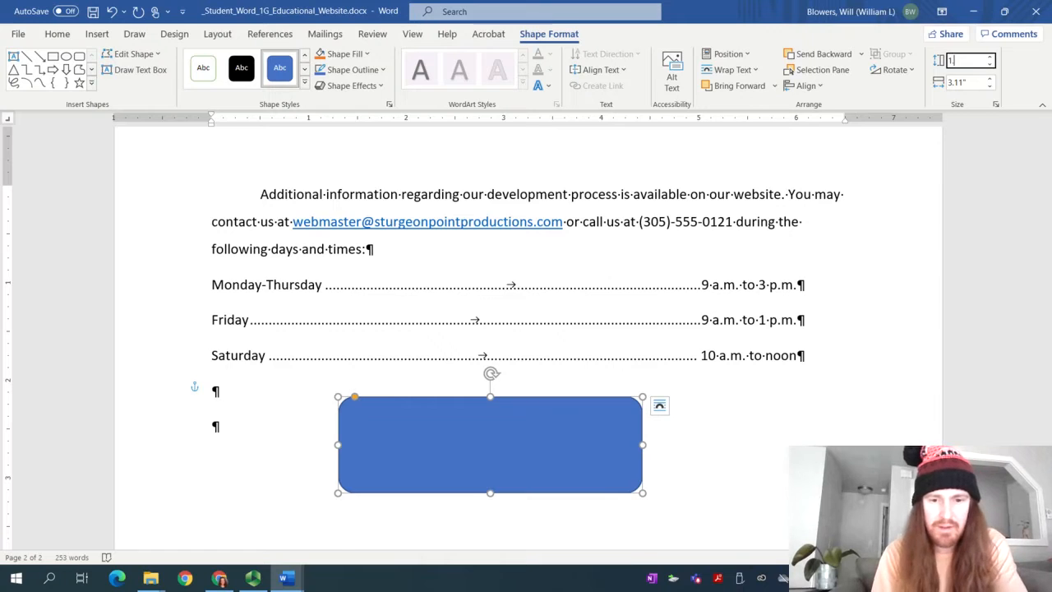
key("Tab")
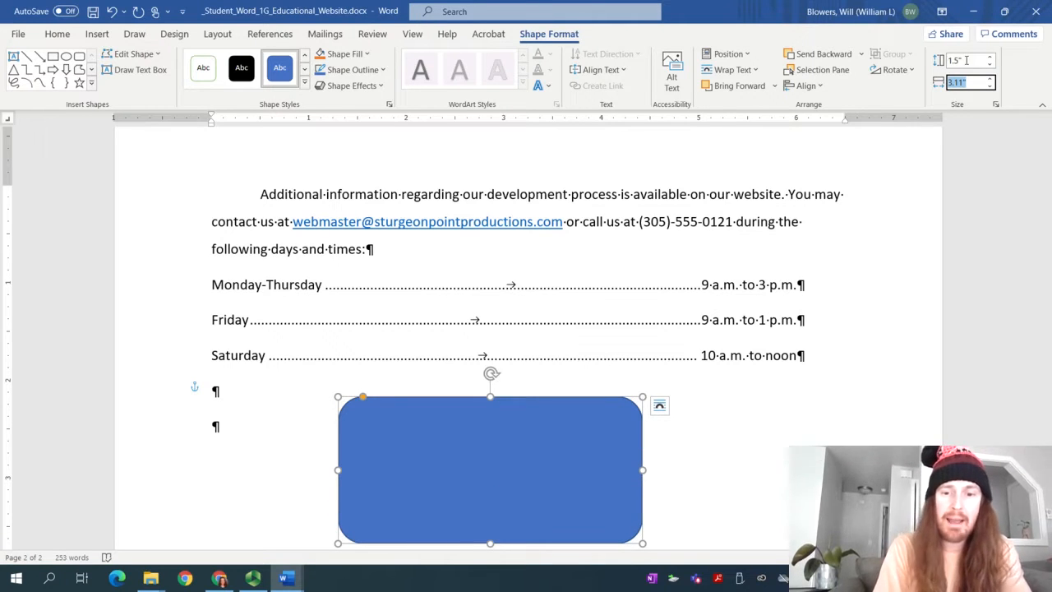
type("6.5")
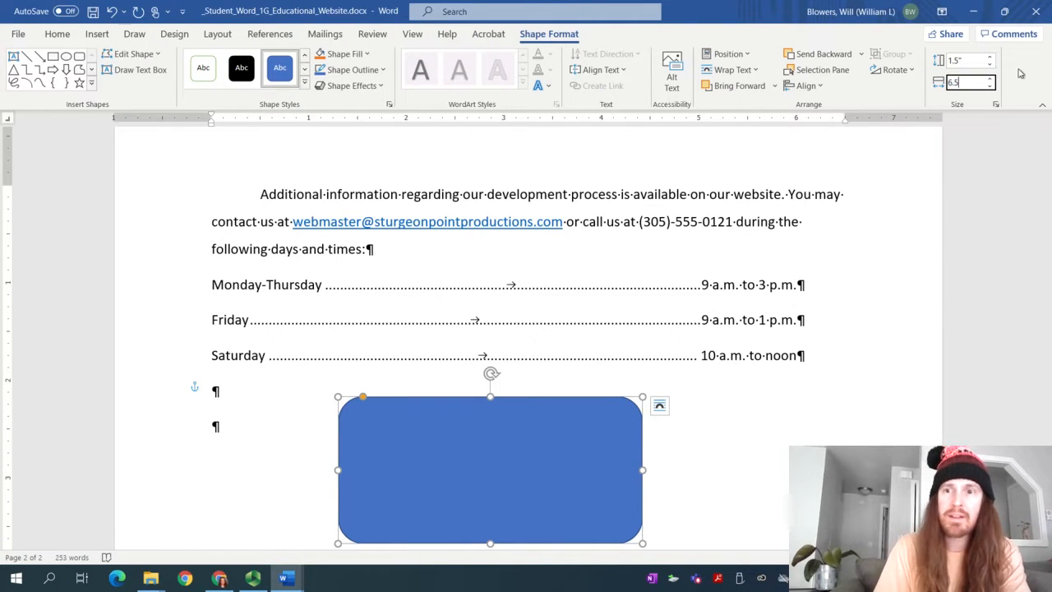
key("Return")
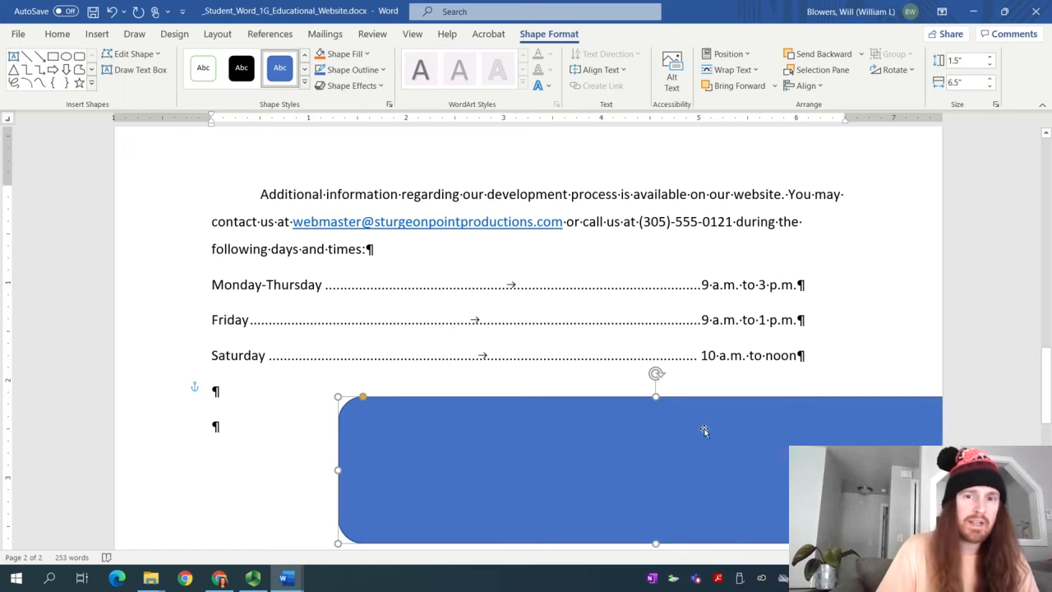
left_click_drag(712, 404, 573, 409)
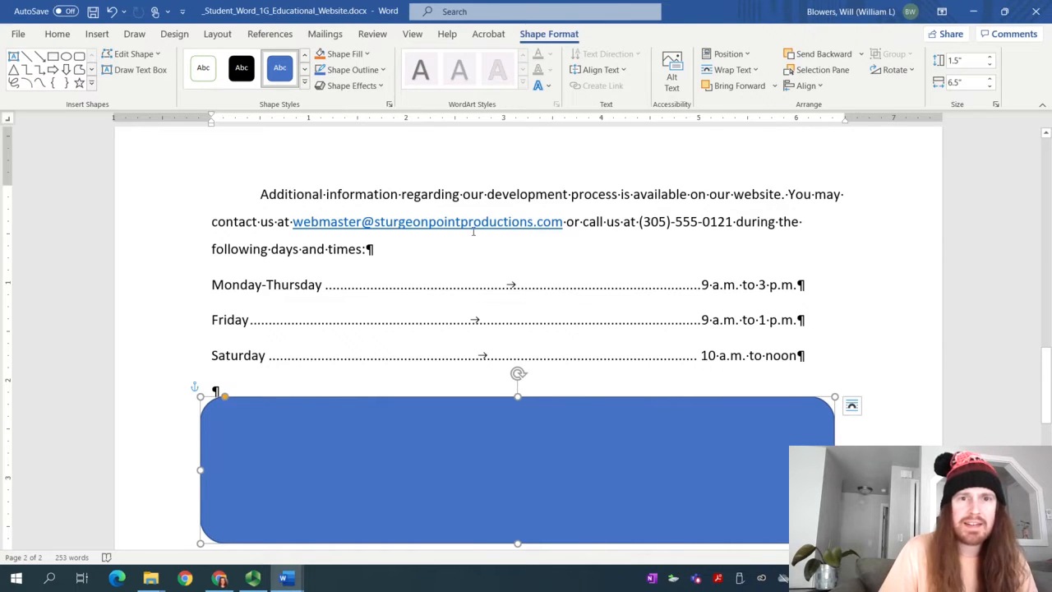
Give the rounded rectangle a blue outline with no fill from the shape styles
left_click(390, 105)
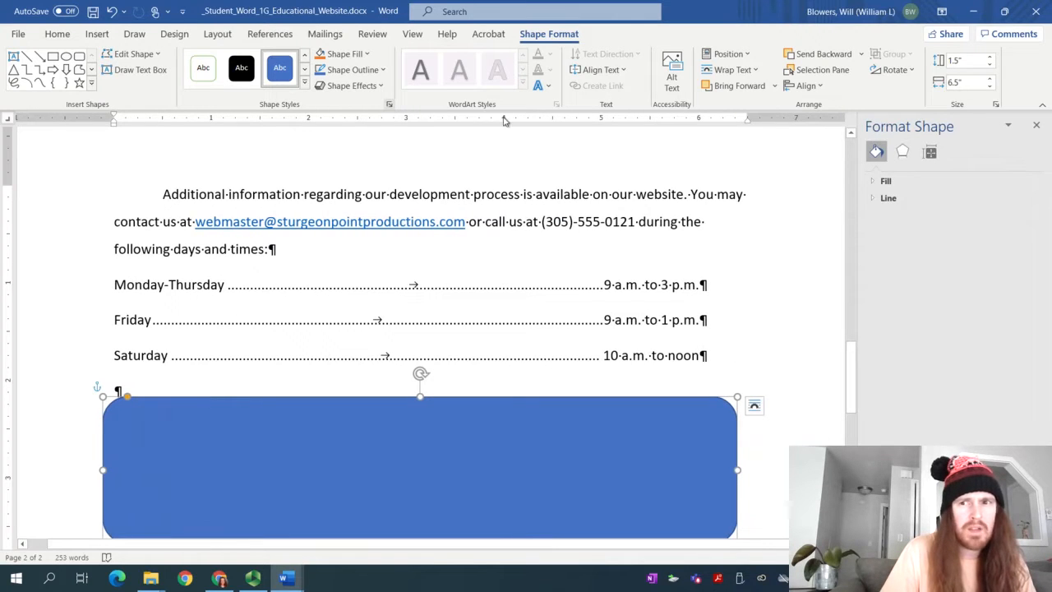
left_click(1036, 125)
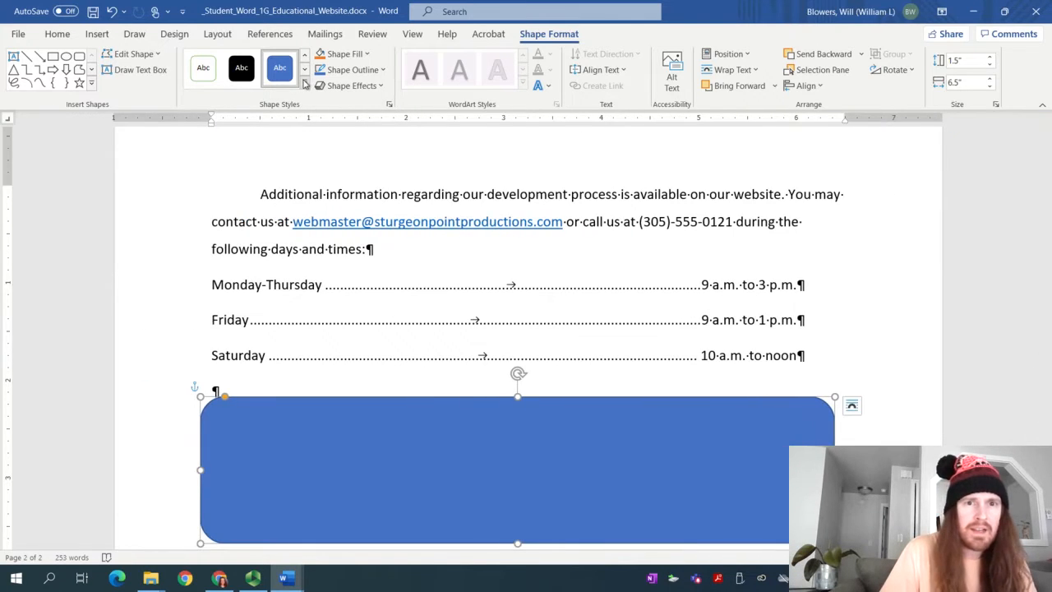
left_click(304, 85)
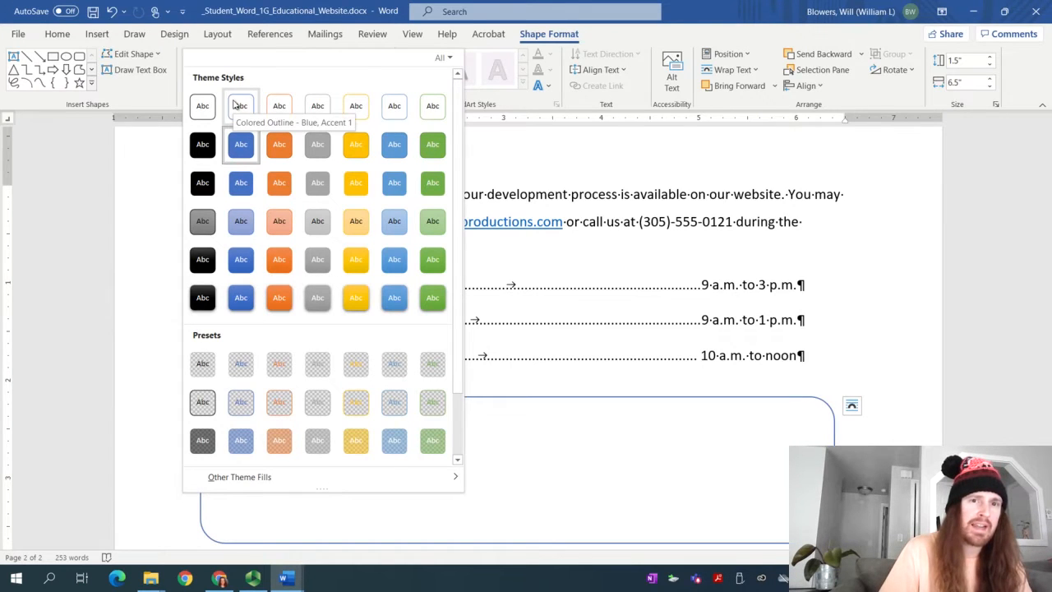
left_click(236, 106)
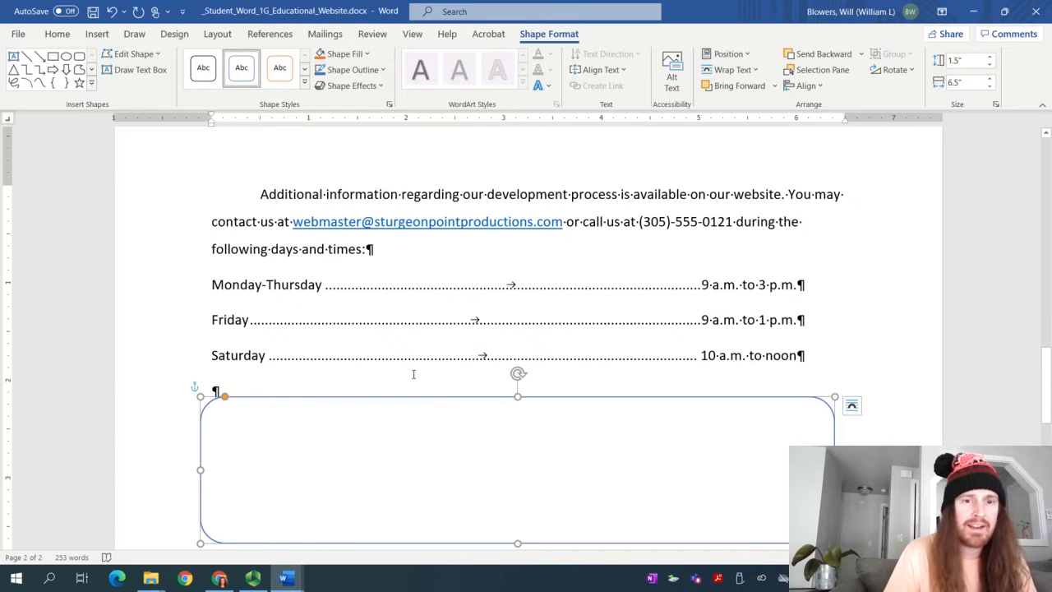
Pause the screen recording and return to the student document
left_click(252, 578)
left_click(97, 90)
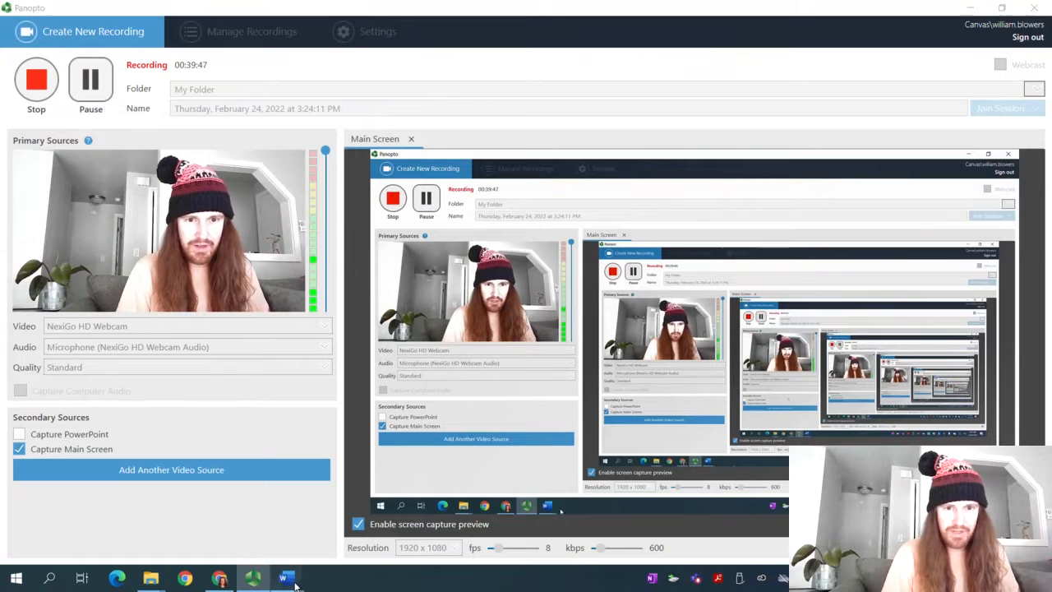
mouse_move(295, 584)
left_click(362, 514)
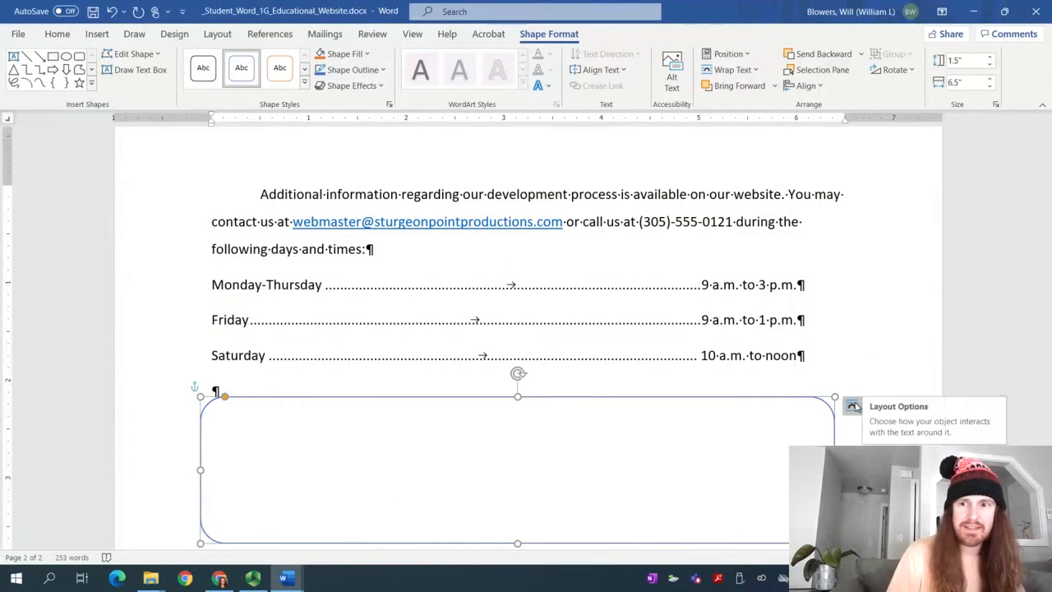
Center the rectangle horizontally relative to the margin in the Layout position settings
left_click(853, 406)
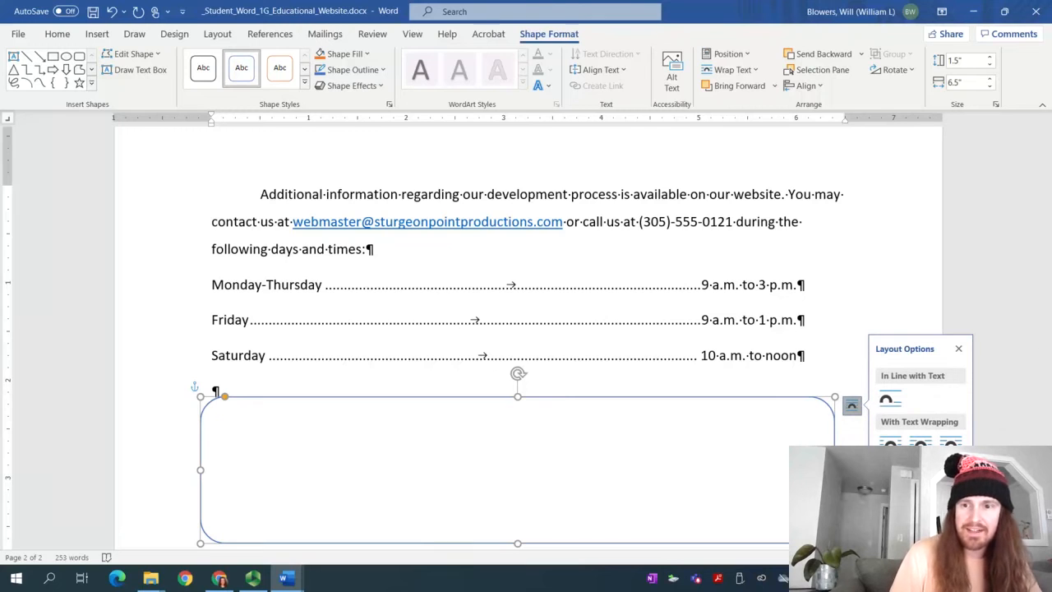
left_click(945, 541)
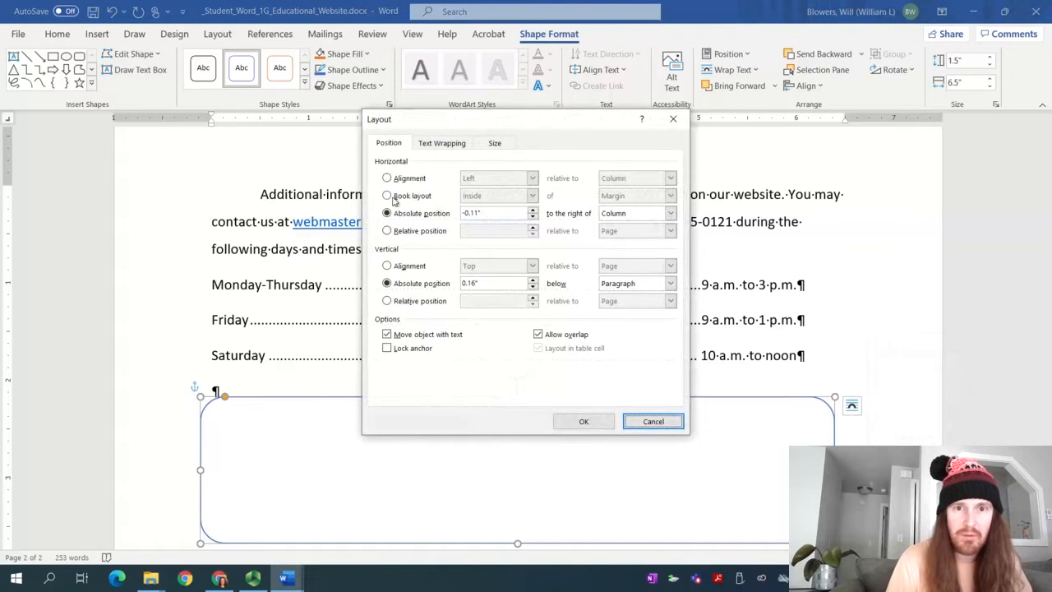
left_click(398, 181)
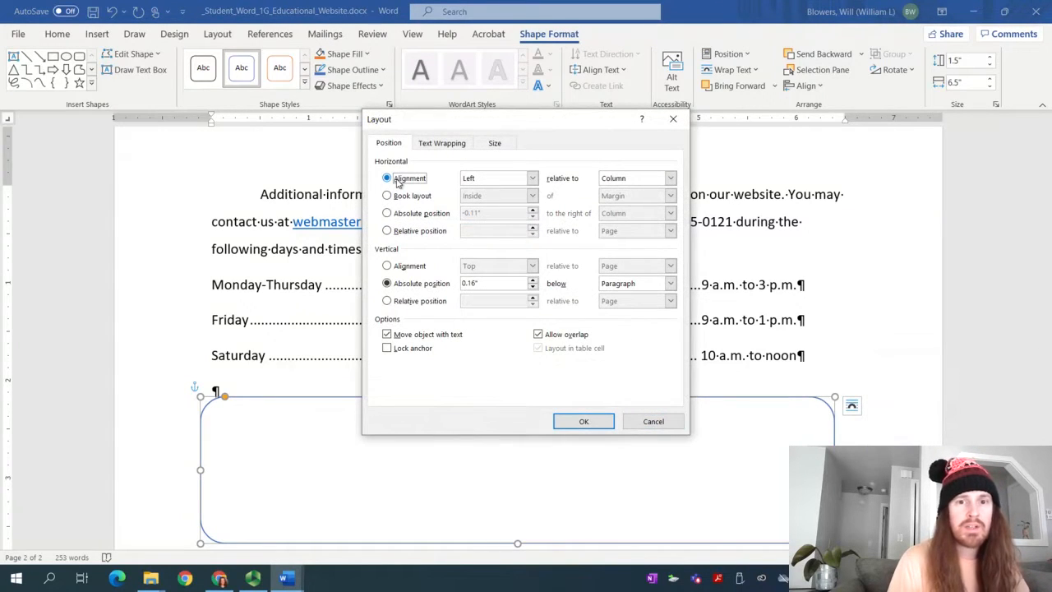
left_click(473, 181)
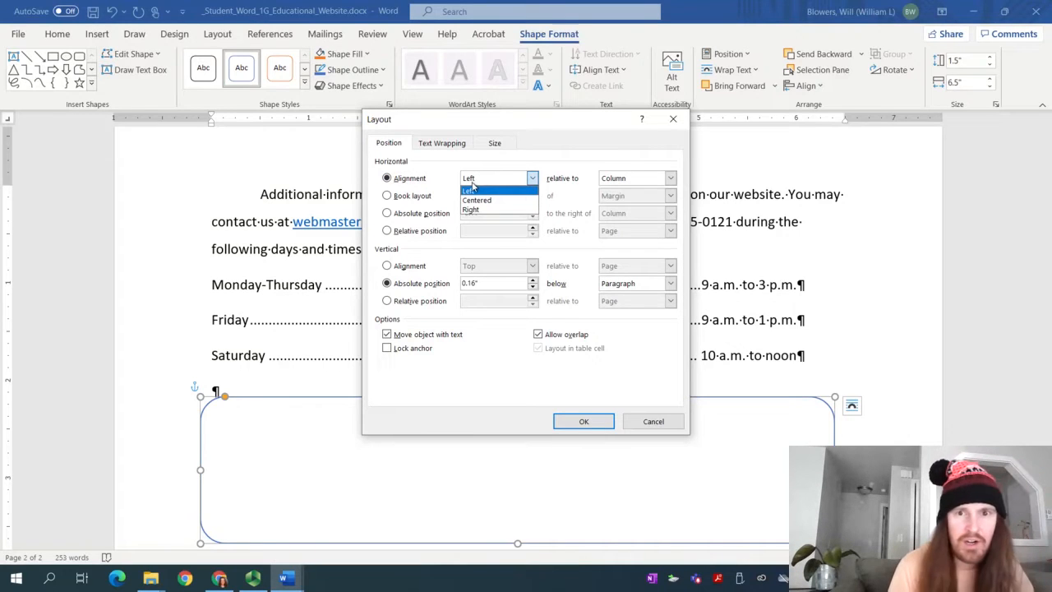
left_click(476, 200)
left_click(625, 179)
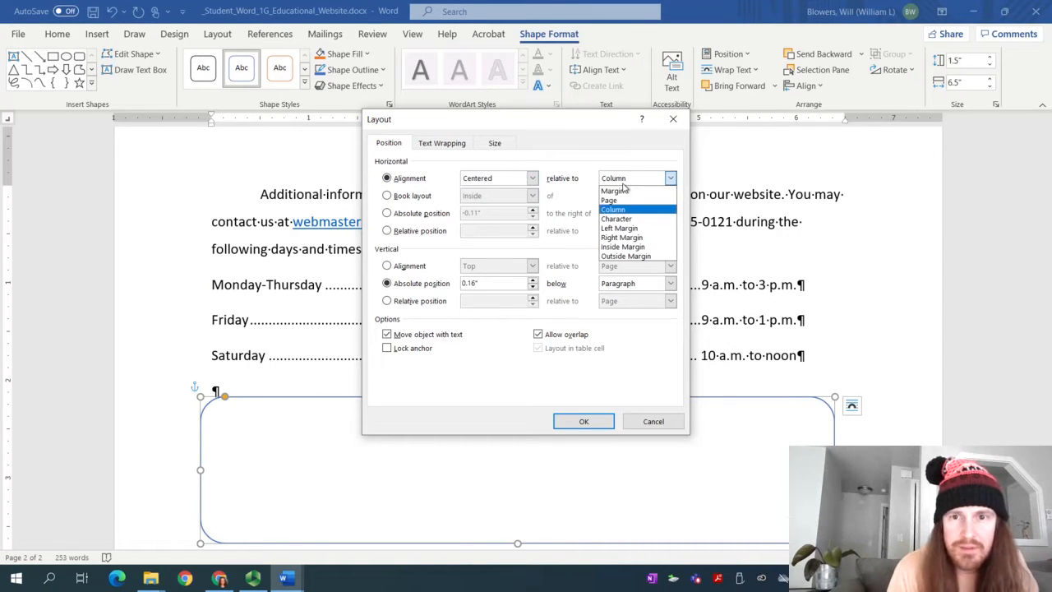
left_click(623, 192)
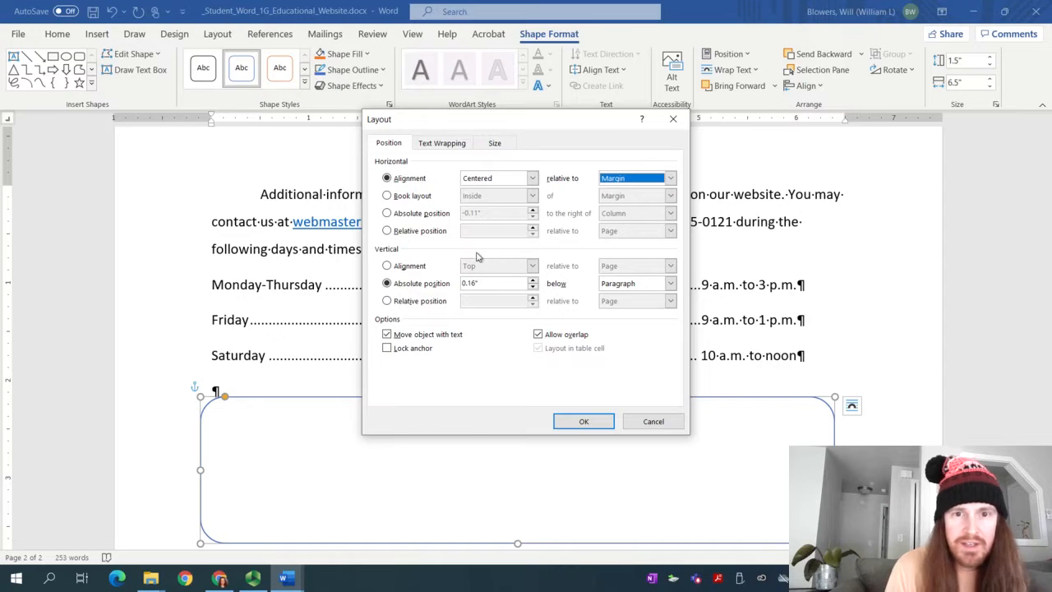
Center the rectangle vertically relative to the margin and apply the position
left_click(410, 268)
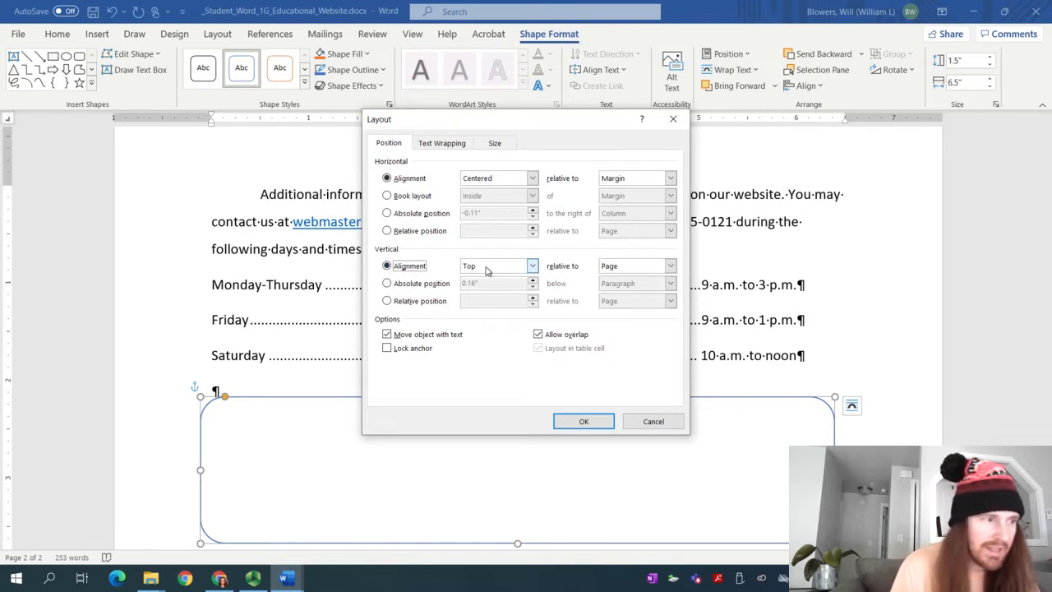
left_click(488, 269)
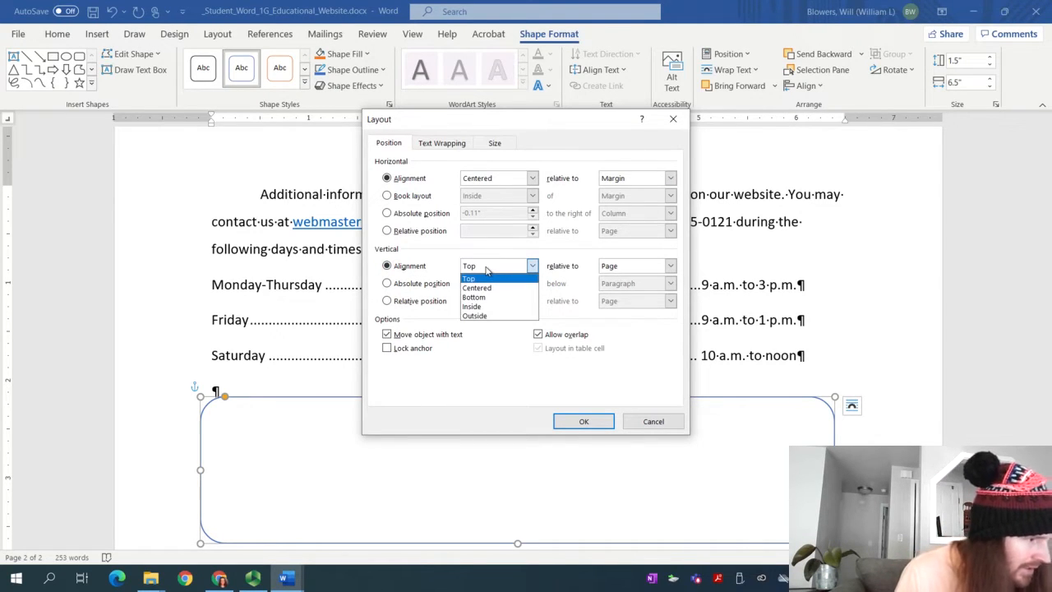
left_click(479, 288)
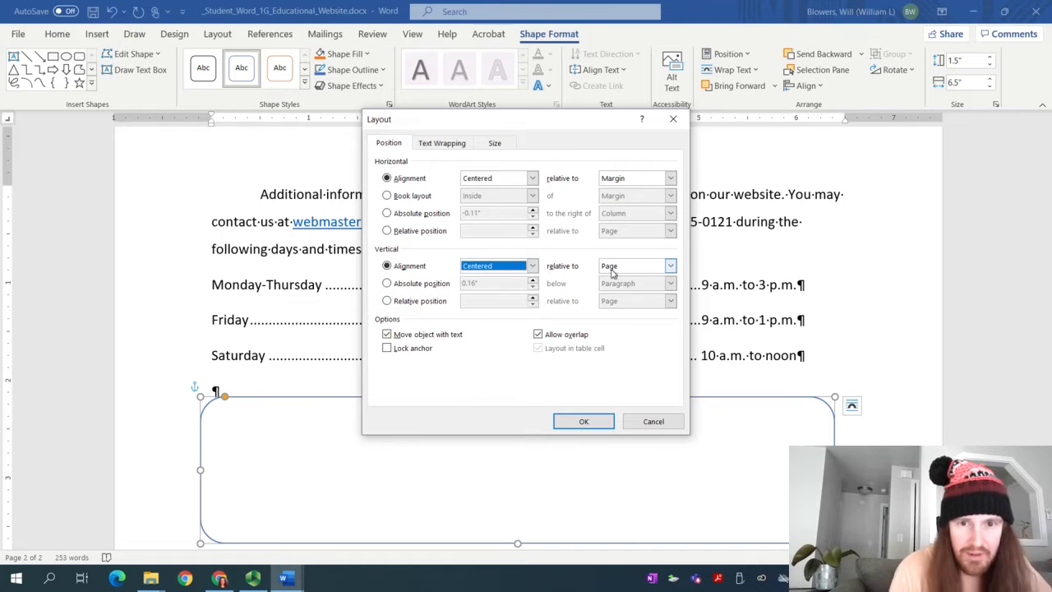
left_click(617, 271)
left_click(610, 278)
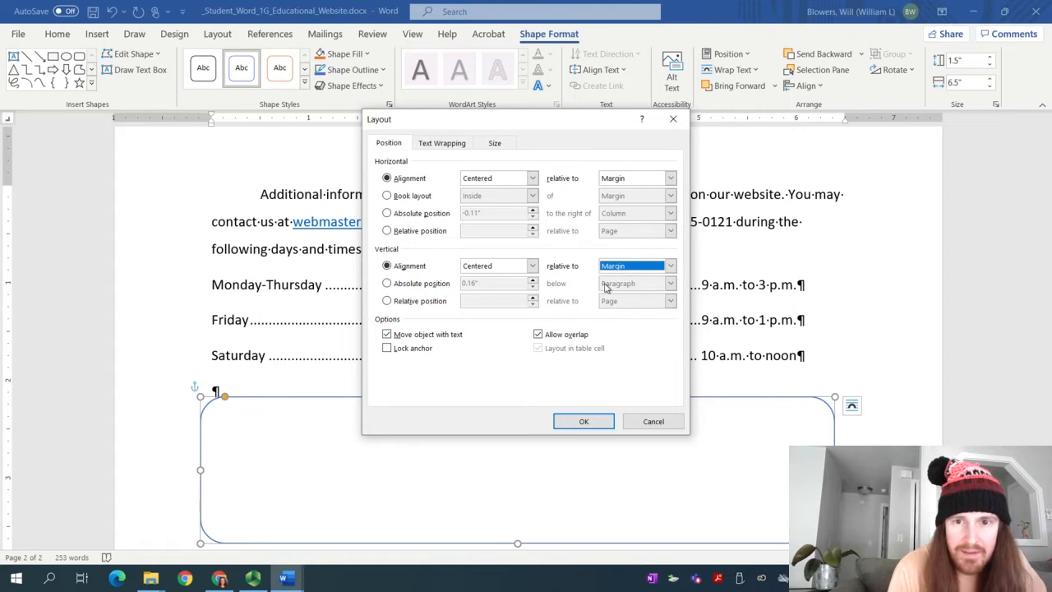
left_click(583, 421)
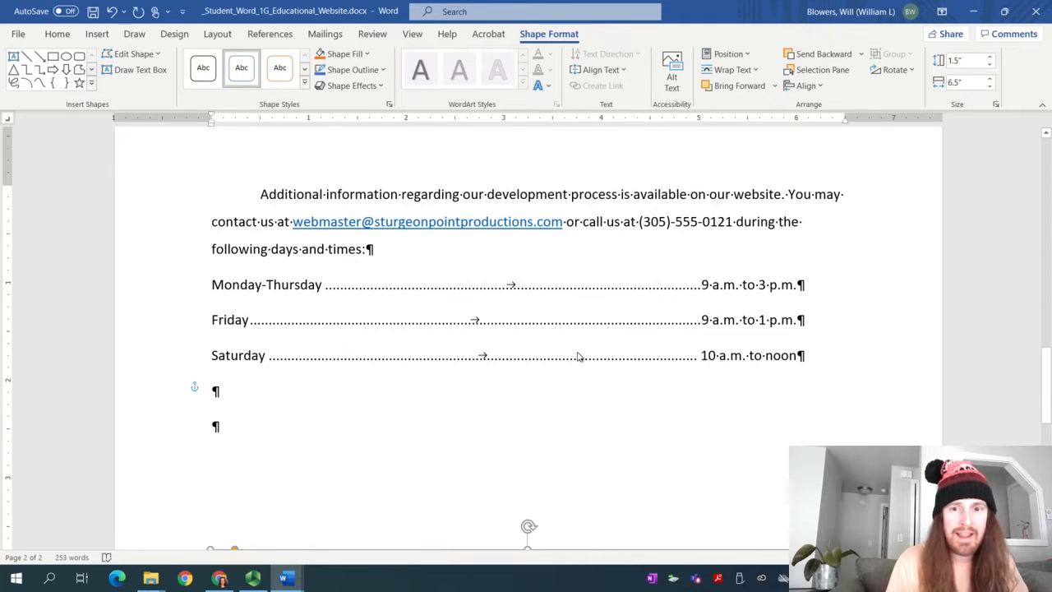
Switch over to the instructions document
scroll(574, 353, "down", 5)
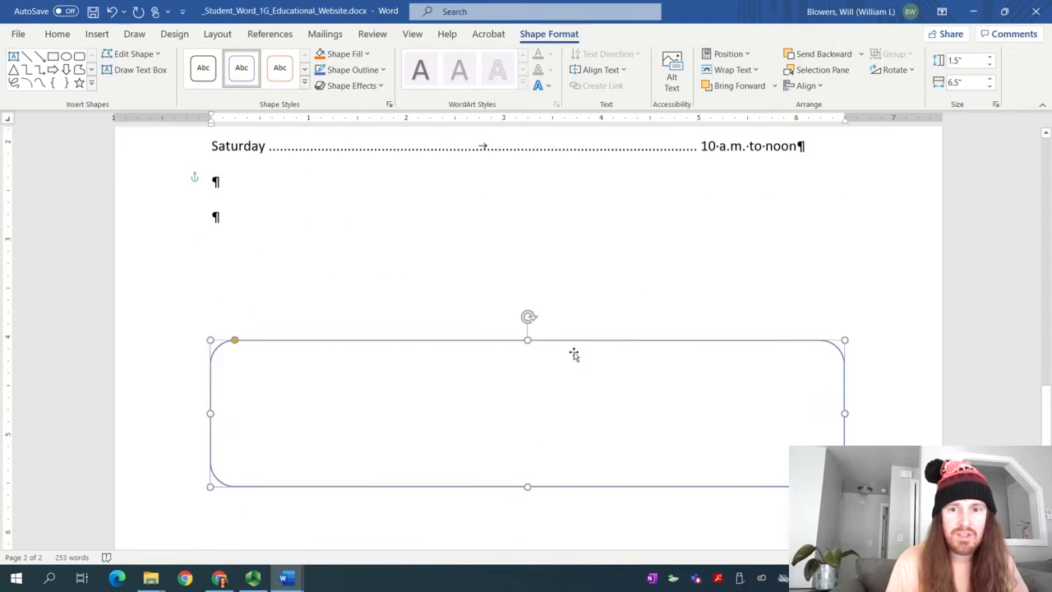
mouse_move(284, 578)
left_click(251, 526)
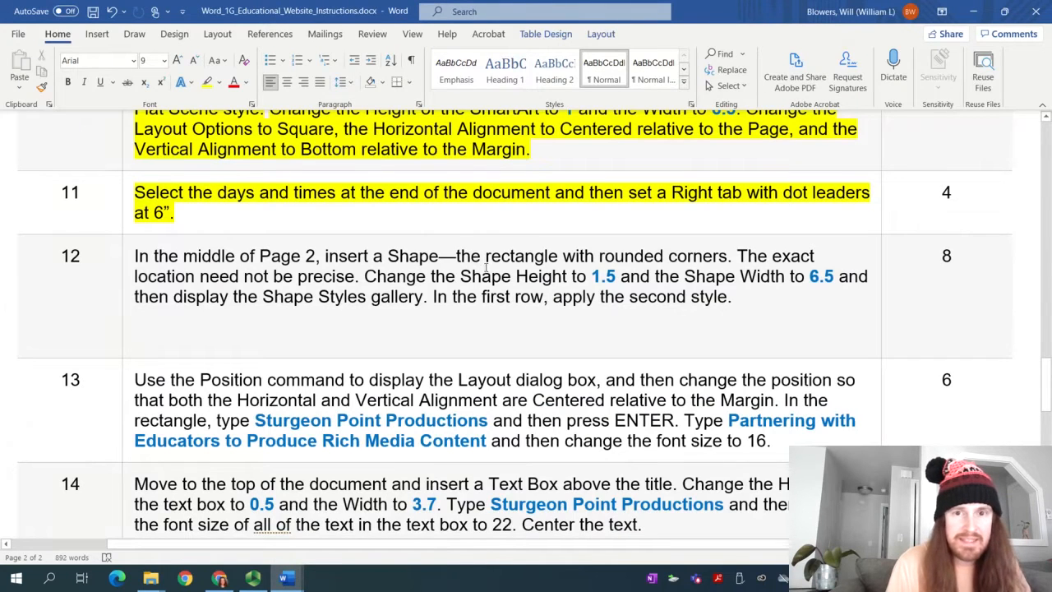
Highlight step 12 and step 13's first sentence yellow, then return to the student document
left_click_drag(753, 301, 130, 261)
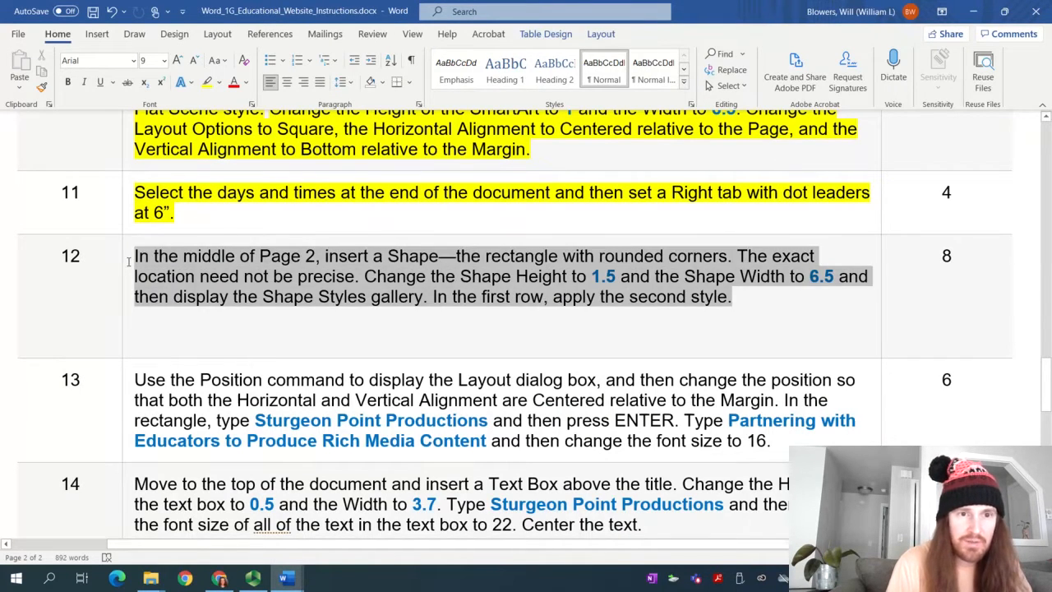
left_click(207, 83)
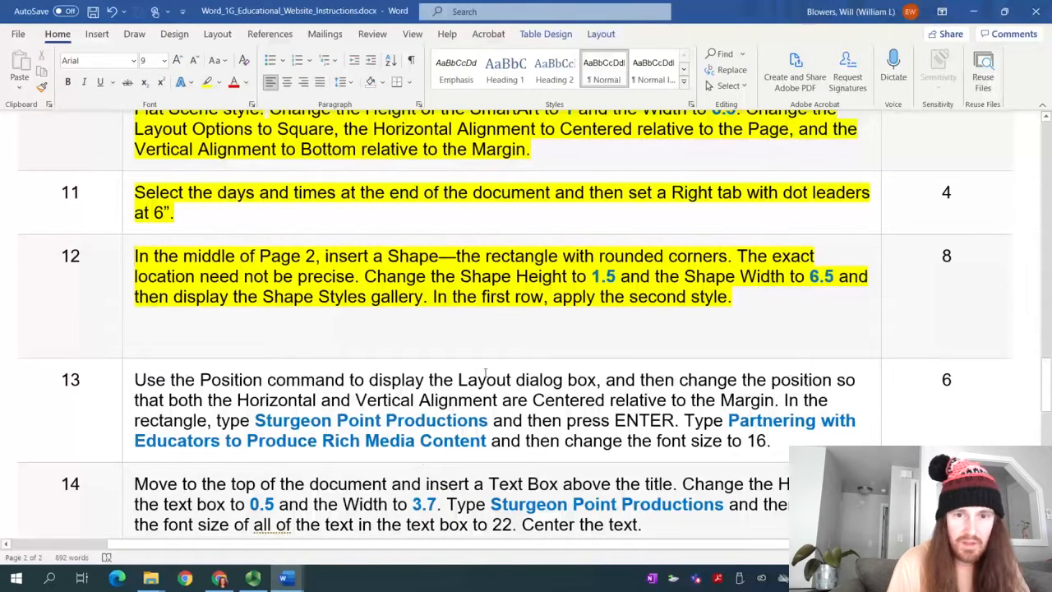
scroll(768, 299, "down", 2)
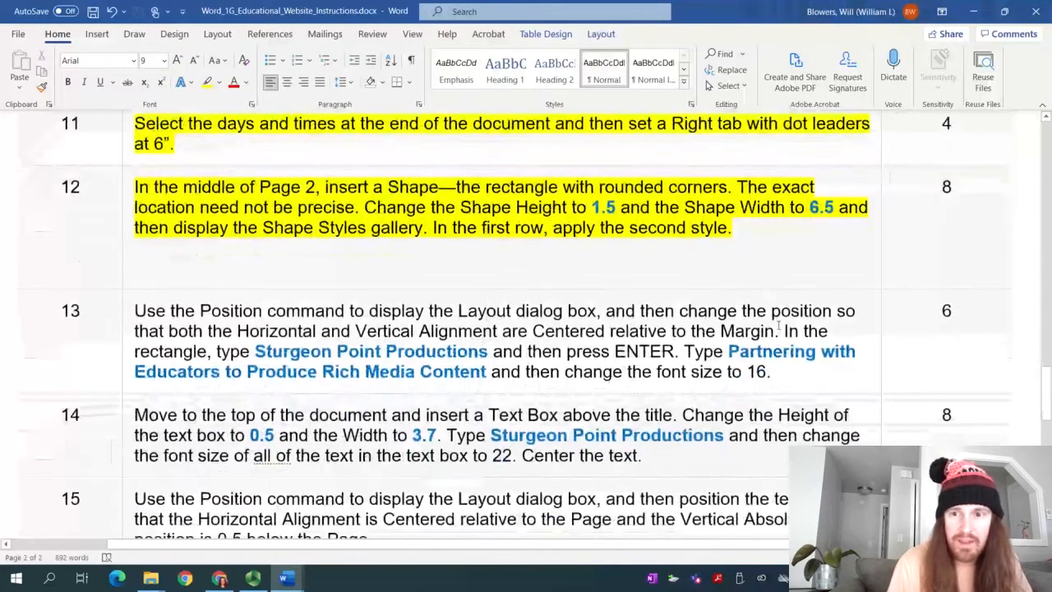
left_click_drag(778, 329, 133, 313)
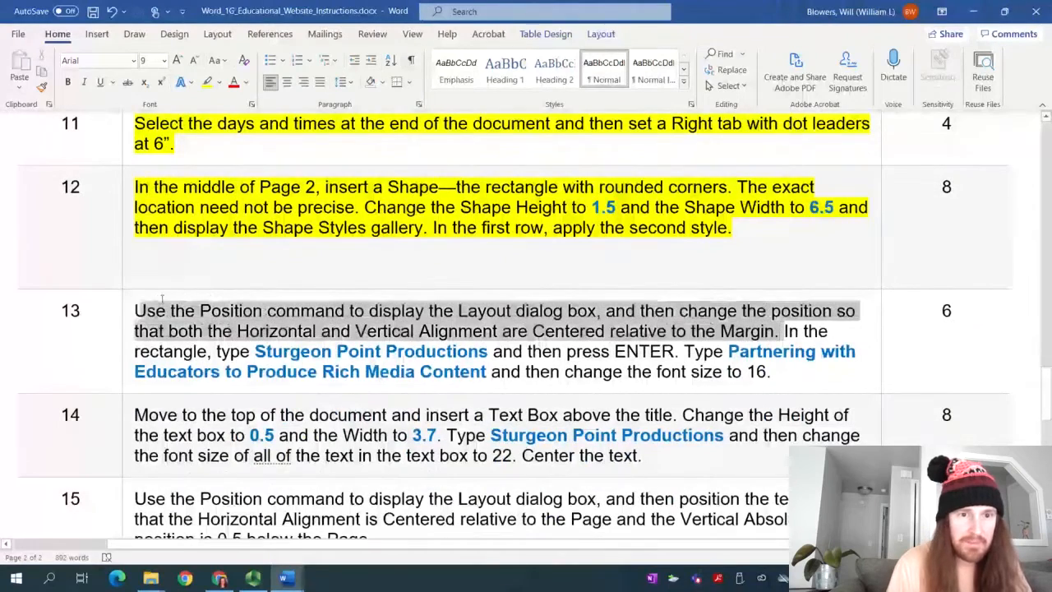
left_click(208, 83)
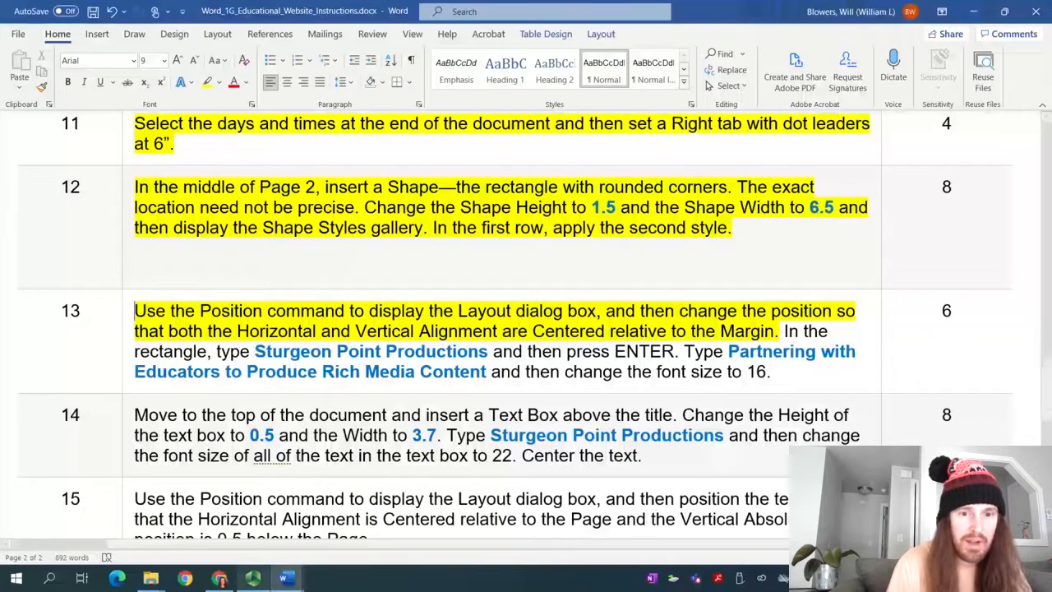
mouse_move(283, 578)
left_click(305, 547)
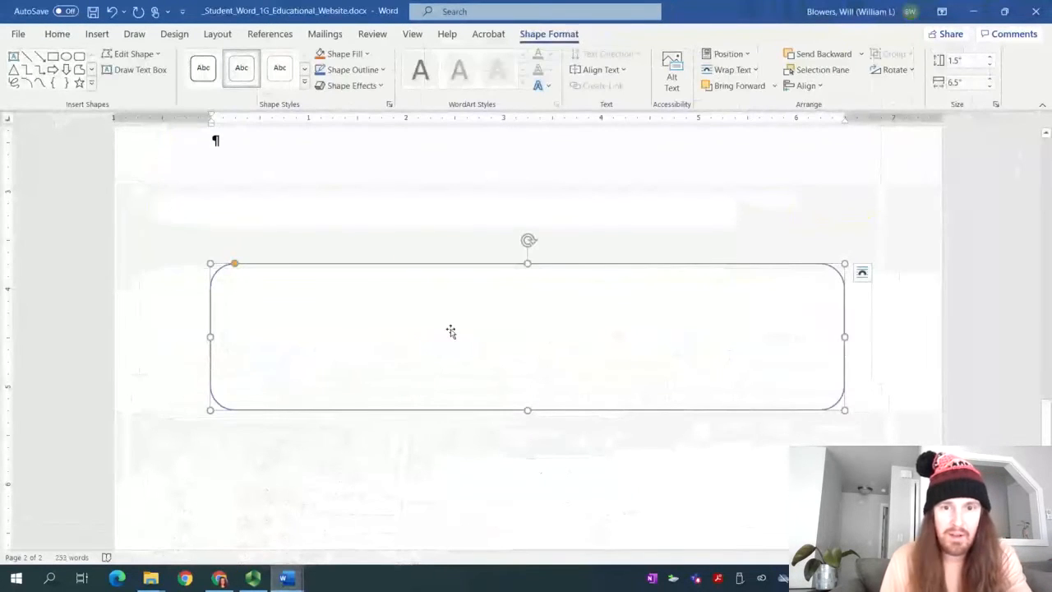
Type 'Sturgeon Point Productions' as the rectangle's first line, checking the instructions
type("St")
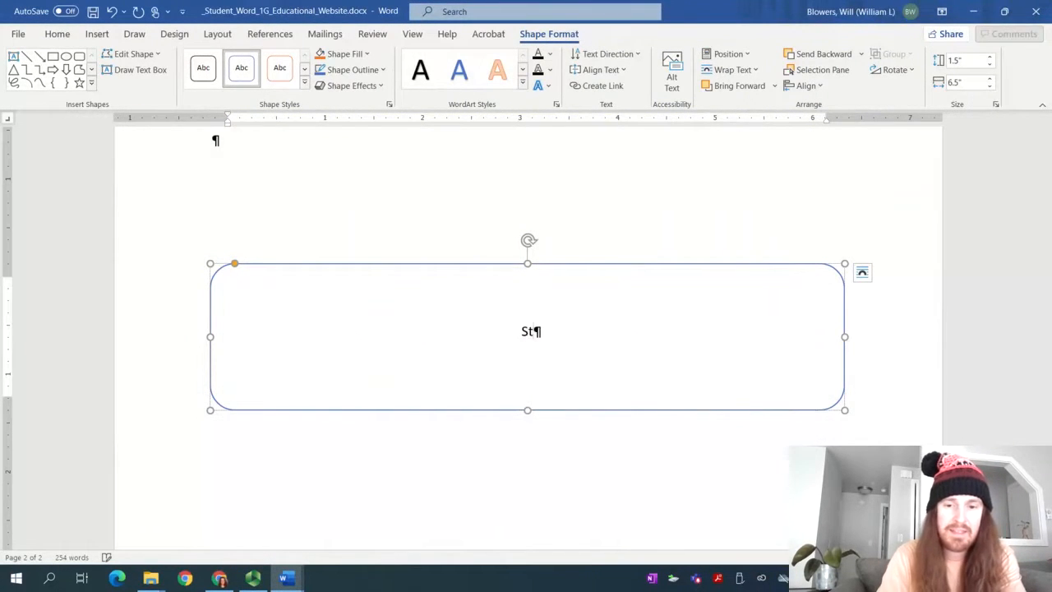
type("urgeon Point Productions")
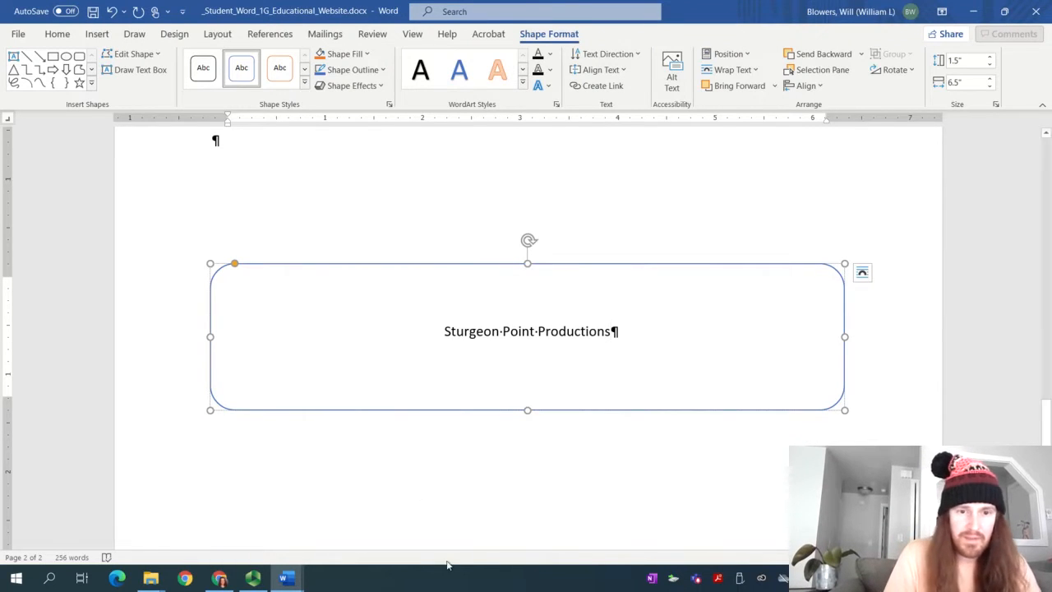
mouse_move(286, 578)
left_click(259, 538)
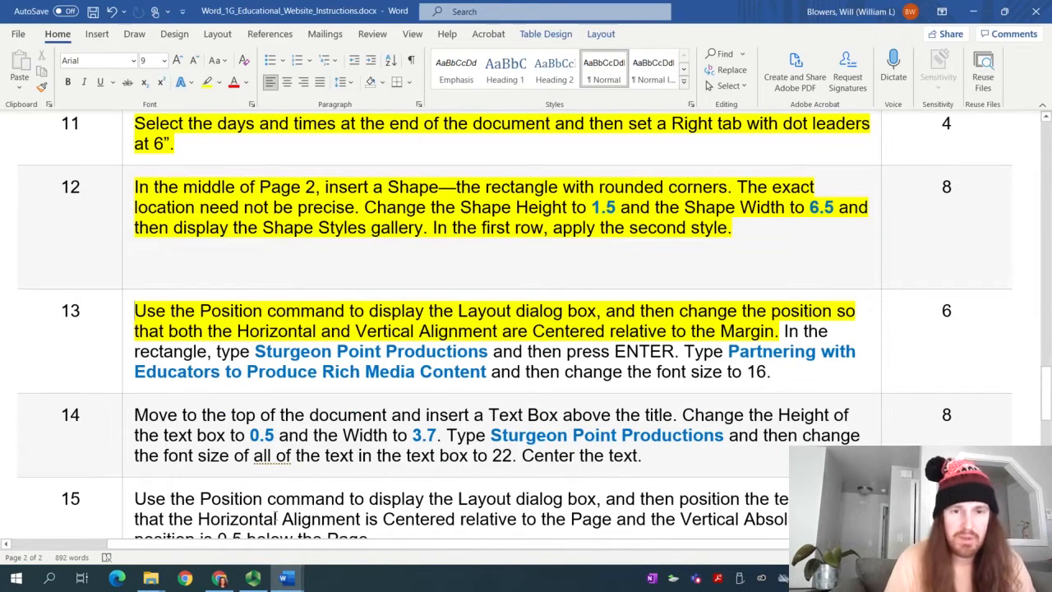
mouse_move(285, 578)
left_click(323, 521)
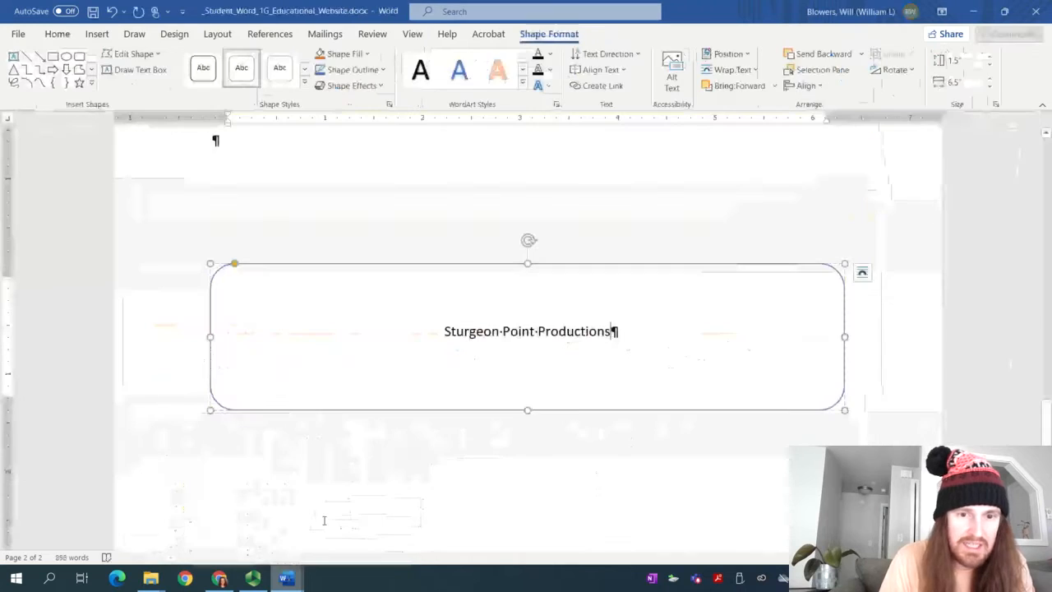
Add a second line 'Partnering With Educators to Produce Rich Media Content', fixing the typo
key("Return")
type("Part")
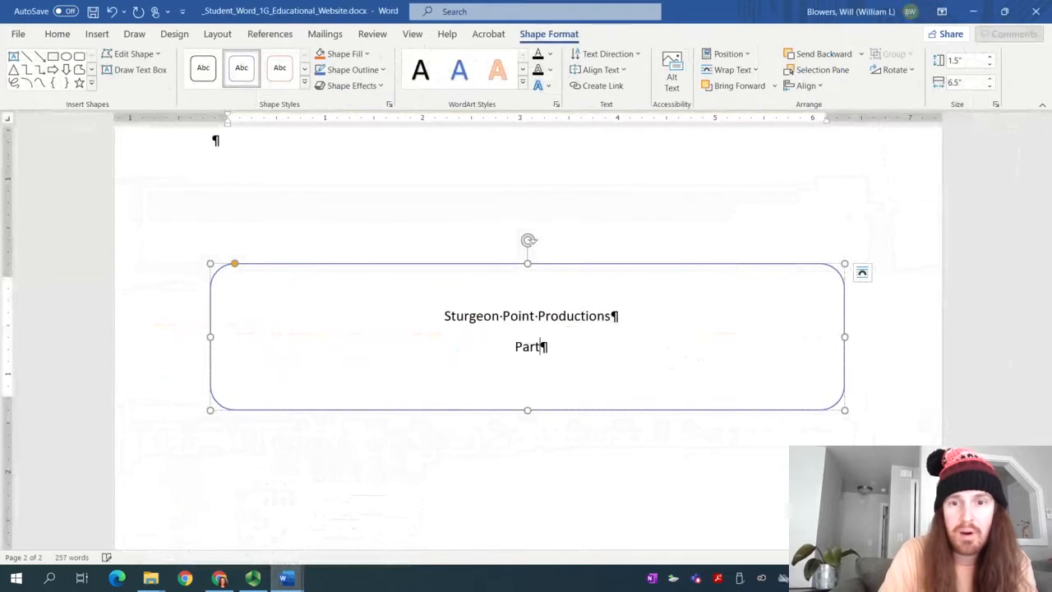
type("nering With Educ")
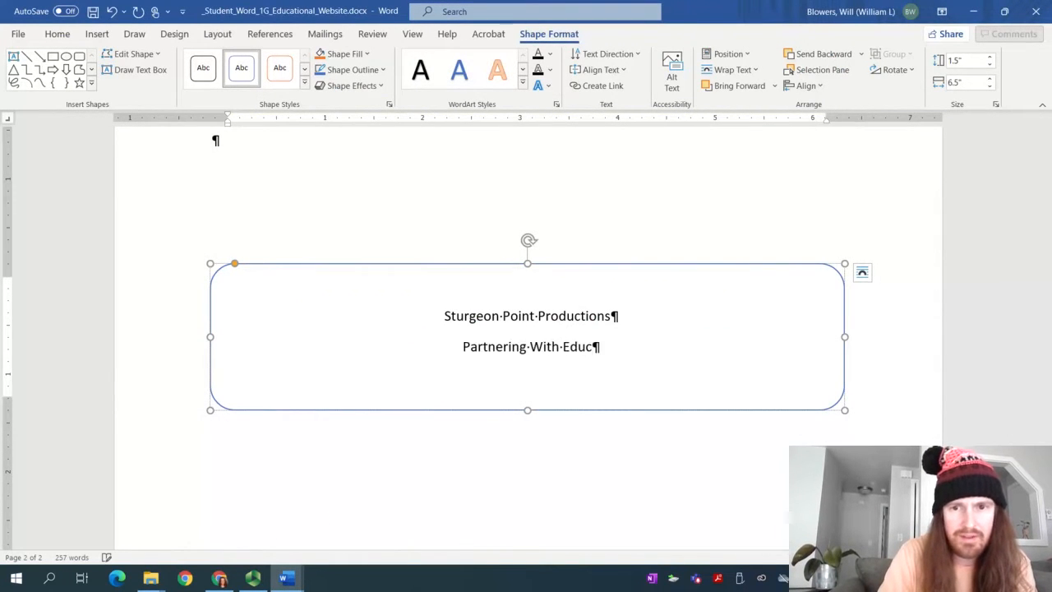
type("ators to Produce RicH M")
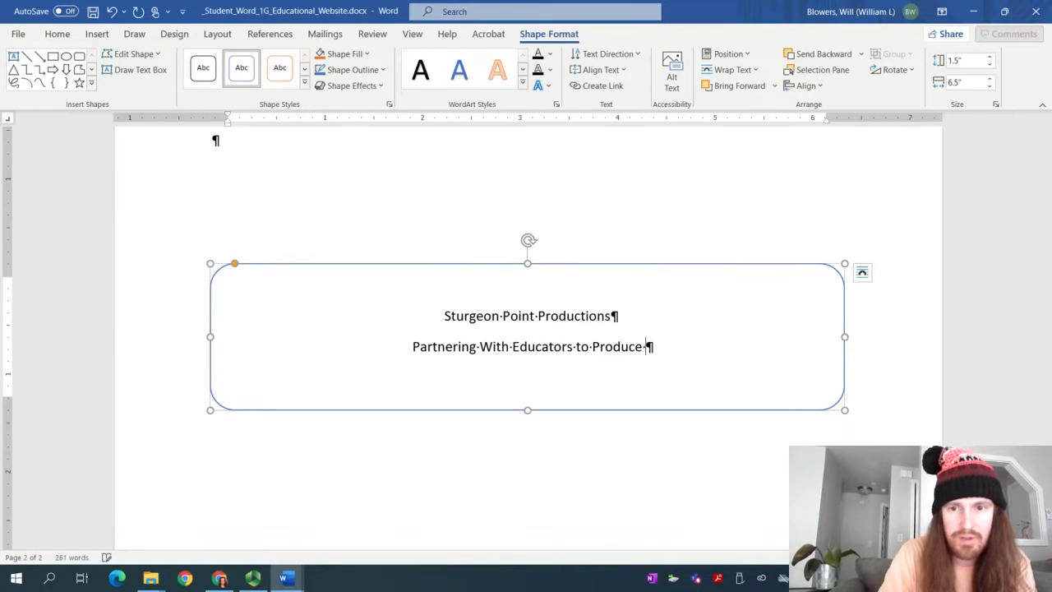
key("BackSpace")
key("BackSpace")
key("BackSpace")
type("h")
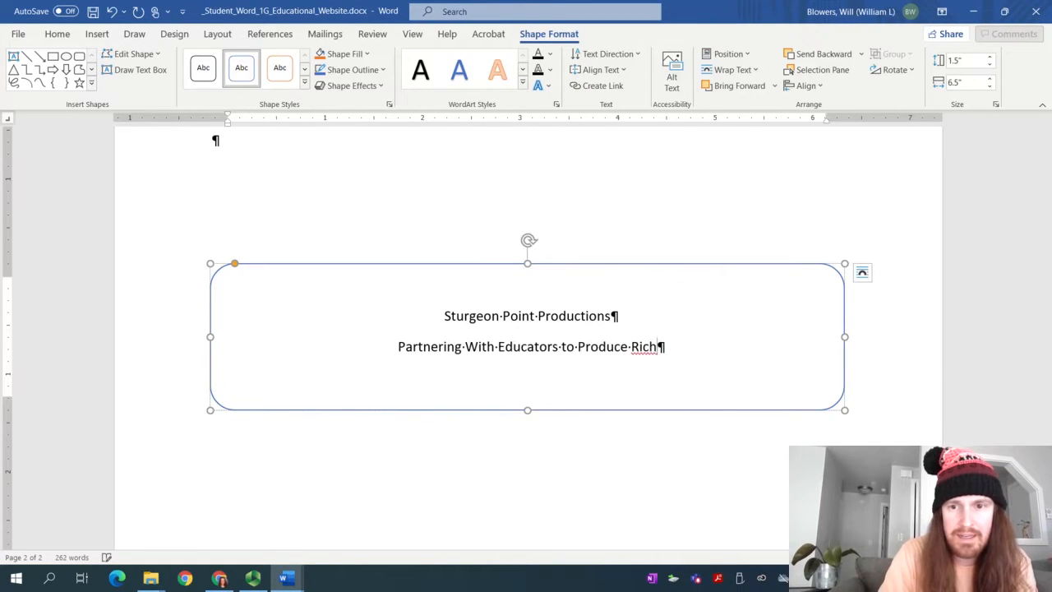
type(" Media Content")
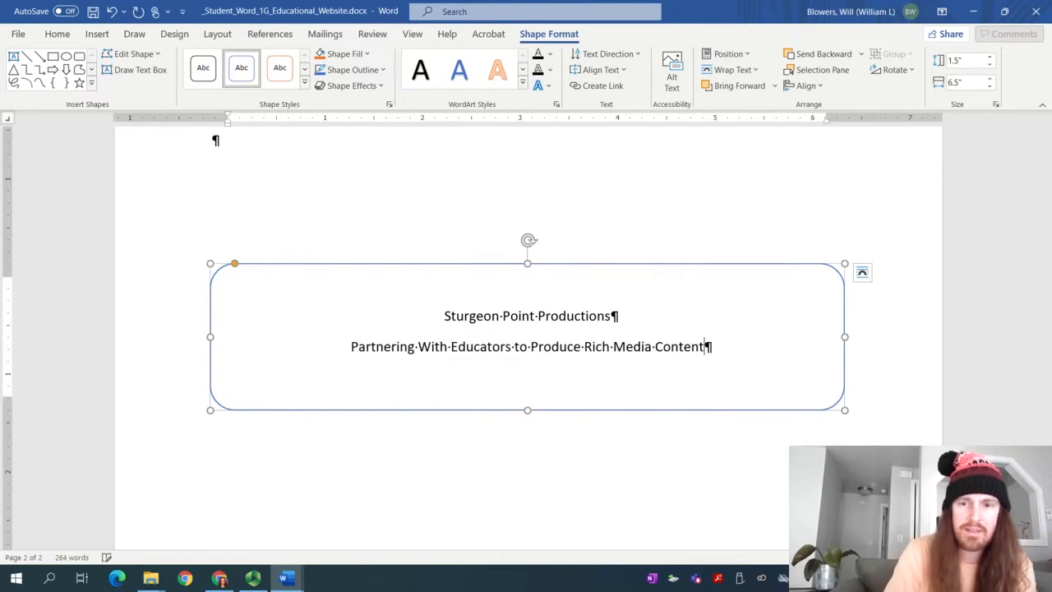
mouse_move(286, 578)
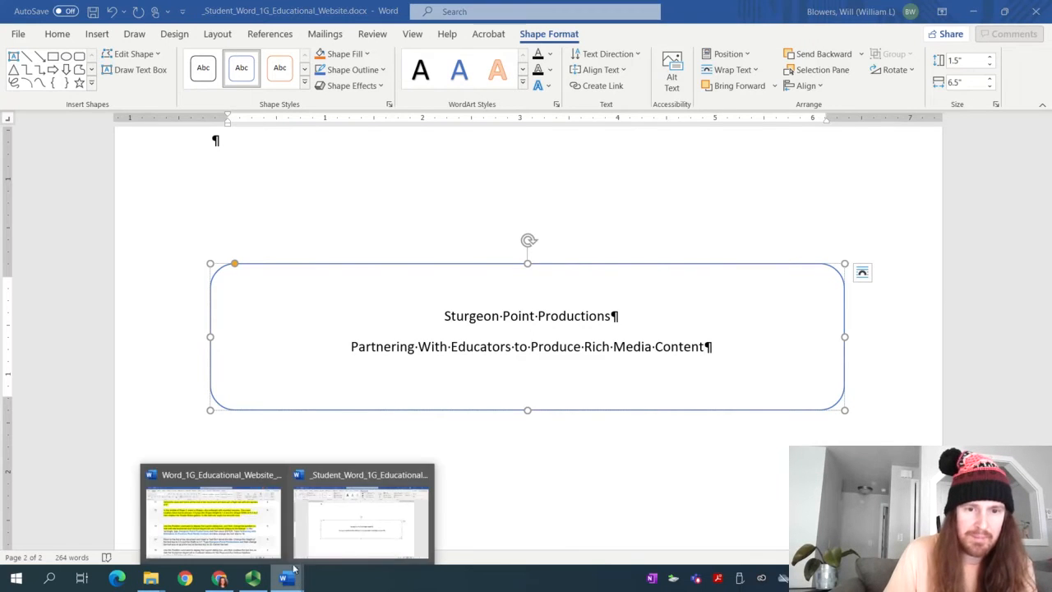
left_click(259, 548)
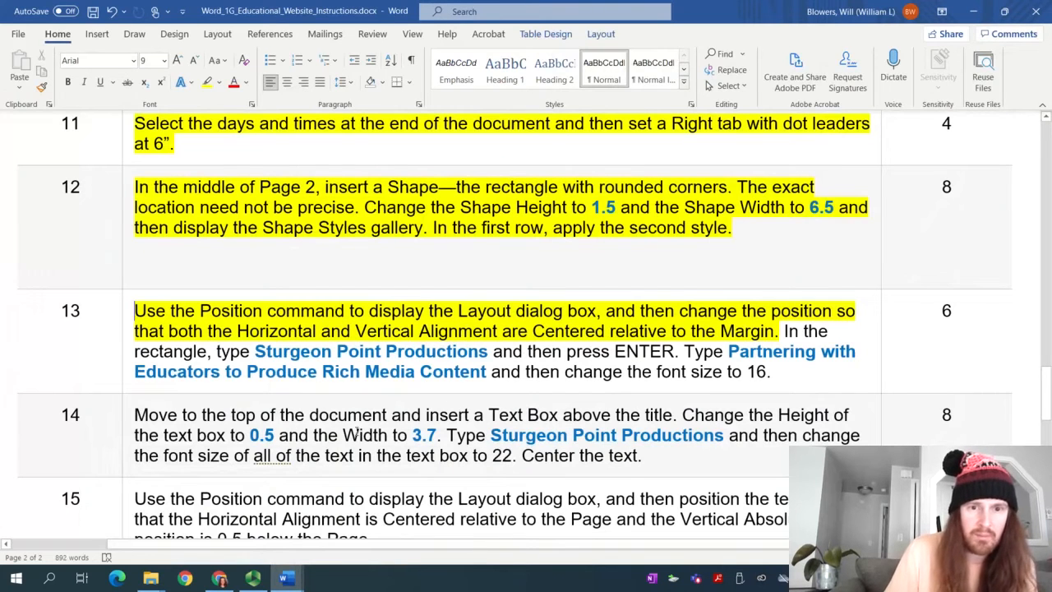
mouse_move(332, 570)
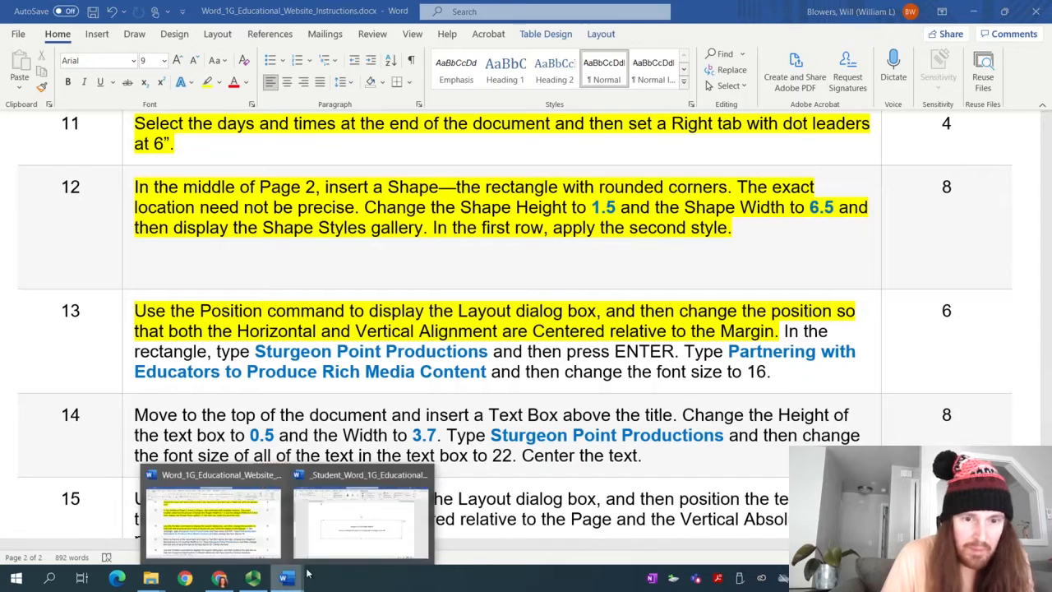
left_click(344, 533)
Change 'With' to lowercase 'with' in the second line, then view the instructions
left_click(429, 347)
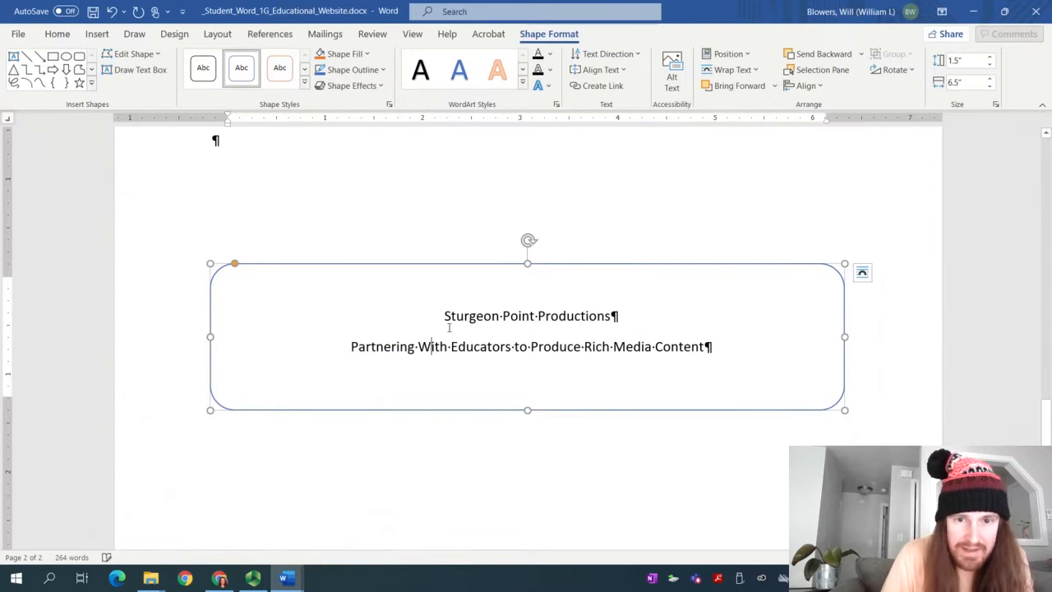
key("BackSpace")
type("w")
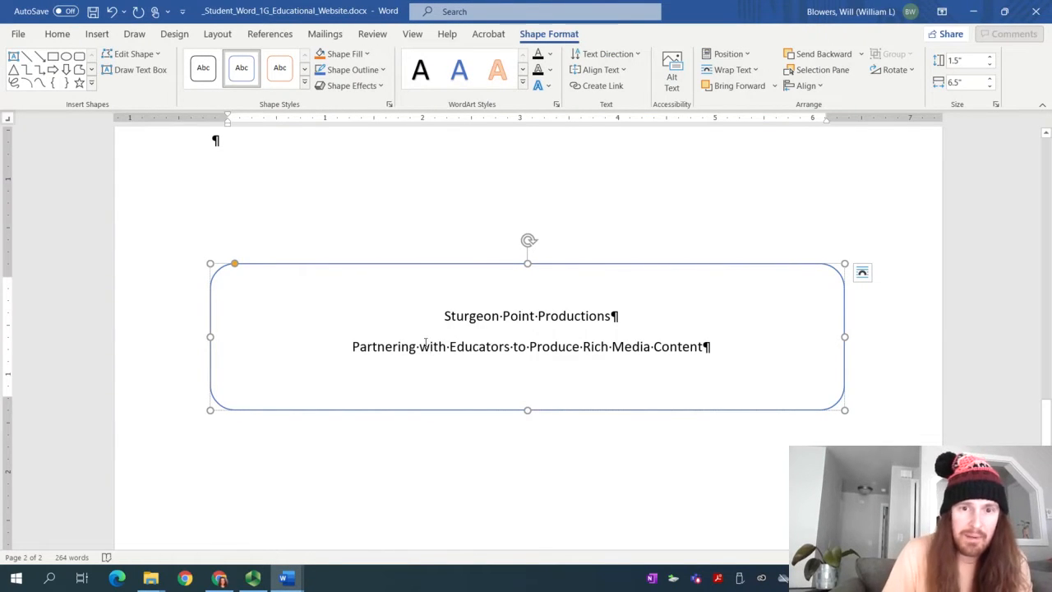
mouse_move(283, 573)
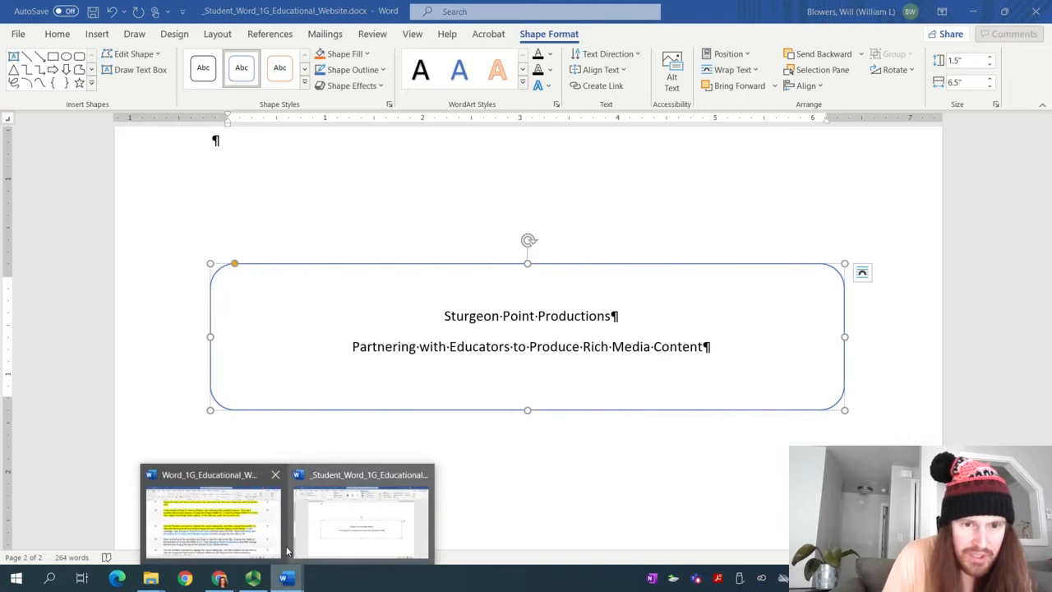
left_click(274, 518)
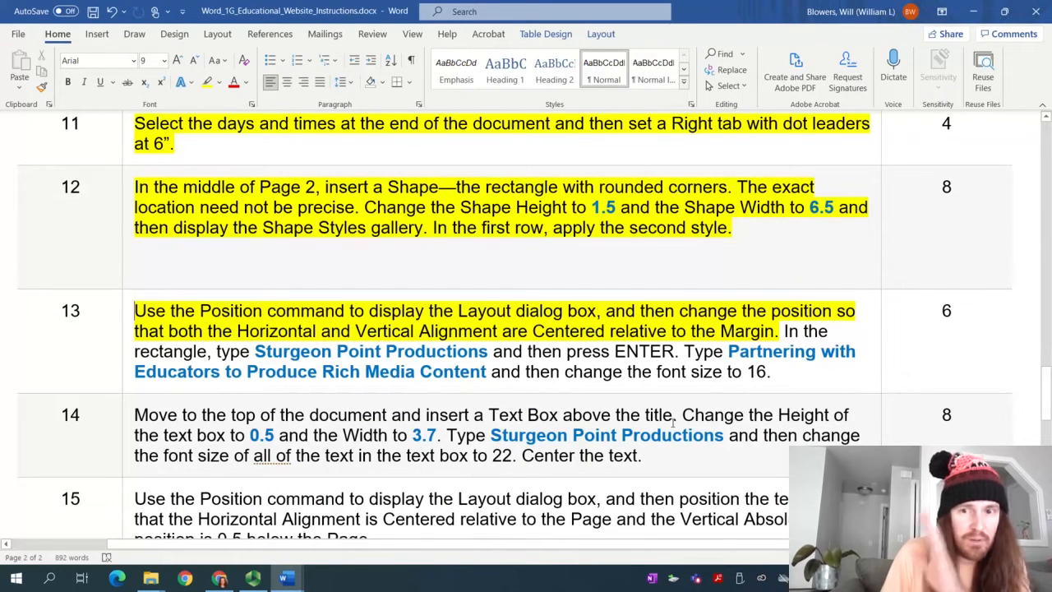
Back in the student document, select both text lines inside the rounded rectangle with Ctrl+A
scroll(590, 370, "down", 3)
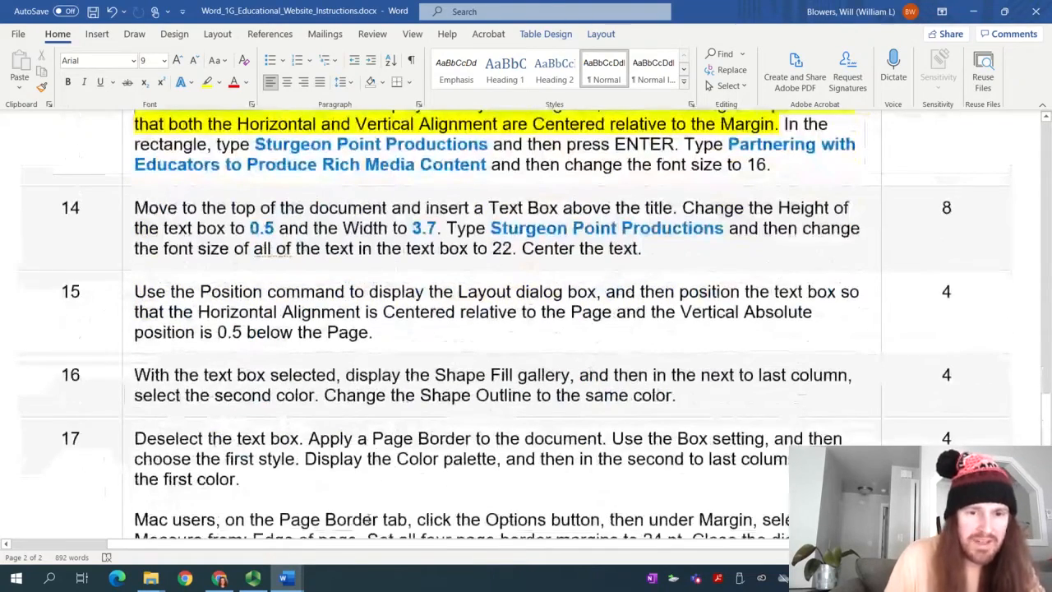
mouse_move(286, 581)
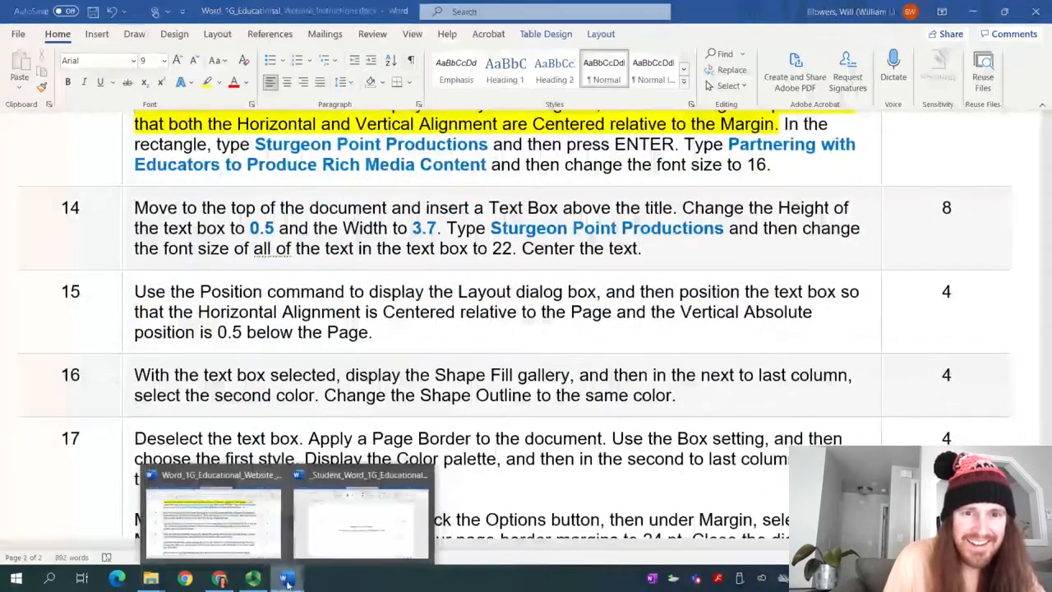
left_click(325, 530)
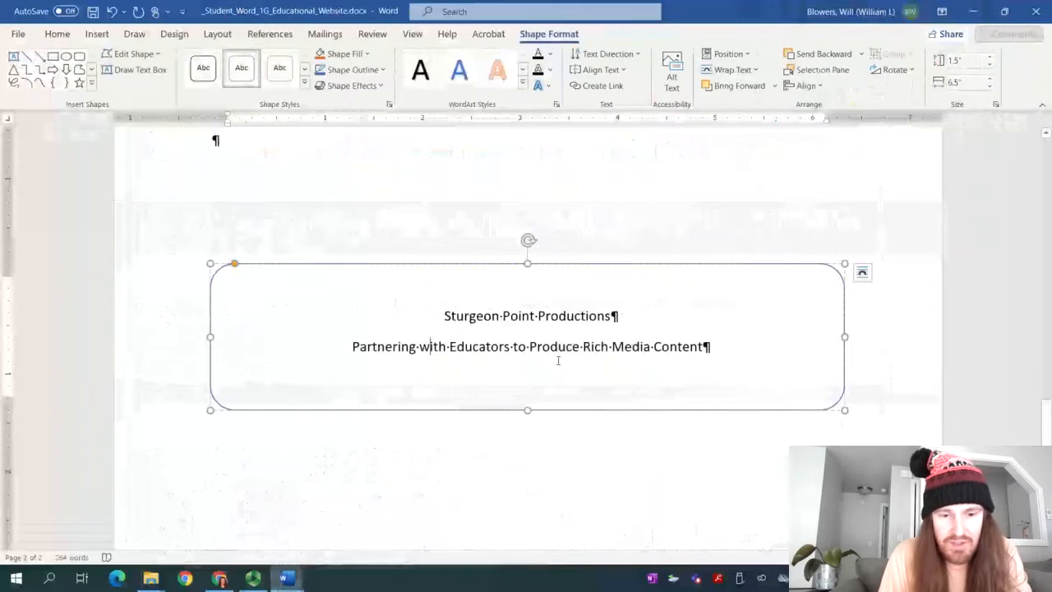
key("ctrl+a")
left_click(57, 34)
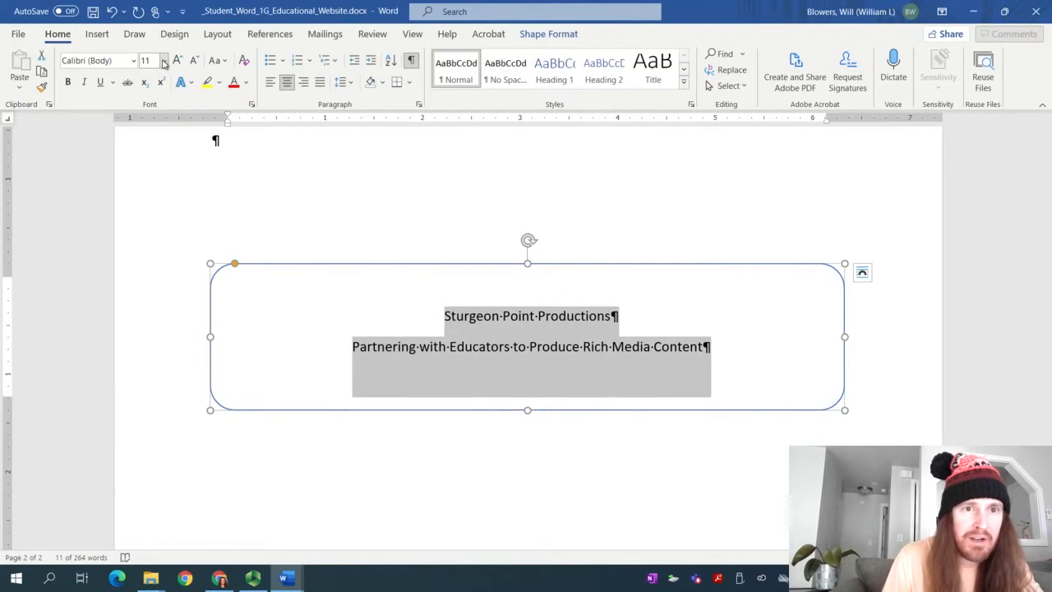
Resize the rectangle's text from 20 pt to 22 pt and center both lines
left_click(164, 64)
left_click(152, 210)
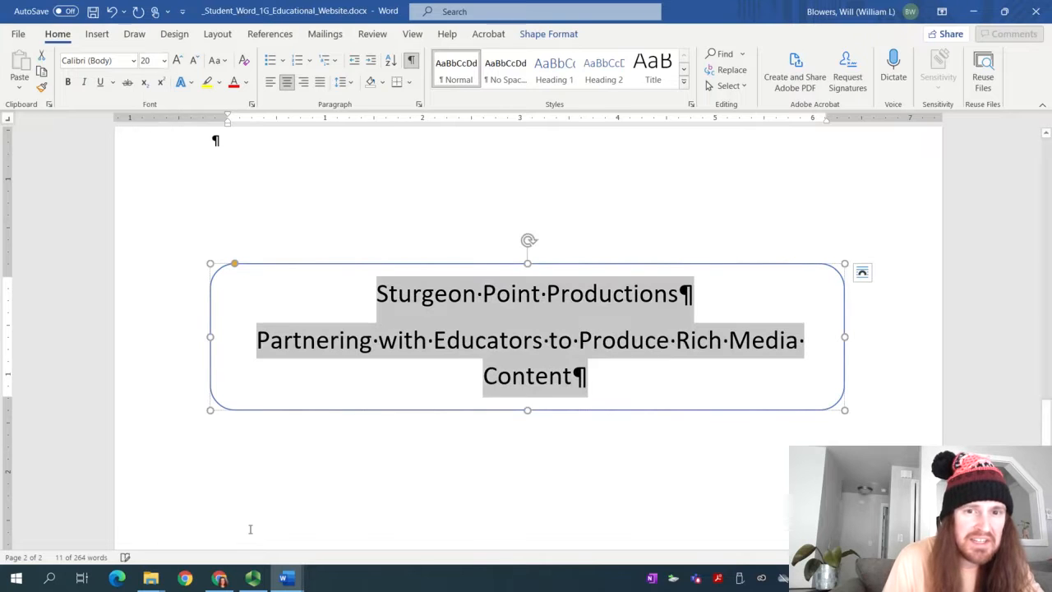
left_click(284, 578)
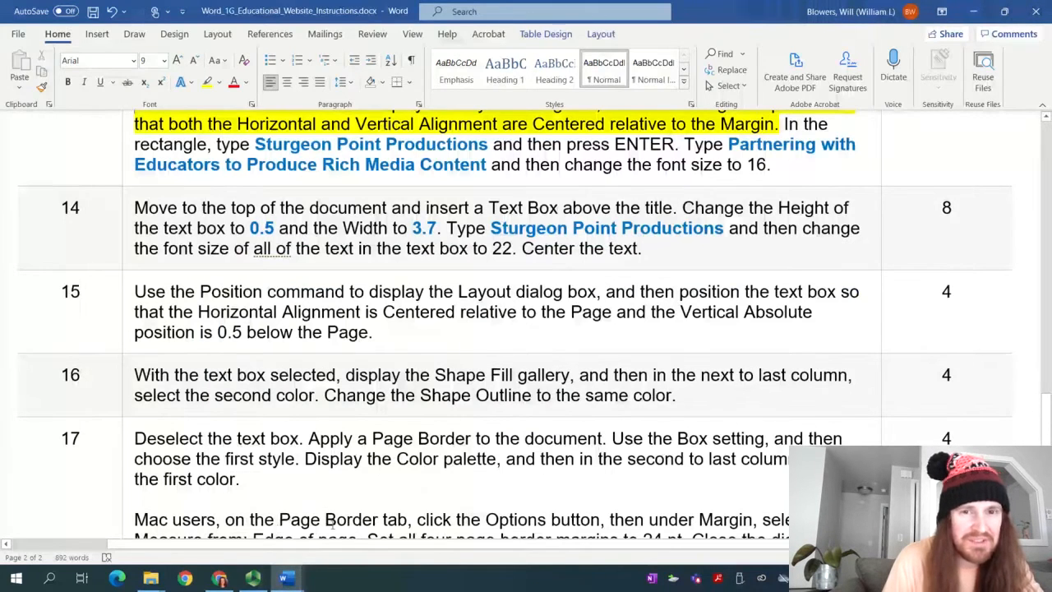
mouse_move(297, 585)
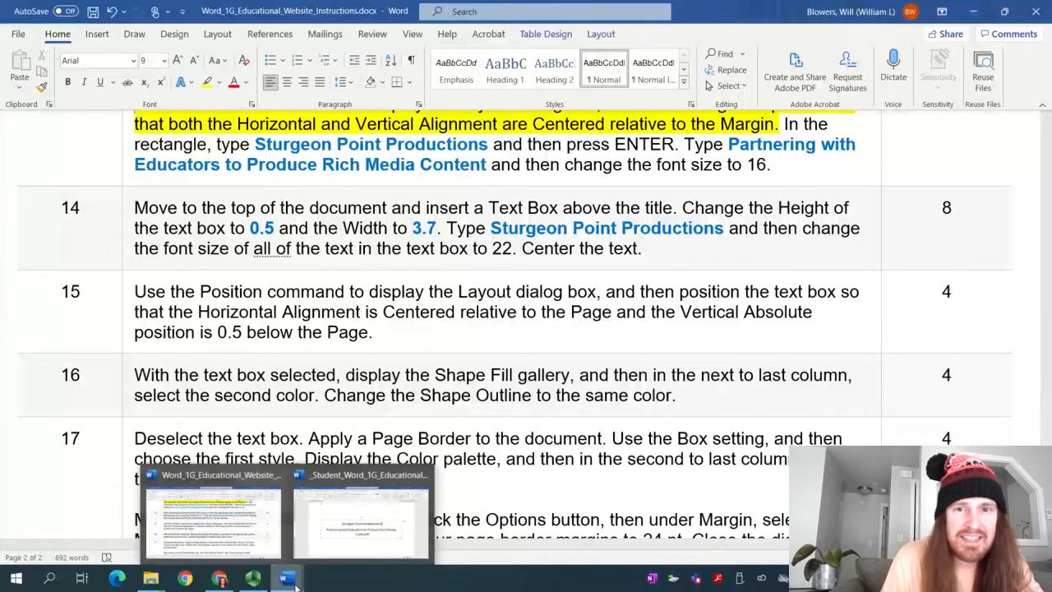
left_click(362, 522)
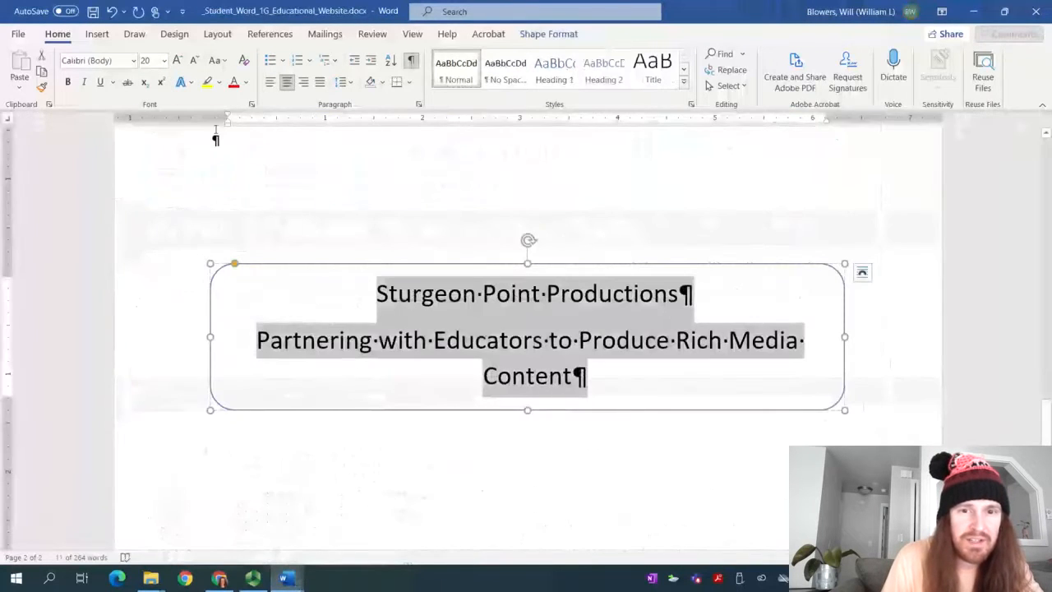
left_click(164, 60)
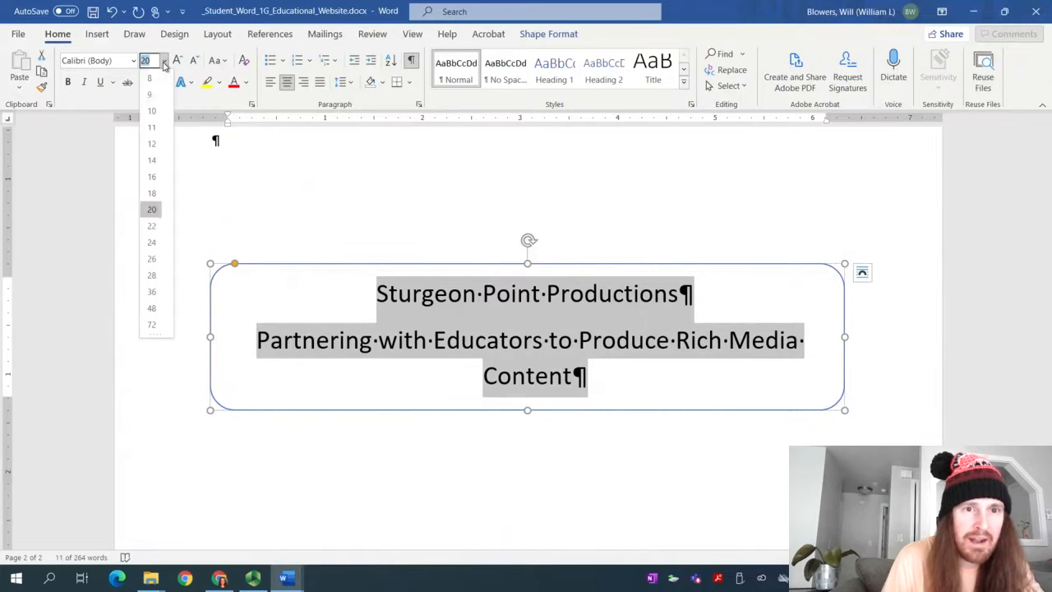
left_click(152, 227)
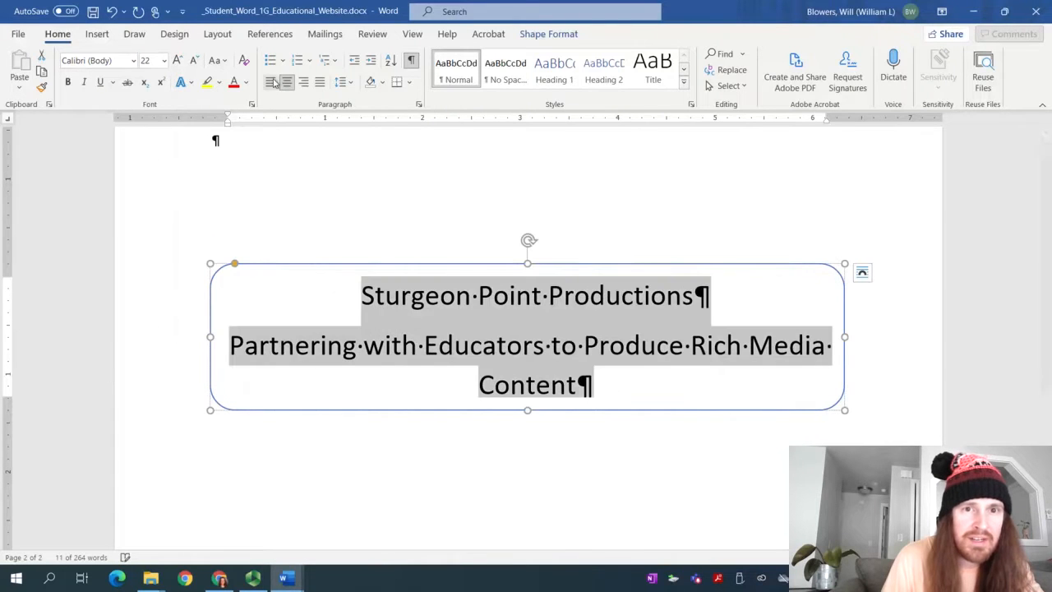
left_click(286, 83)
left_click(287, 83)
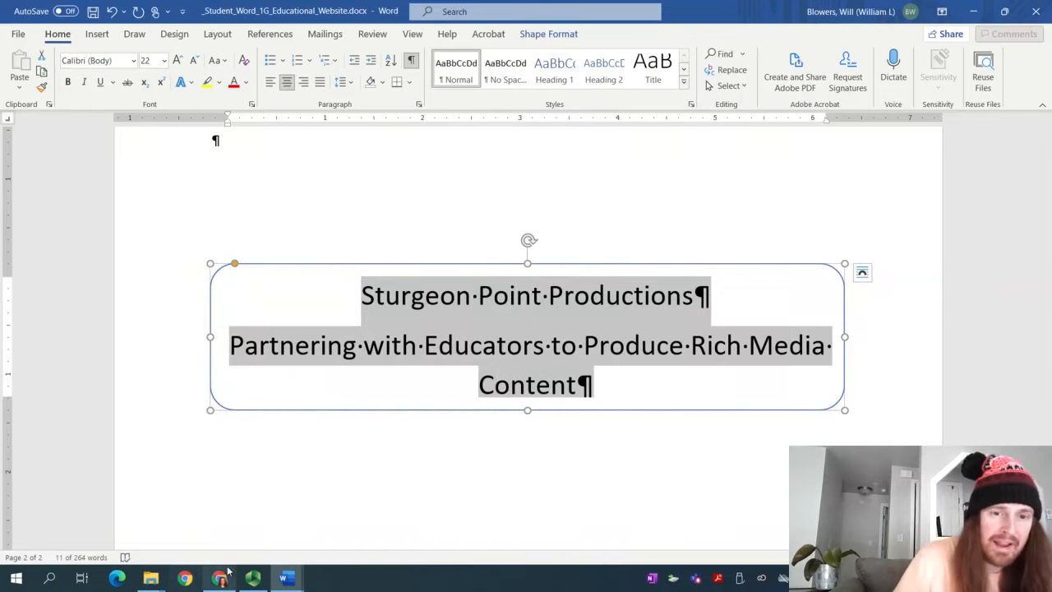
In the instructions document, highlight step 14 in yellow
mouse_move(280, 575)
left_click(212, 514)
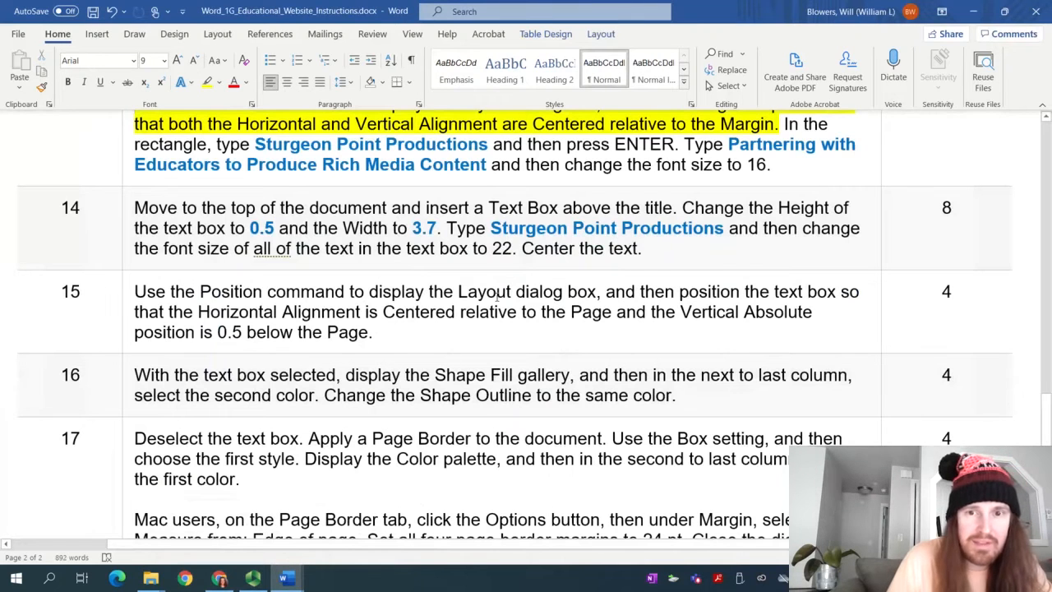
left_click_drag(649, 249, 134, 208)
left_click(207, 82)
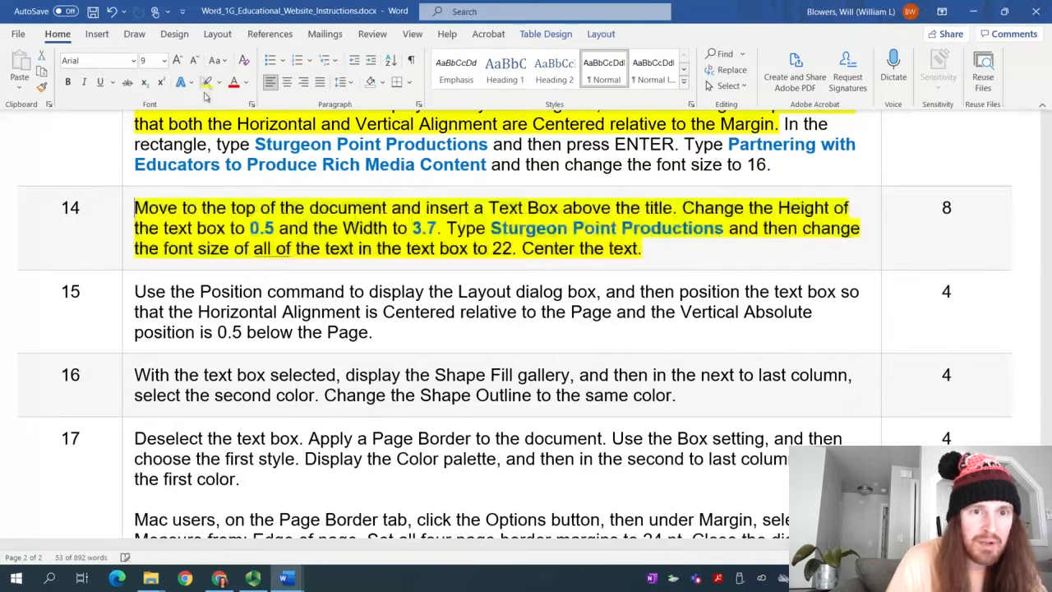
left_click(301, 312)
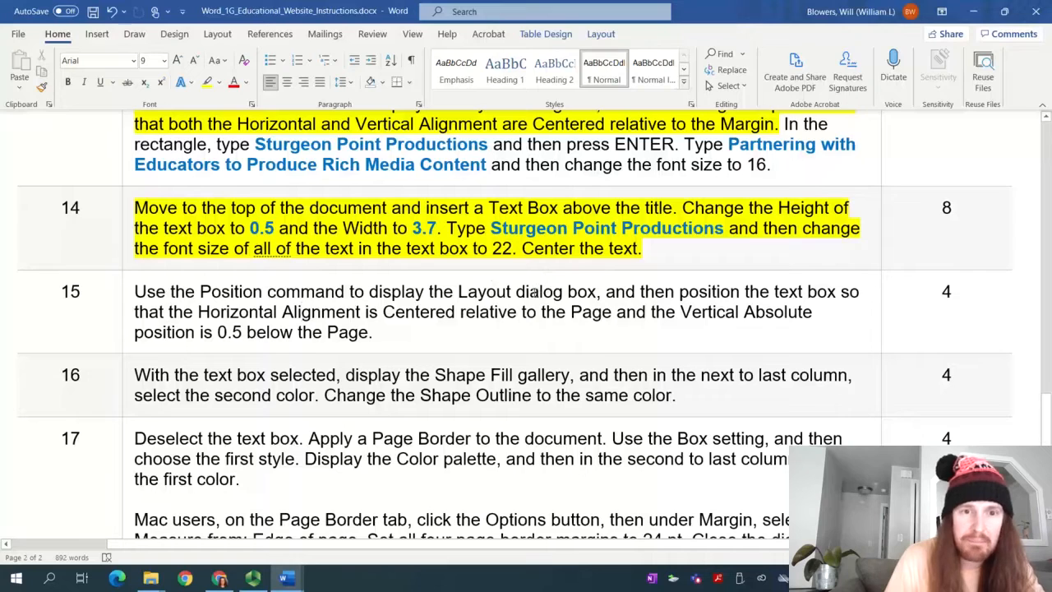
Pause and resume the screen recording, then return to the student document
left_click(253, 578)
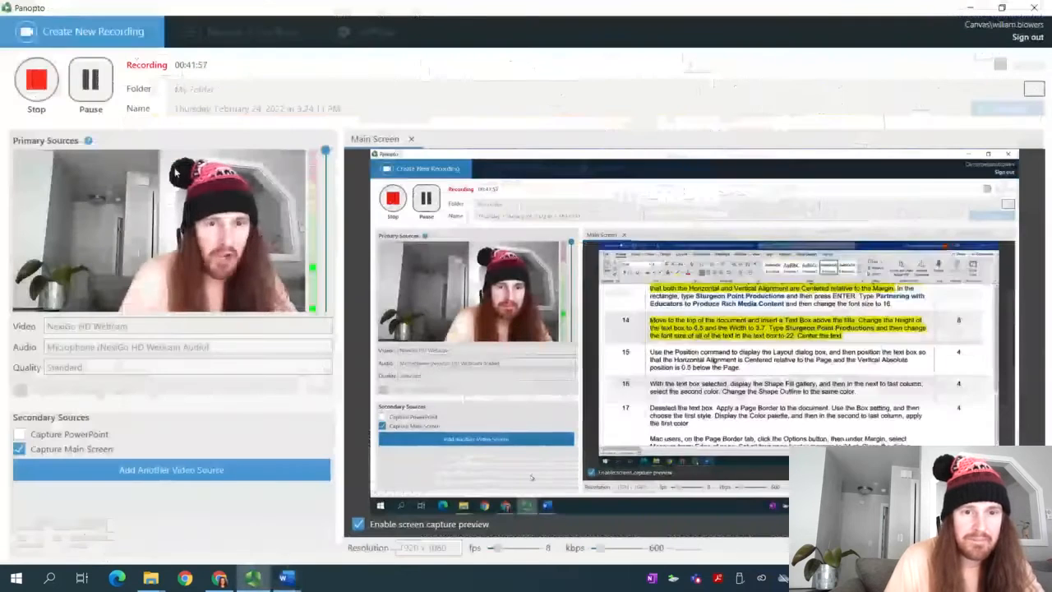
left_click(90, 80)
left_click(90, 81)
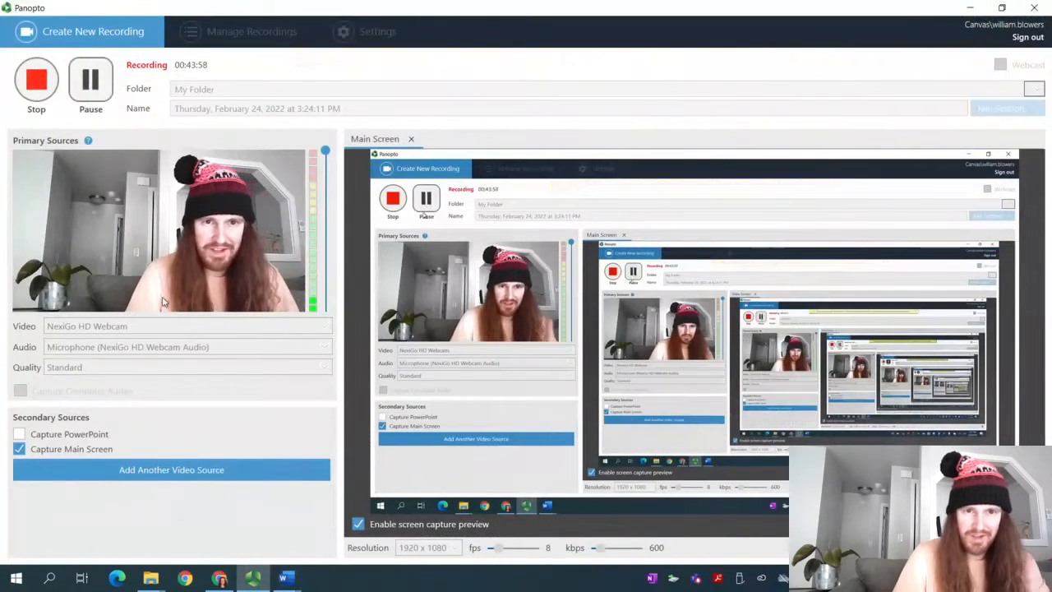
mouse_move(287, 582)
left_click(315, 540)
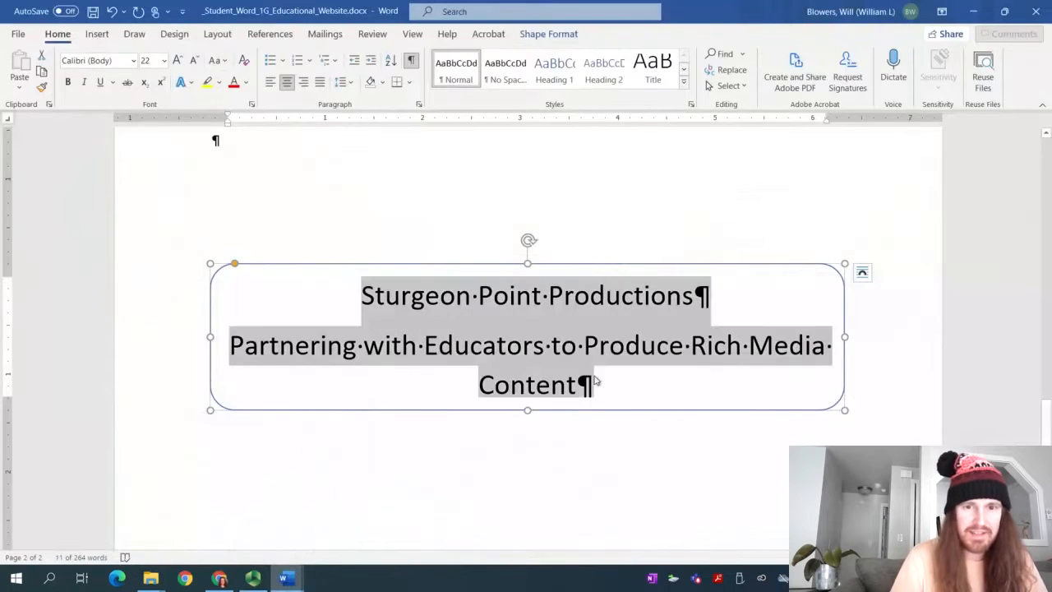
Set the rectangle's text to 16 pt, deselect it, and switch to the instructions
left_click(164, 62)
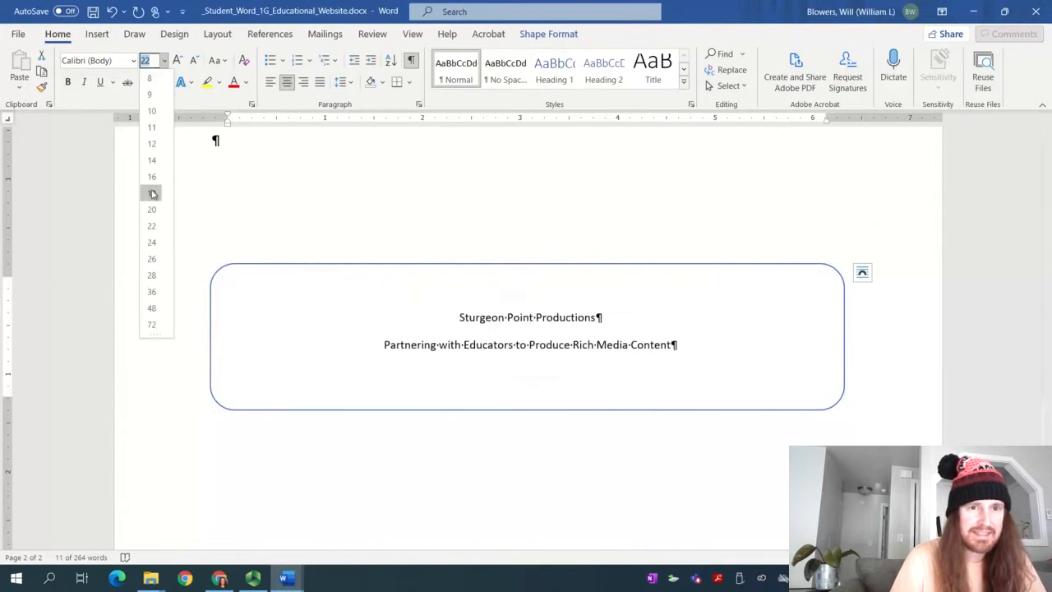
left_click(153, 191)
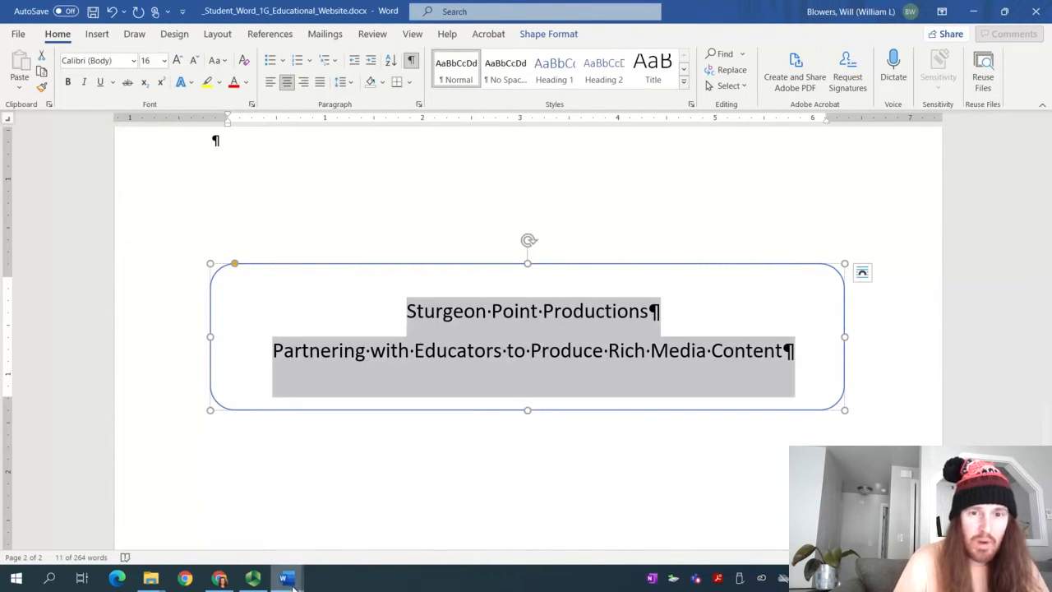
triple_click(380, 303)
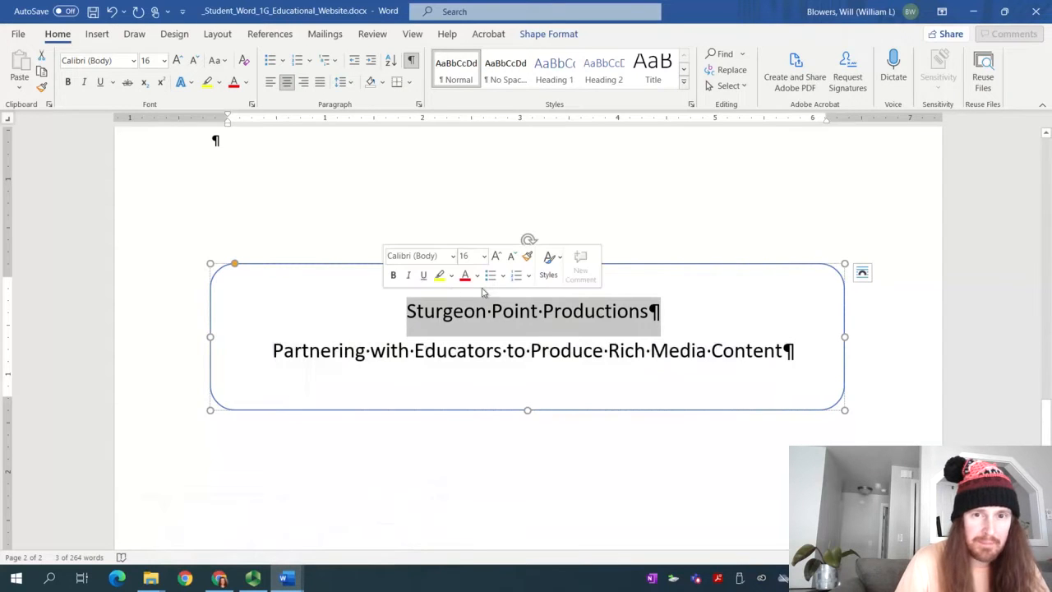
left_click(584, 311)
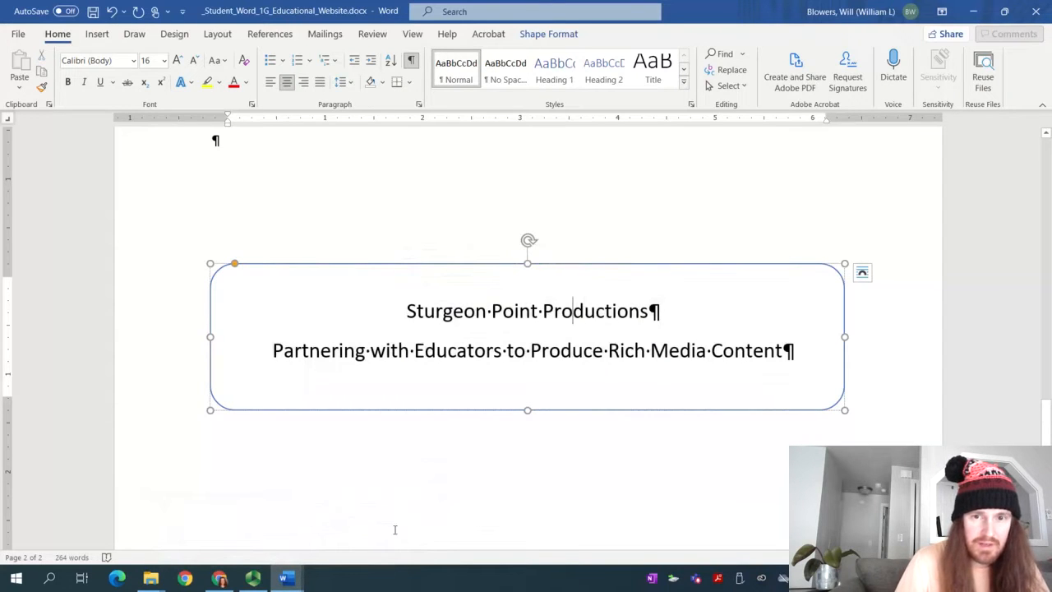
mouse_move(283, 579)
left_click(209, 508)
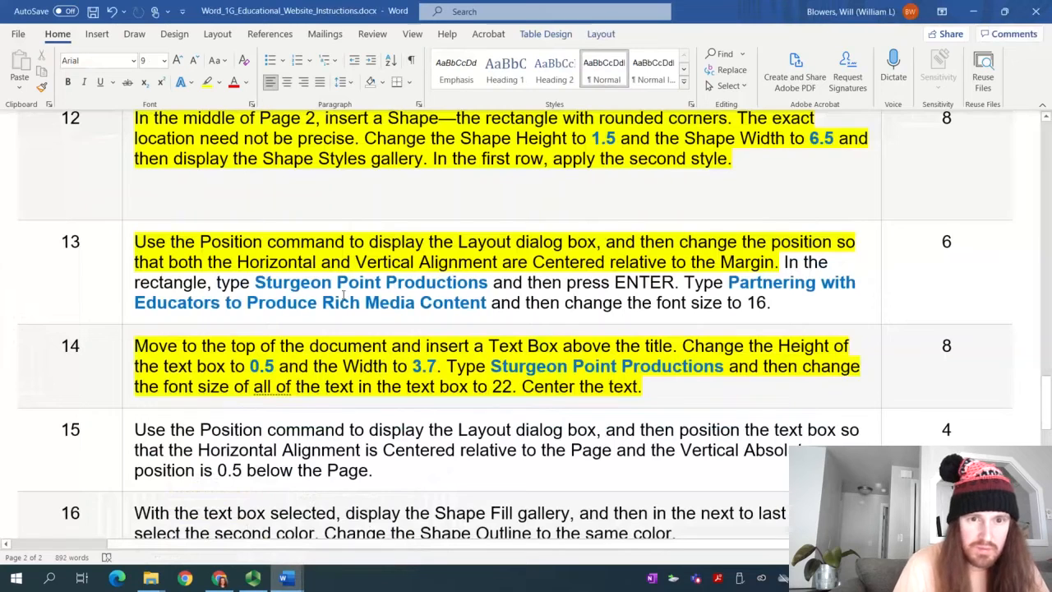
Highlight the rest of step 13 yellow and remove step 14's yellow highlight
left_click_drag(785, 306, 777, 263)
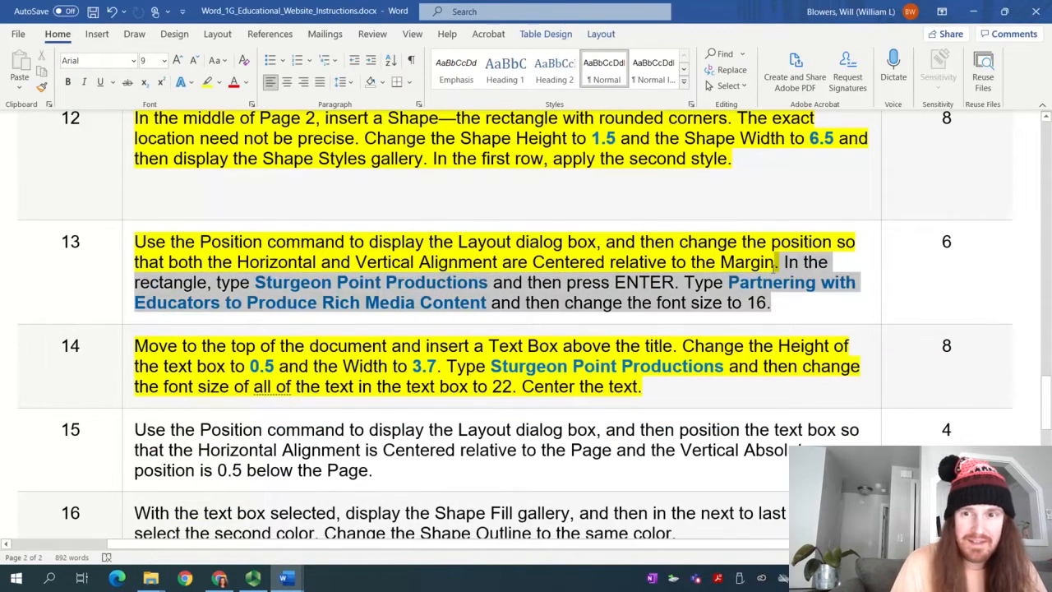
left_click(207, 82)
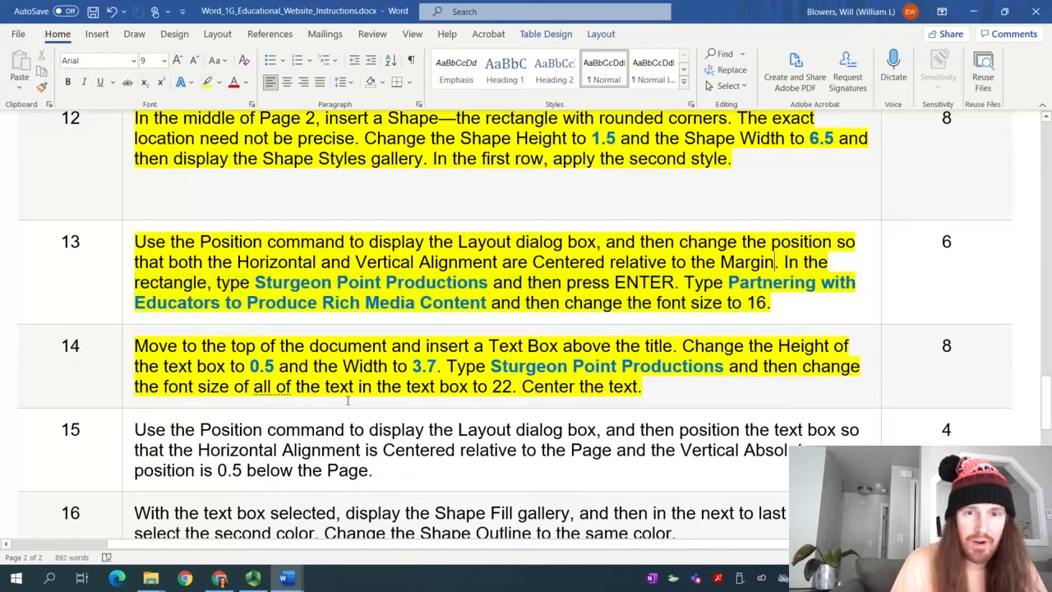
left_click(260, 364)
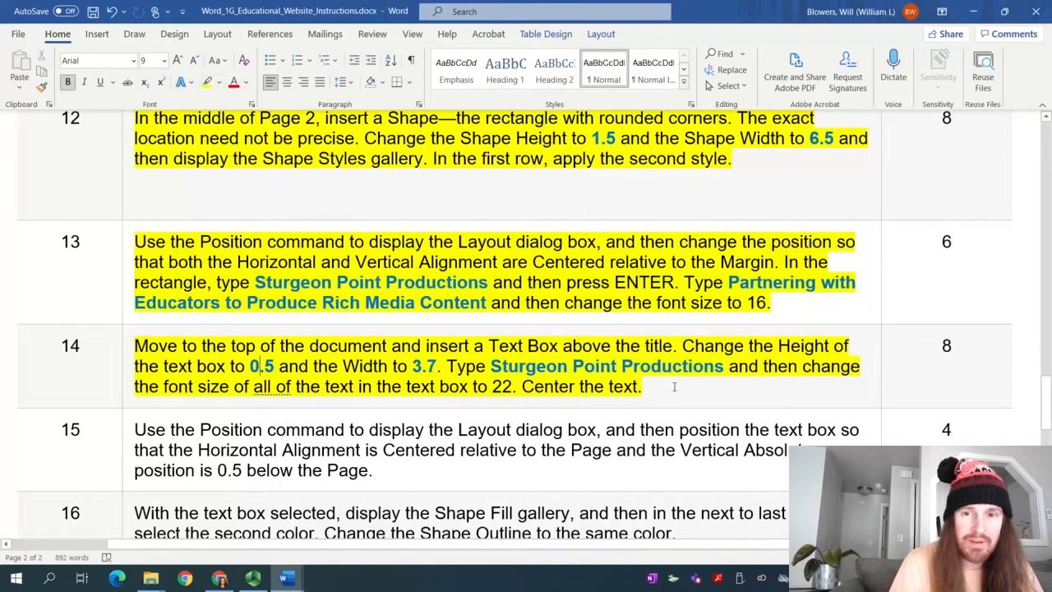
left_click_drag(674, 386, 133, 346)
left_click(208, 82)
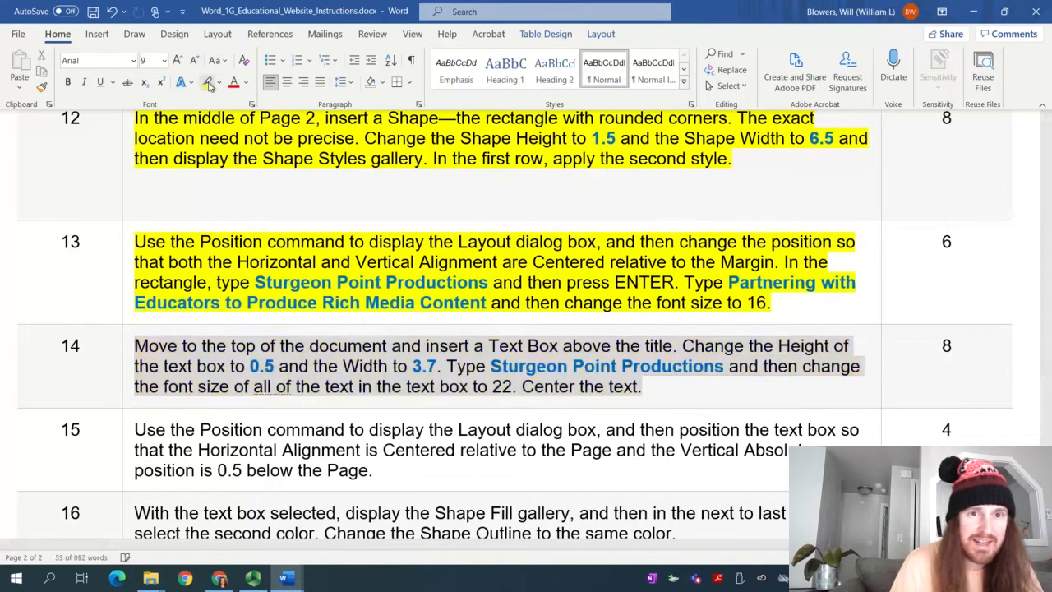
key("Left")
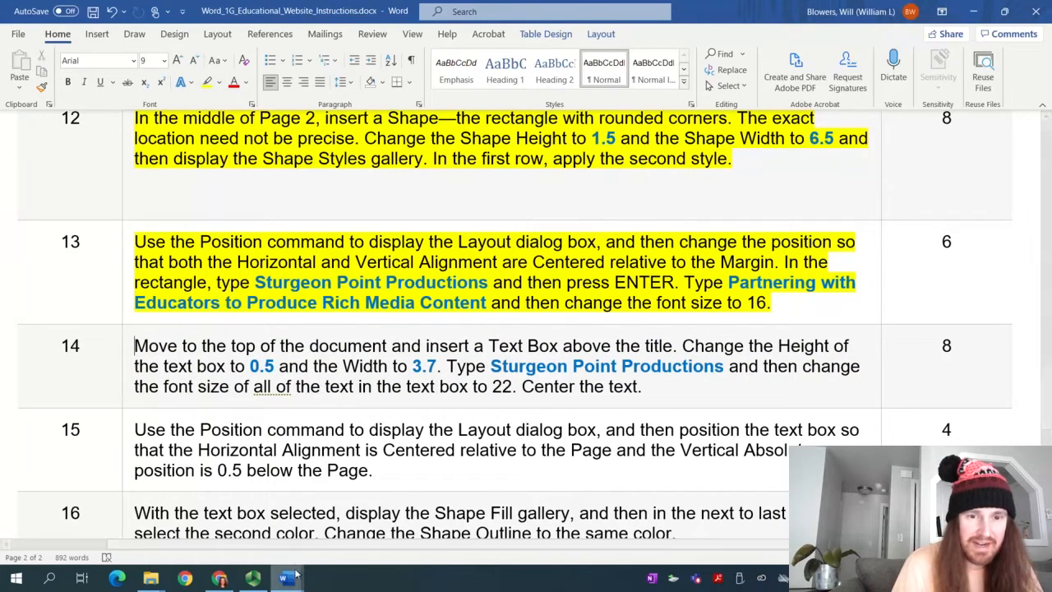
Return to the student document and scroll up to the Educational Website title
mouse_move(285, 578)
left_click(341, 543)
scroll(531, 453, "up", 15)
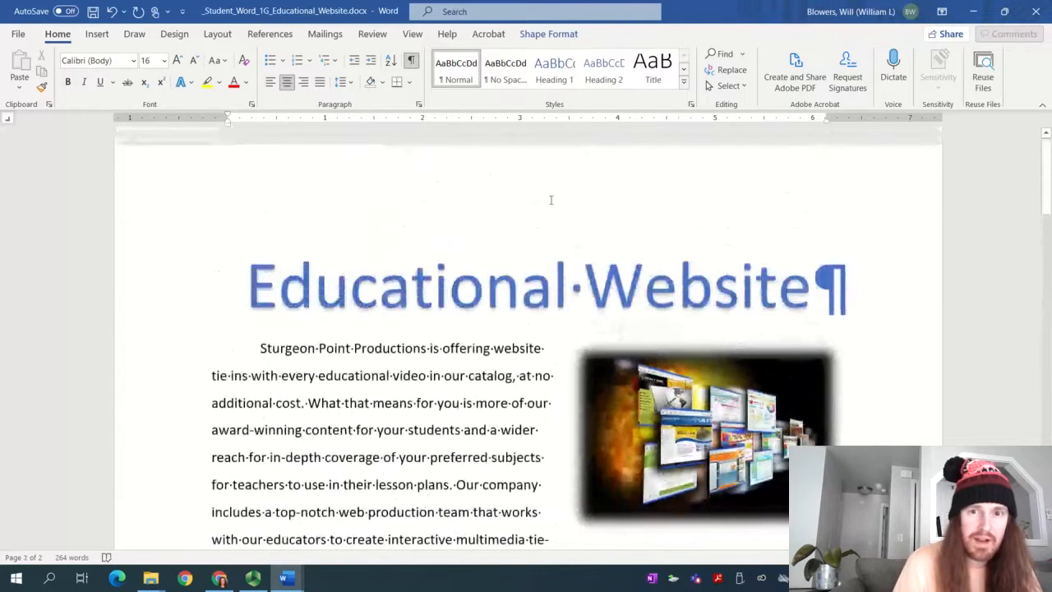
Draw a text box above the title's left end using Insert > Text Box > Draw Text Box
left_click(551, 200)
left_click(97, 35)
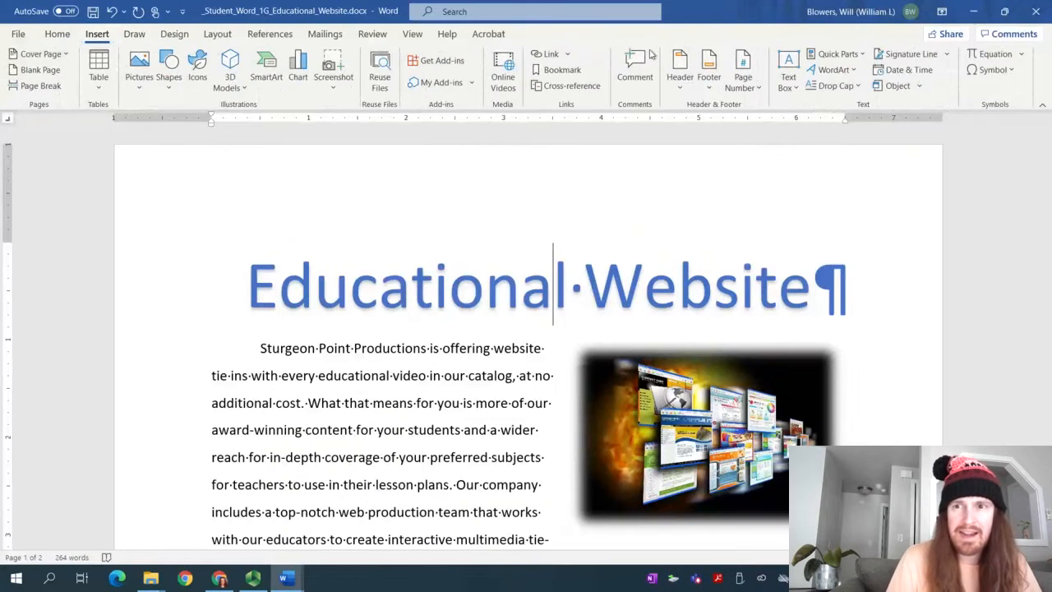
left_click(782, 83)
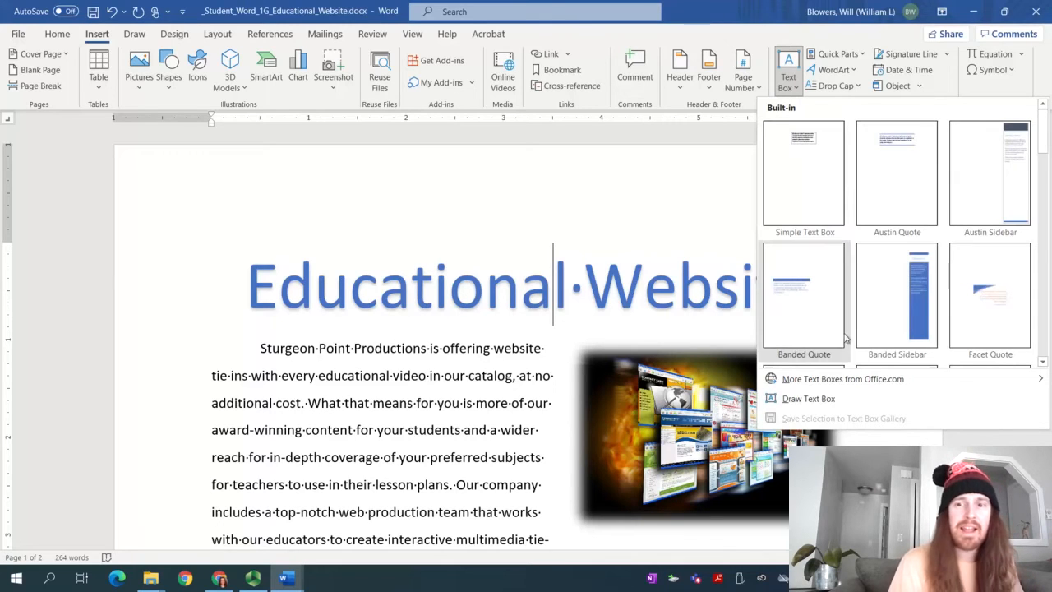
left_click(853, 400)
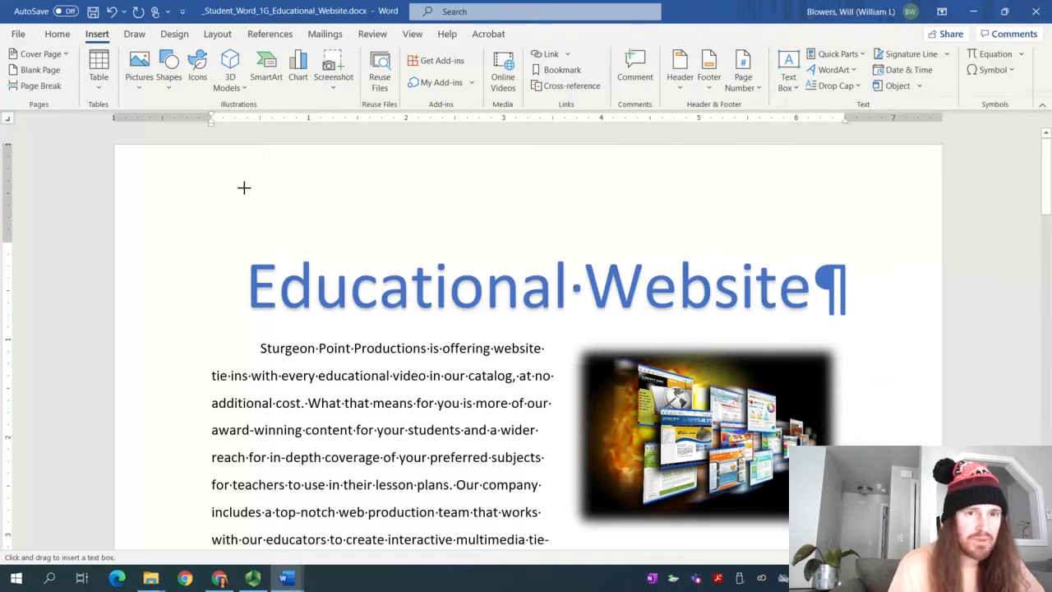
left_click_drag(243, 188, 274, 286)
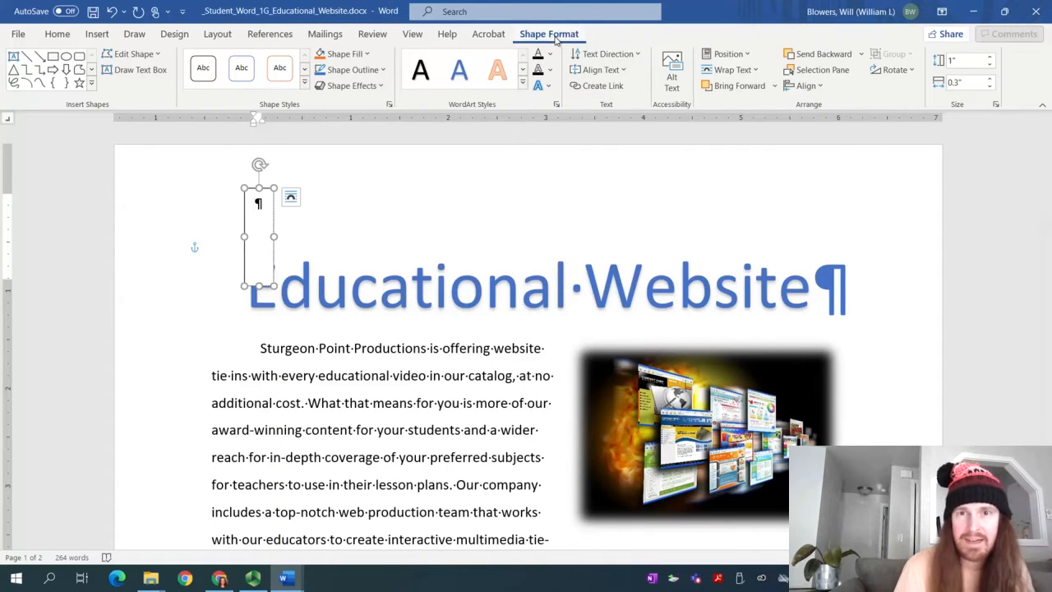
Size the text box to 0.5" high and 3.7" wide in the Size group
left_click(958, 60)
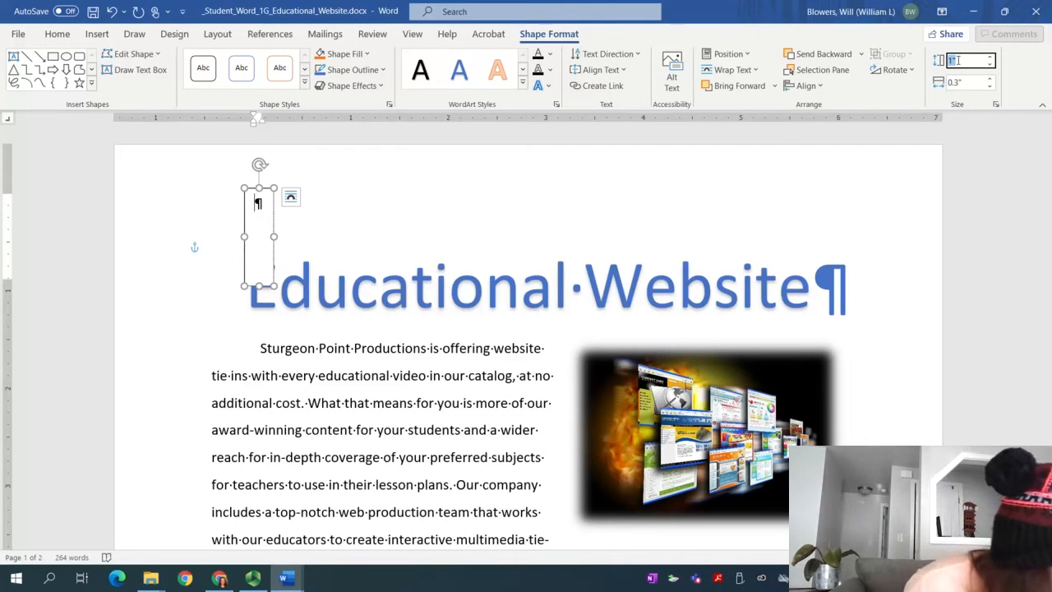
type("0")
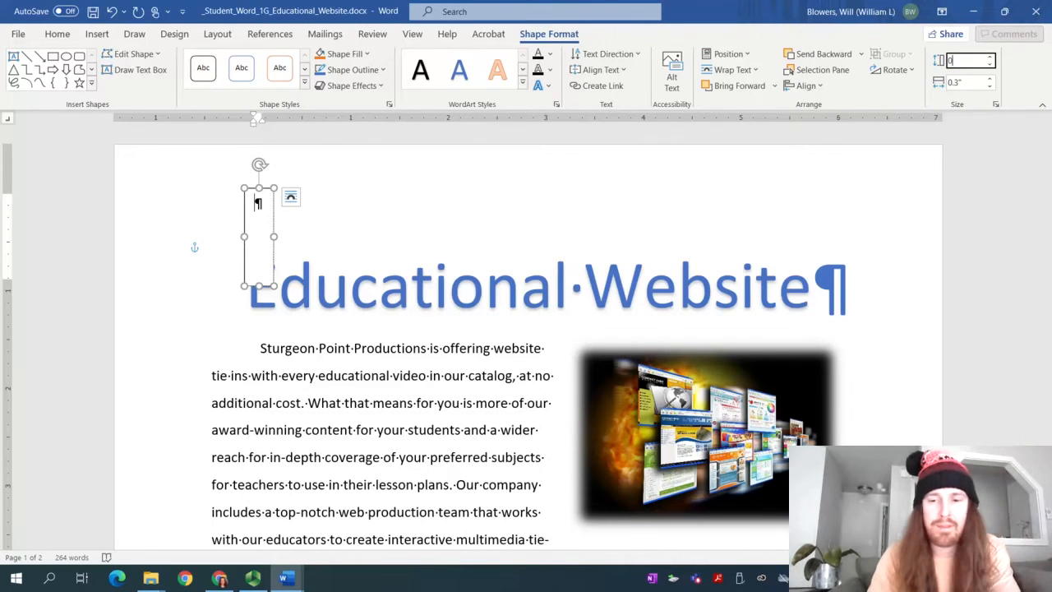
type(".5")
key("Tab")
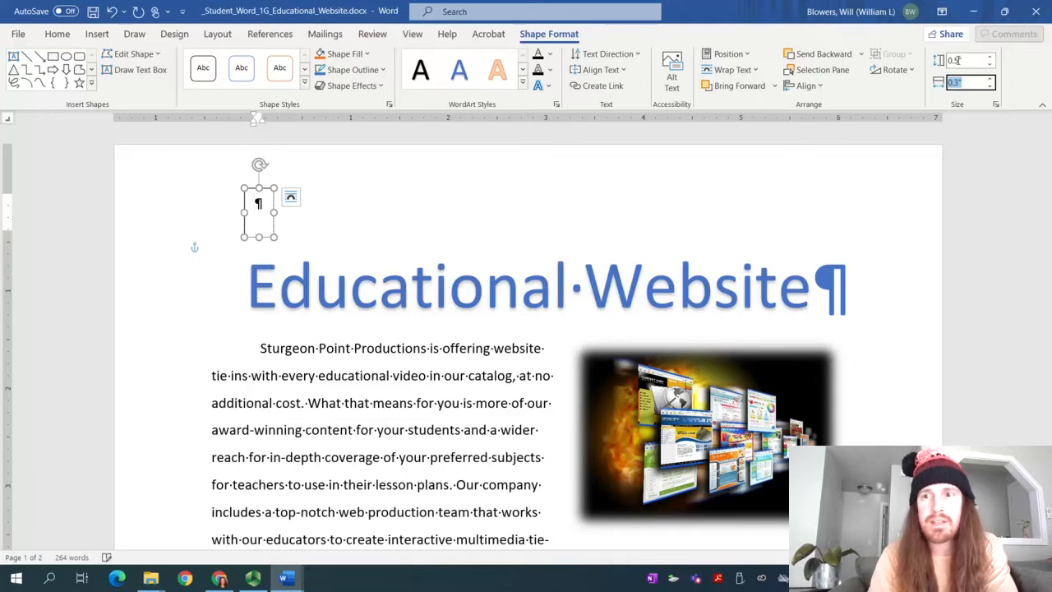
type("0")
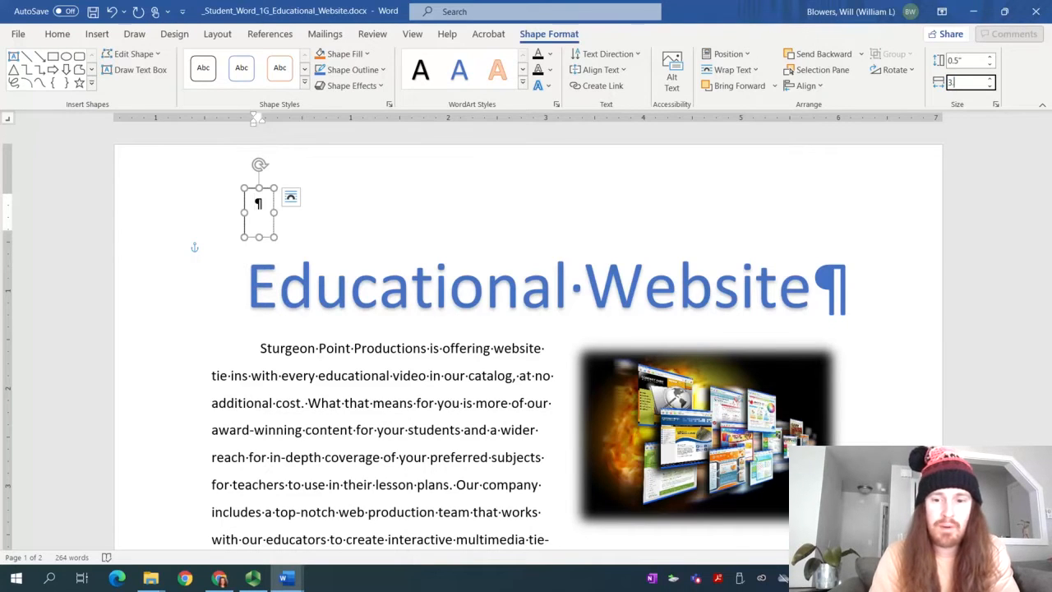
type(".7")
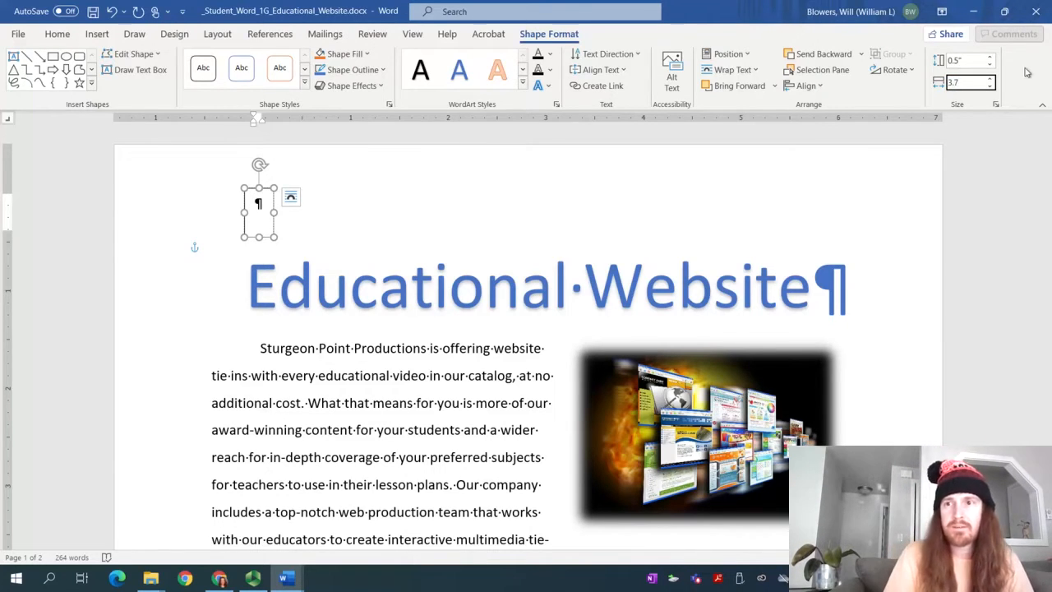
key("Return")
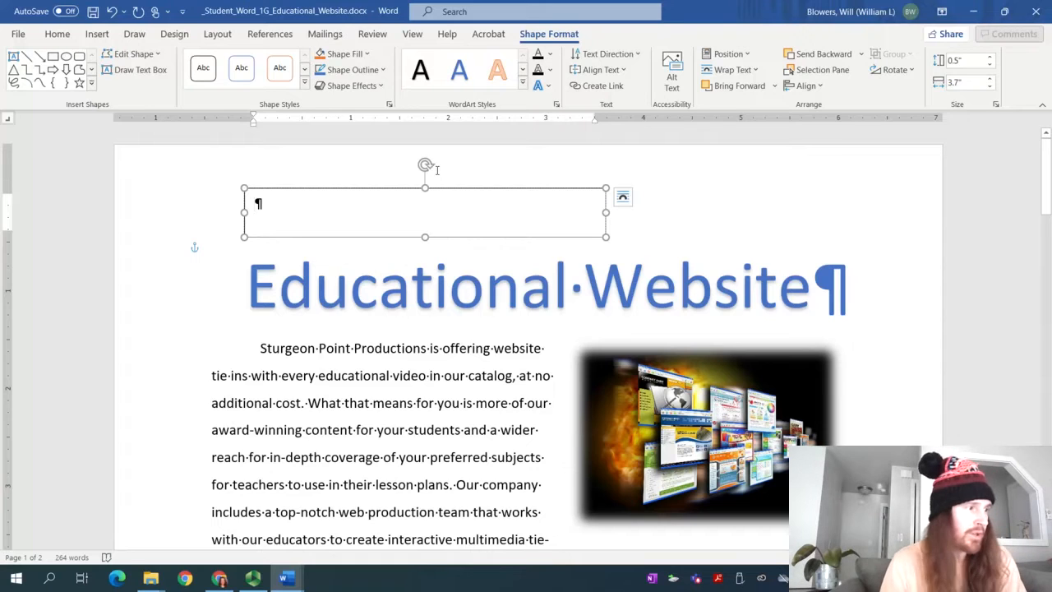
Type 'Sturgeon Point Productions' into the text box
type("Stu")
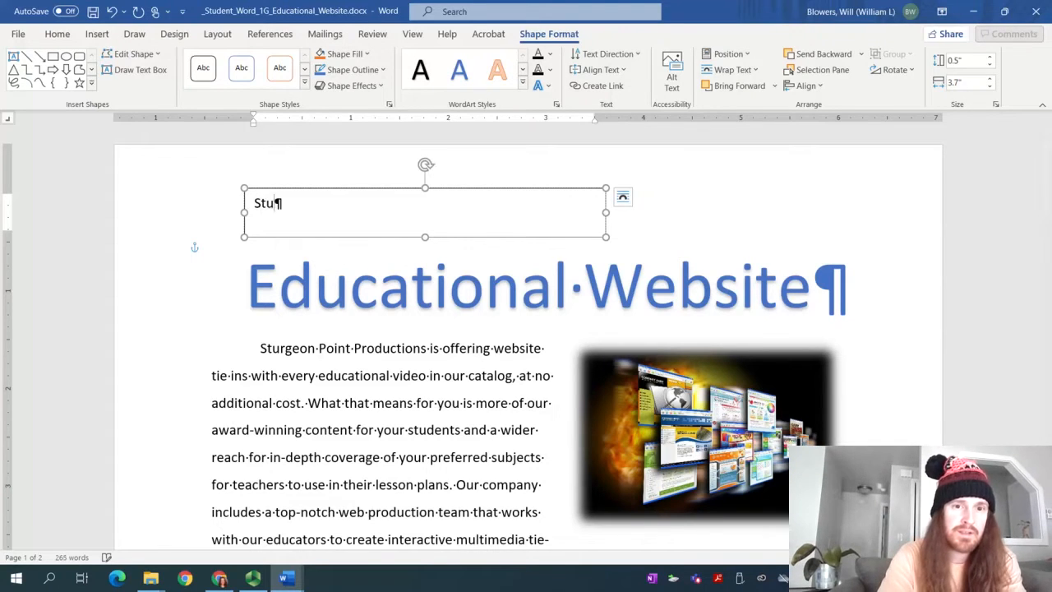
type("rgeon Point Prod")
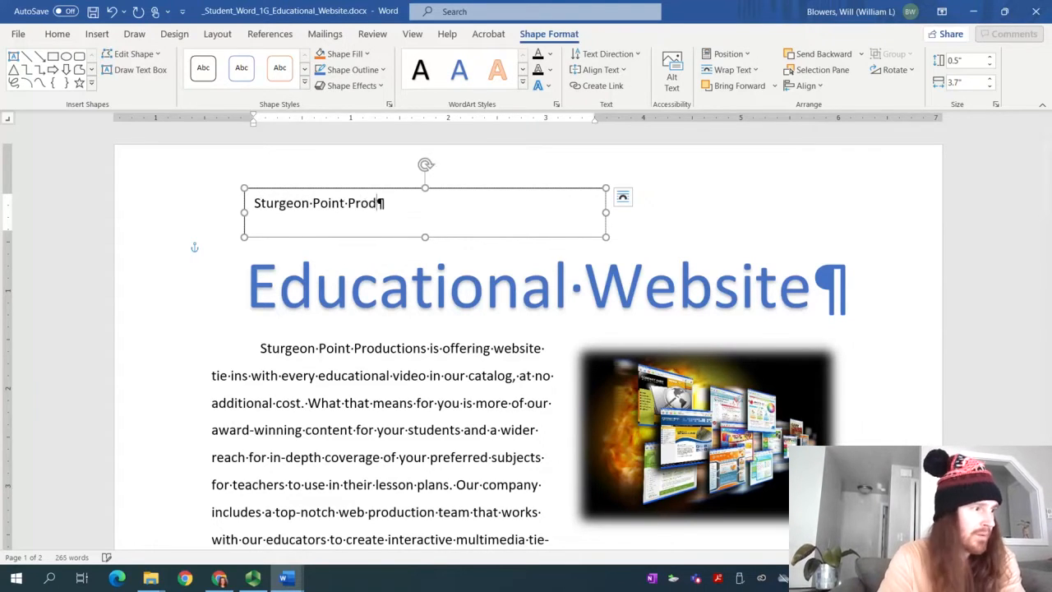
type("uctions")
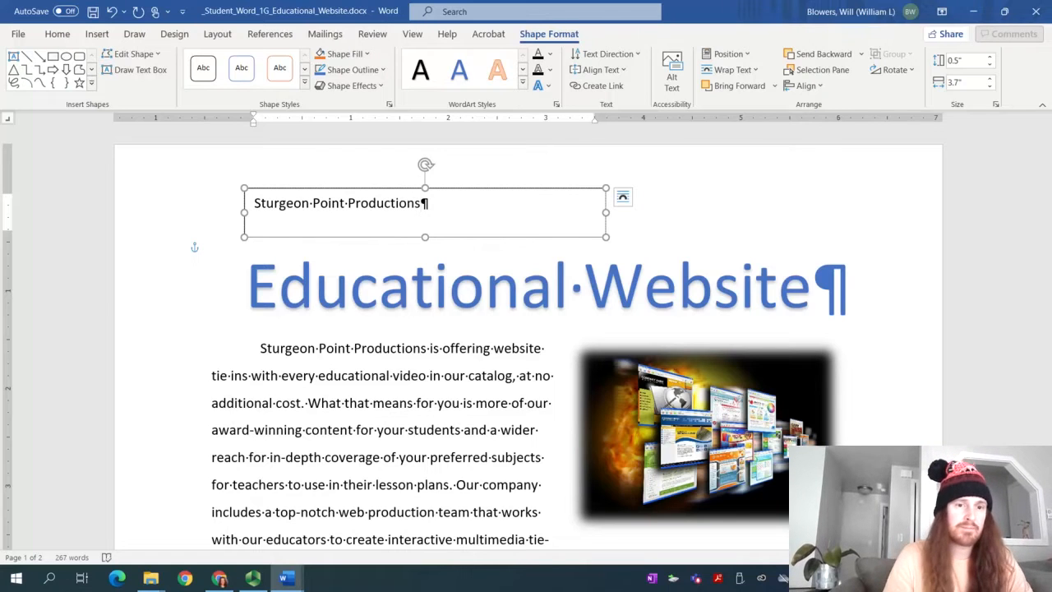
mouse_move(283, 578)
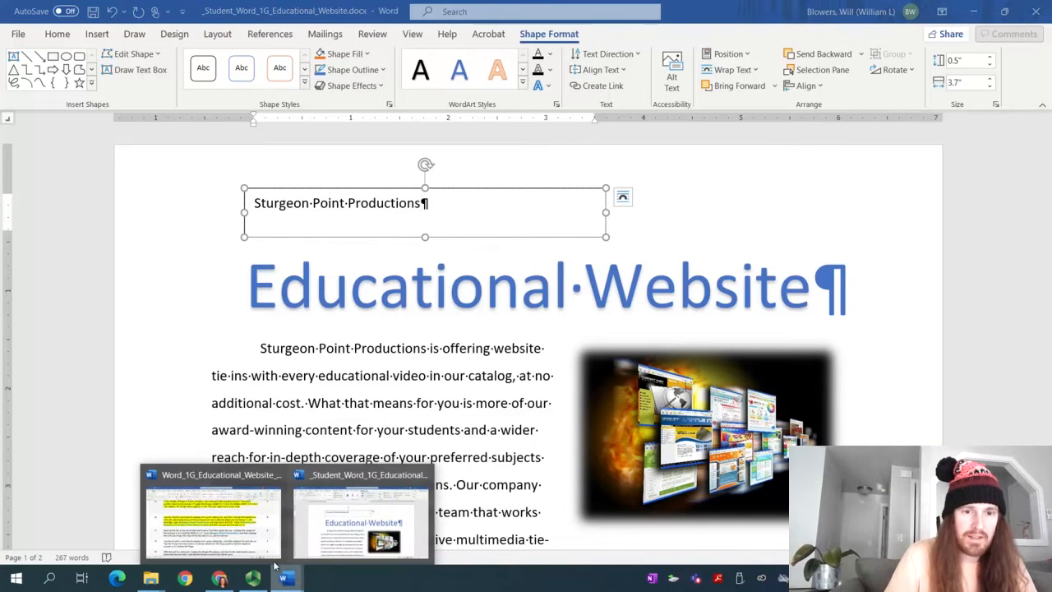
left_click(211, 517)
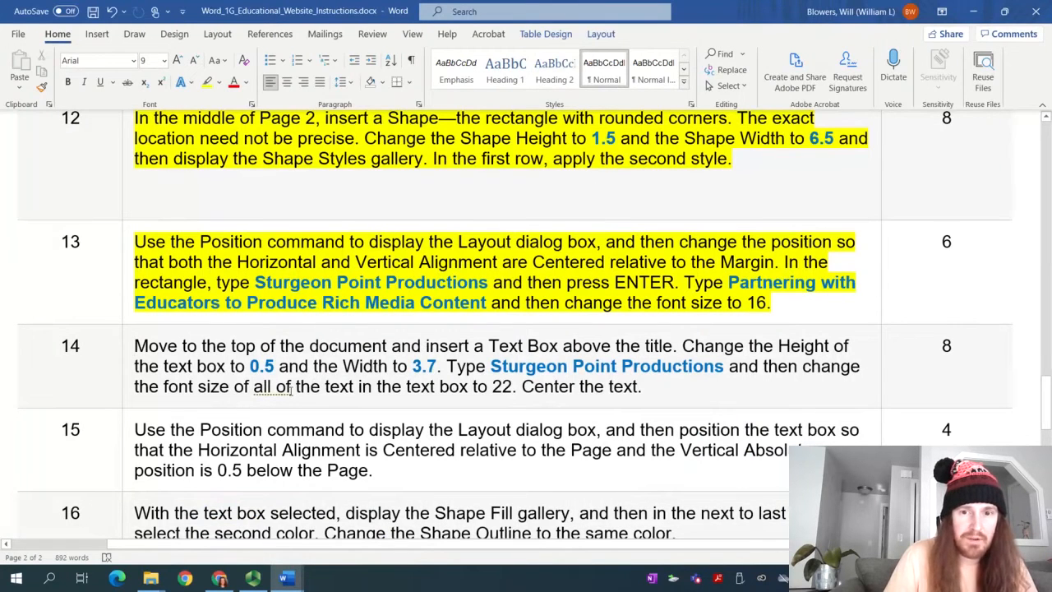
mouse_move(313, 567)
left_click(505, 527)
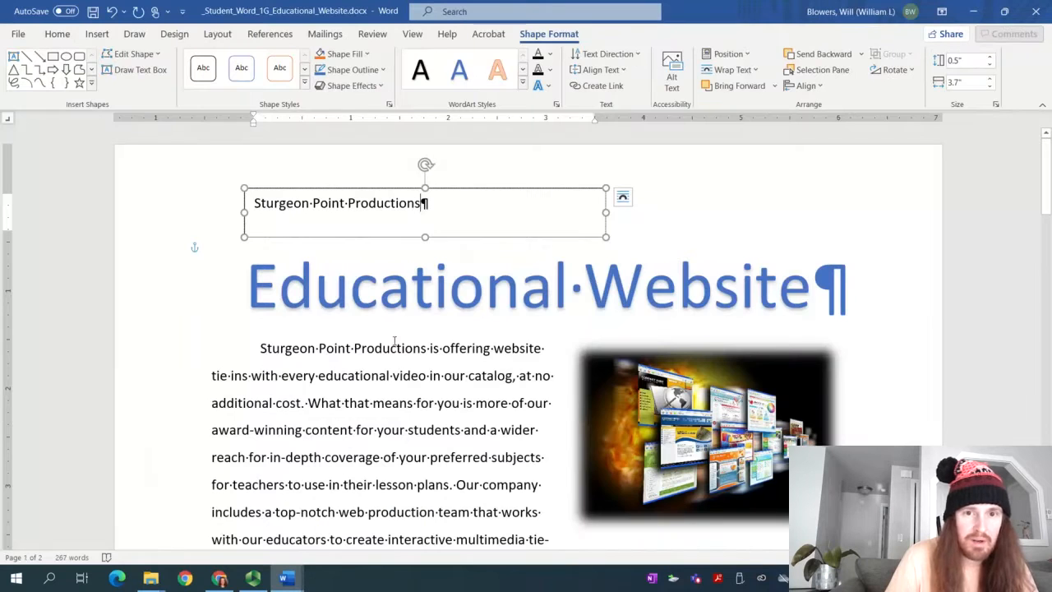
Make the text box text 22 pt and centred, then bring back the instructions
key("ctrl+a")
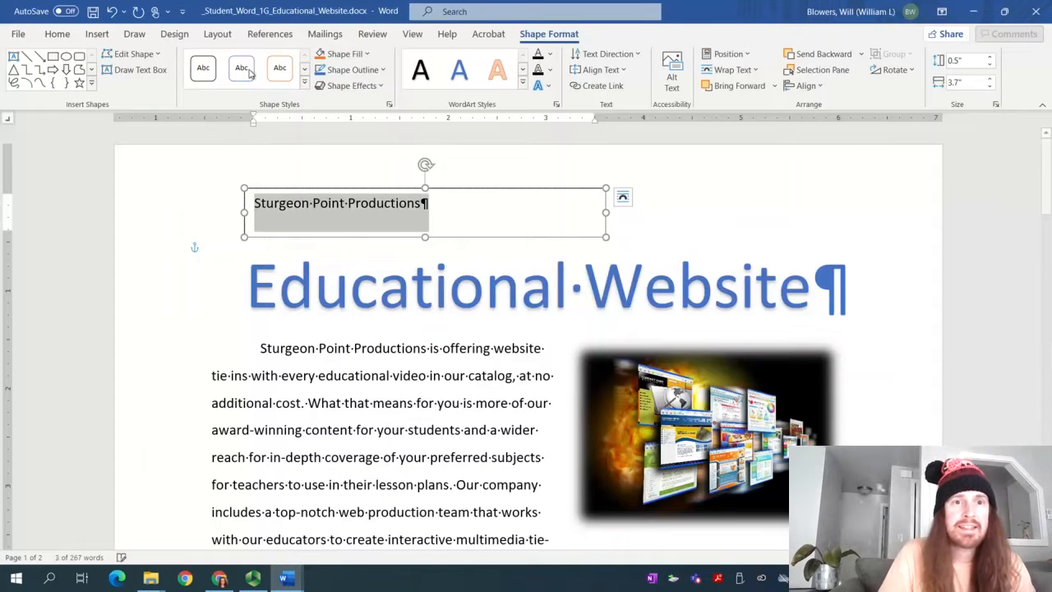
left_click(71, 37)
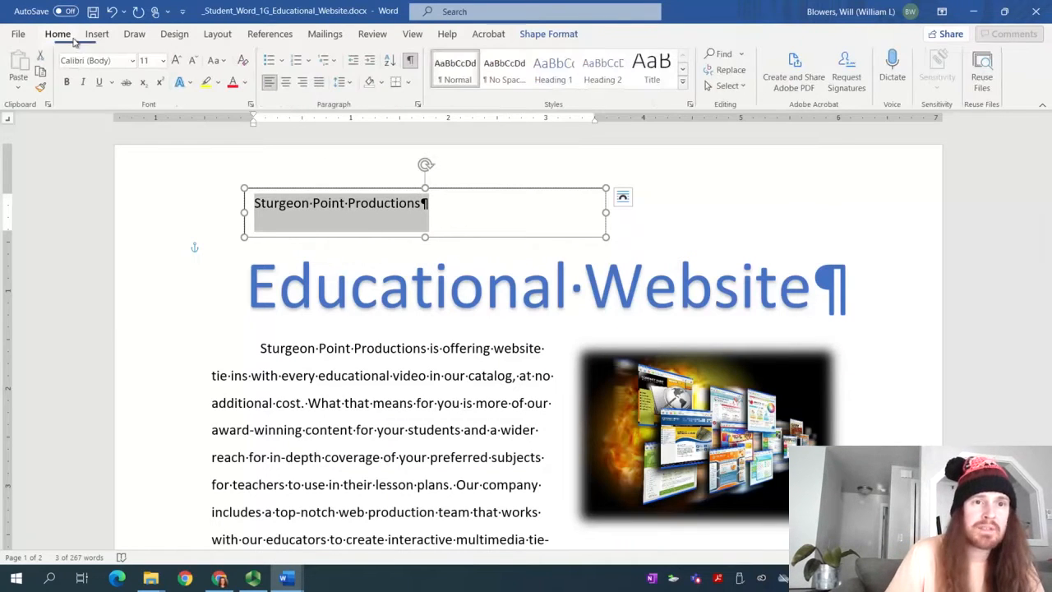
left_click(163, 62)
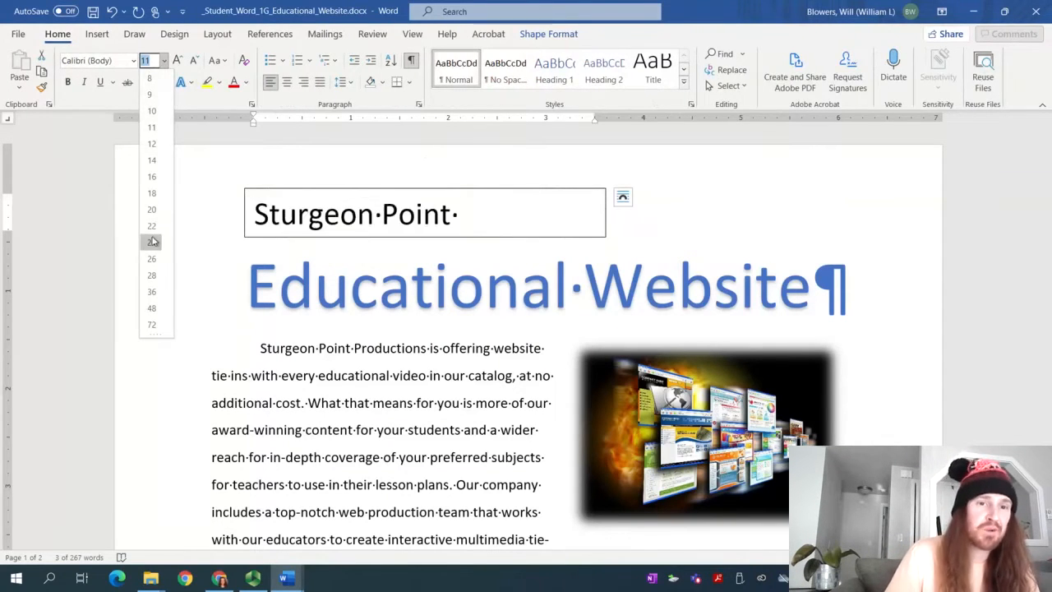
left_click(152, 227)
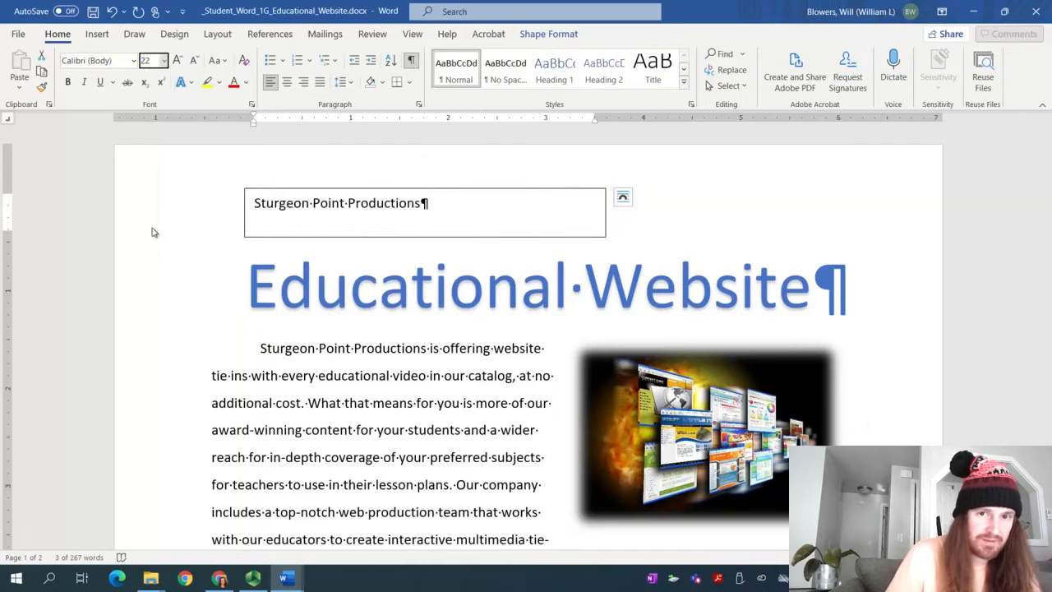
left_click(287, 83)
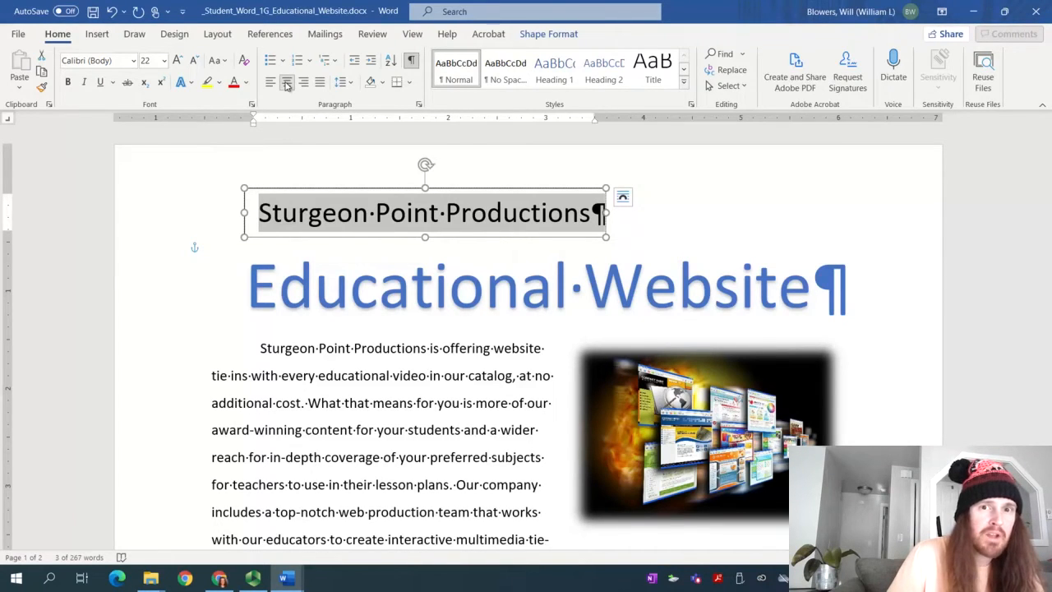
left_click(285, 578)
left_click(247, 519)
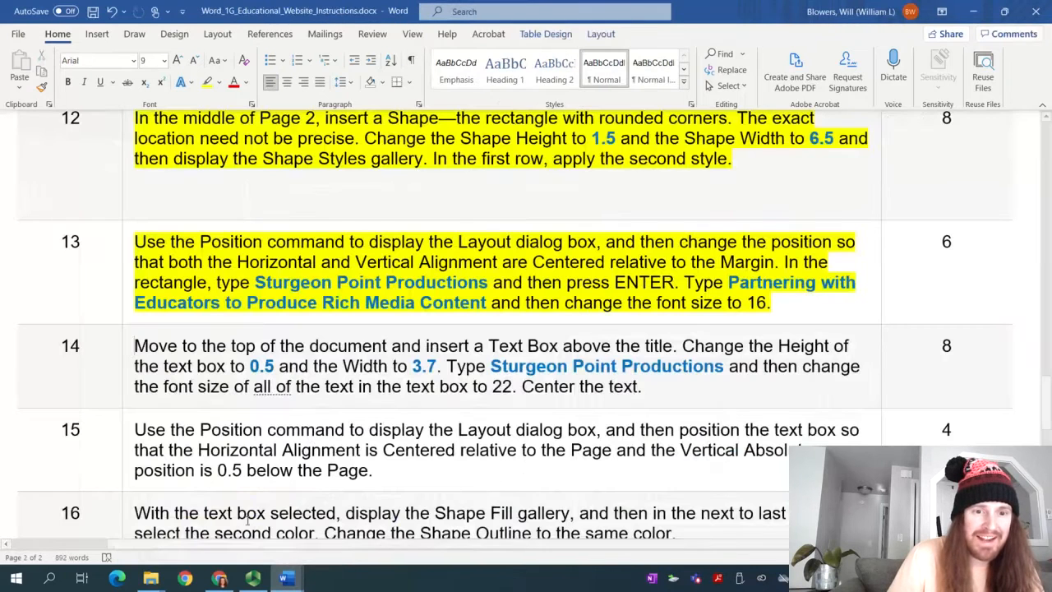
Highlight the step 14 instruction in yellow to mark it done
left_click(487, 367)
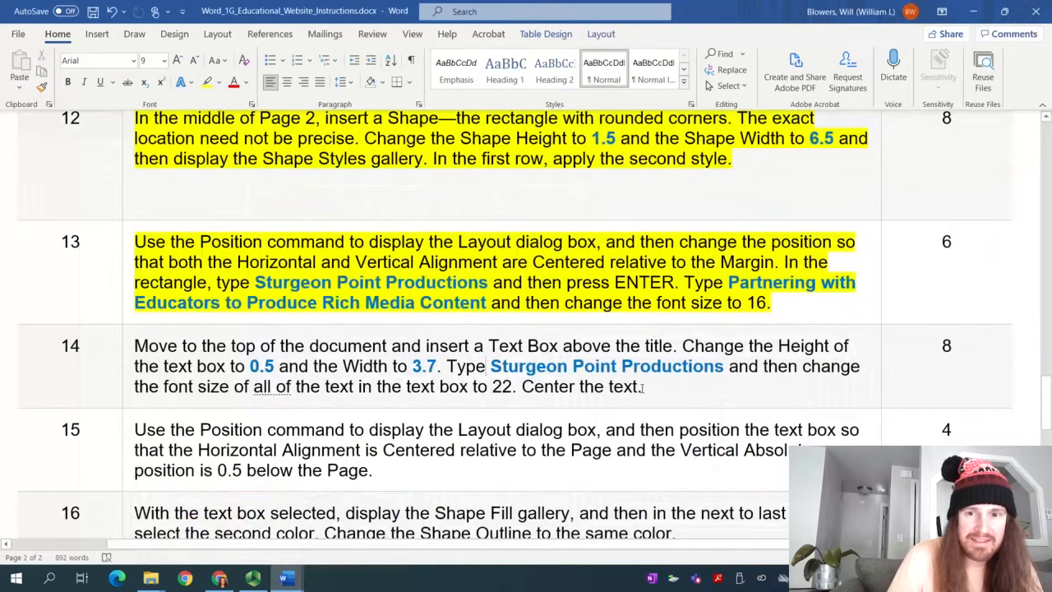
left_click_drag(642, 388, 150, 325)
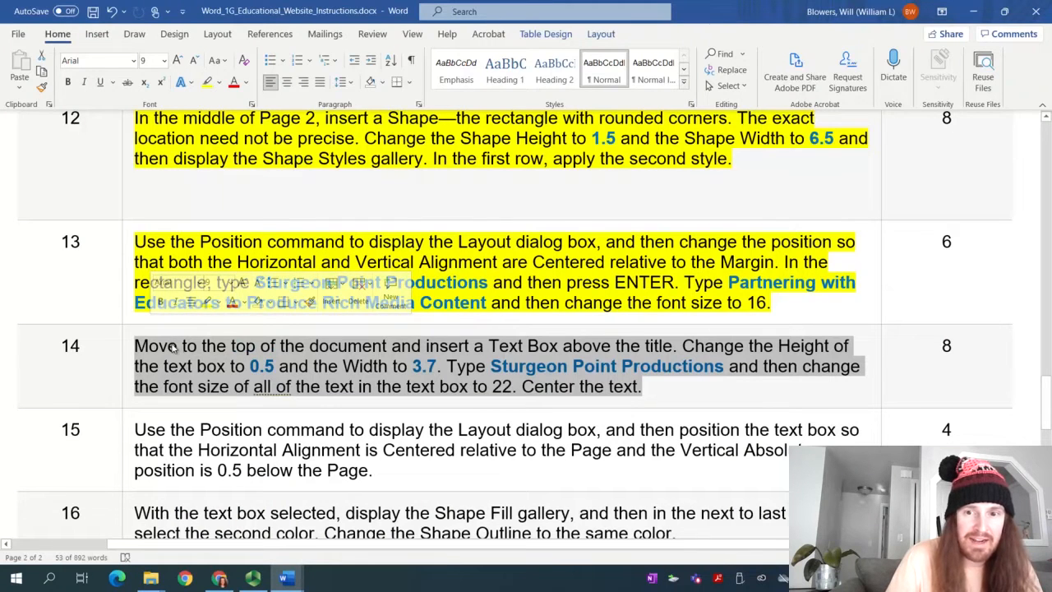
left_click(211, 86)
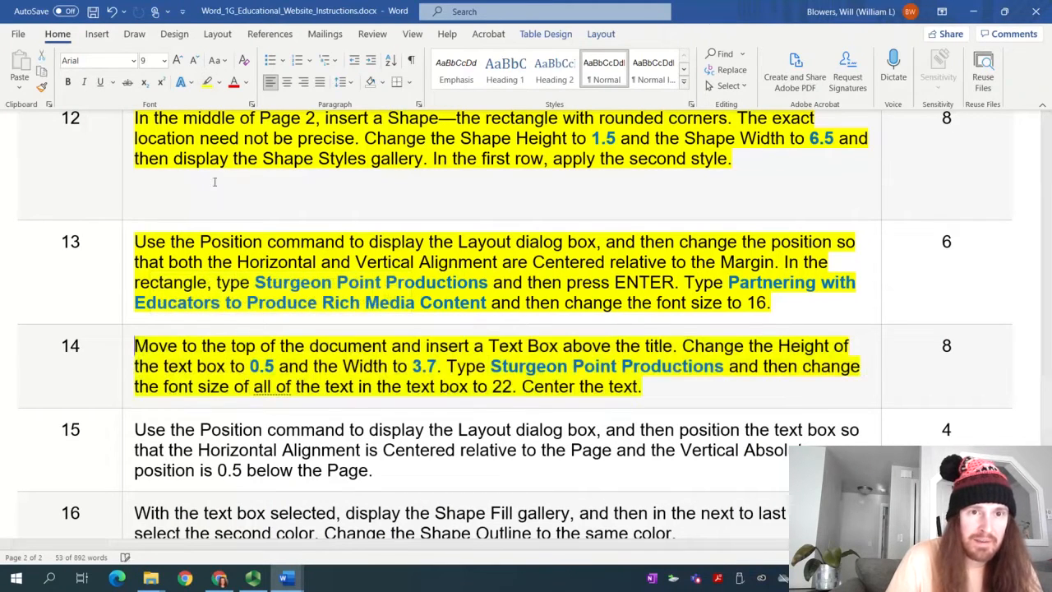
Return to the student document and bring up the text box's layout options
left_click(252, 578)
left_click(90, 92)
left_click(90, 100)
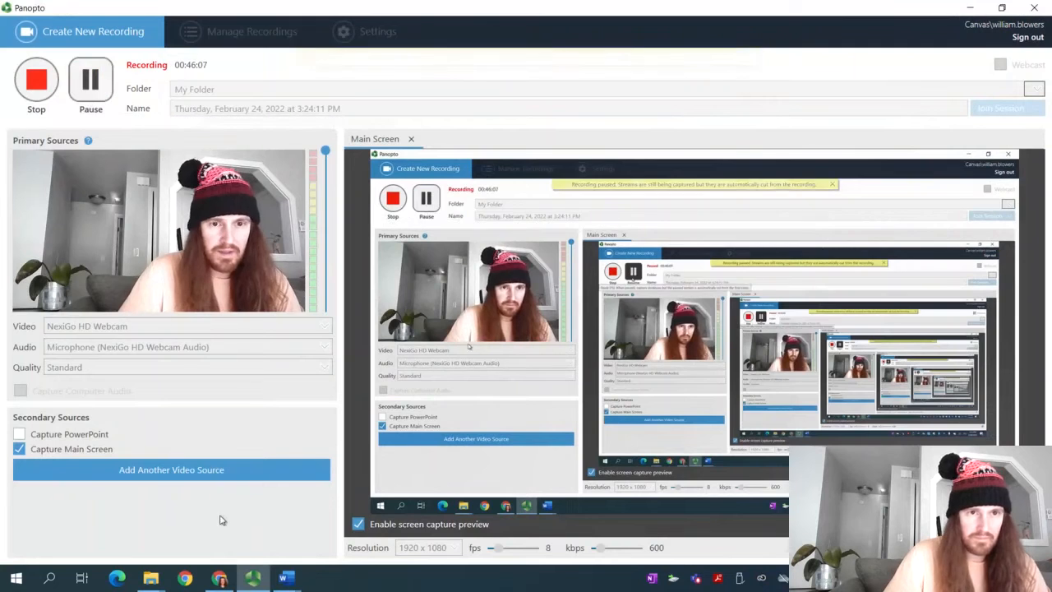
left_click(287, 578)
left_click(333, 553)
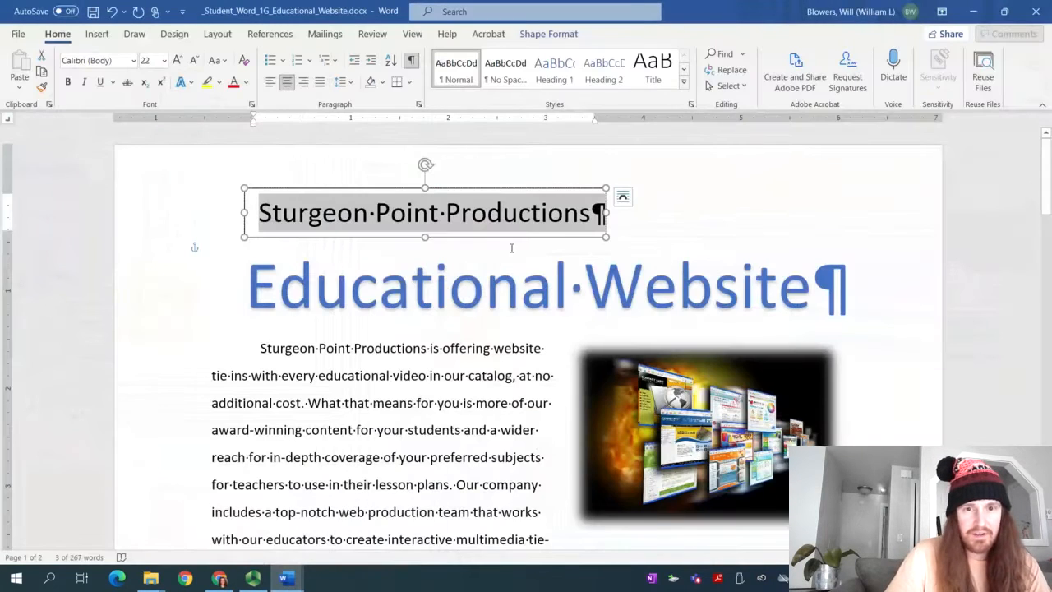
left_click(622, 199)
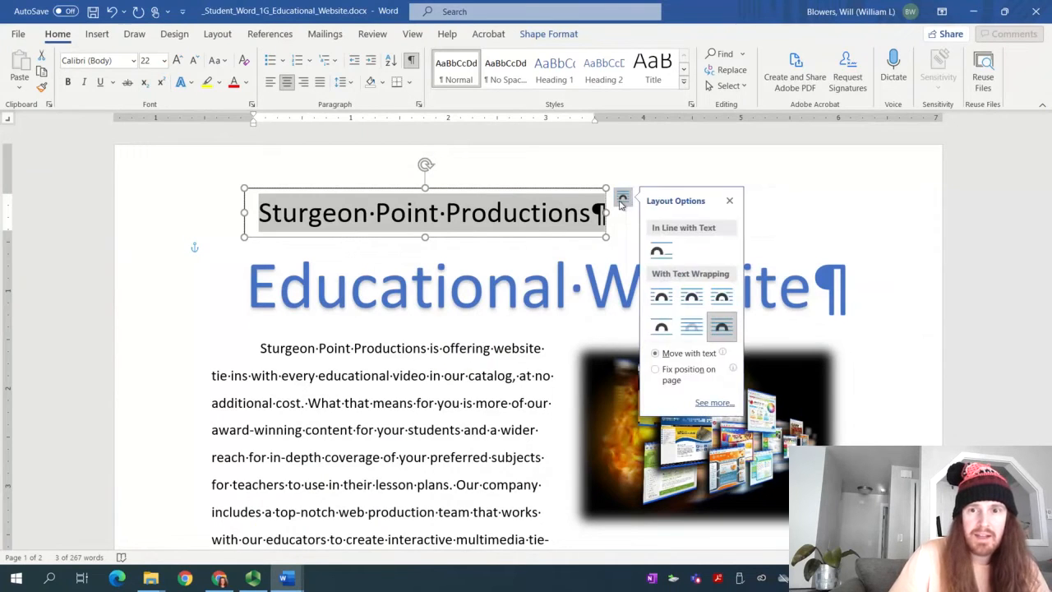
Set the text box's horizontal alignment to Centered relative to Page
left_click(713, 404)
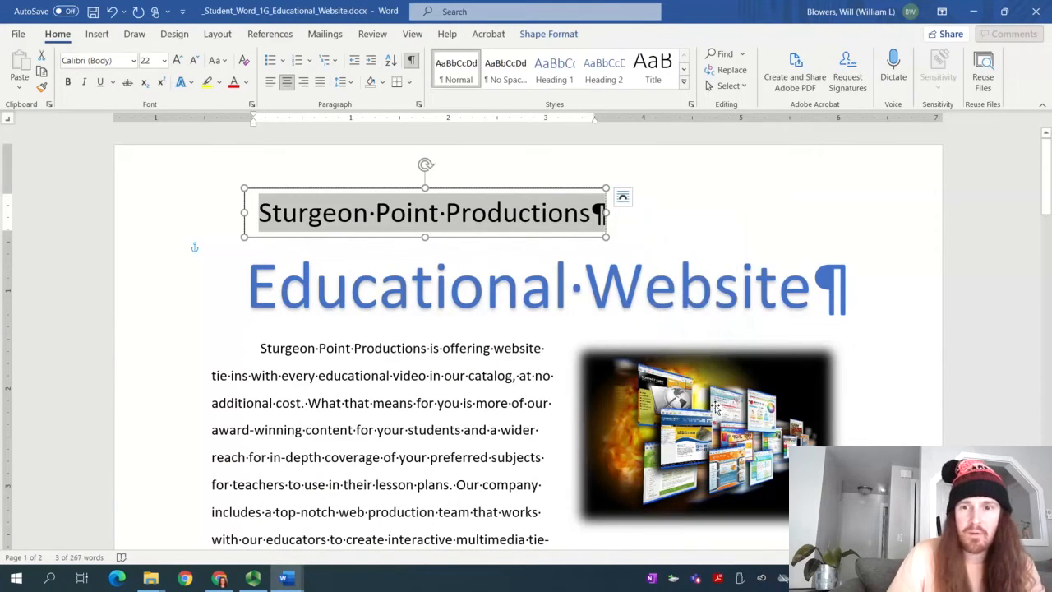
left_click(623, 197)
left_click(712, 403)
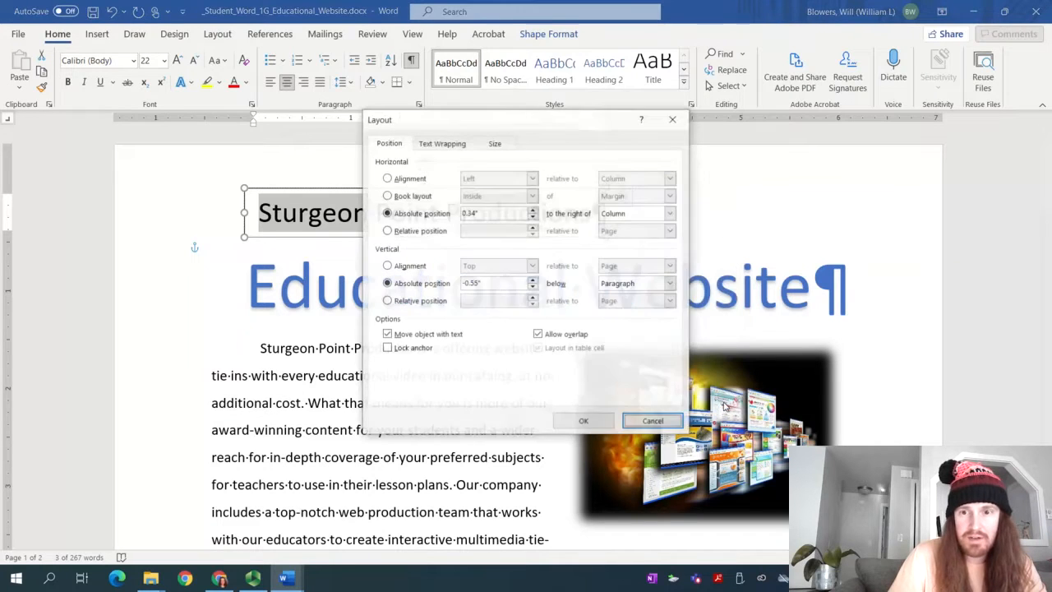
left_click(408, 180)
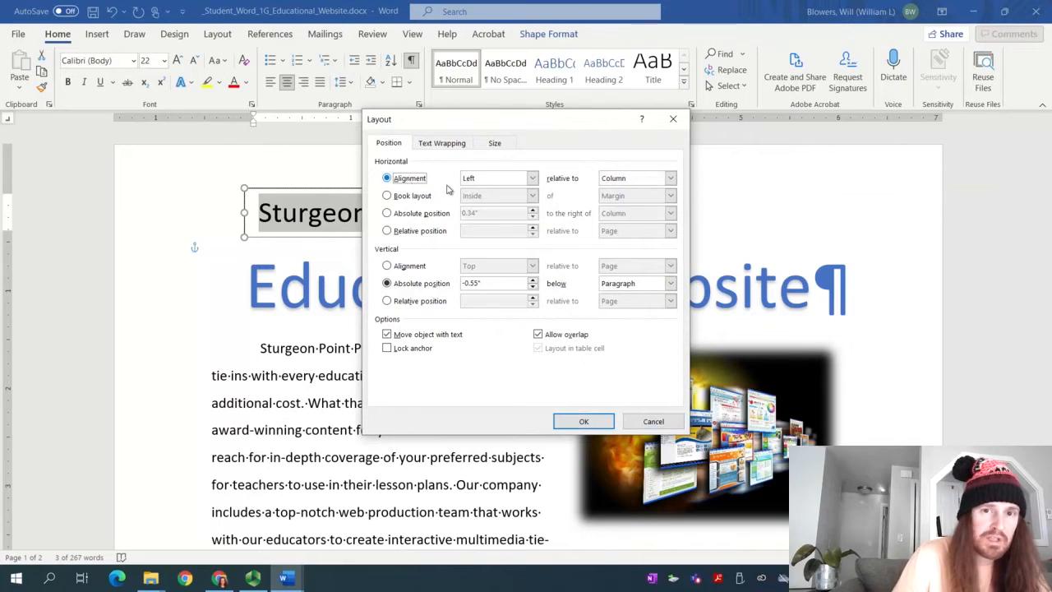
left_click(510, 179)
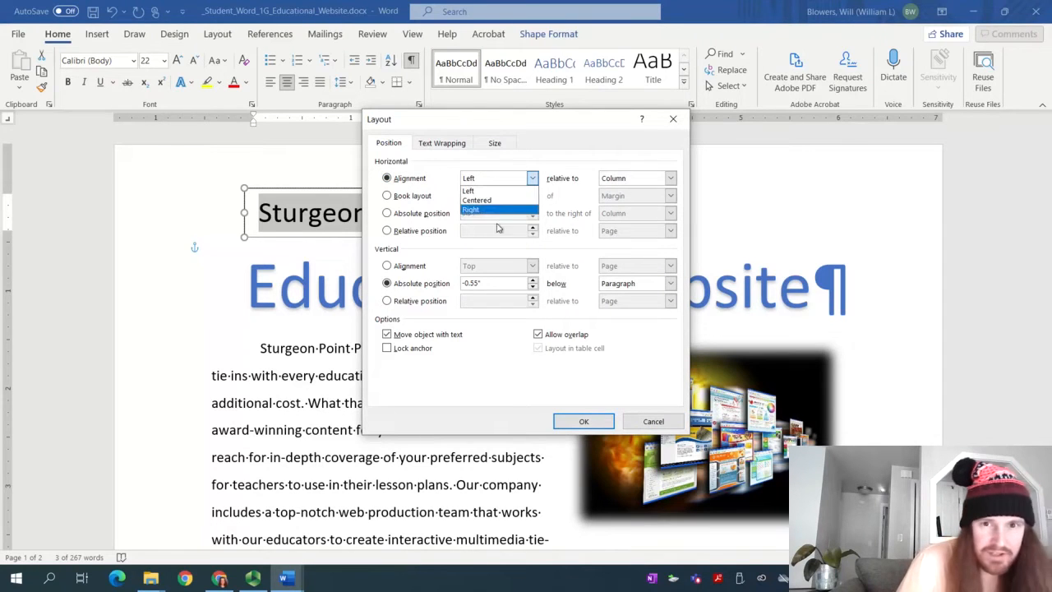
left_click(492, 201)
left_click(634, 180)
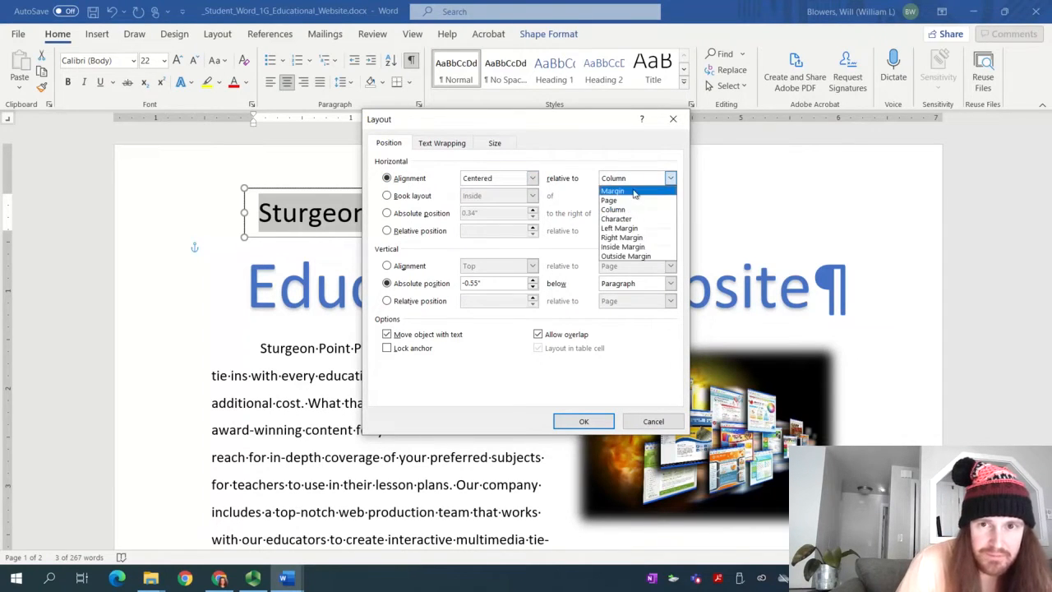
left_click(630, 201)
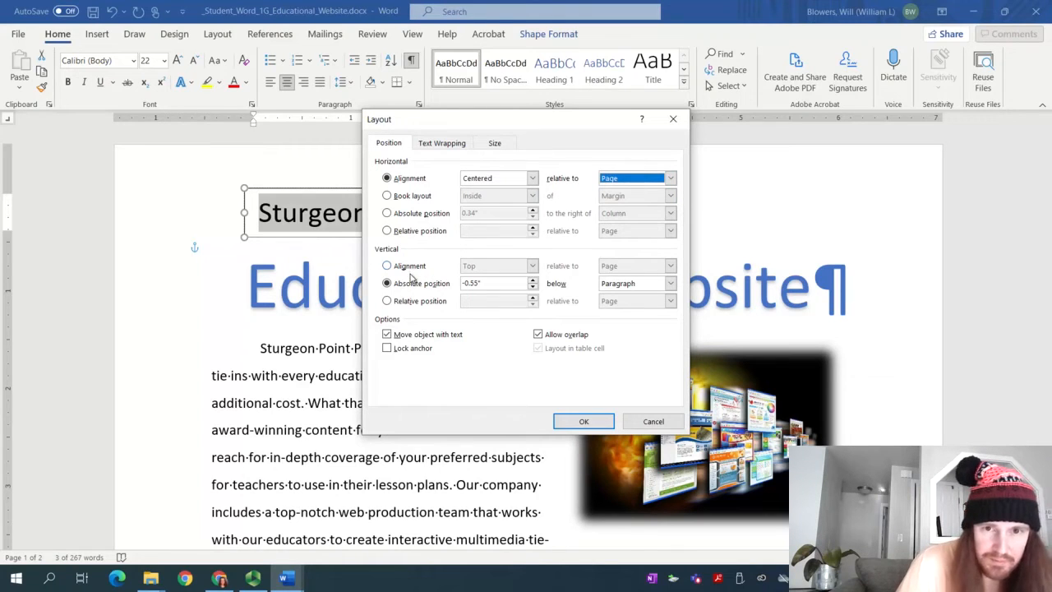
Set the vertical absolute position to 0.5" below Page and confirm the layout
left_click(392, 284)
double_click(506, 285)
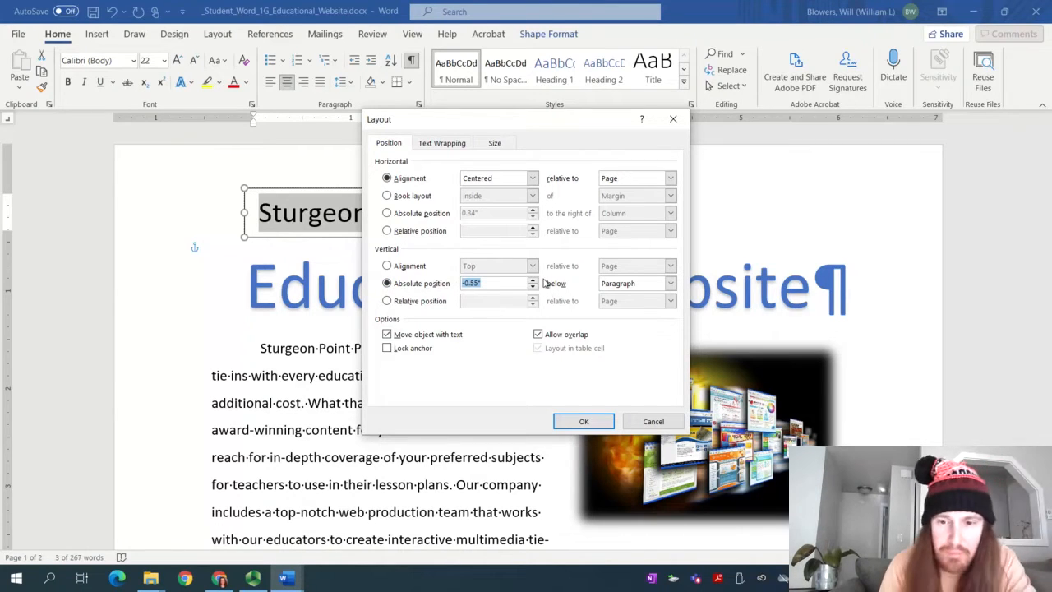
type(".5")
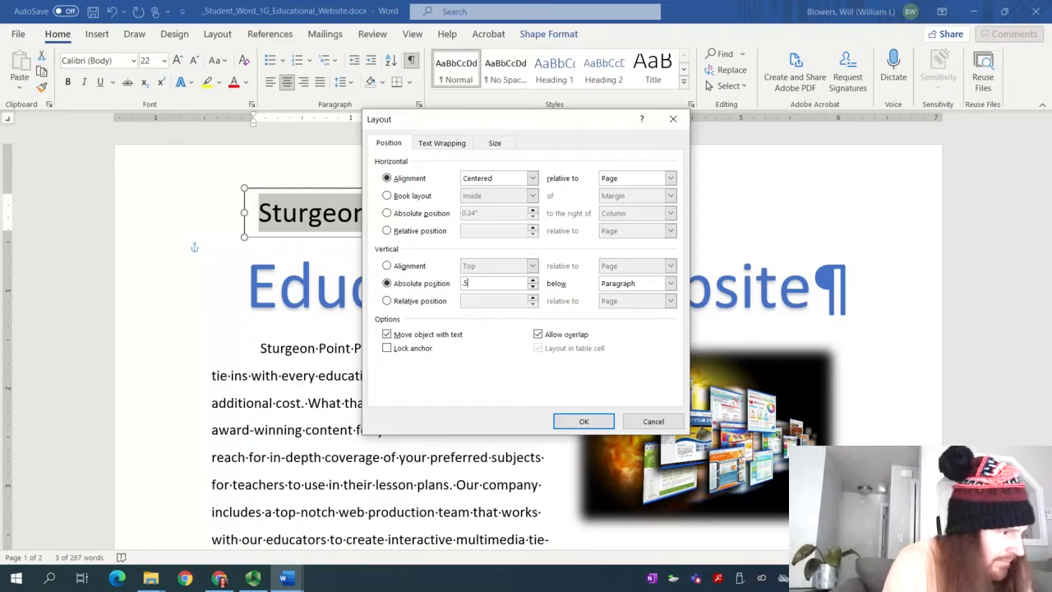
left_click(637, 293)
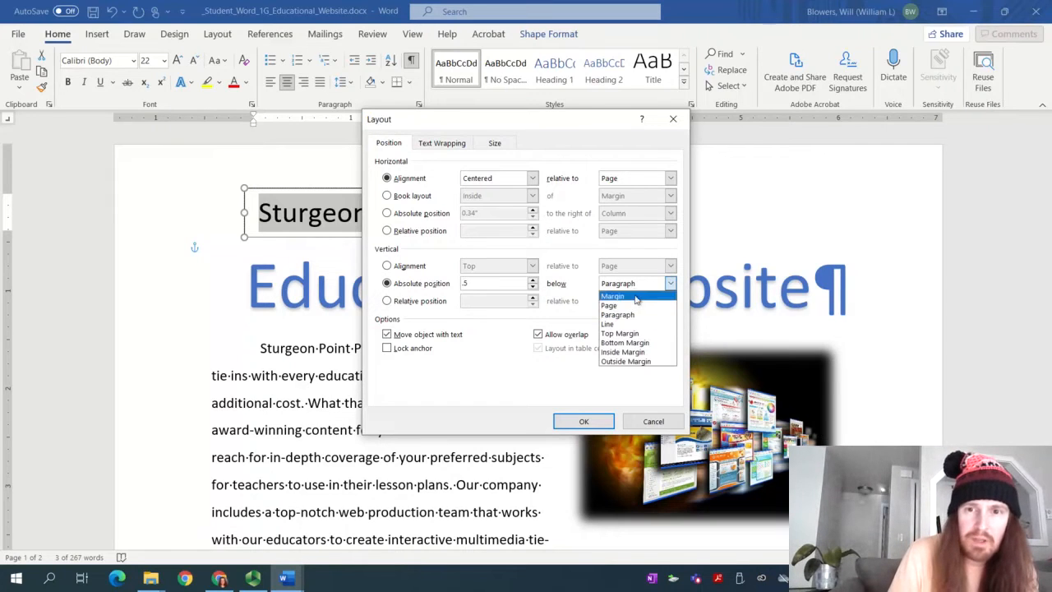
left_click(634, 307)
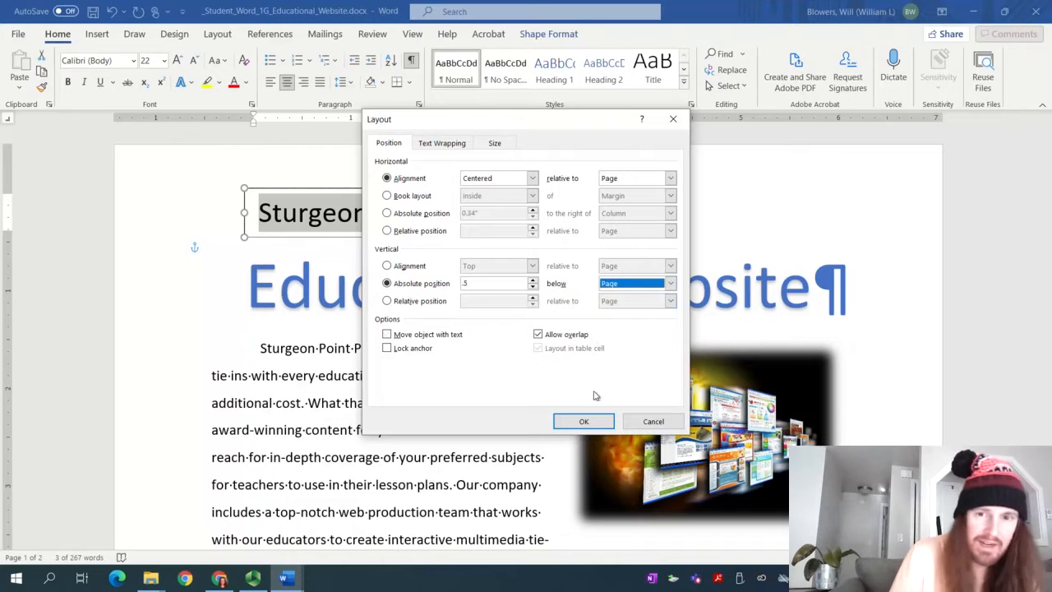
left_click(583, 422)
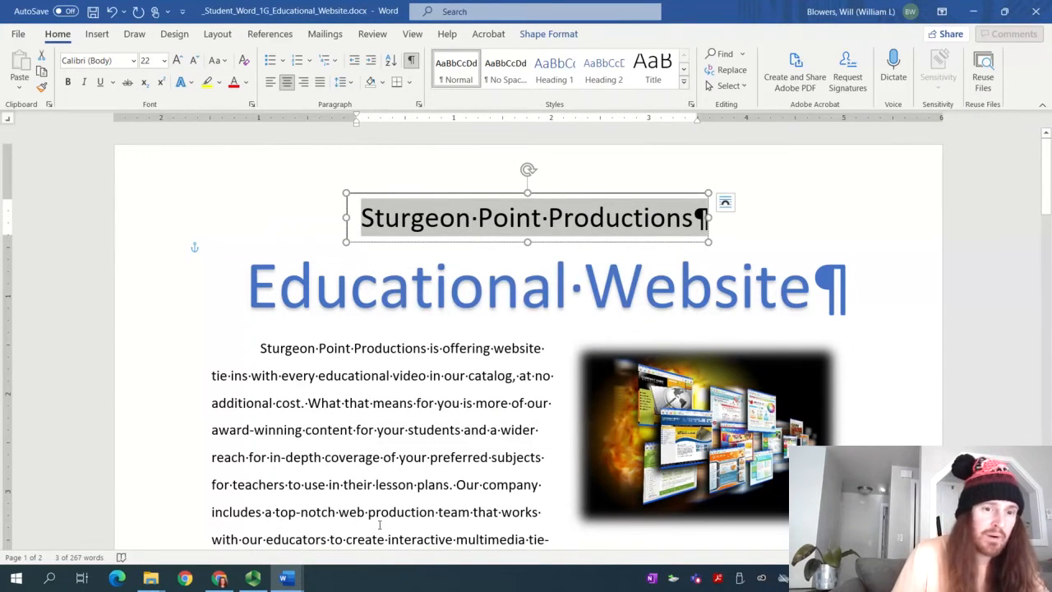
left_click(253, 578)
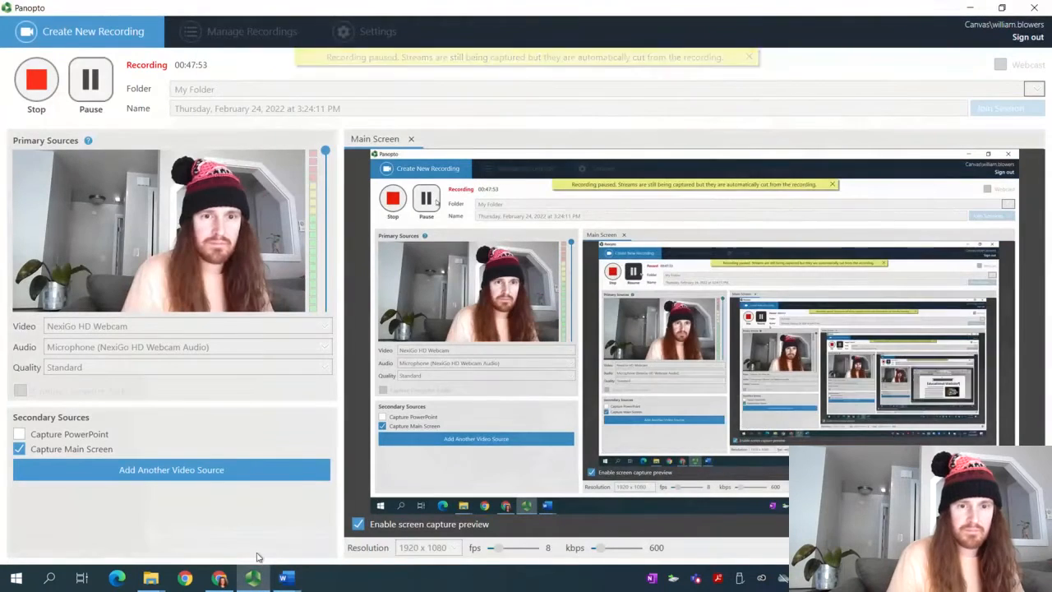
Give the text box a Blue, Accent 5, Lighter 80% shape fill
left_click(281, 580)
left_click(311, 510)
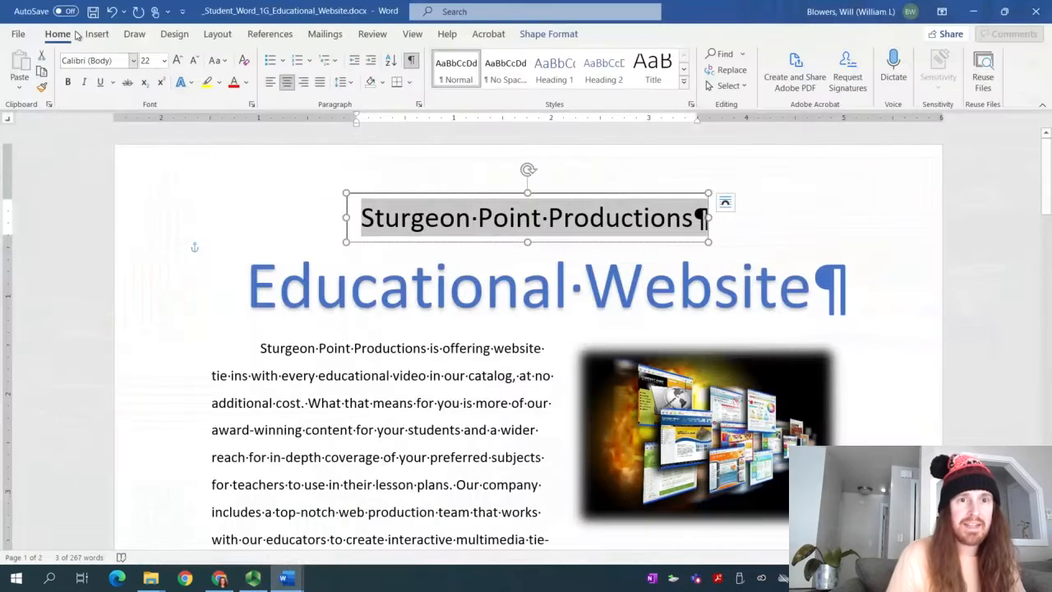
left_click(558, 34)
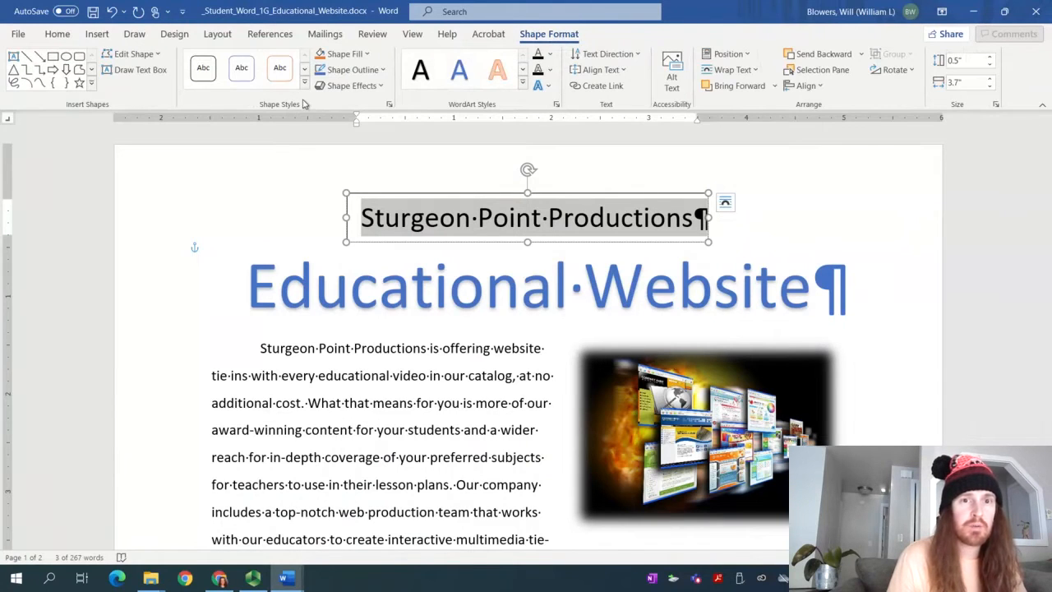
left_click(345, 55)
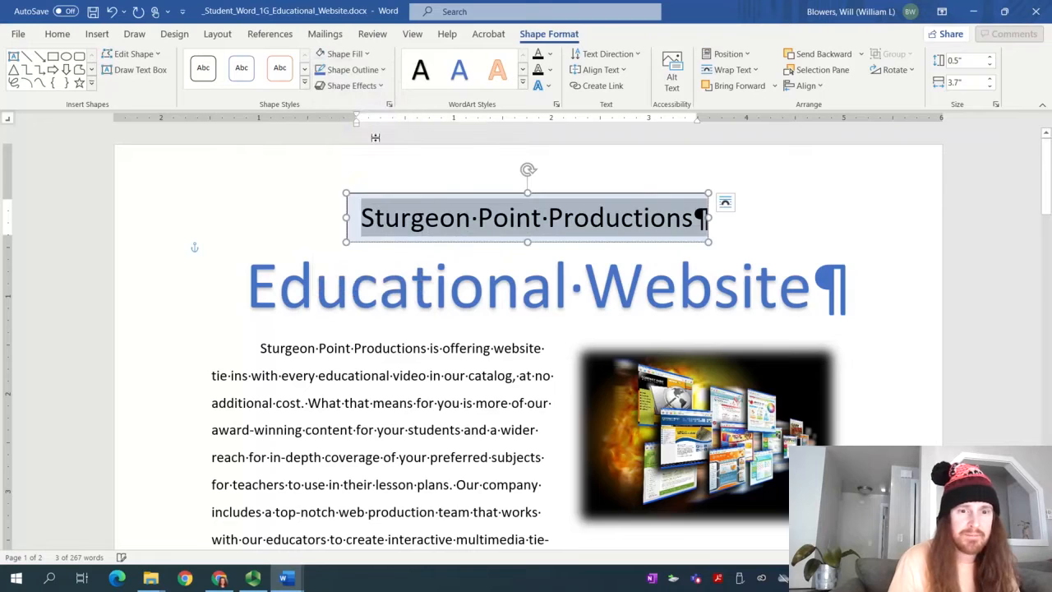
Give the text box a matching Blue, Accent 5, Lighter 80% outline
left_click(252, 578)
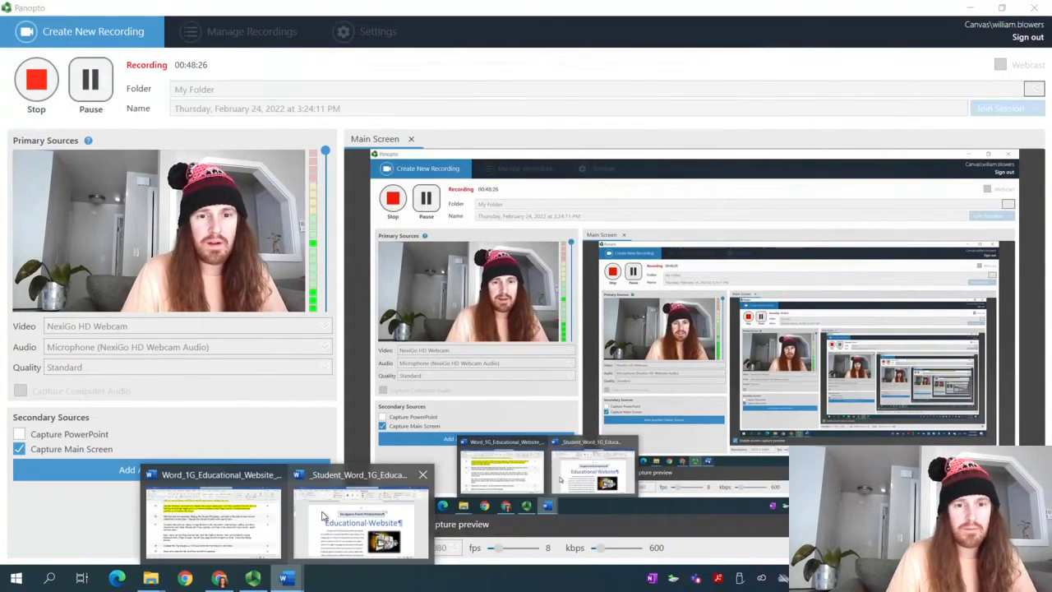
left_click(364, 503)
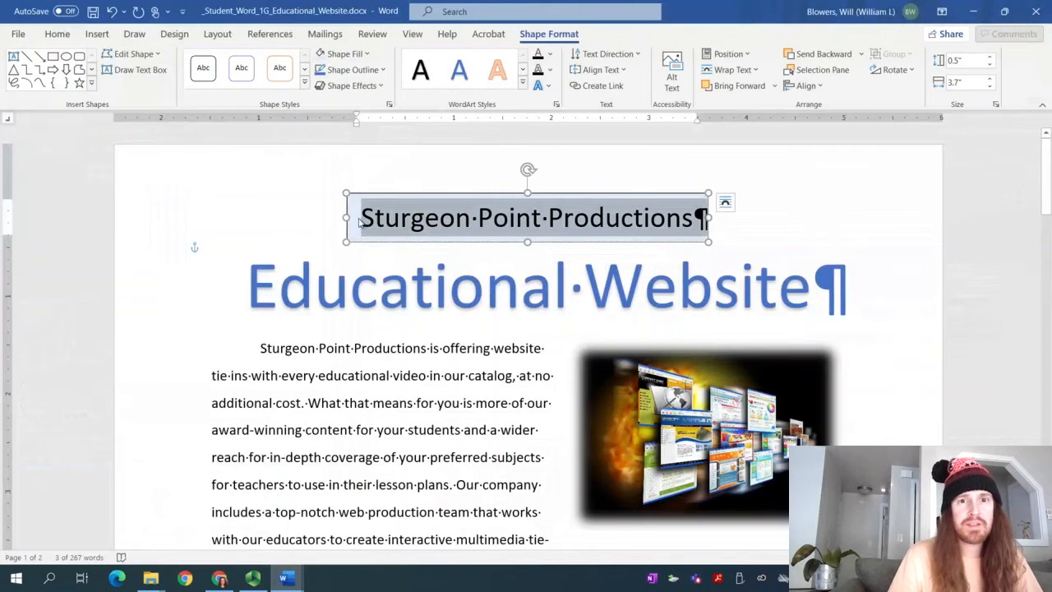
left_click(381, 70)
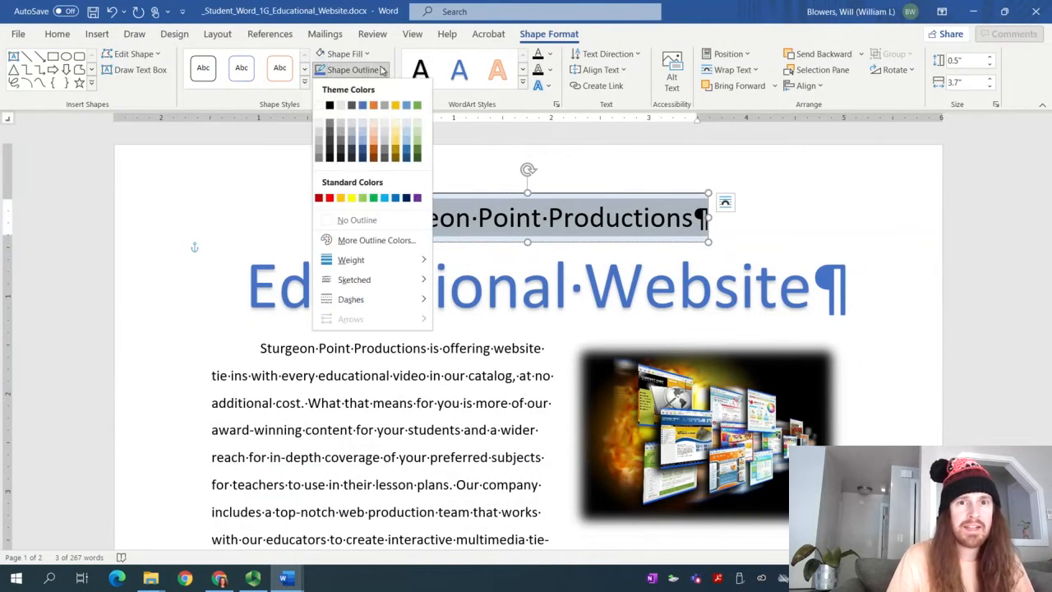
left_click(404, 124)
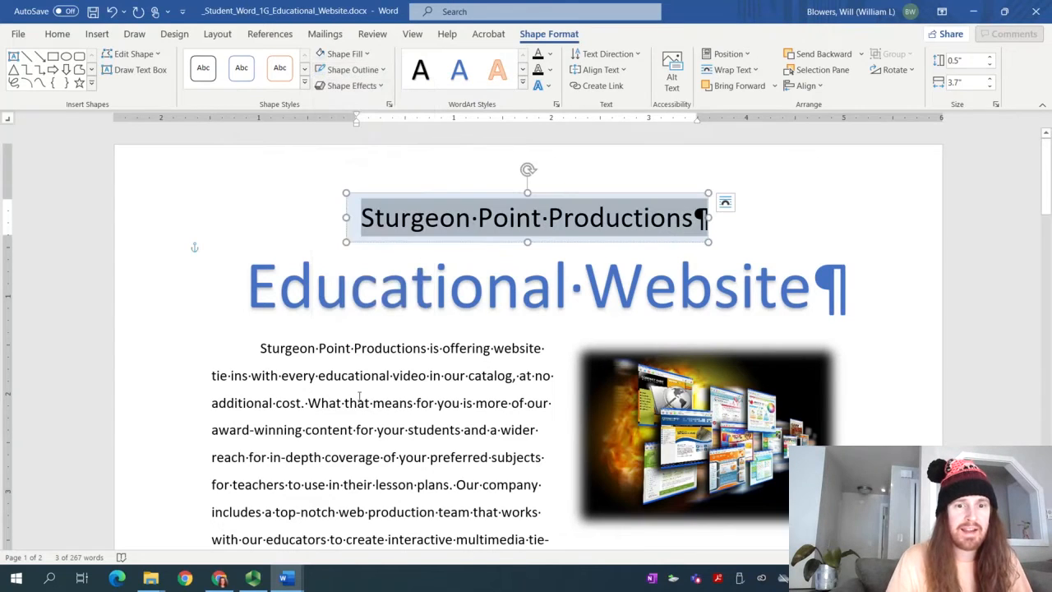
mouse_move(284, 578)
left_click(212, 516)
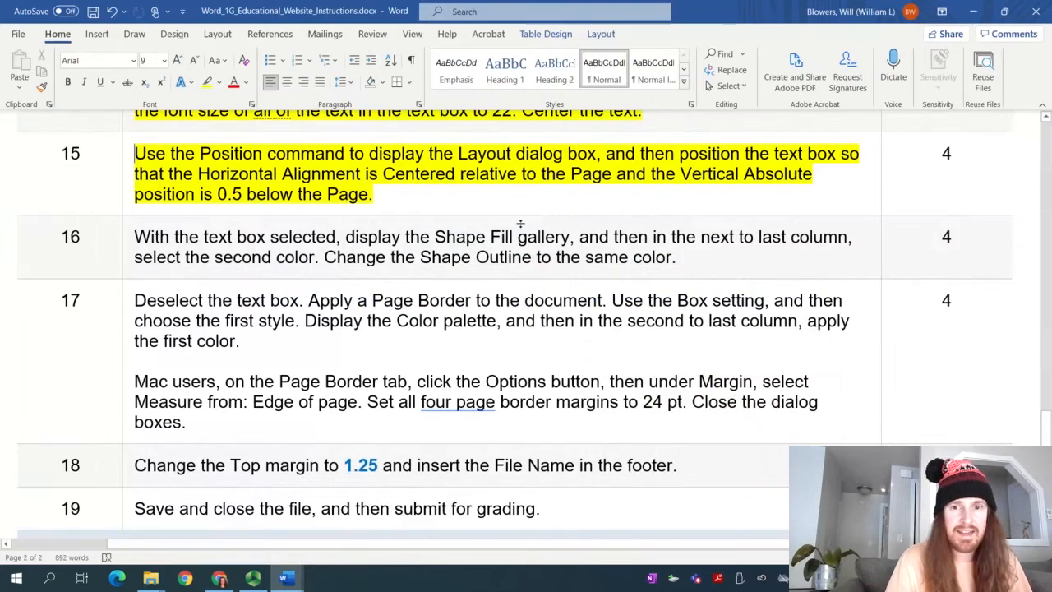
Highlight the step 16 instruction in yellow to mark it done
left_click_drag(678, 258, 141, 238)
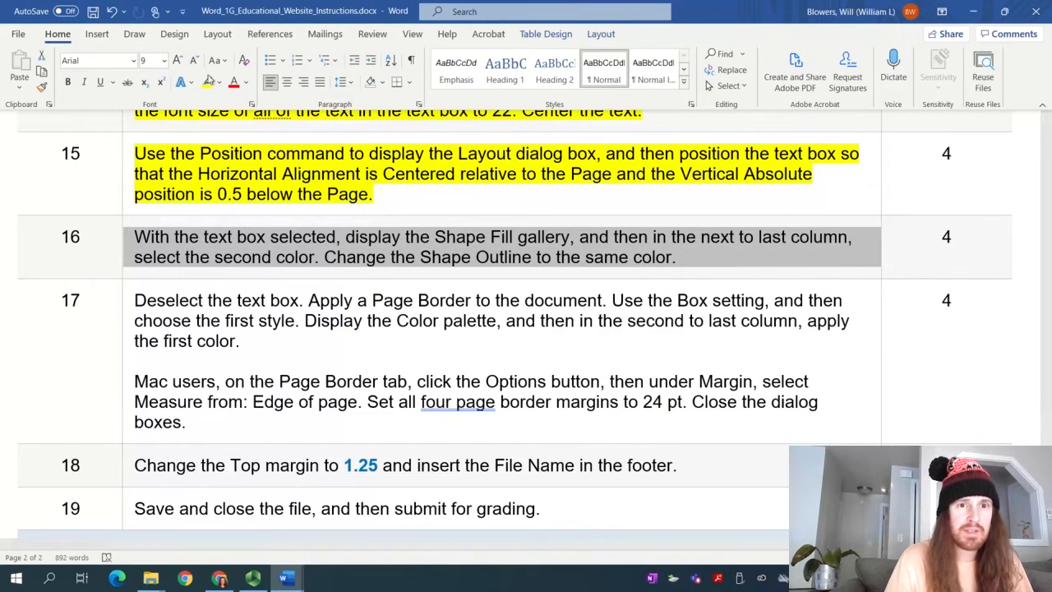
left_click(208, 82)
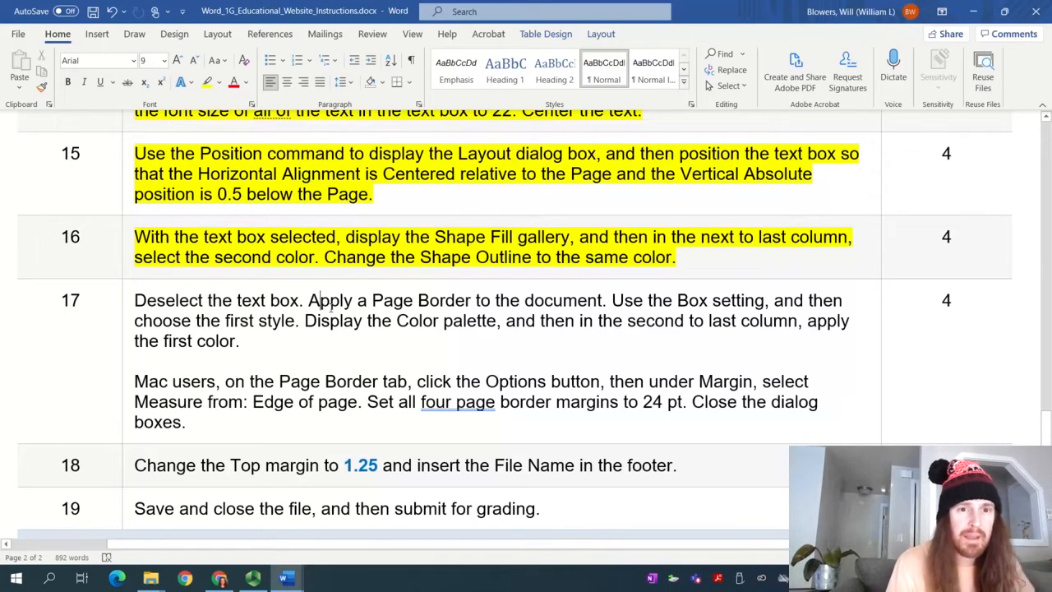
left_click(253, 578)
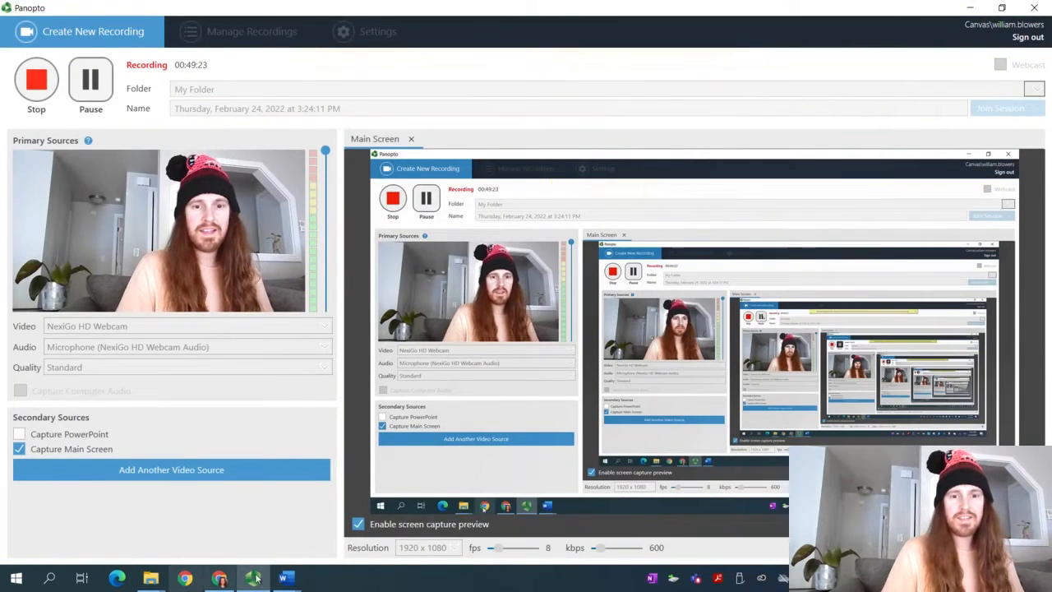
Return to the website document and click into the title, deselecting the text box
mouse_move(283, 578)
left_click(317, 556)
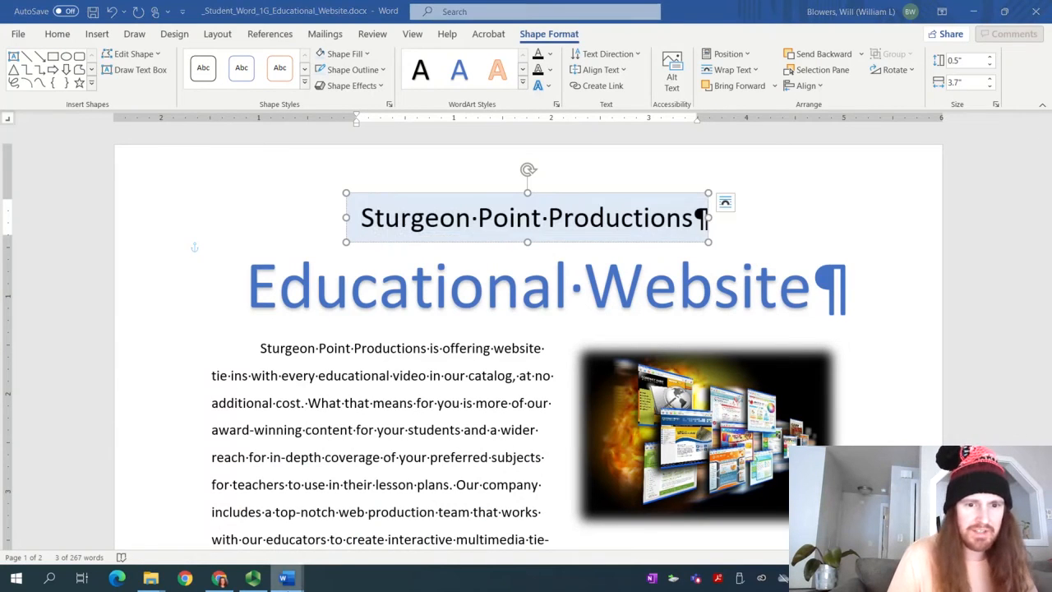
mouse_move(284, 578)
left_click(210, 514)
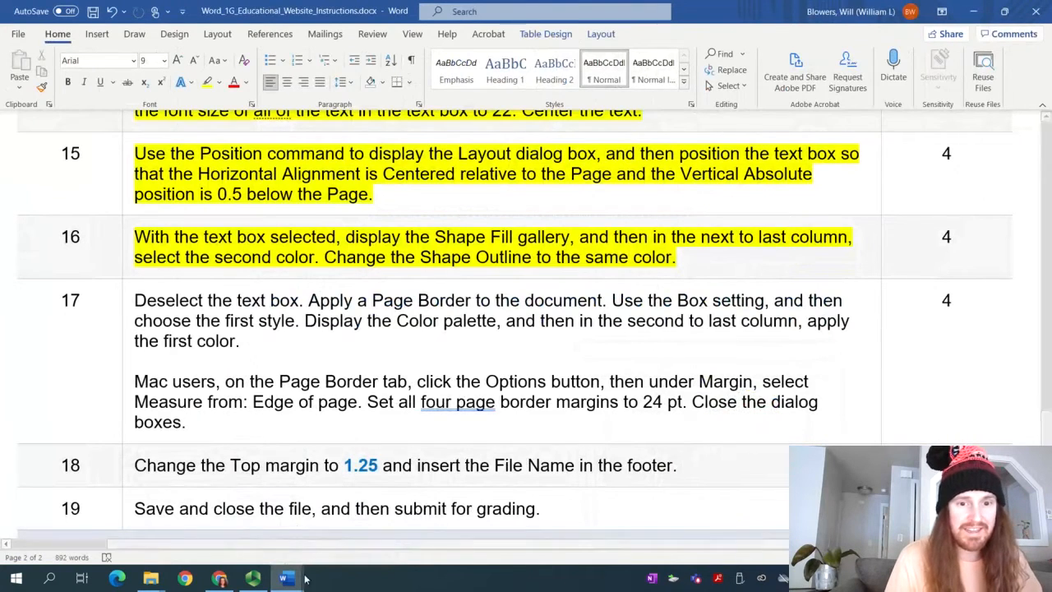
left_click(353, 530)
left_click(221, 228)
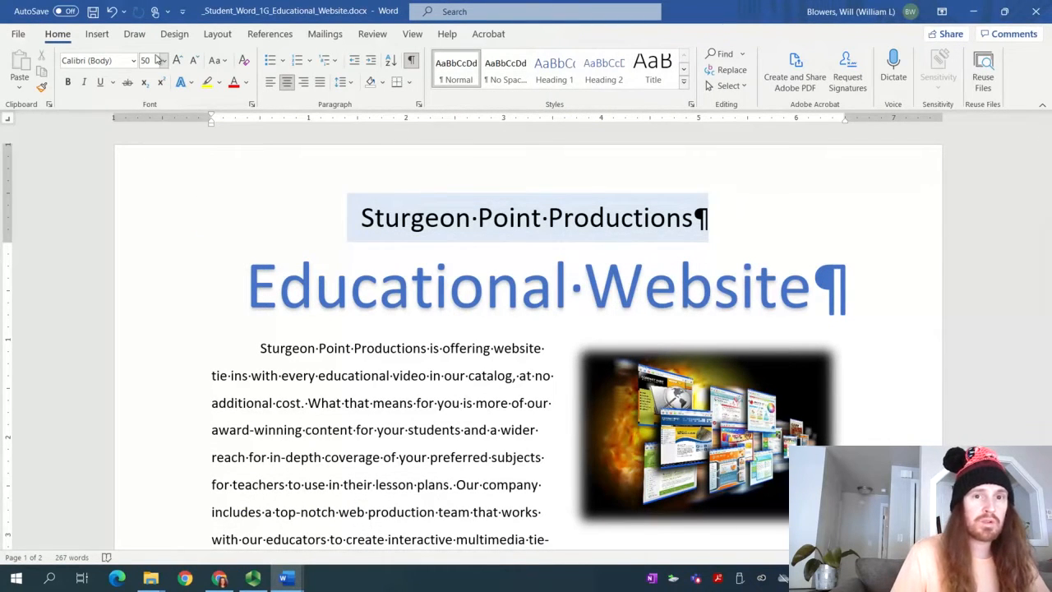
In Borders and Shading, set up a Box border with solid single line style in blue
left_click(411, 83)
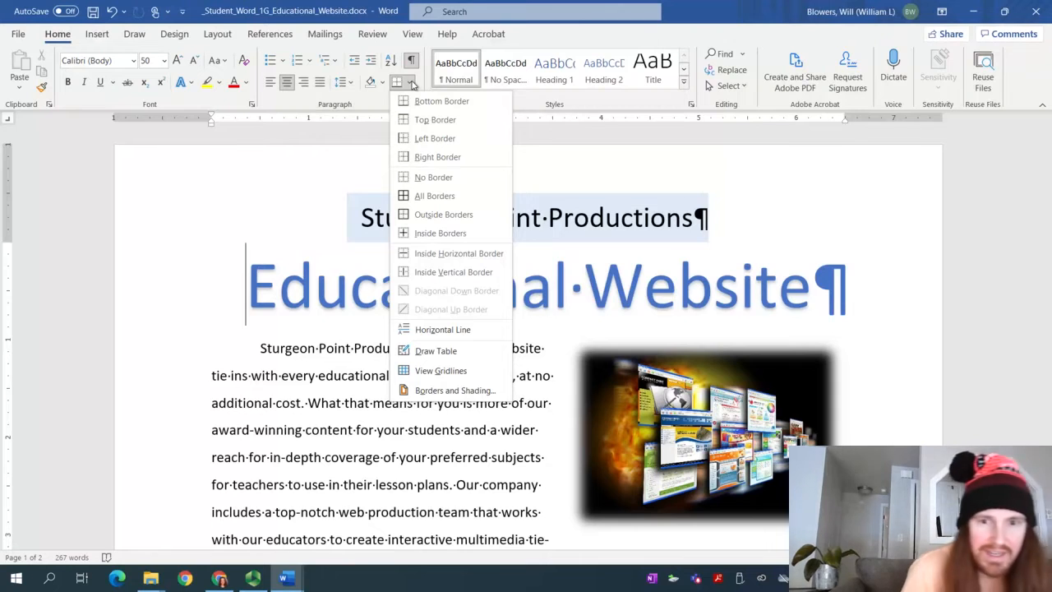
left_click(457, 392)
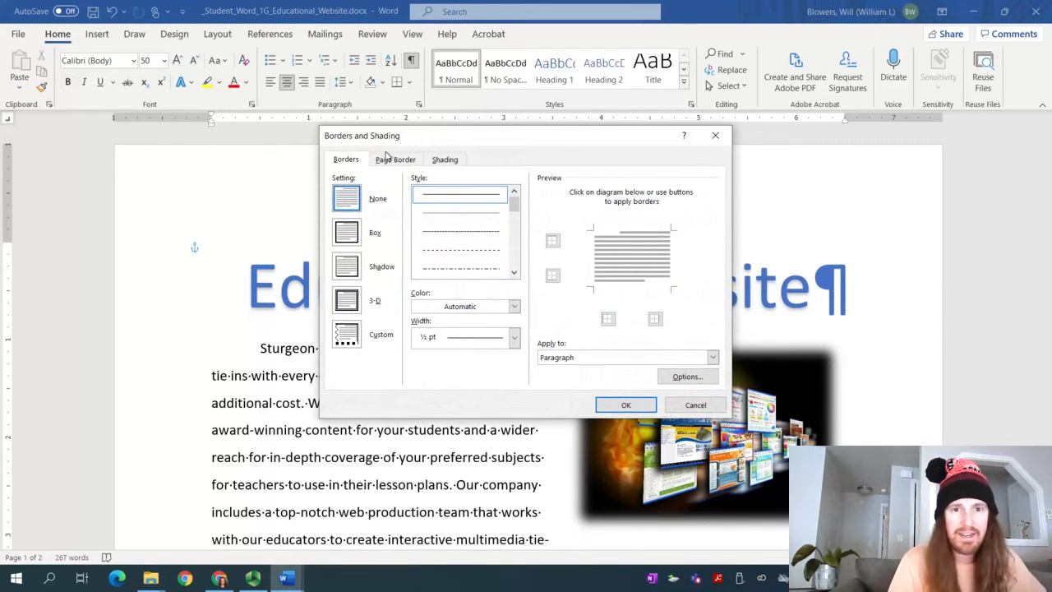
left_click(346, 233)
left_click(433, 201)
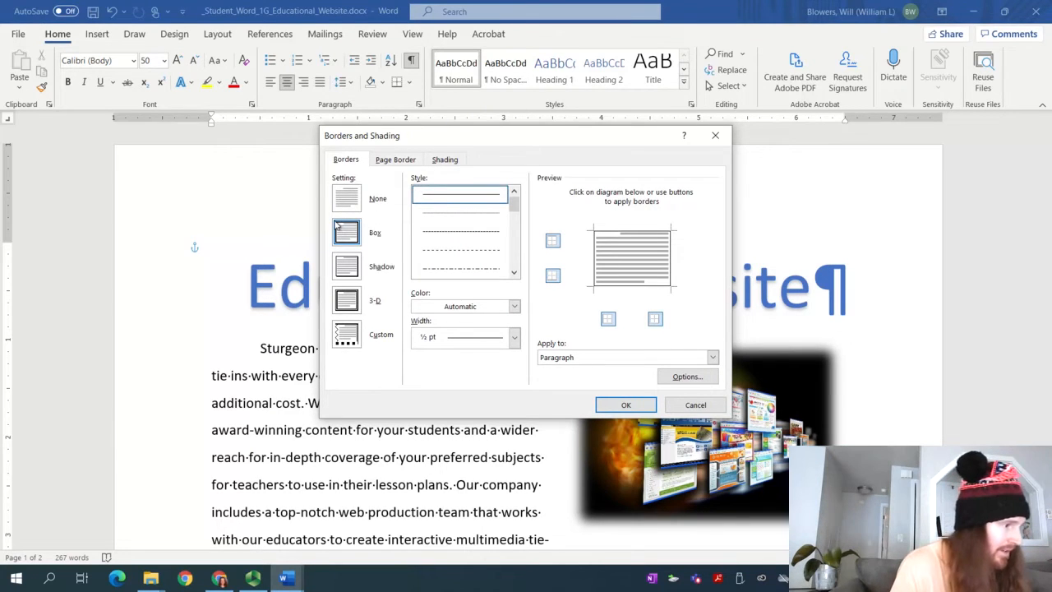
left_click(464, 307)
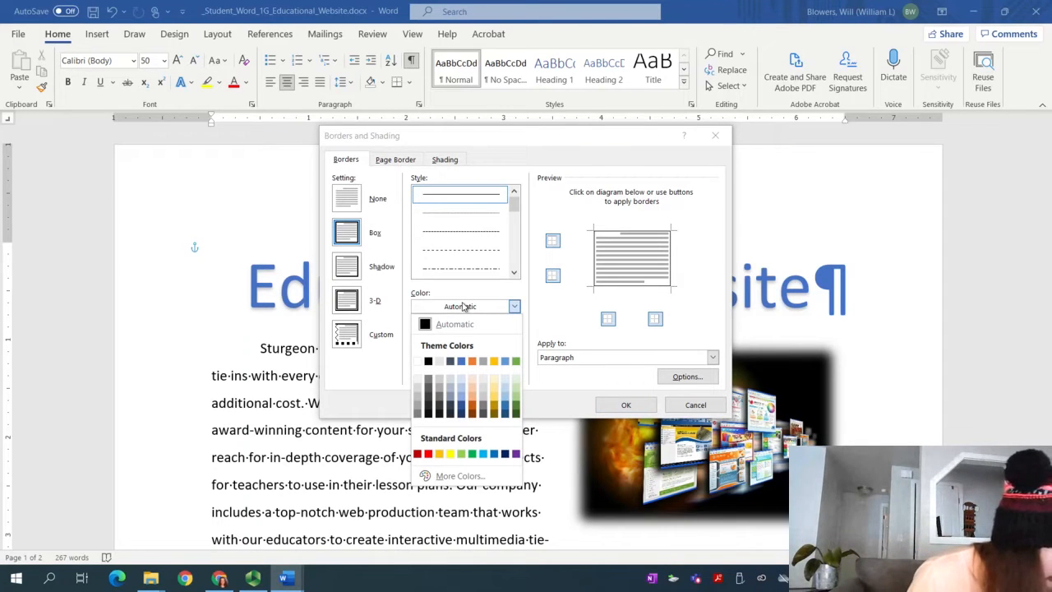
left_click(505, 362)
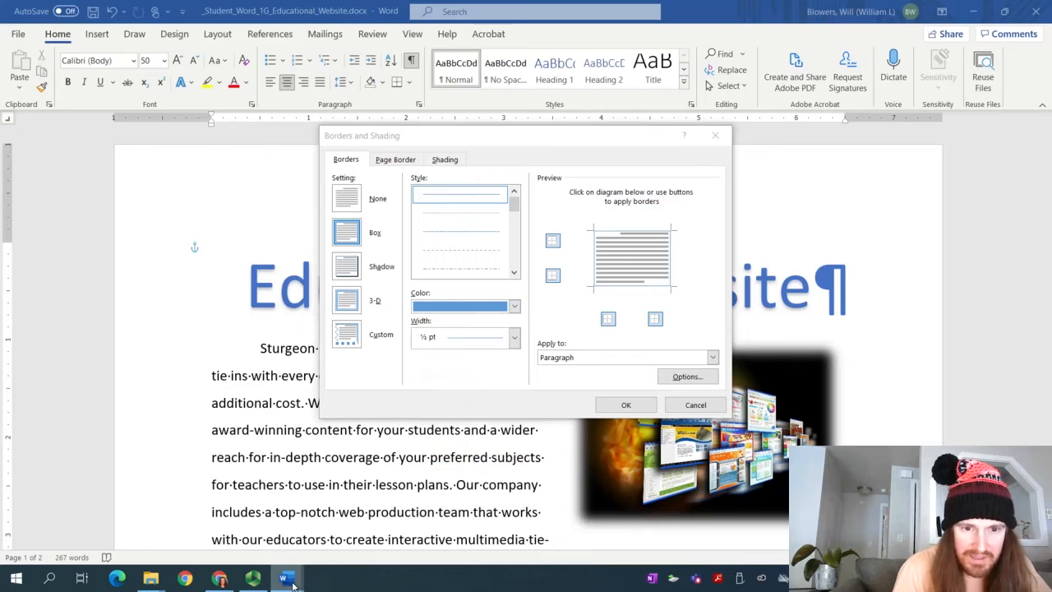
mouse_move(284, 578)
left_click(212, 518)
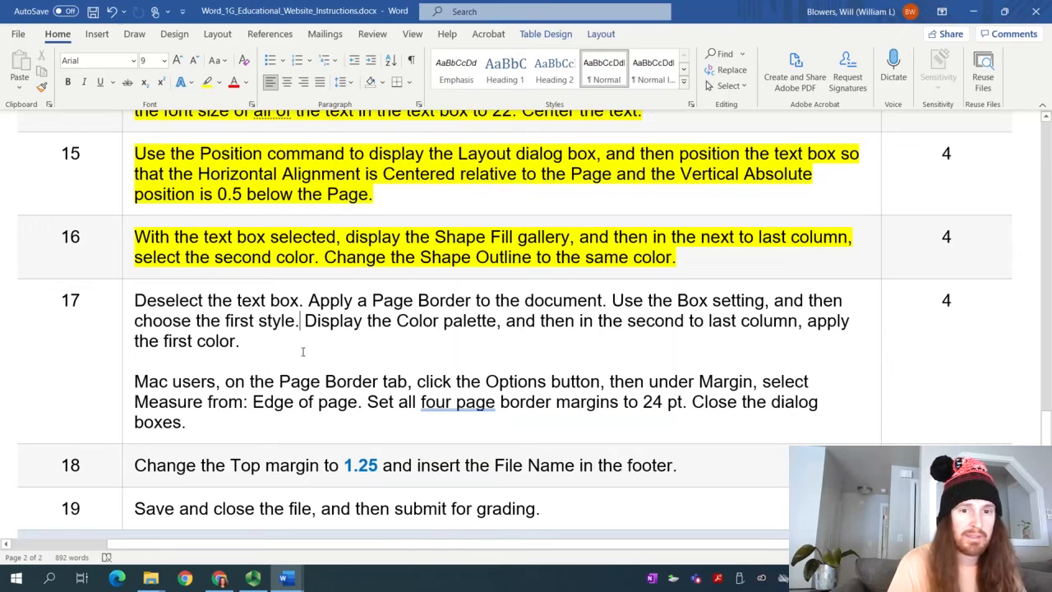
Scroll the instructions, then return to the student document's pending Borders and Shading dialog
scroll(249, 393, "down", 1)
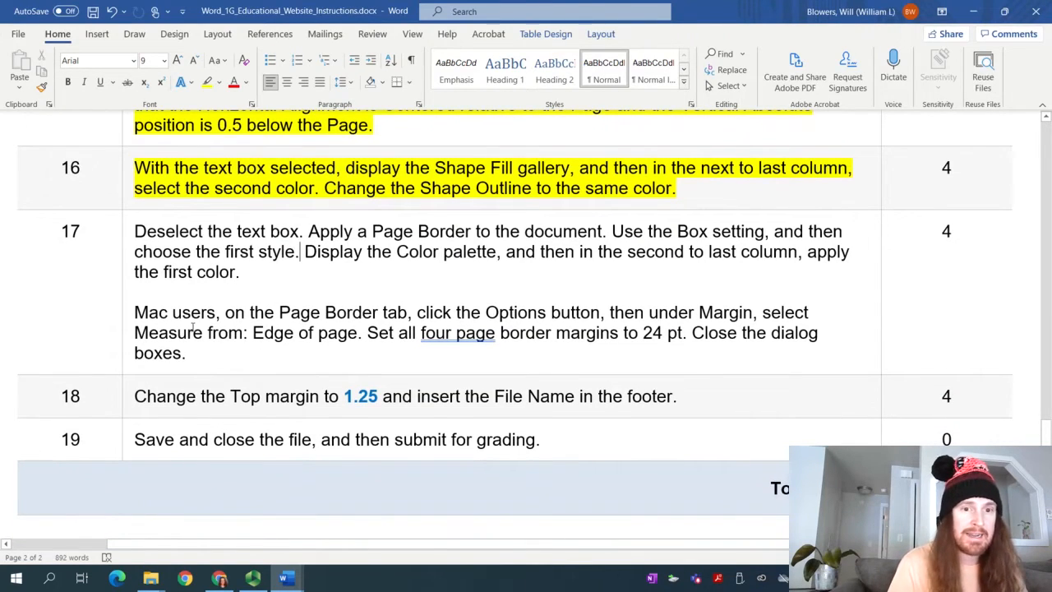
left_click(255, 585)
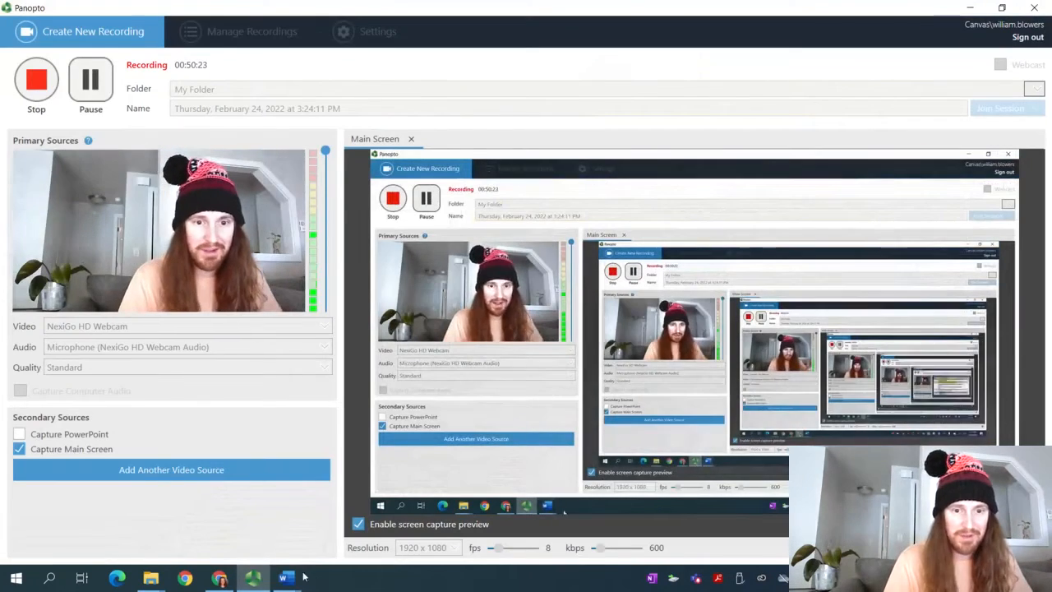
mouse_move(302, 578)
left_click(213, 518)
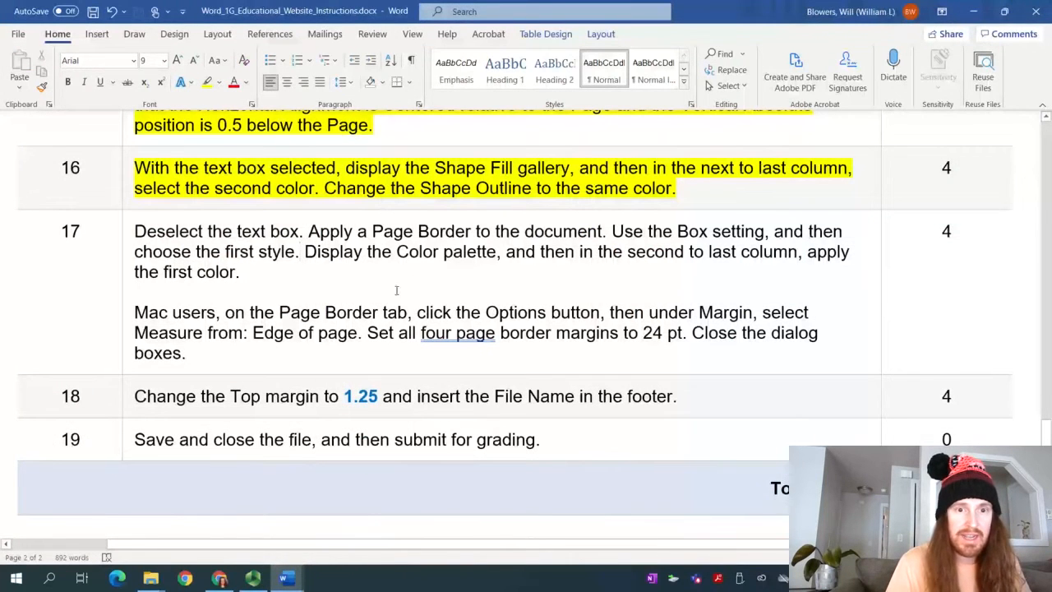
mouse_move(298, 579)
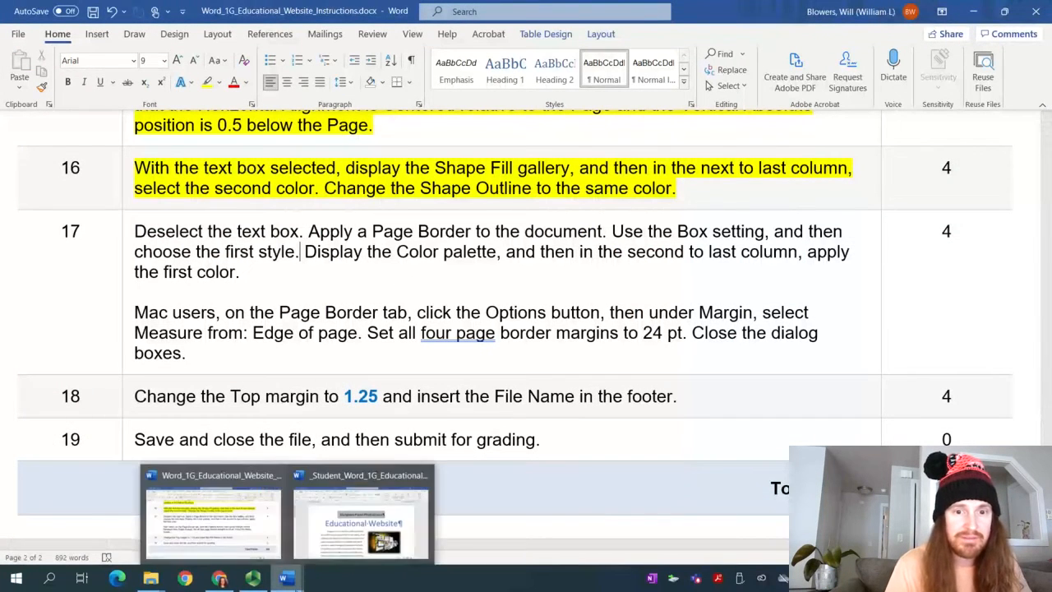
left_click(361, 518)
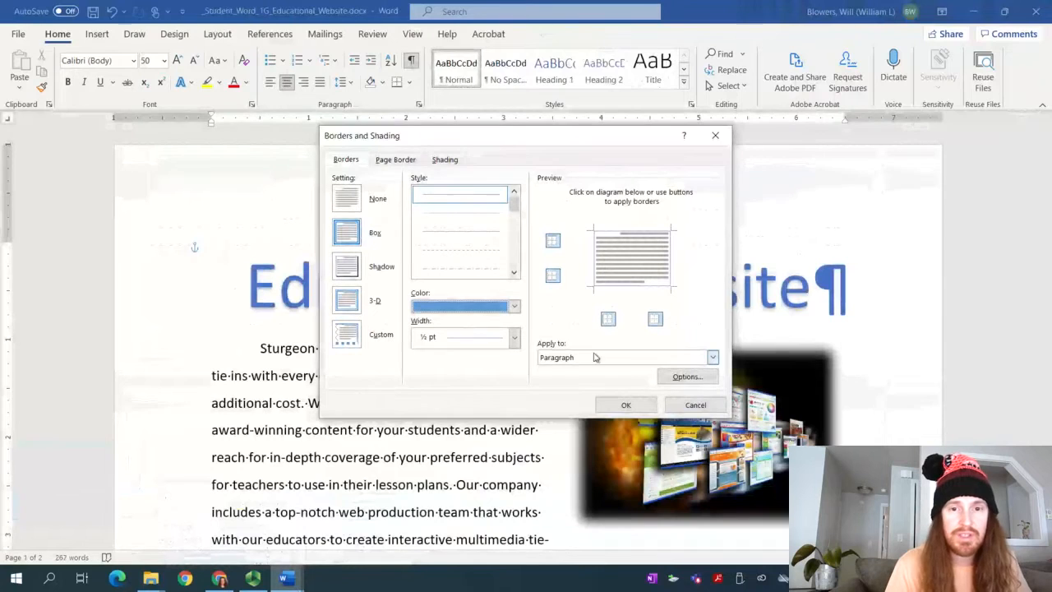
Apply the blue box border to the title and view its Line and Page Breaks settings
left_click(626, 405)
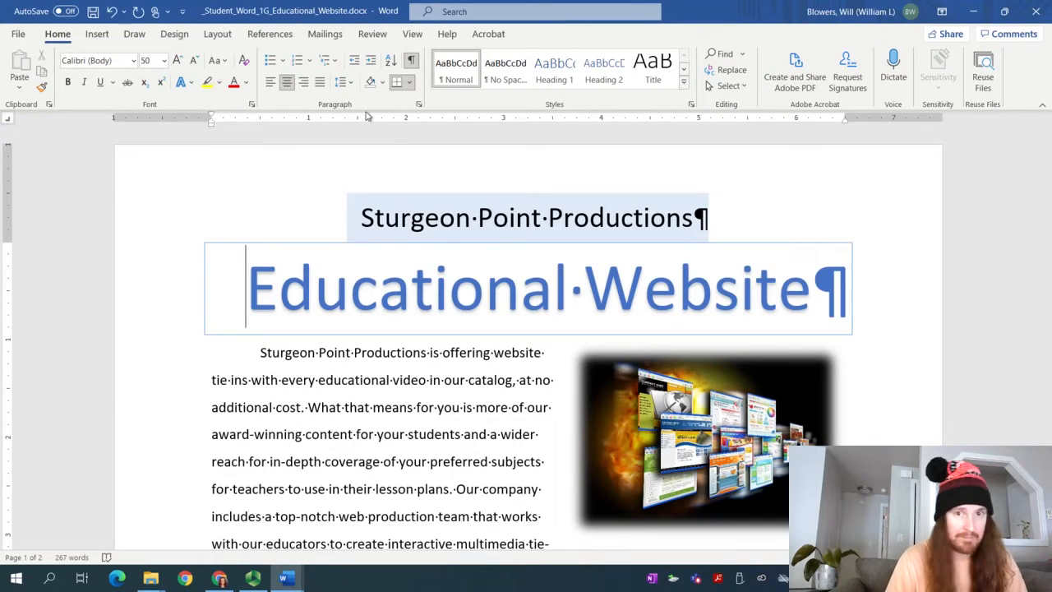
left_click(419, 104)
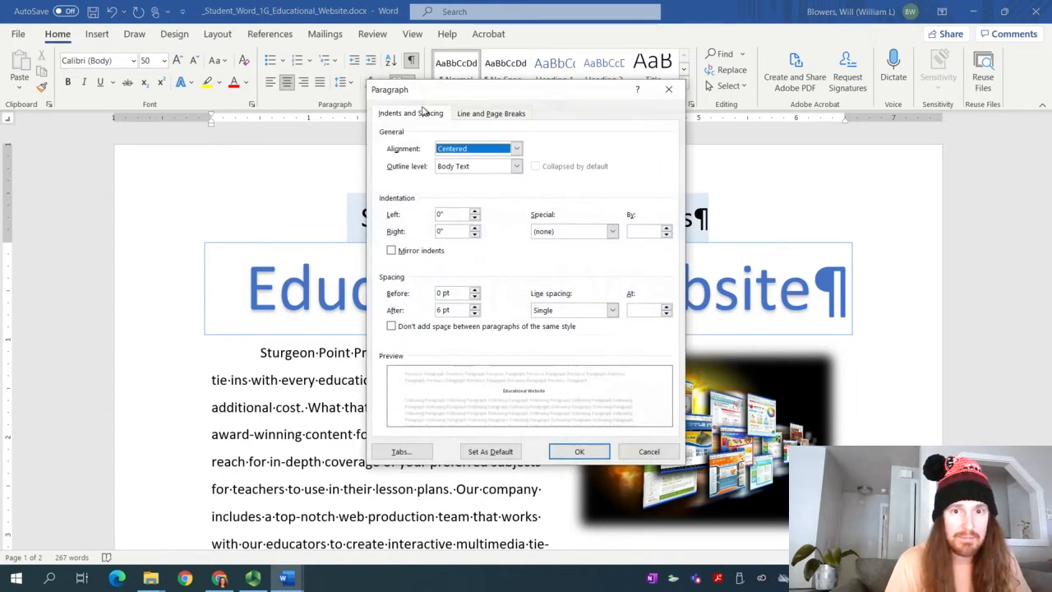
left_click(484, 115)
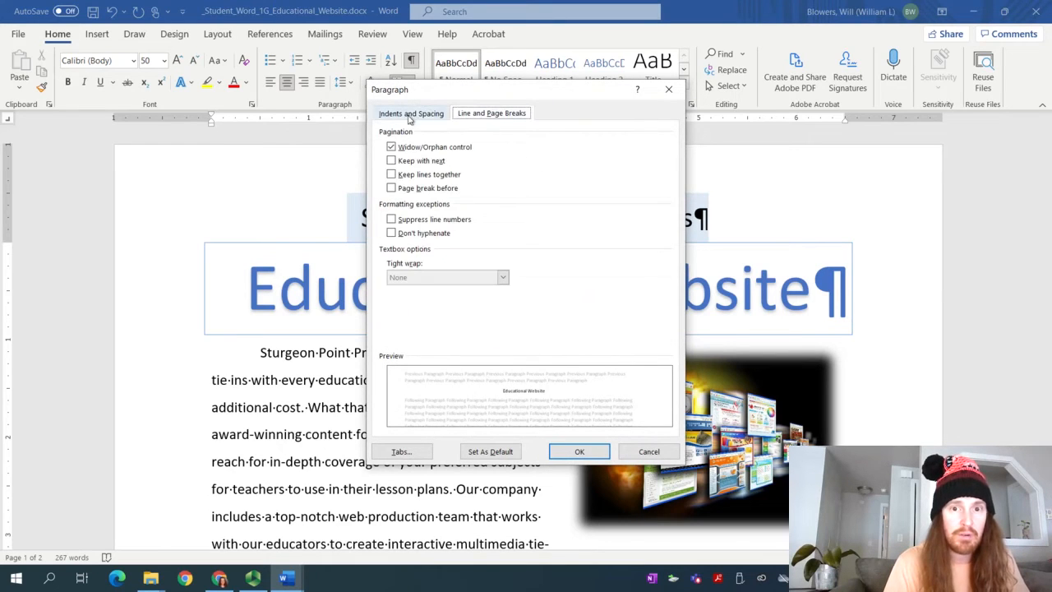